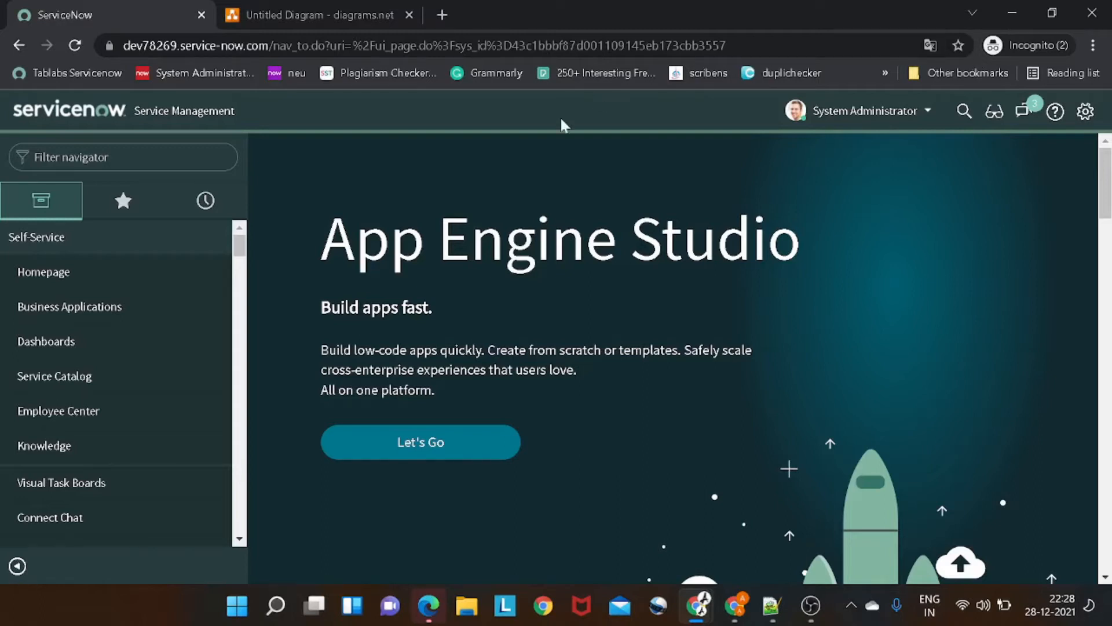
- Switch to the diagrams.net flowchart and examine the "Flow designer demo" title and the block that starts the flow
click(325, 19)
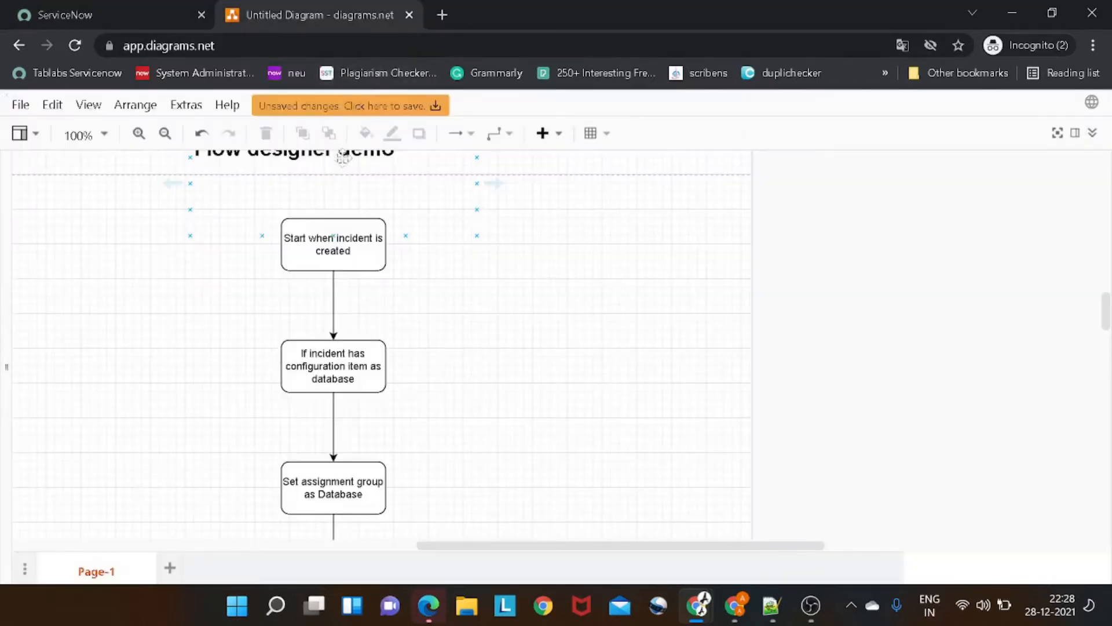
scroll(229, 230, up, 3)
scroll(230, 230, down, 3)
scroll(230, 230, up, 2)
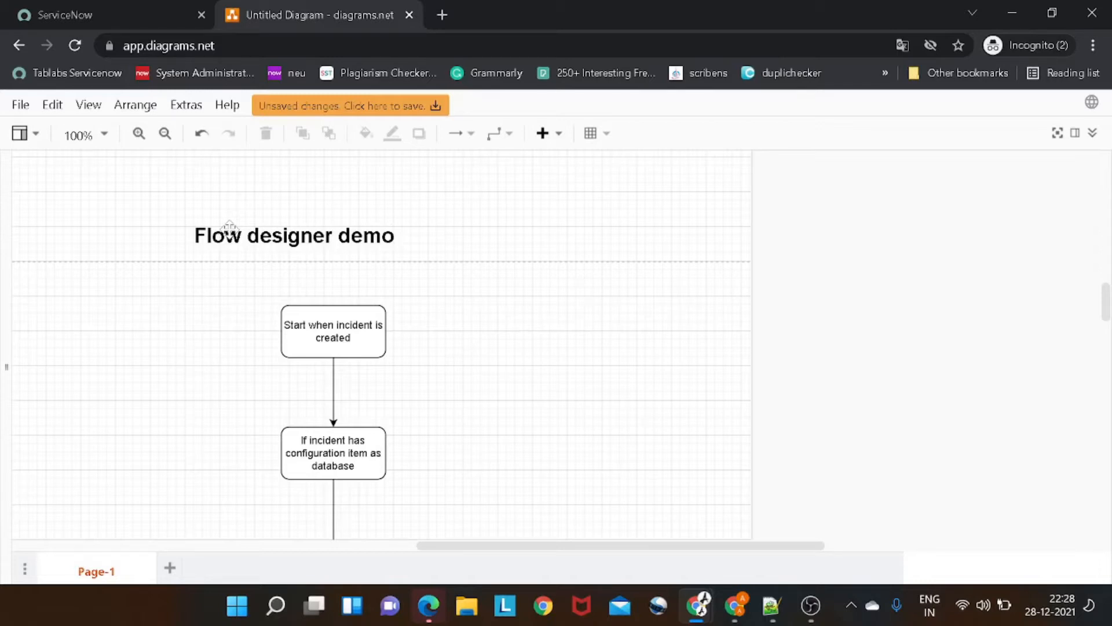
scroll(548, 317, down, 2)
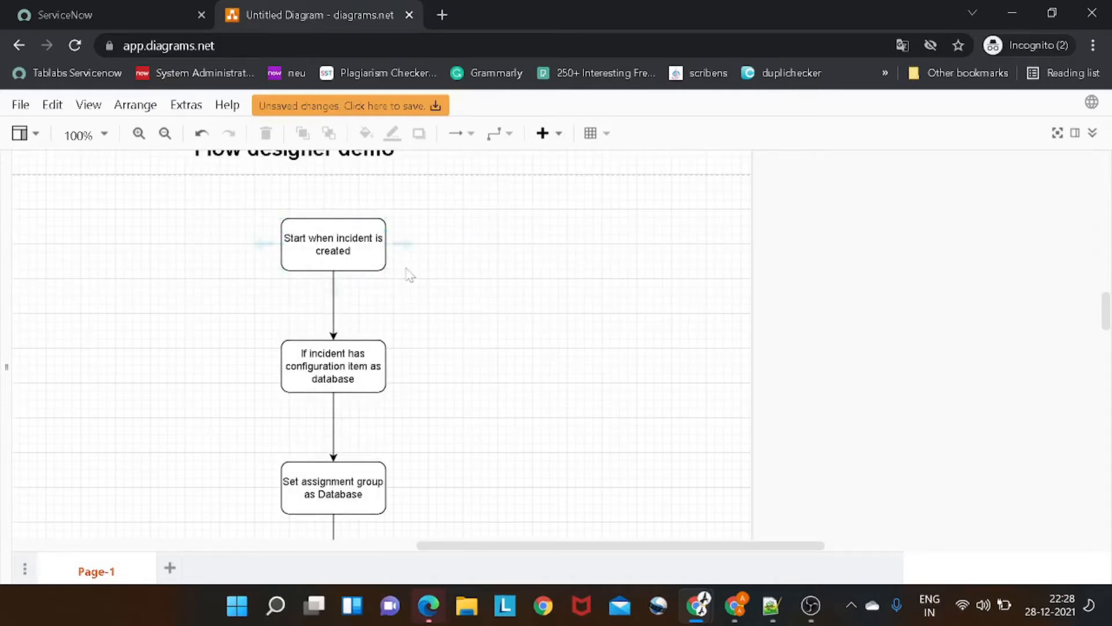
click(543, 133)
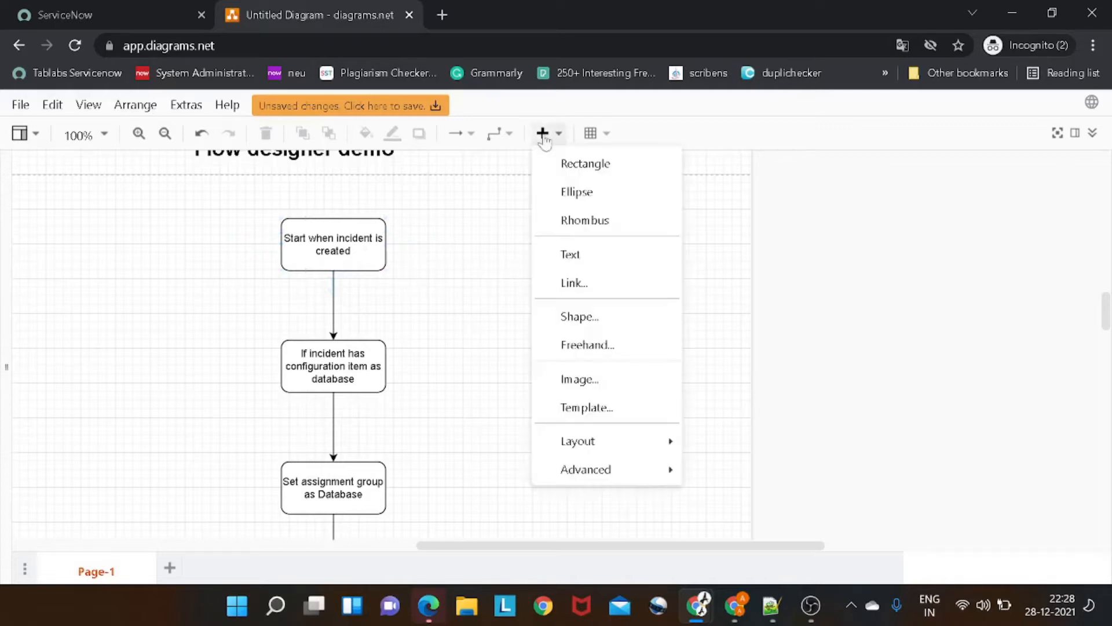
click(911, 287)
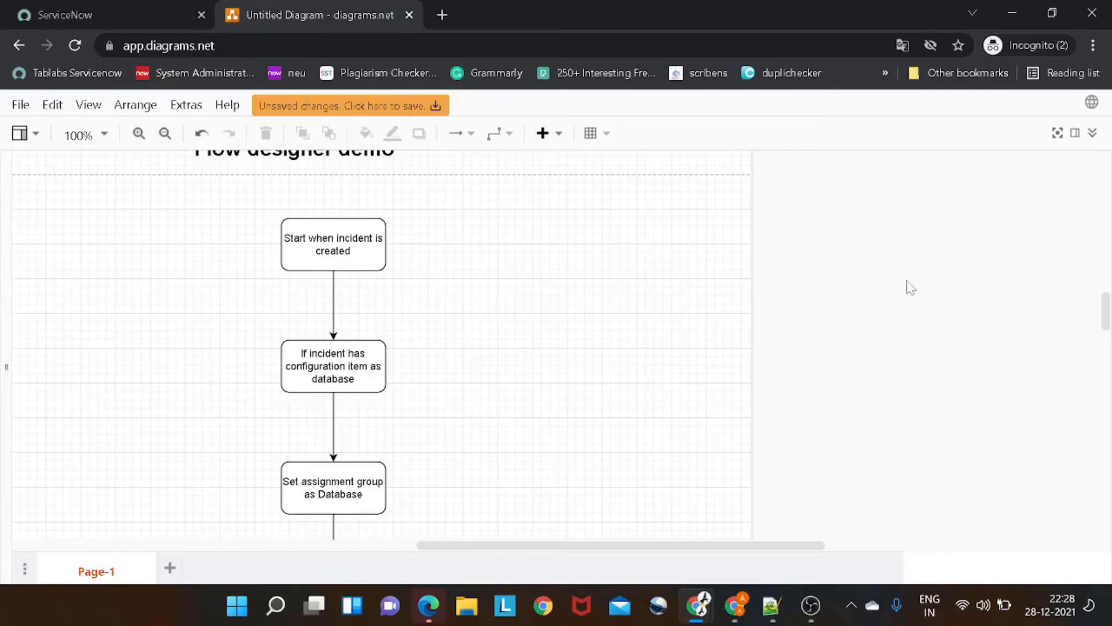
ctrl+scroll(908, 287, up, 2)
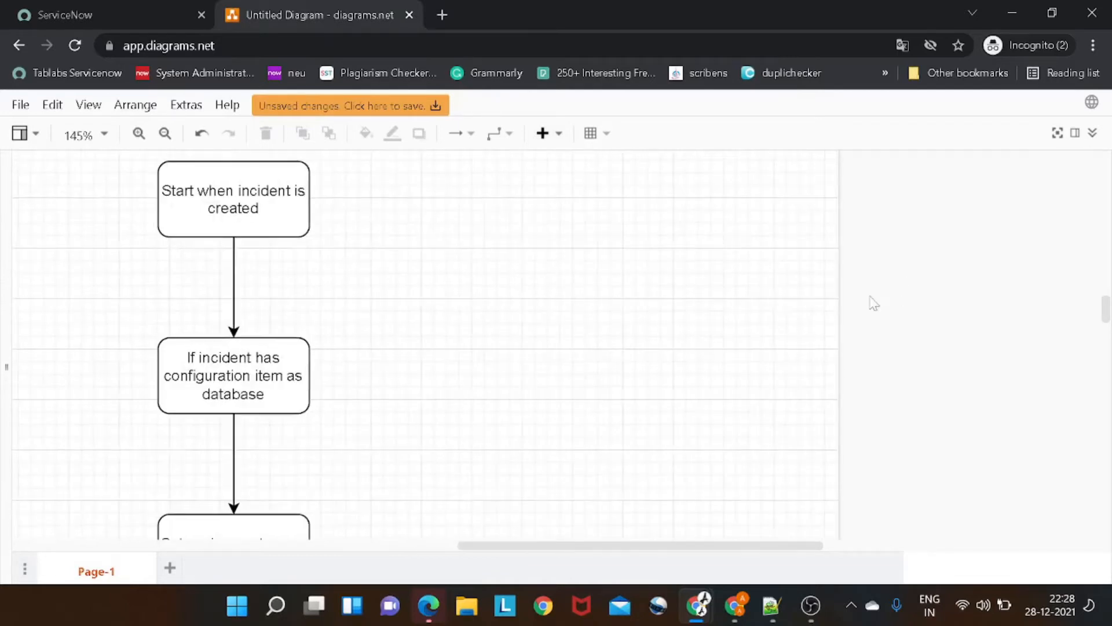
scroll(852, 307, up, 2)
click(184, 286)
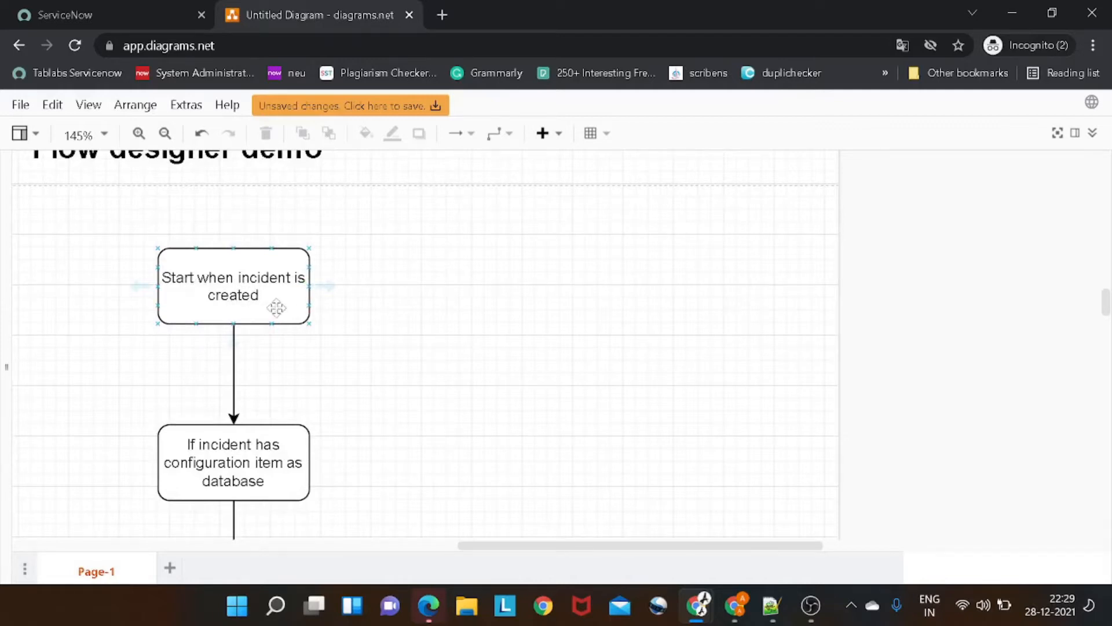
- Examine the flowchart blocks from the configuration item condition down to the wait for the assigned-to update
scroll(278, 311, down, 3)
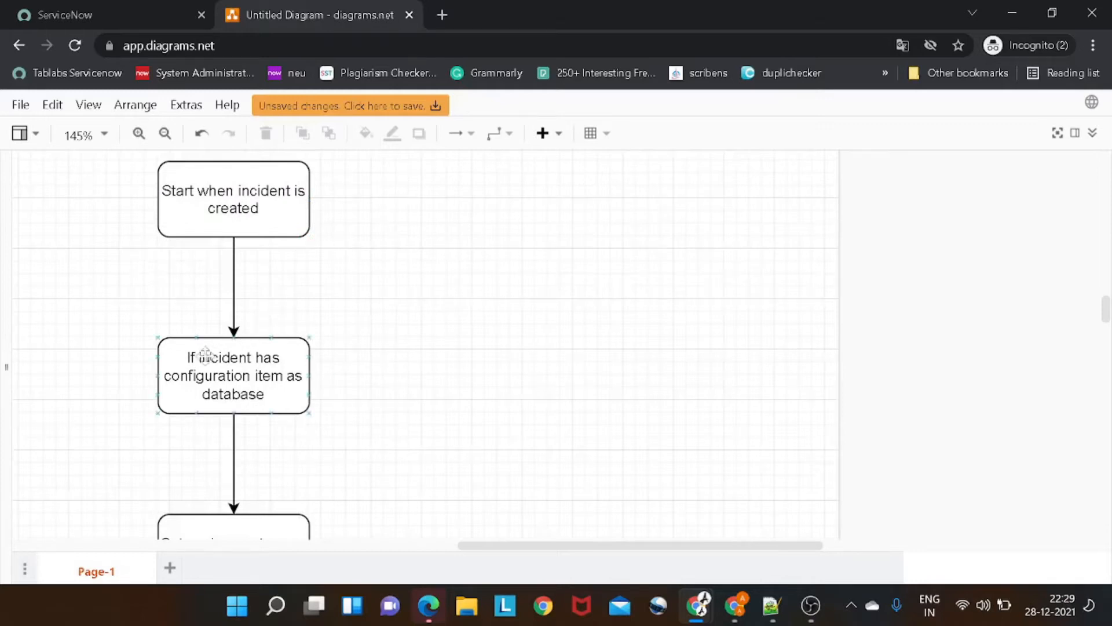
click(276, 393)
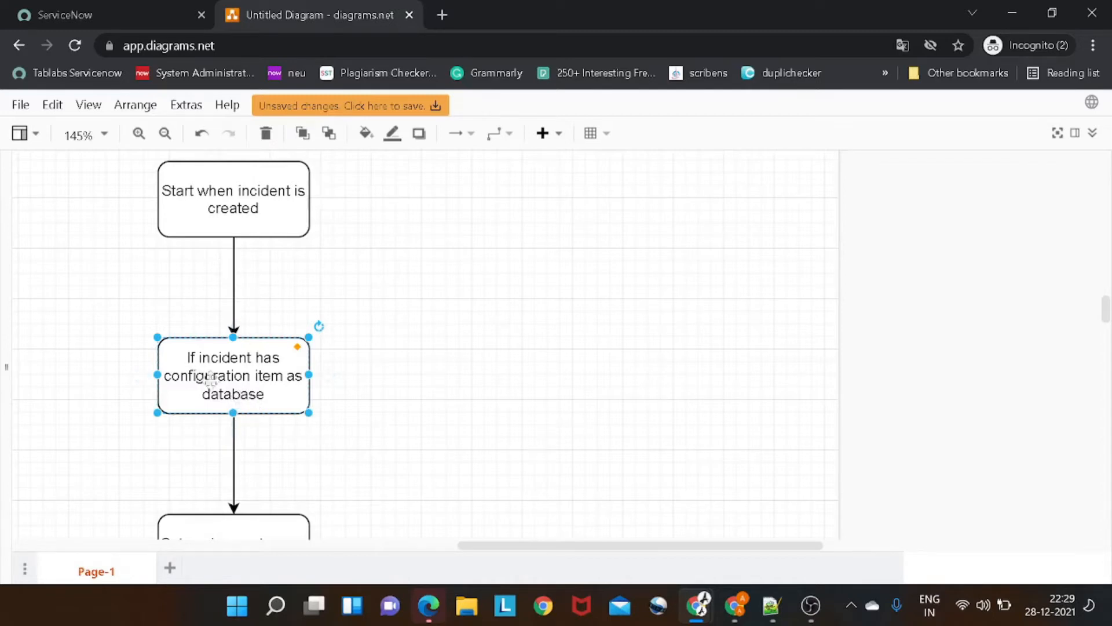
scroll(313, 270, down, 2)
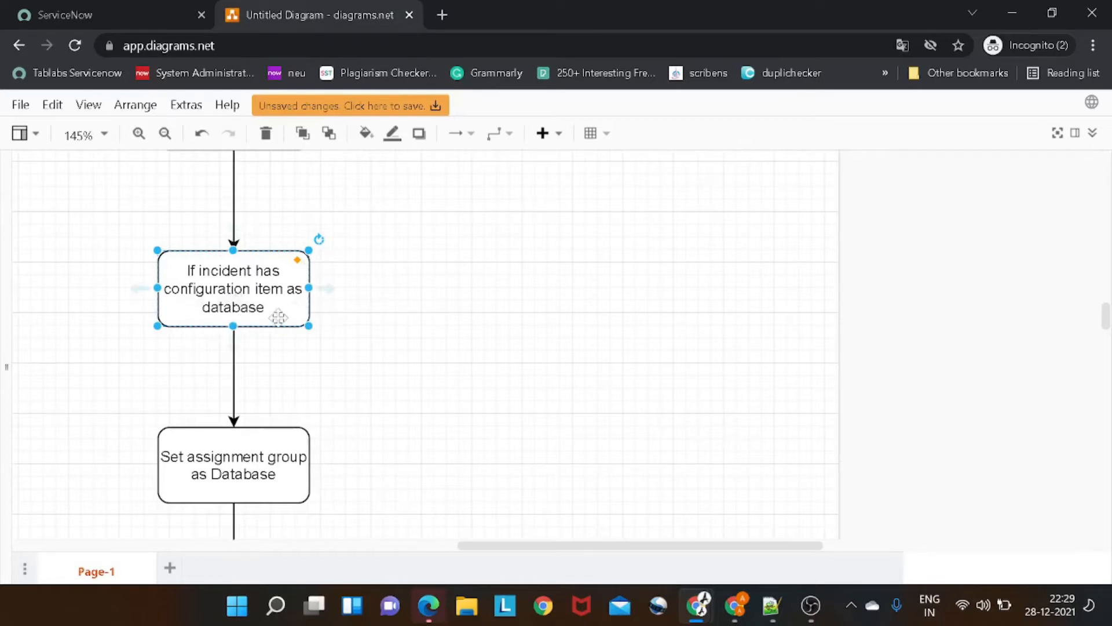
scroll(281, 324, down, 3)
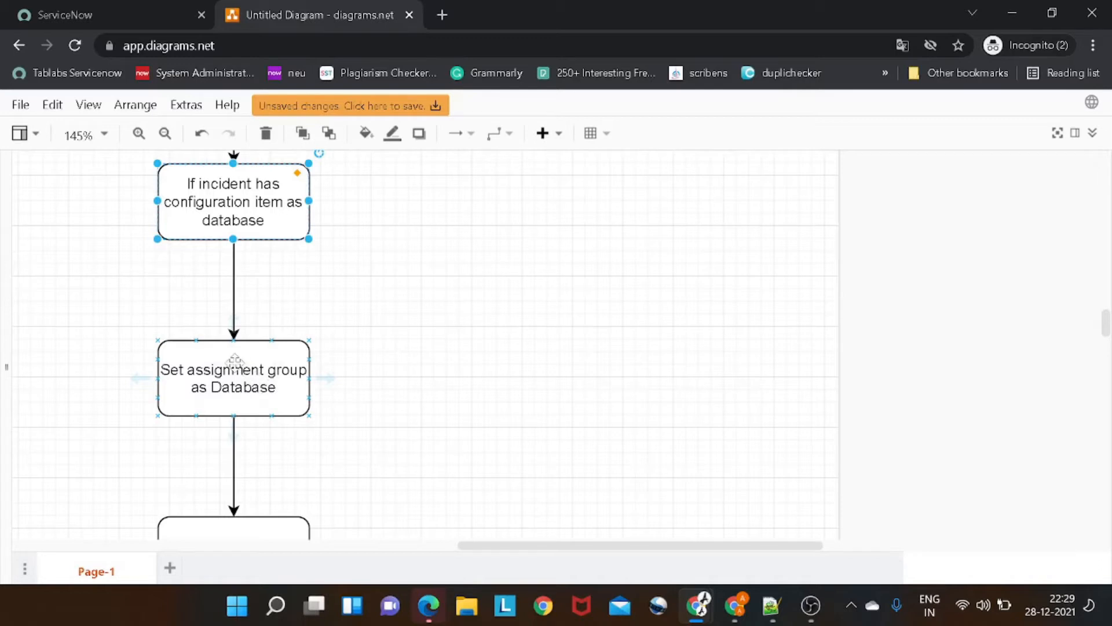
scroll(287, 362, down, 3)
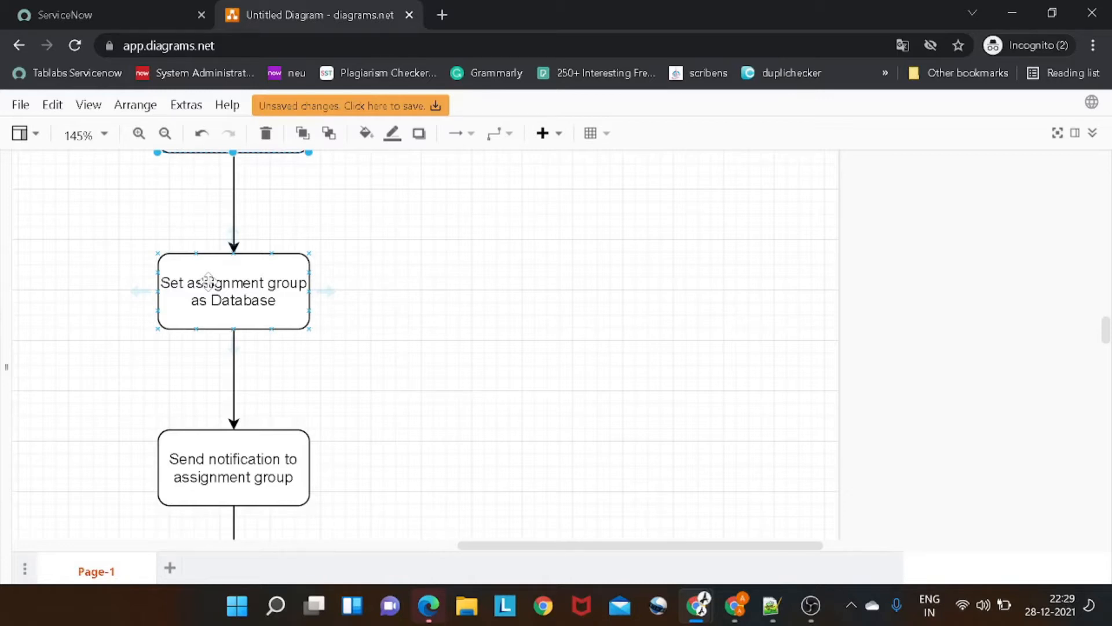
scroll(208, 284, down, 3)
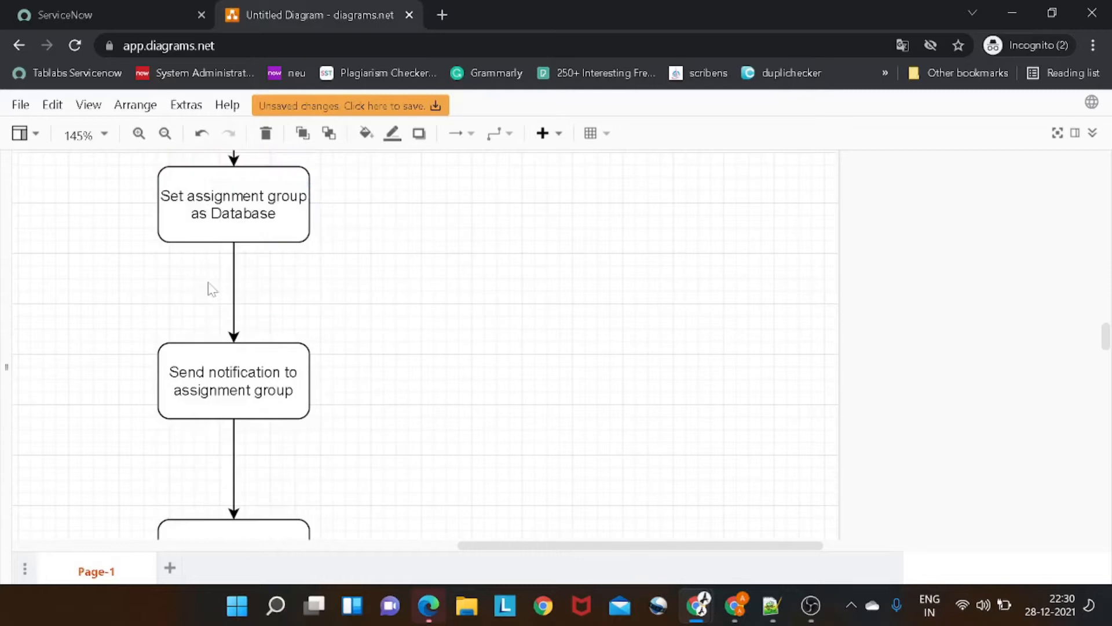
scroll(212, 289, down, 6)
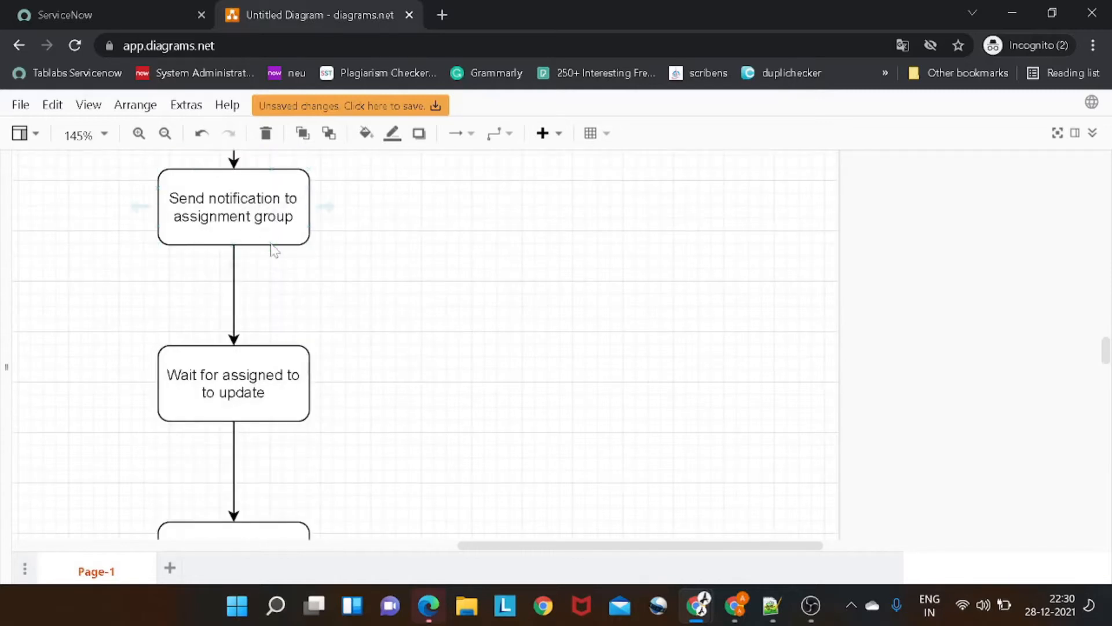
click(256, 383)
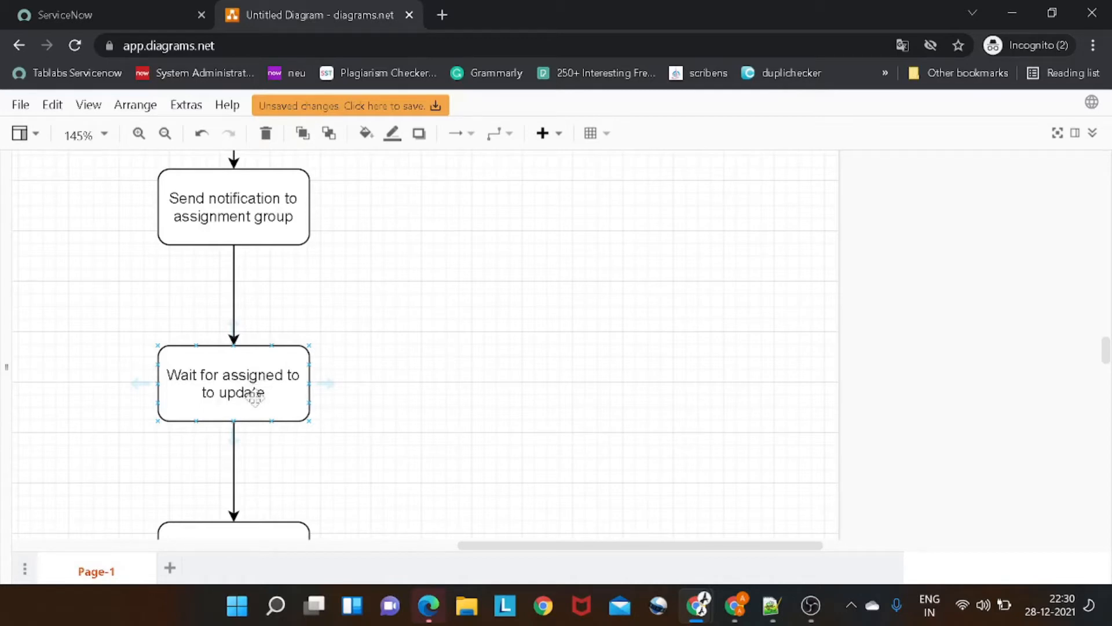
- Examine the flowchart blocks from moving the incident to inProgress down to the notification for the assigned person
scroll(255, 397, down, 3)
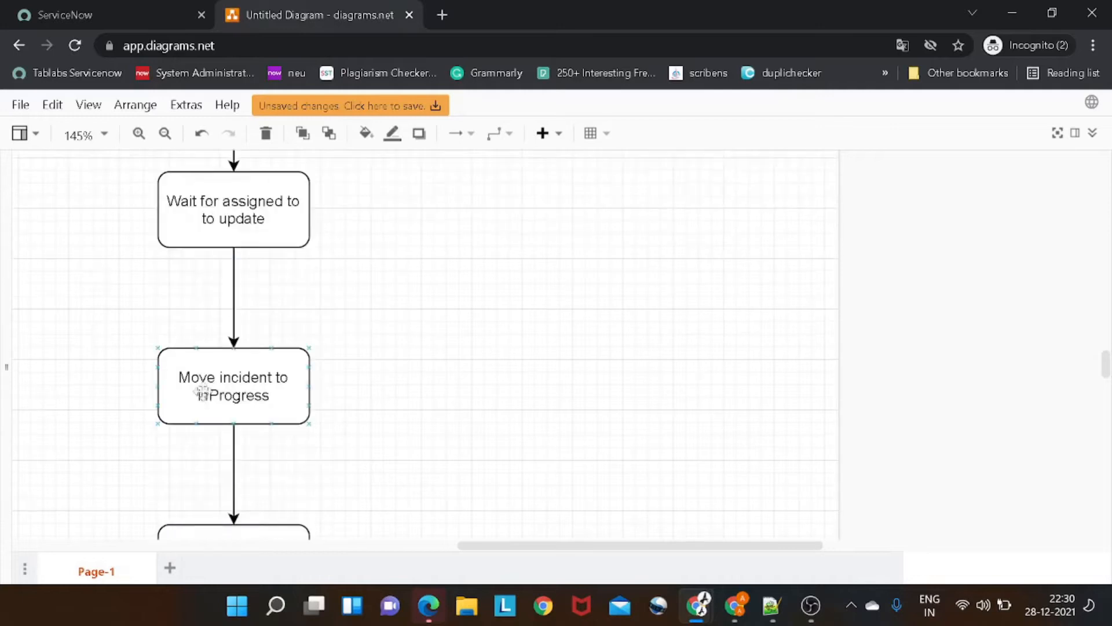
scroll(288, 398, down, 3)
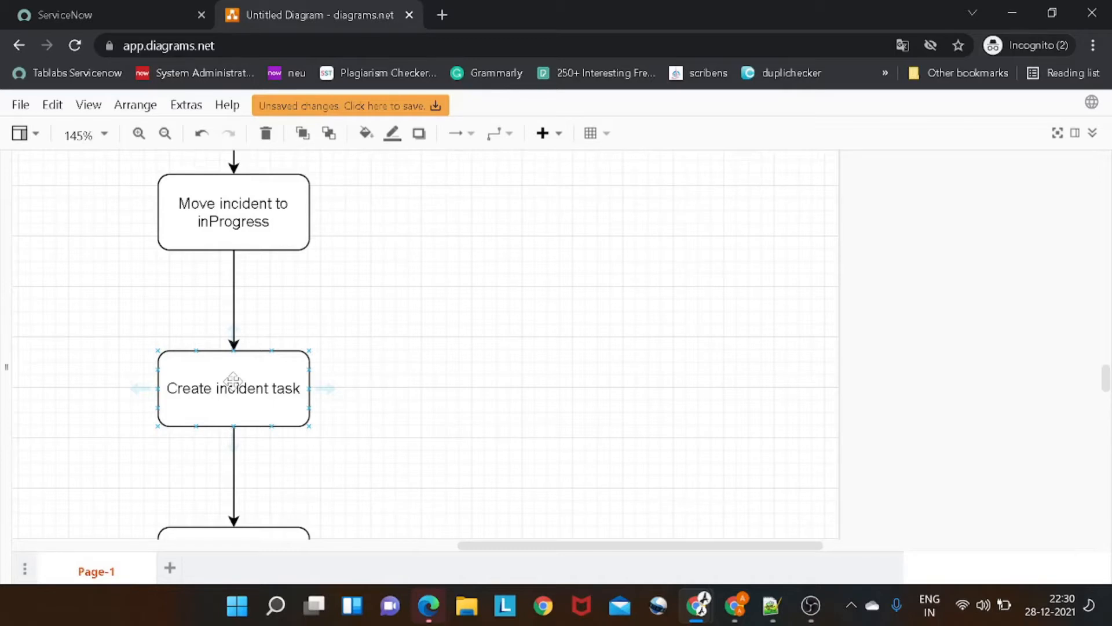
click(299, 290)
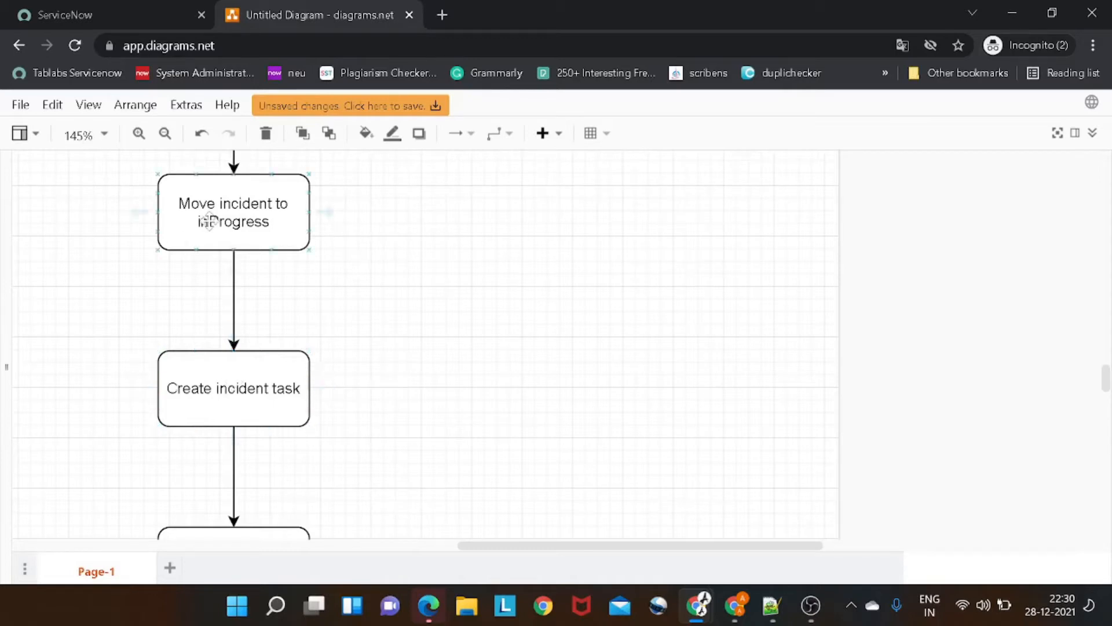
scroll(267, 272, down, 2)
click(257, 294)
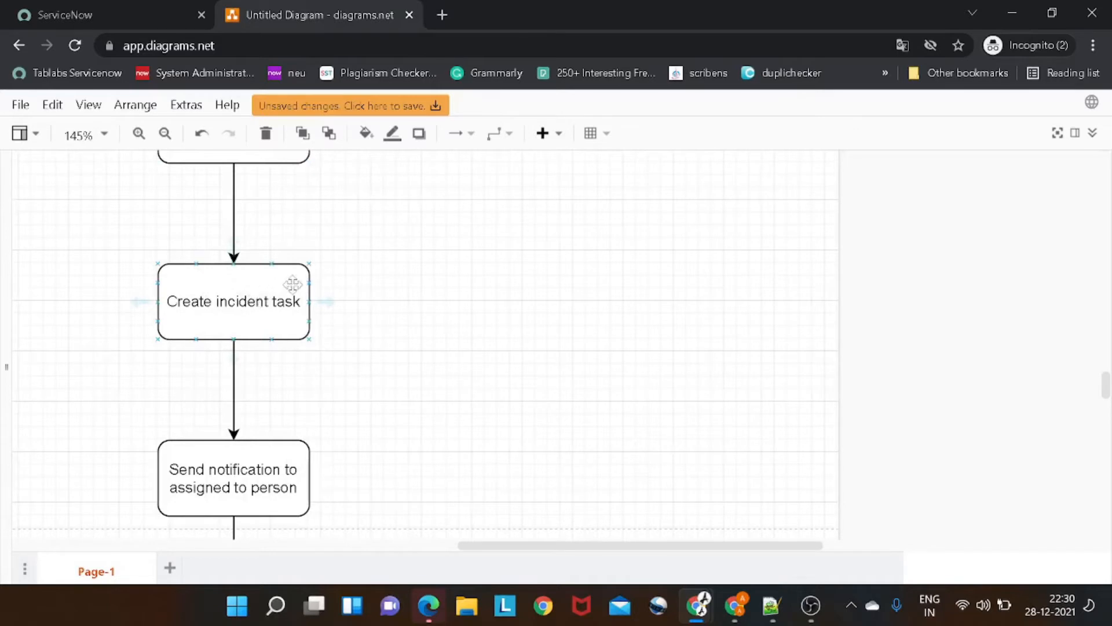
scroll(292, 287, down, 2)
click(188, 370)
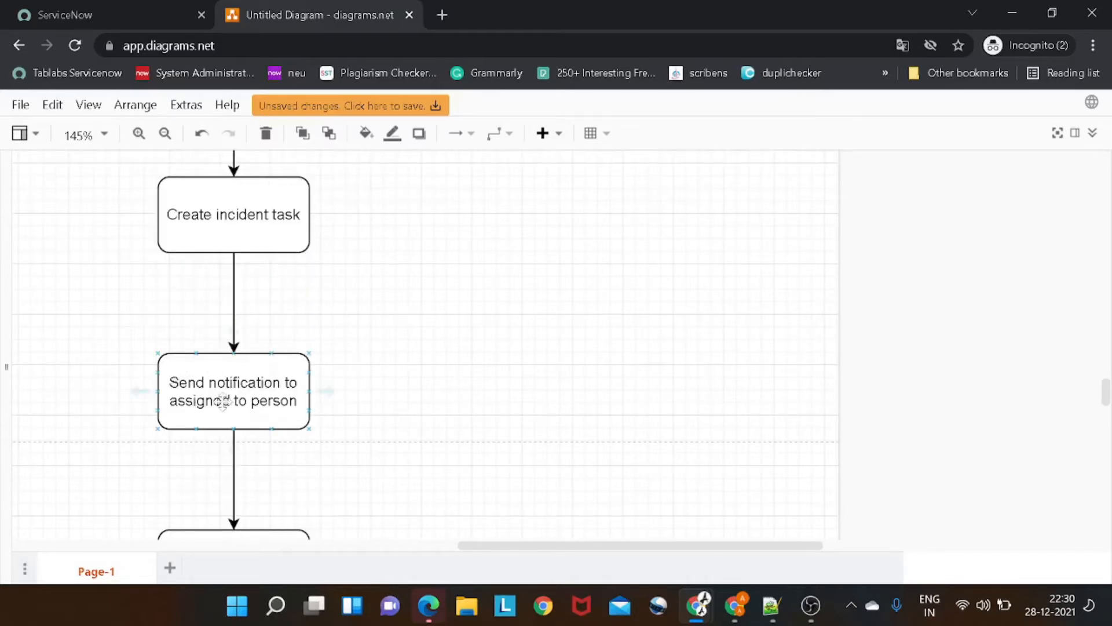
click(216, 226)
click(257, 379)
- Examine the end of the flowchart, from the incident task wait through the closed-complete decision and its branches to closing the incident
scroll(261, 374, down, 2)
click(273, 374)
scroll(273, 377, down, 3)
click(185, 313)
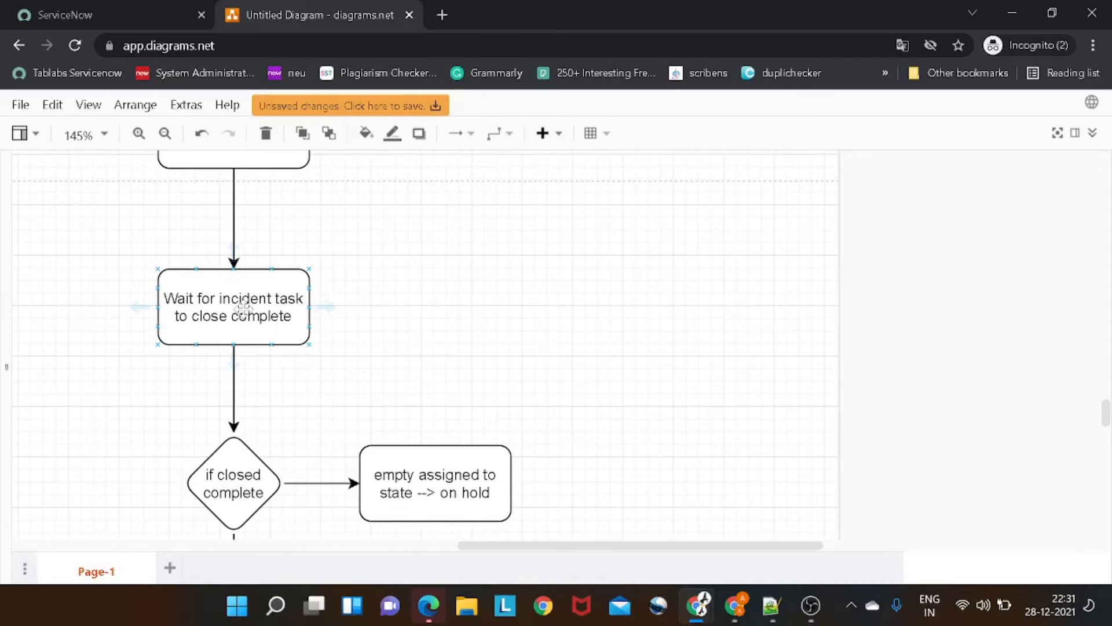
scroll(244, 310, down, 2)
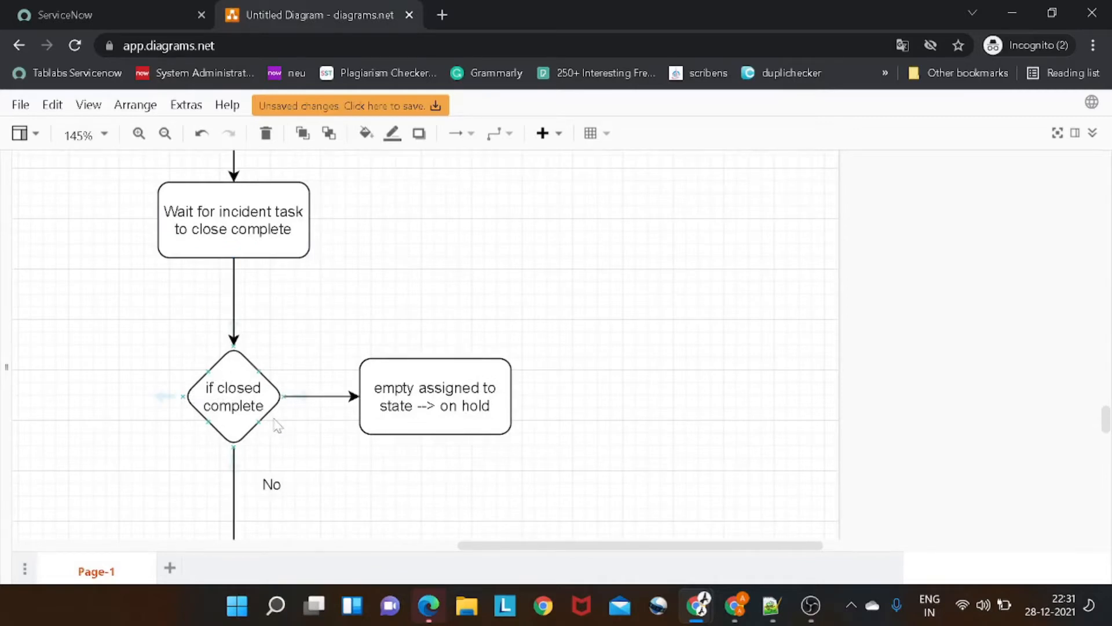
scroll(359, 386, down, 2)
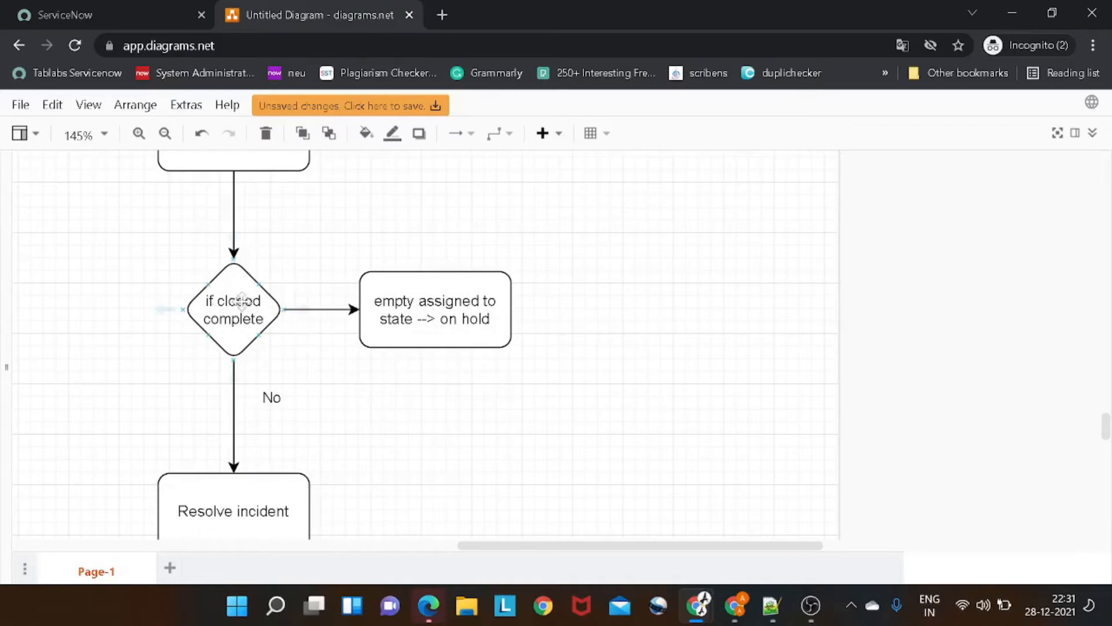
scroll(268, 315, down, 2)
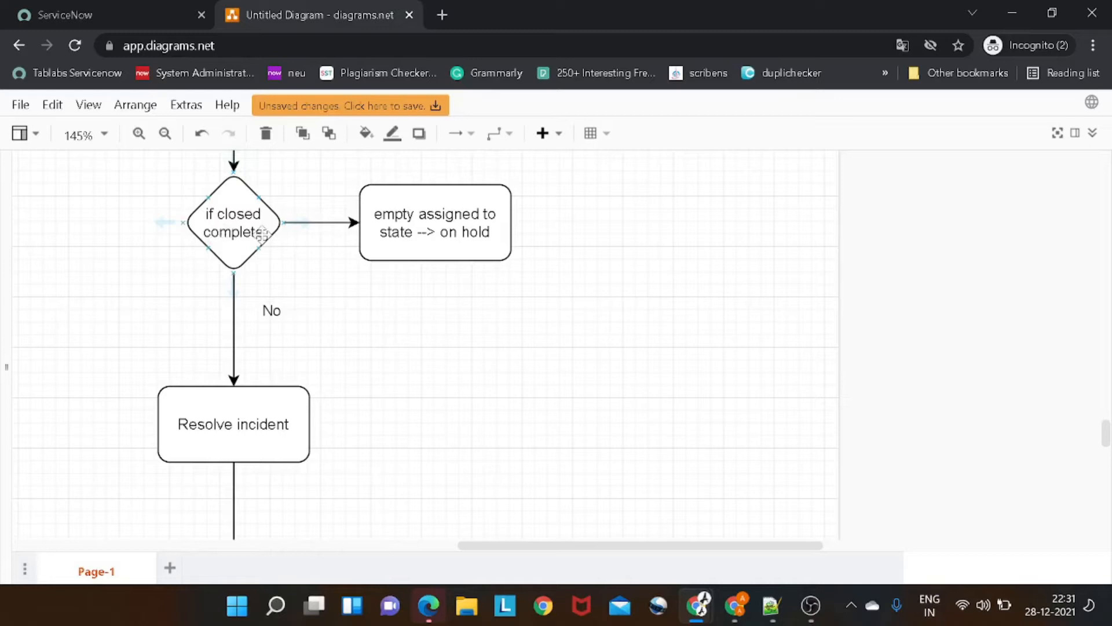
scroll(259, 232, down, 2)
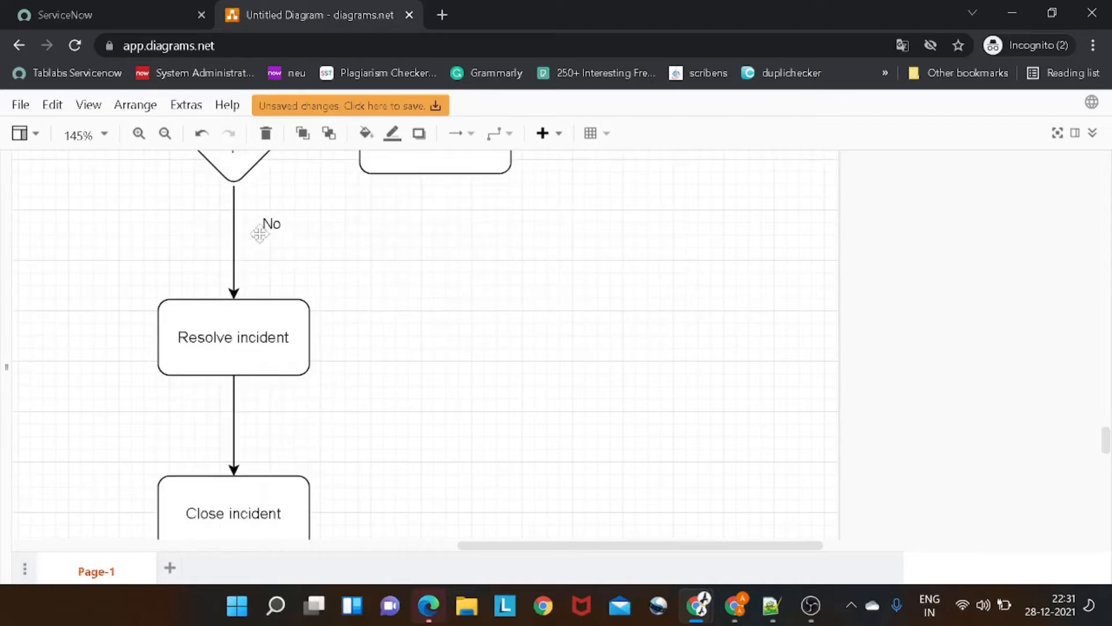
scroll(297, 345, down, 2)
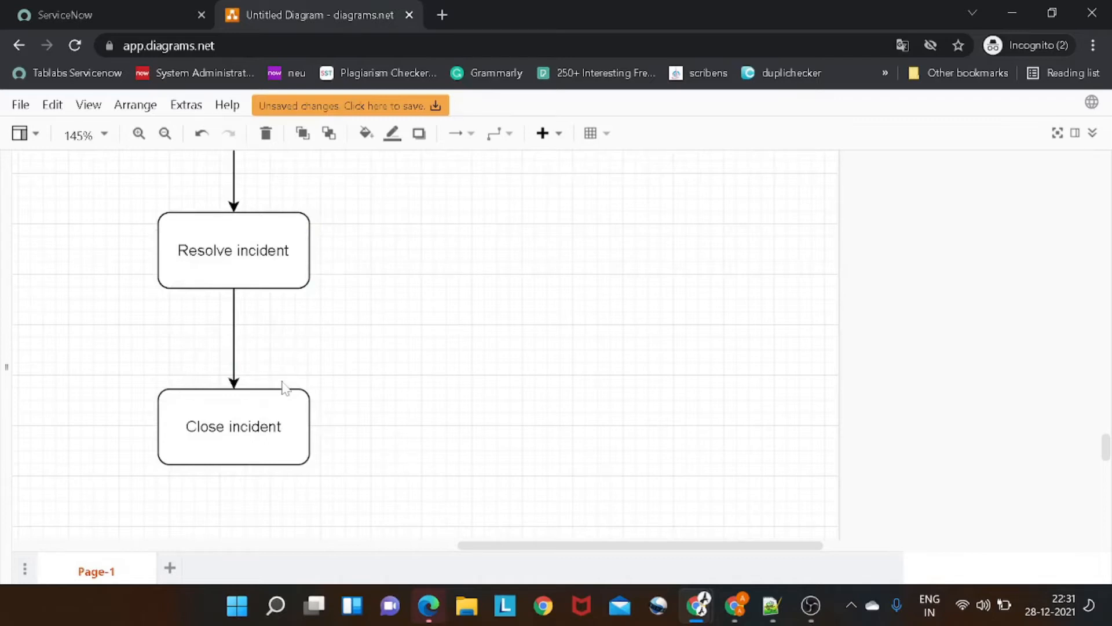
scroll(281, 388, up, 6)
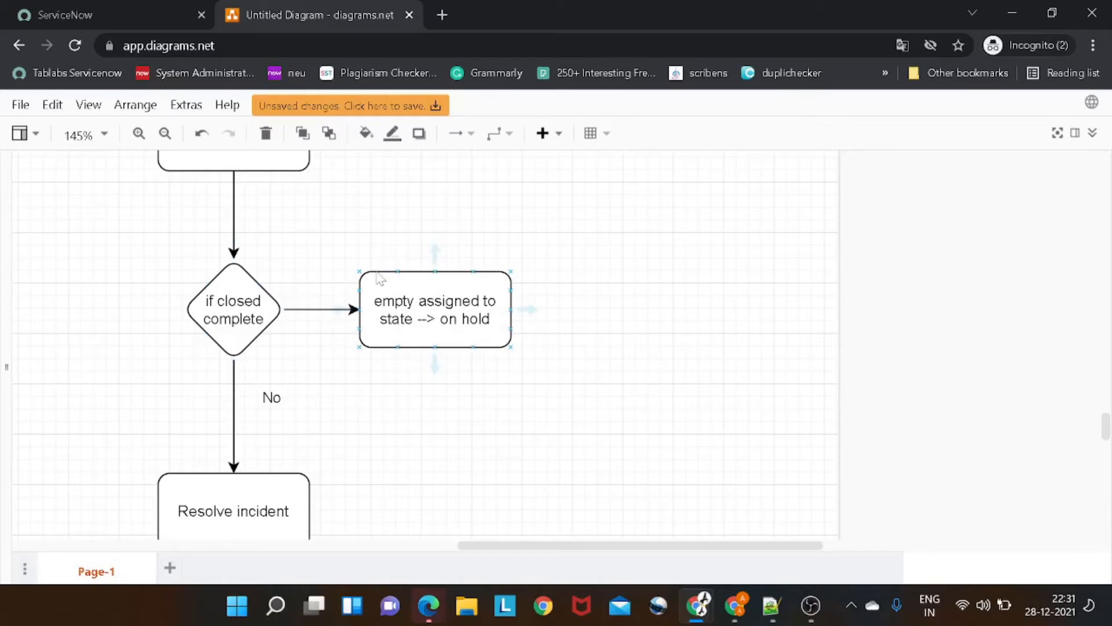
- Return to ServiceNow, filter the navigator for "incident" and open a new incident form in a separate browser tab
click(110, 12)
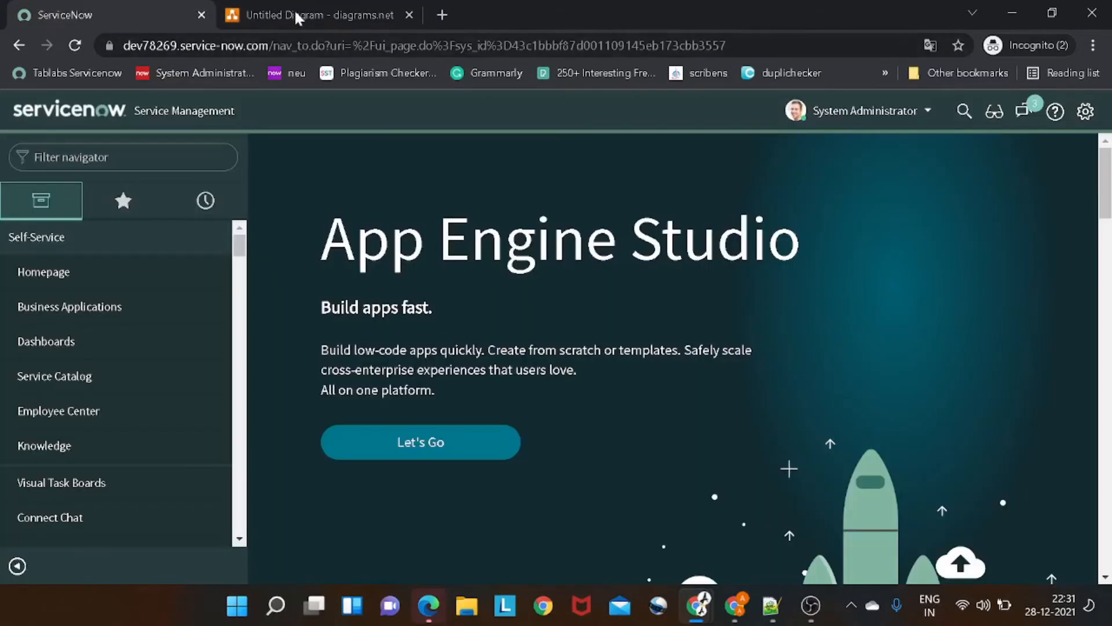
click(95, 158)
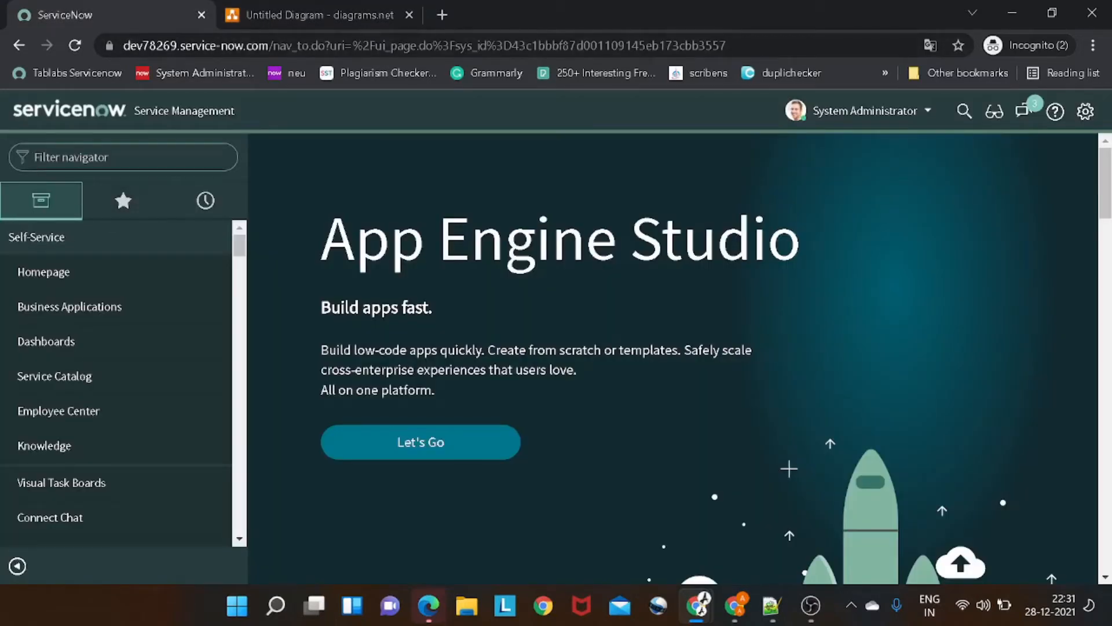
text(incident)
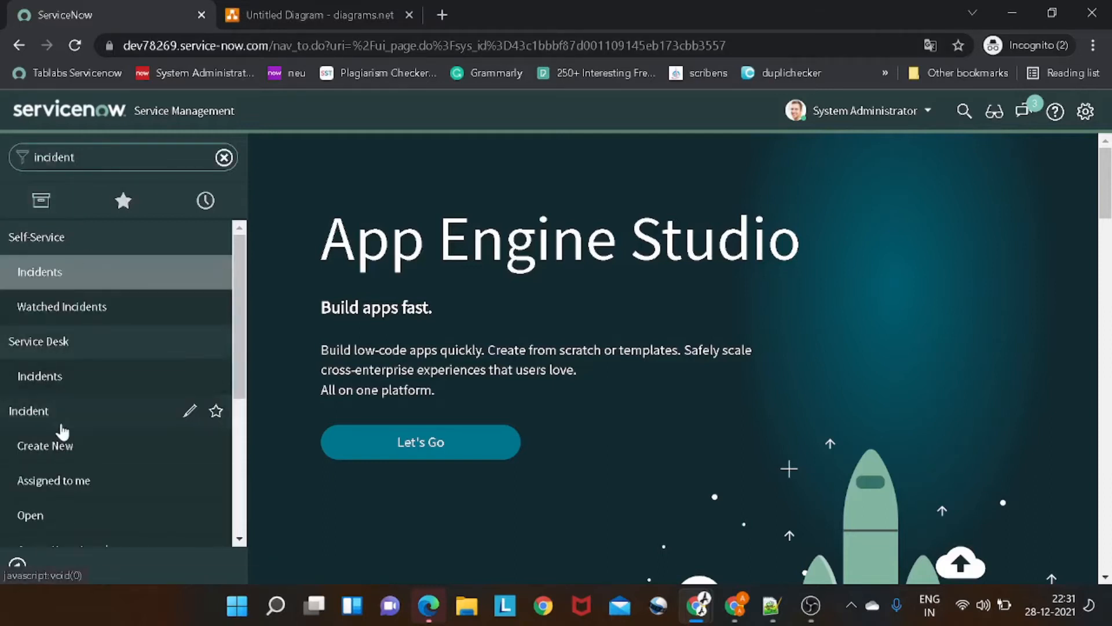
right_click(65, 415)
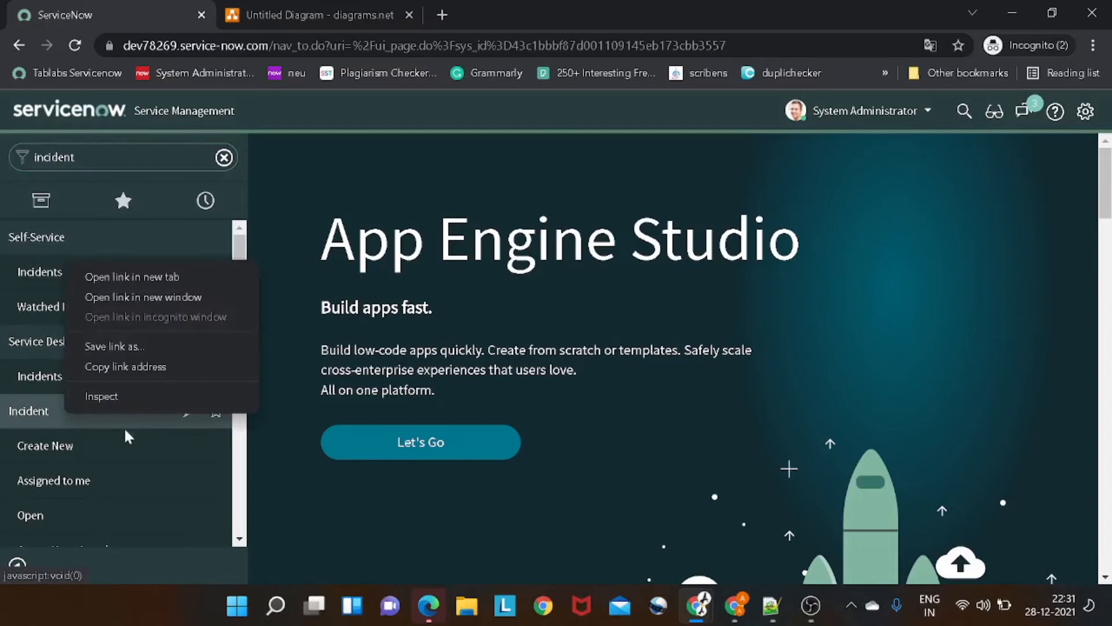
right_click(107, 457)
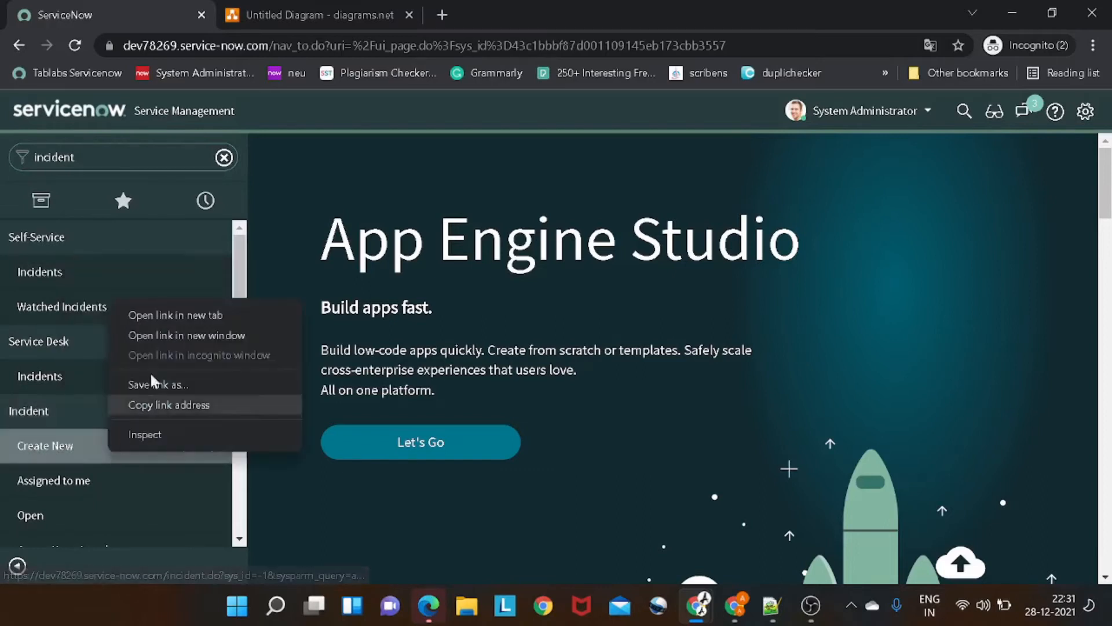
click(167, 316)
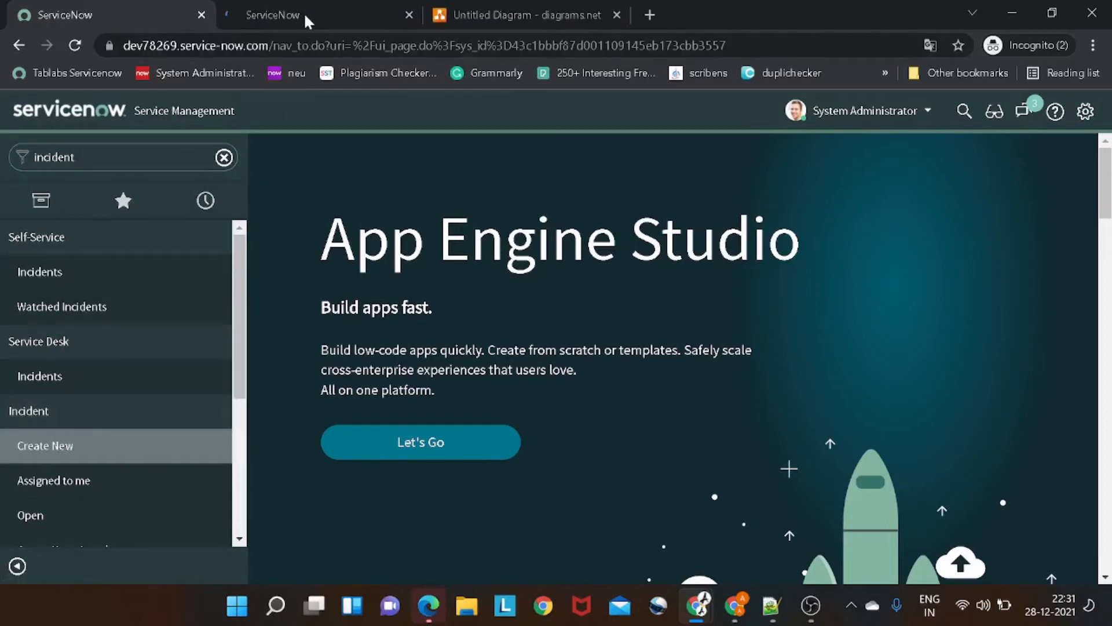
click(304, 14)
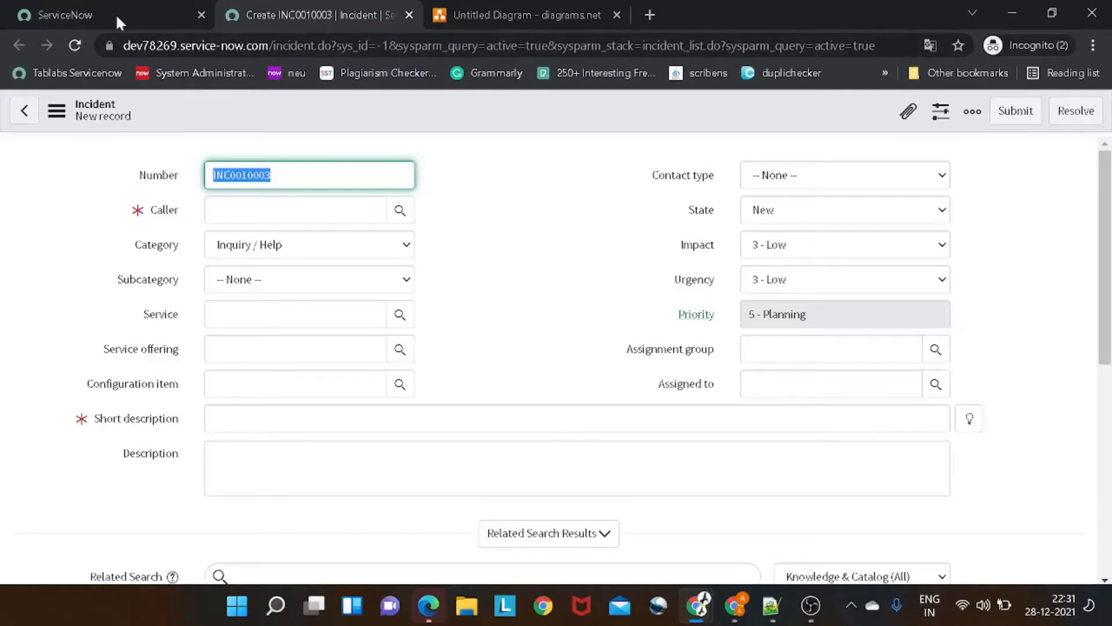
- Return to the ServiceNow main page, find Flow Designer in the navigator and start creating a new flow
click(116, 13)
text(flow des)
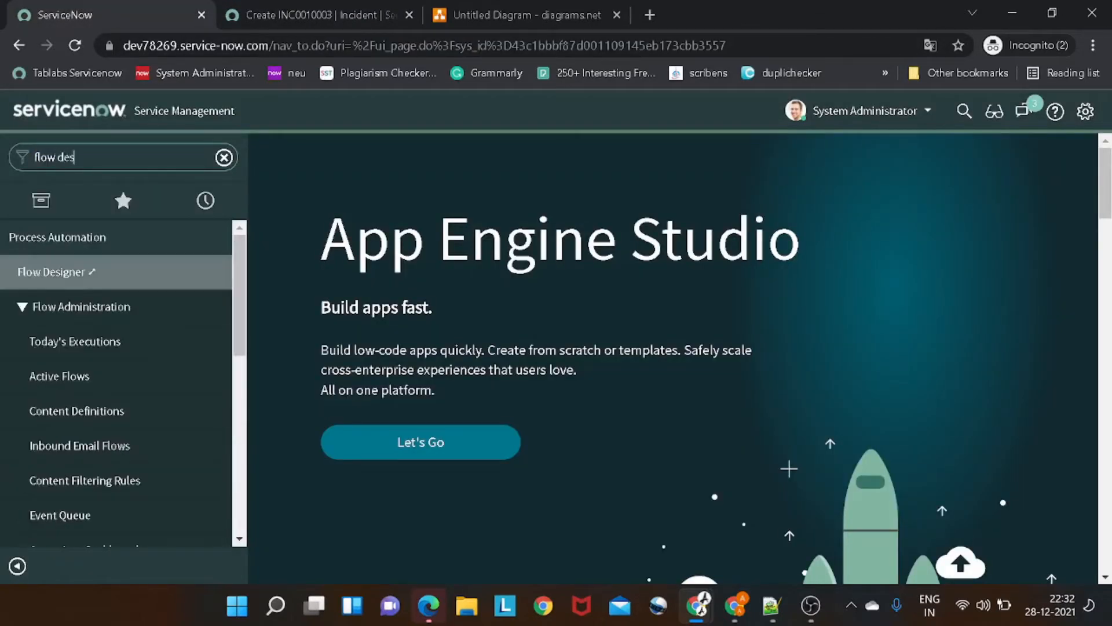
click(109, 284)
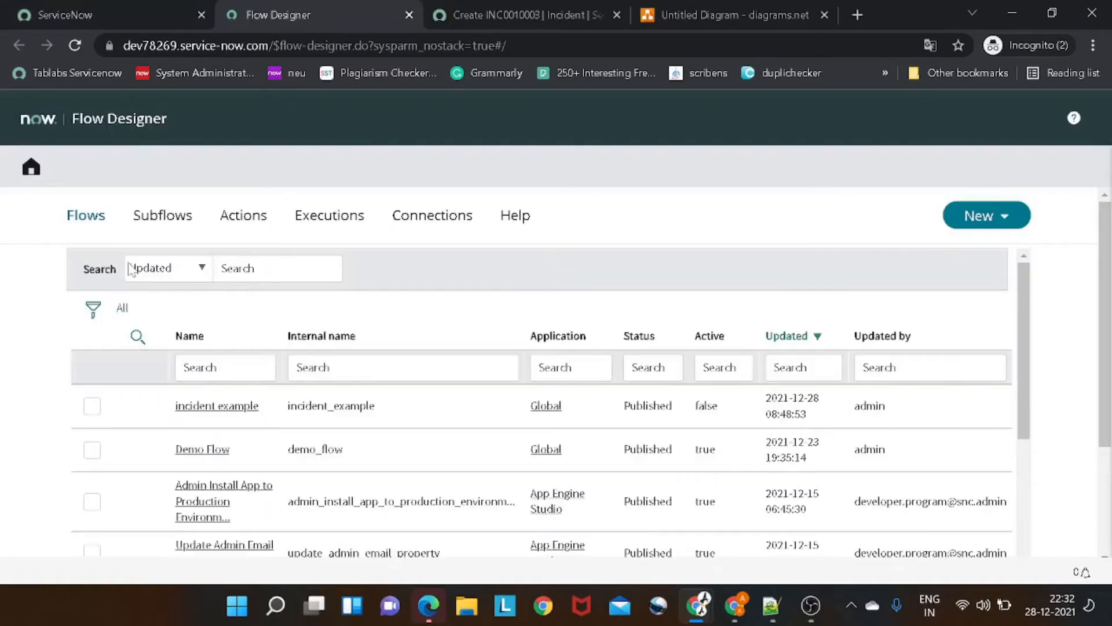
click(972, 221)
click(980, 247)
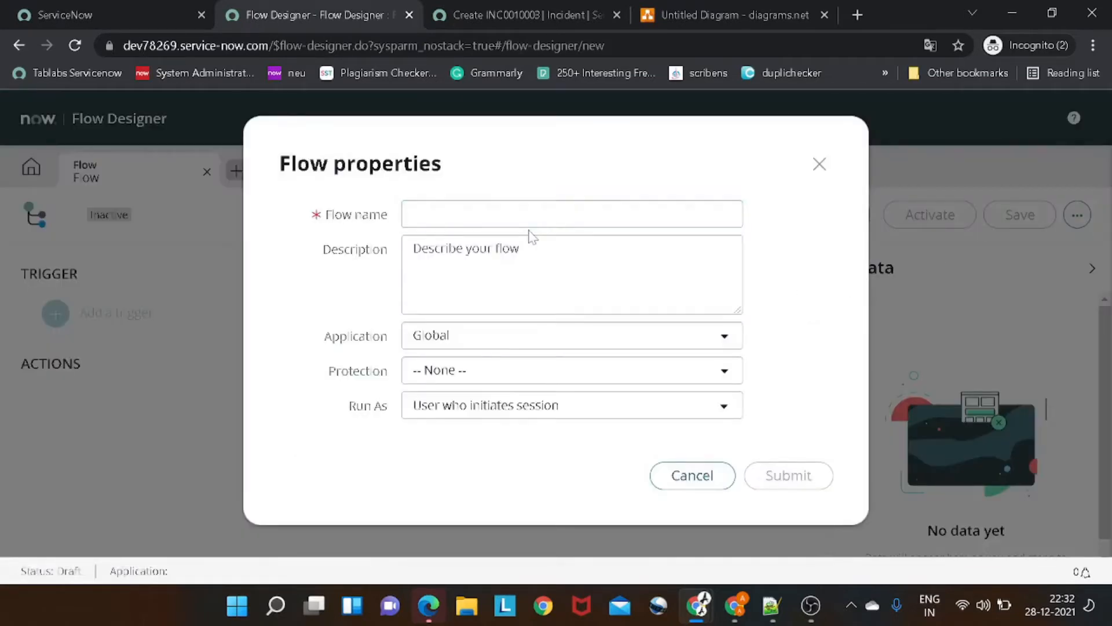
- Create the flow "Technomonk flow designer 2" with description "This is second part of flow designer", run as System User
text(T)
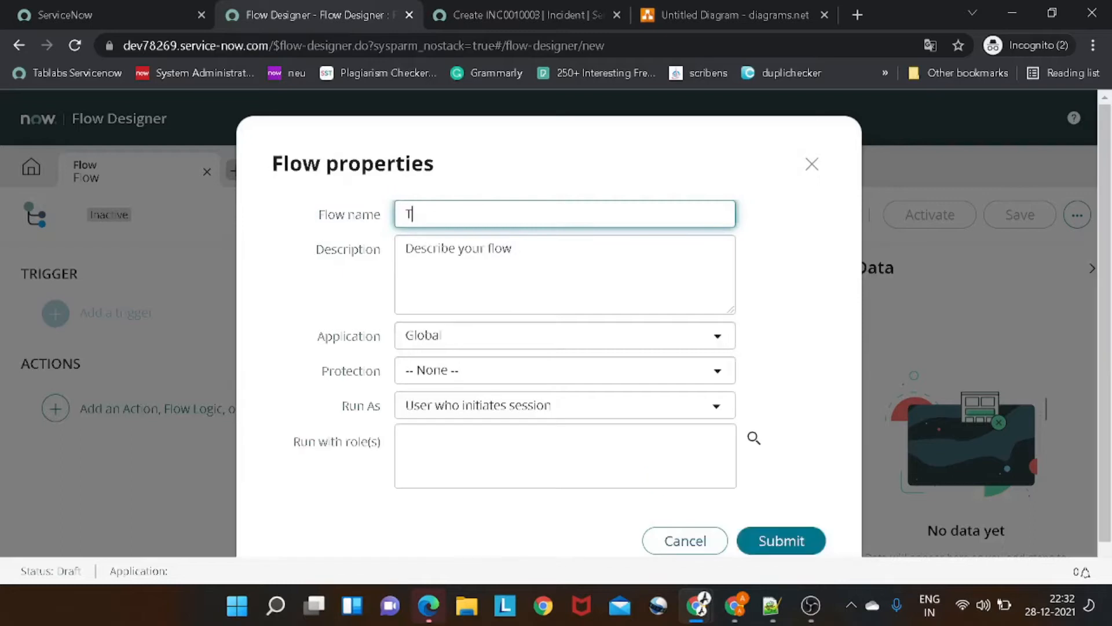
text(echnomonk flow designer 2)
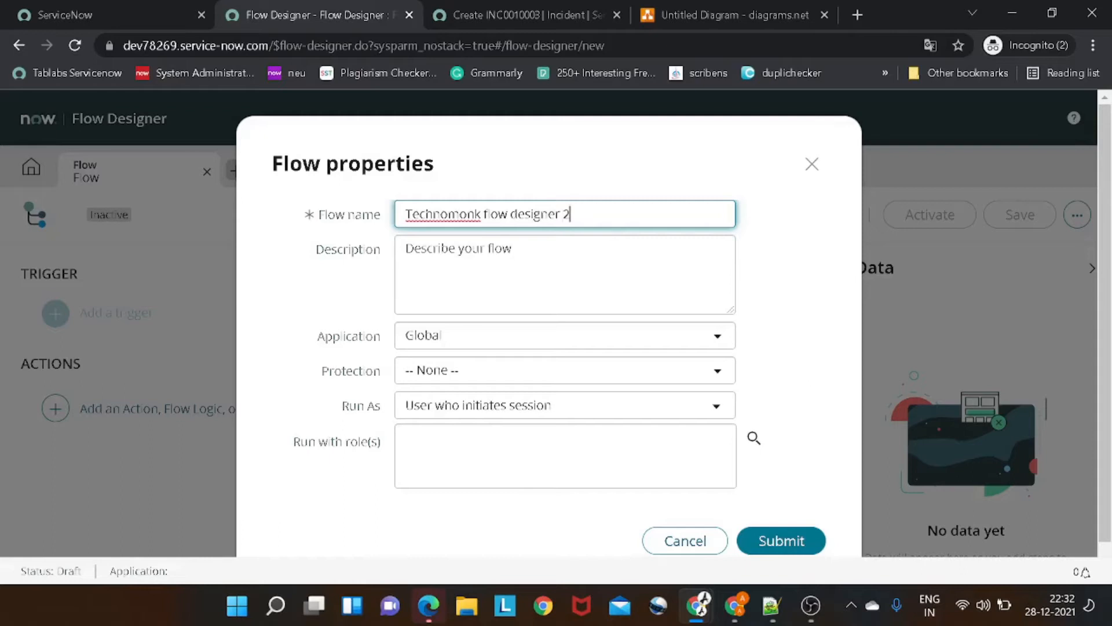
click(407, 249)
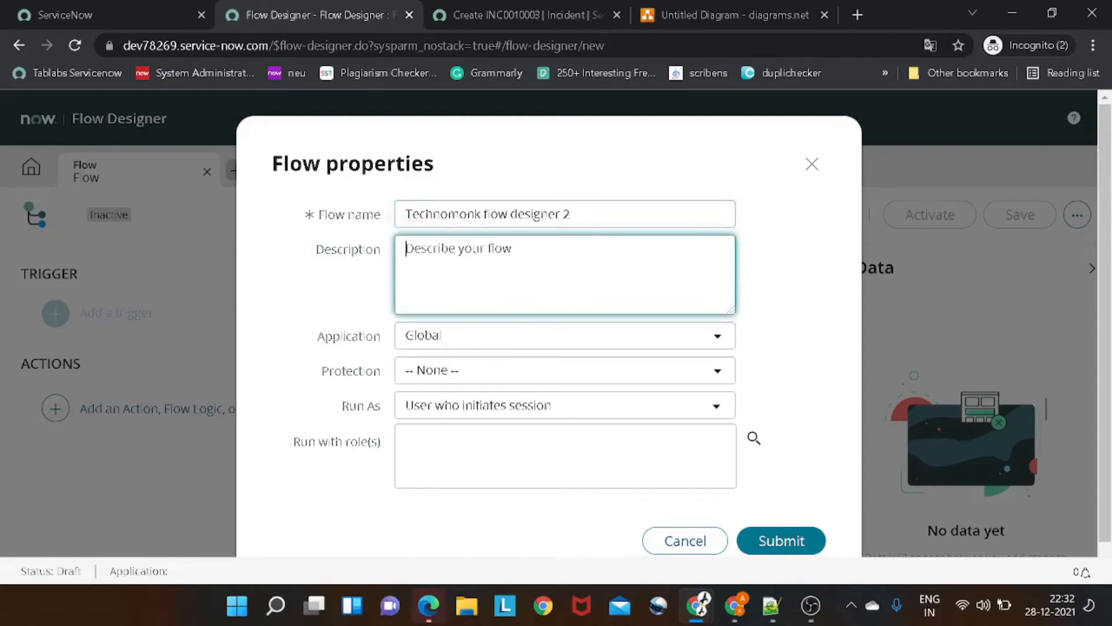
text(This is s)
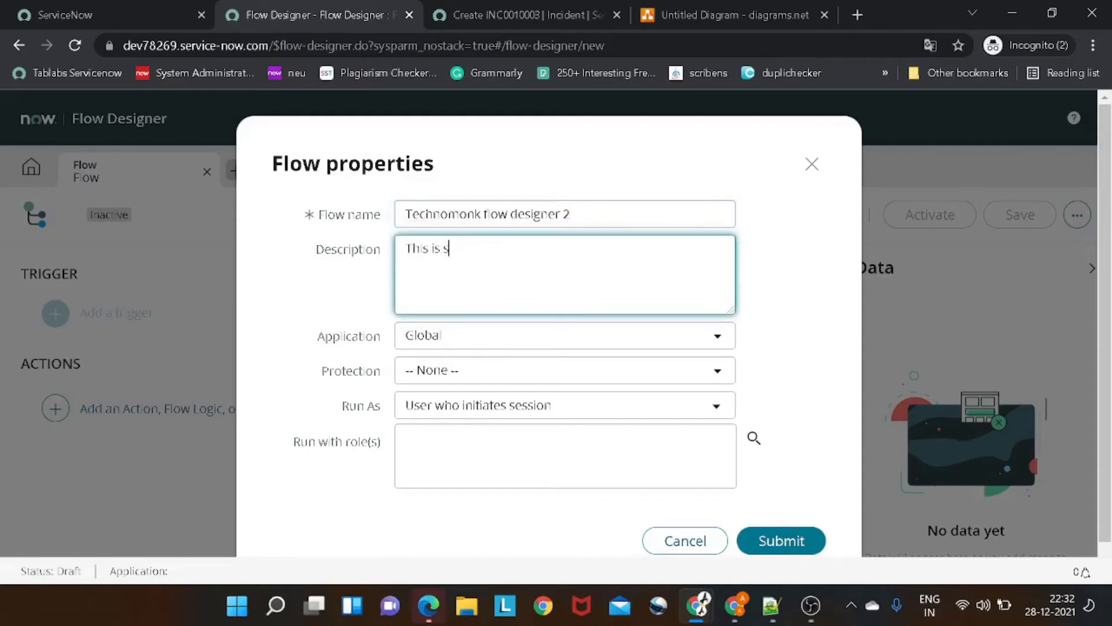
text(econd part of flow designer)
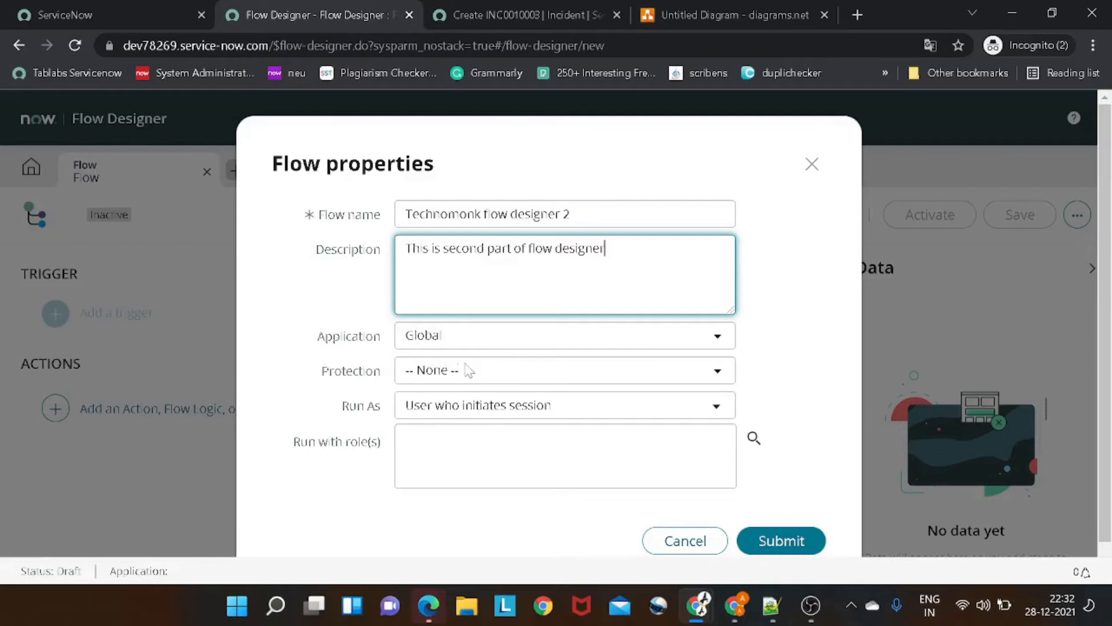
click(489, 408)
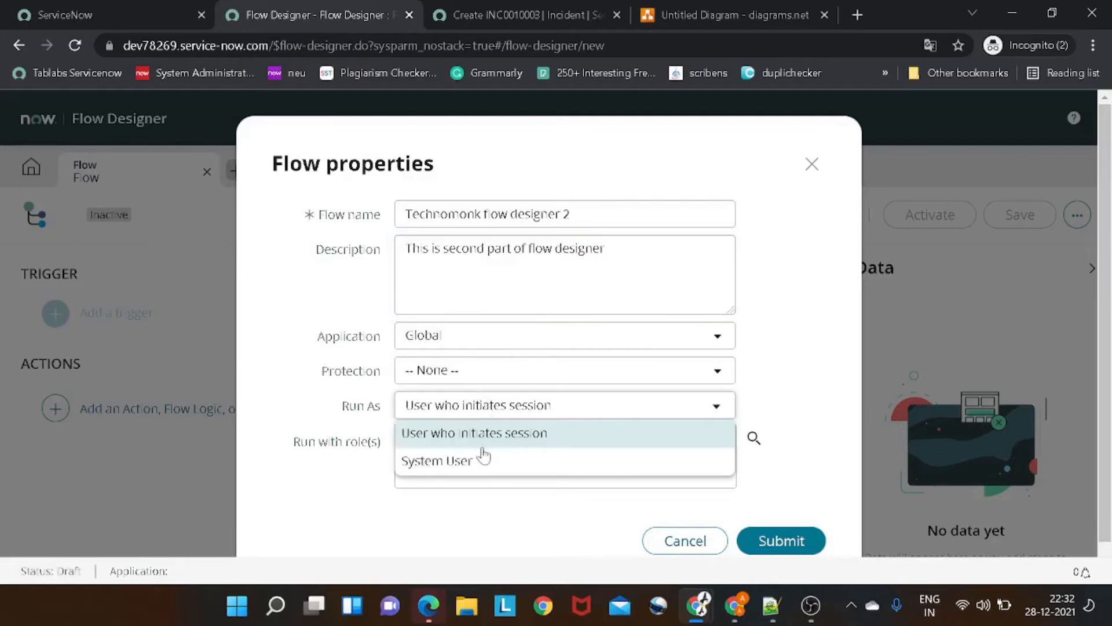
click(484, 467)
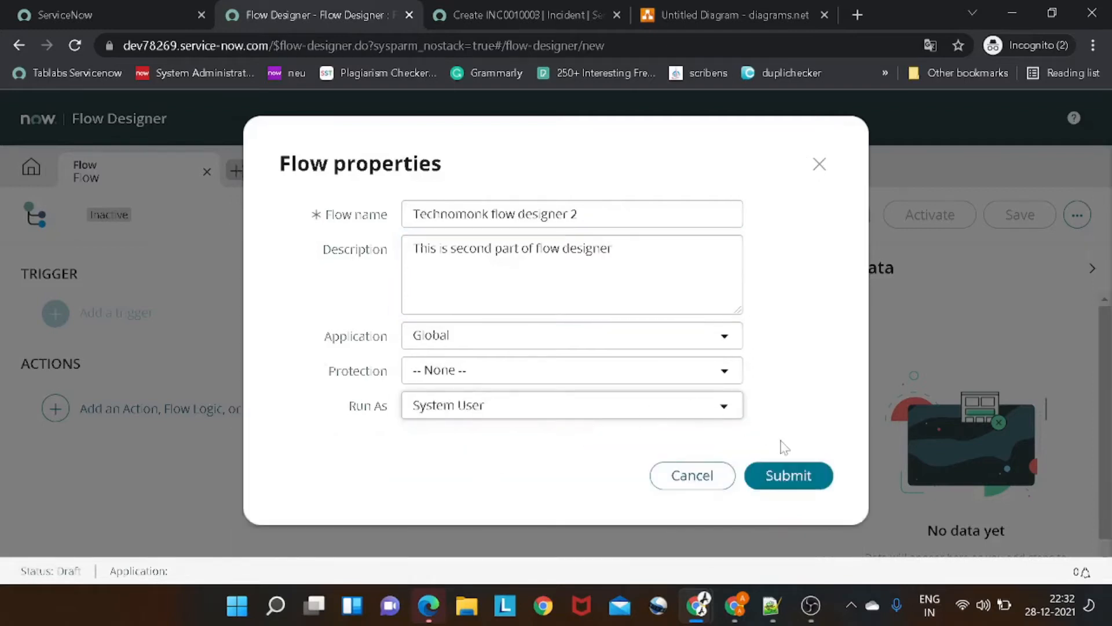
click(803, 482)
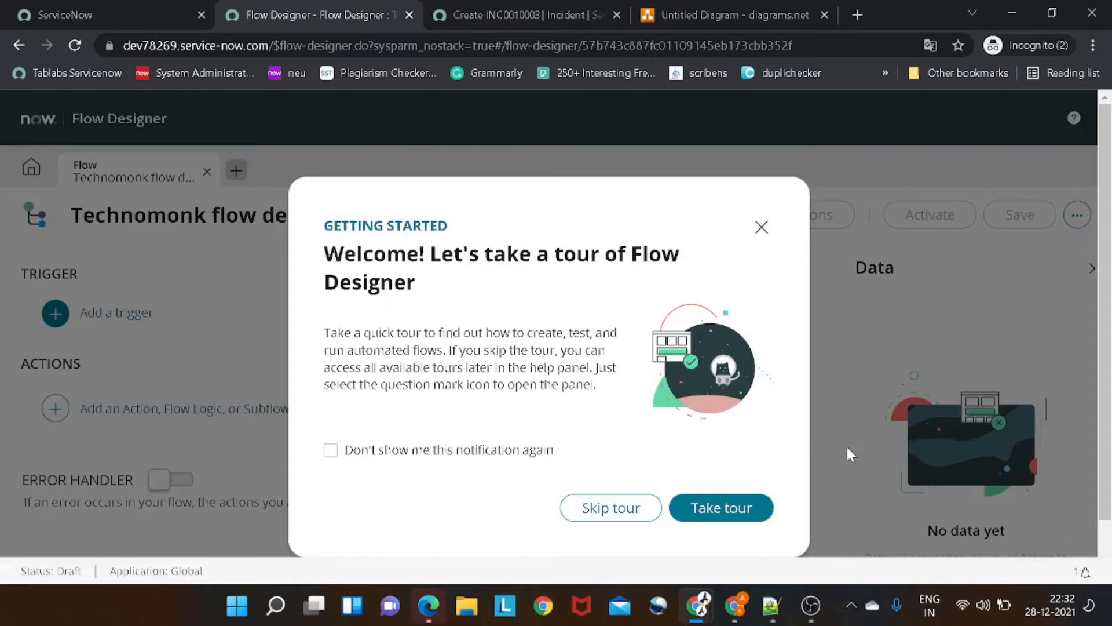
- Dismiss the getting-started tour and check the new flow's status and application scope
click(759, 229)
drag(3, 570, 69, 572)
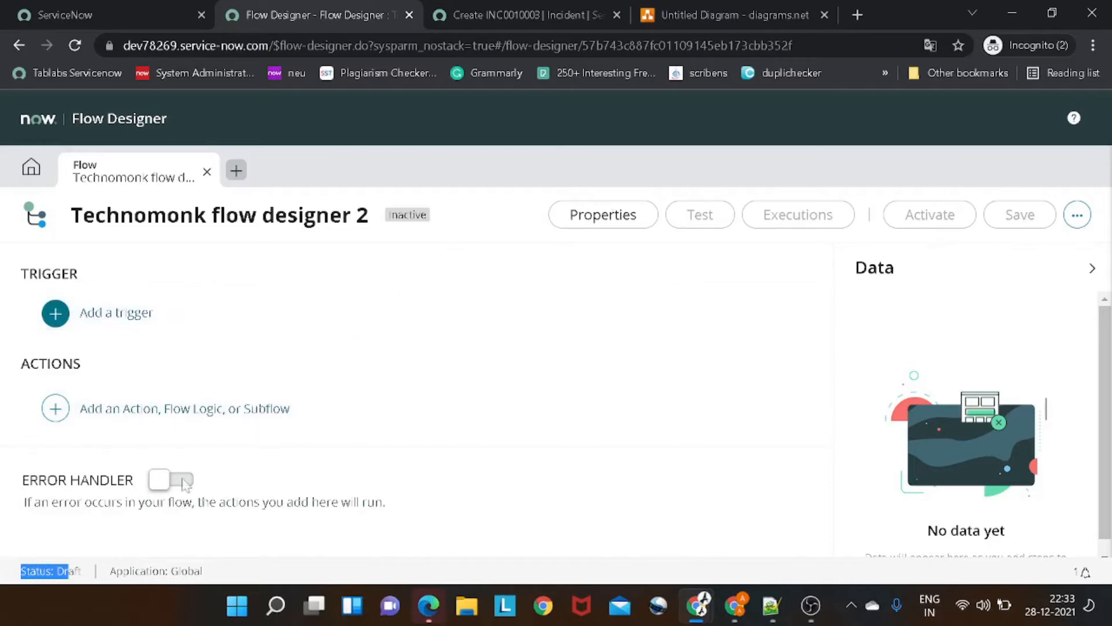
drag(123, 571, 192, 581)
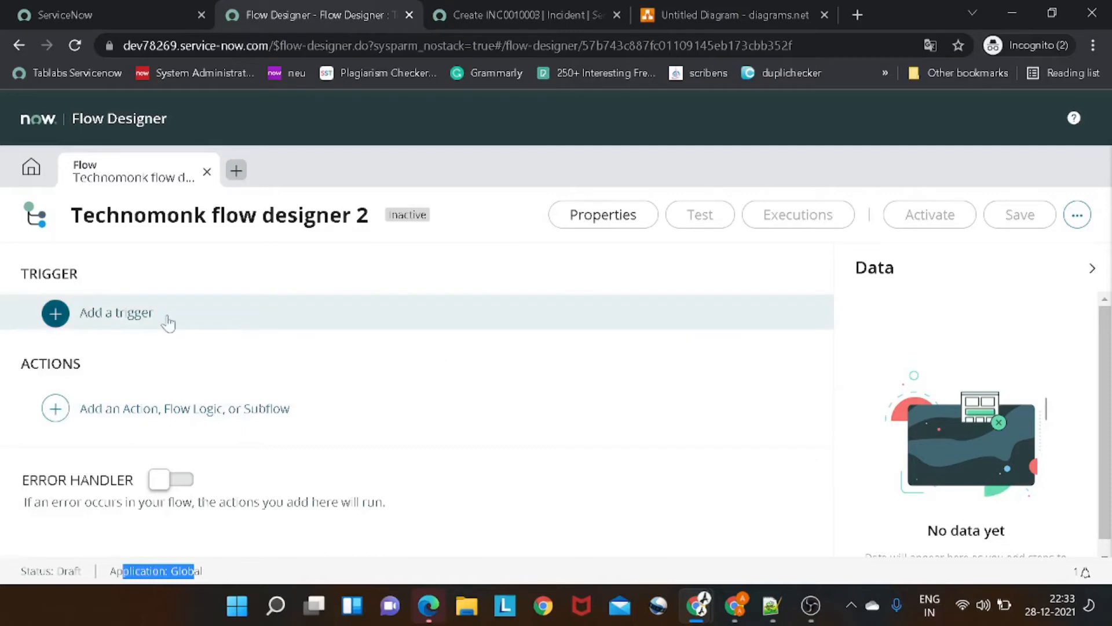
- Add a record Created trigger to the flow on the Incident [incident] table
click(53, 313)
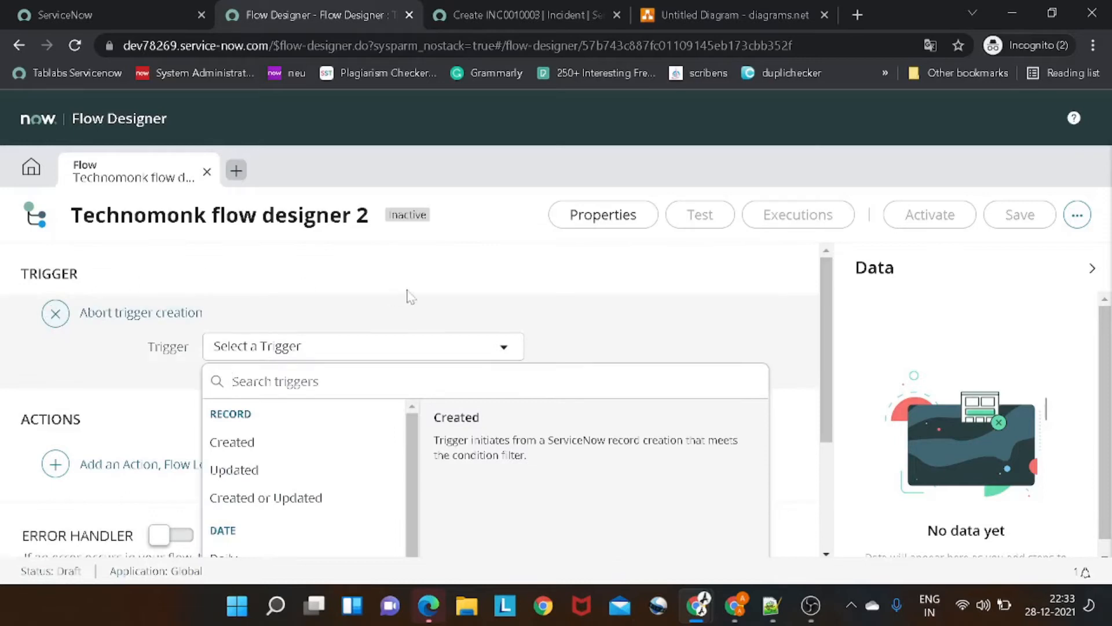
scroll(427, 283, down, 3)
scroll(429, 285, up, 1)
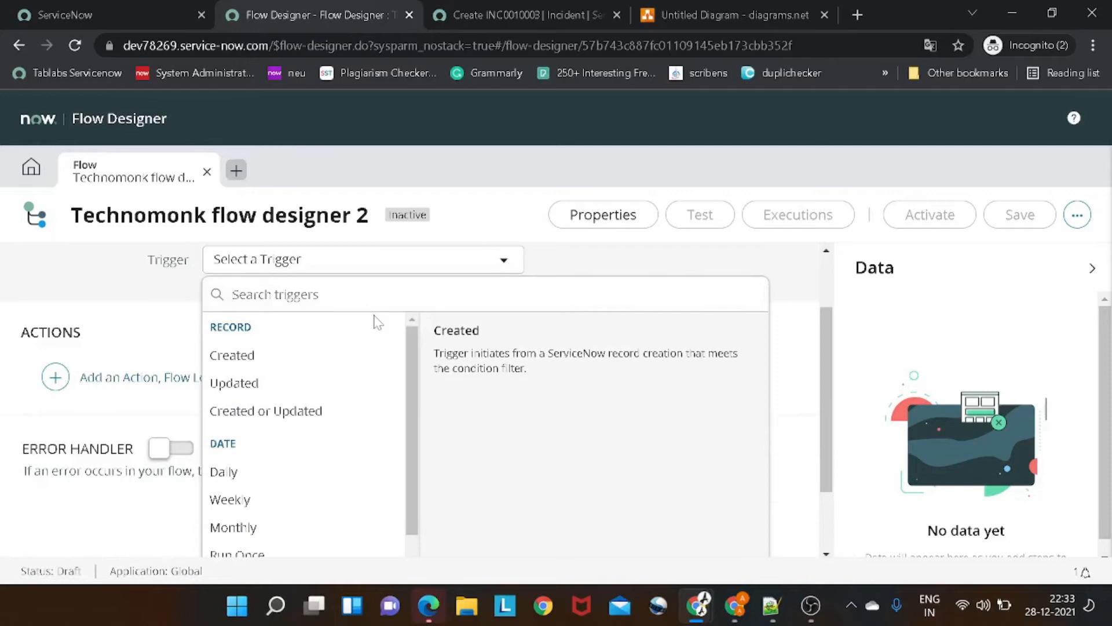
click(271, 356)
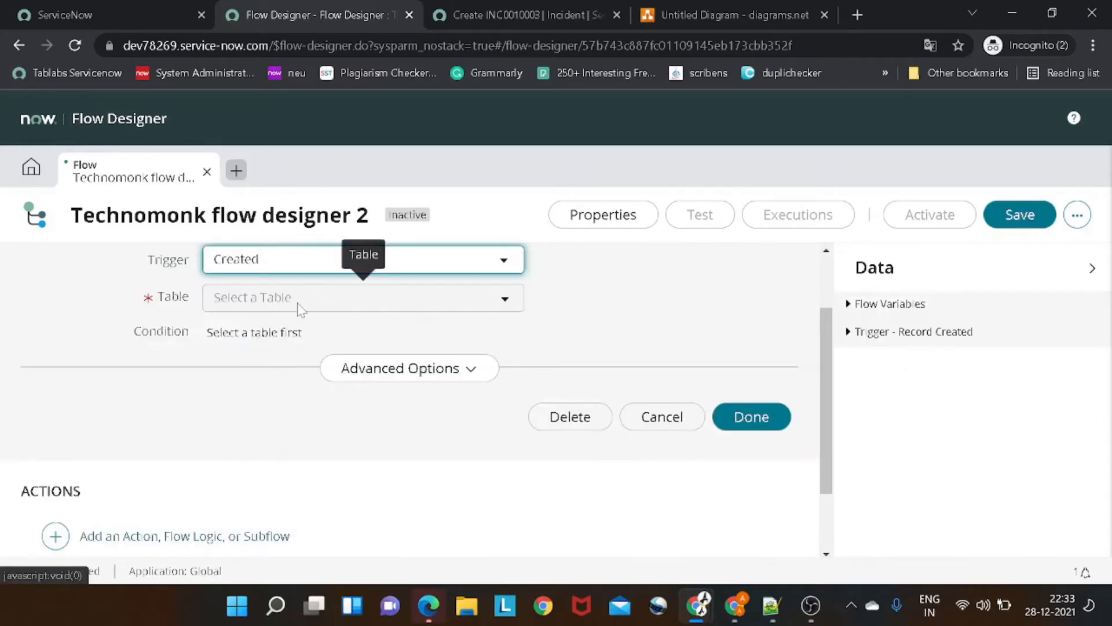
click(493, 304)
text(incident)
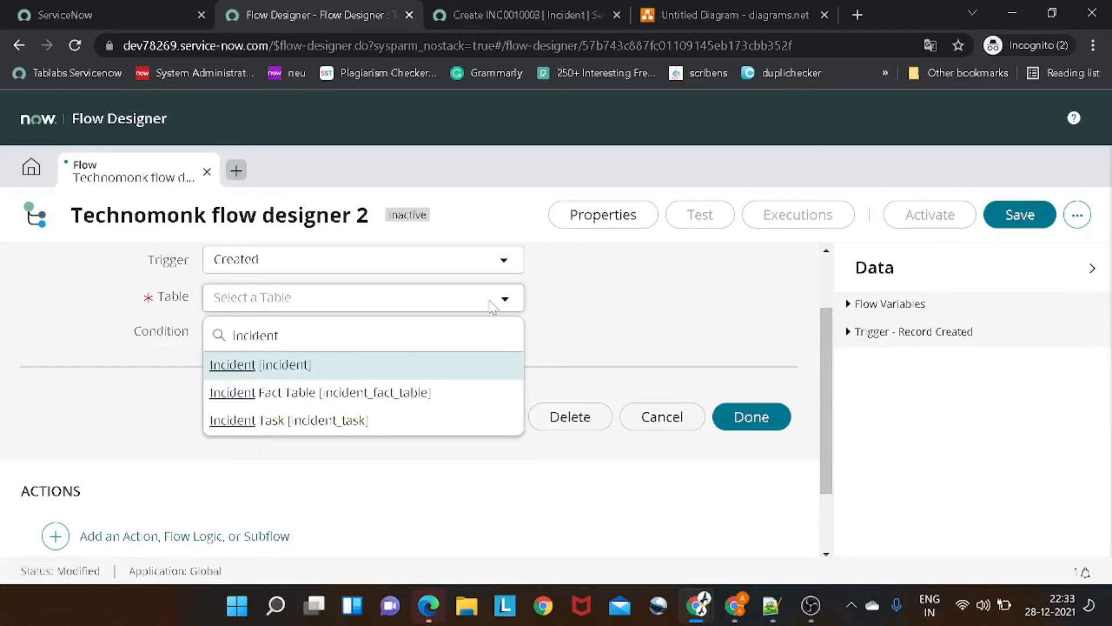
click(376, 373)
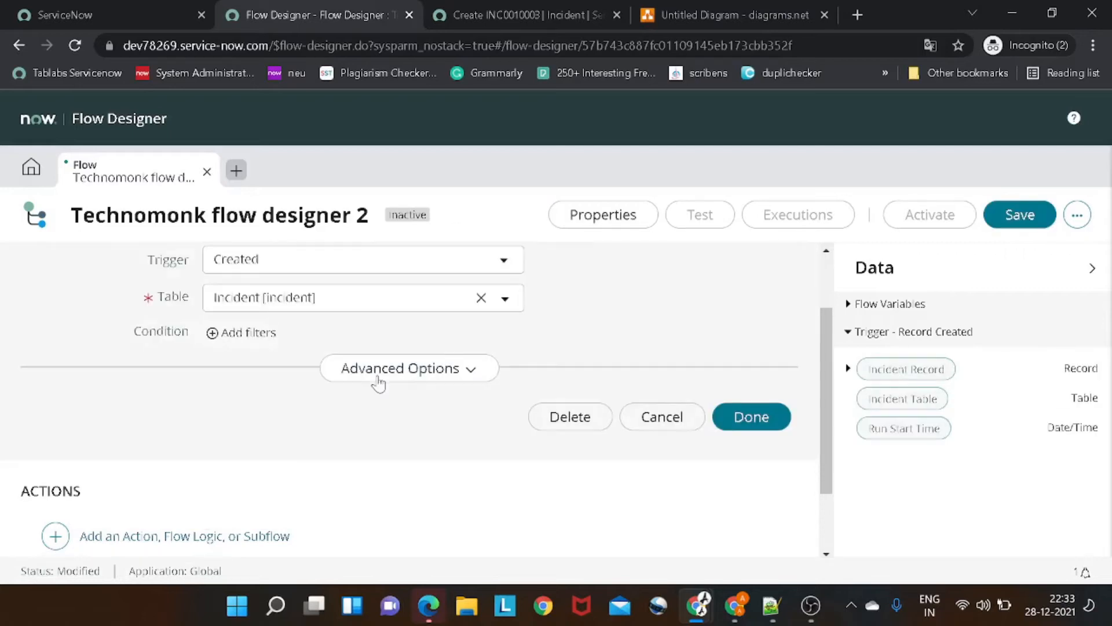
- Add the trigger condition "Configuration item is Database Wizard" and finish the trigger
click(219, 343)
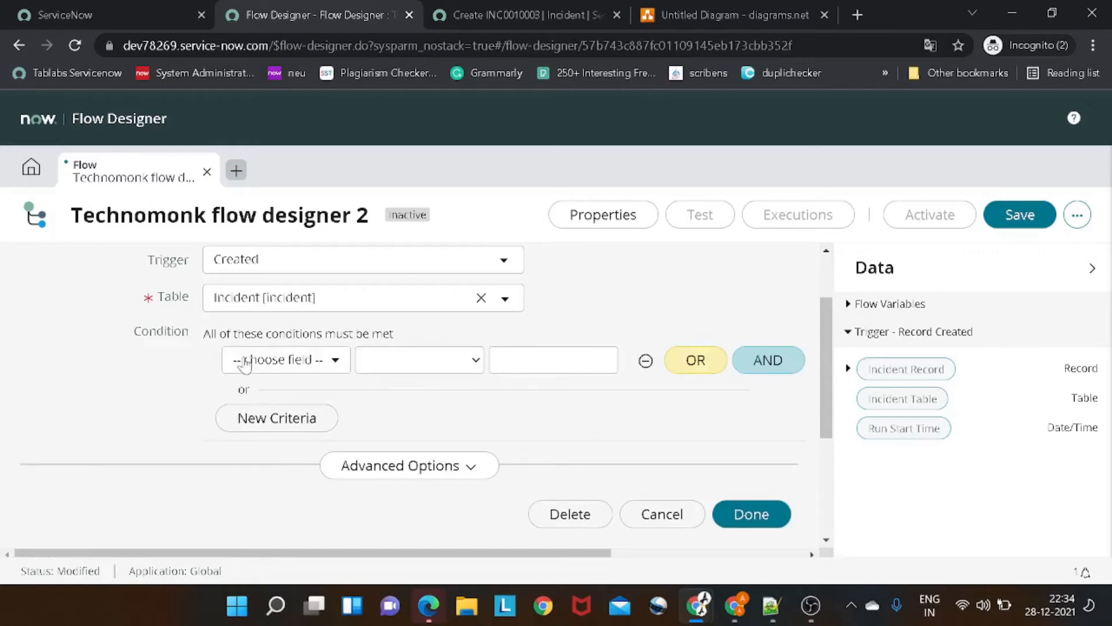
click(244, 364)
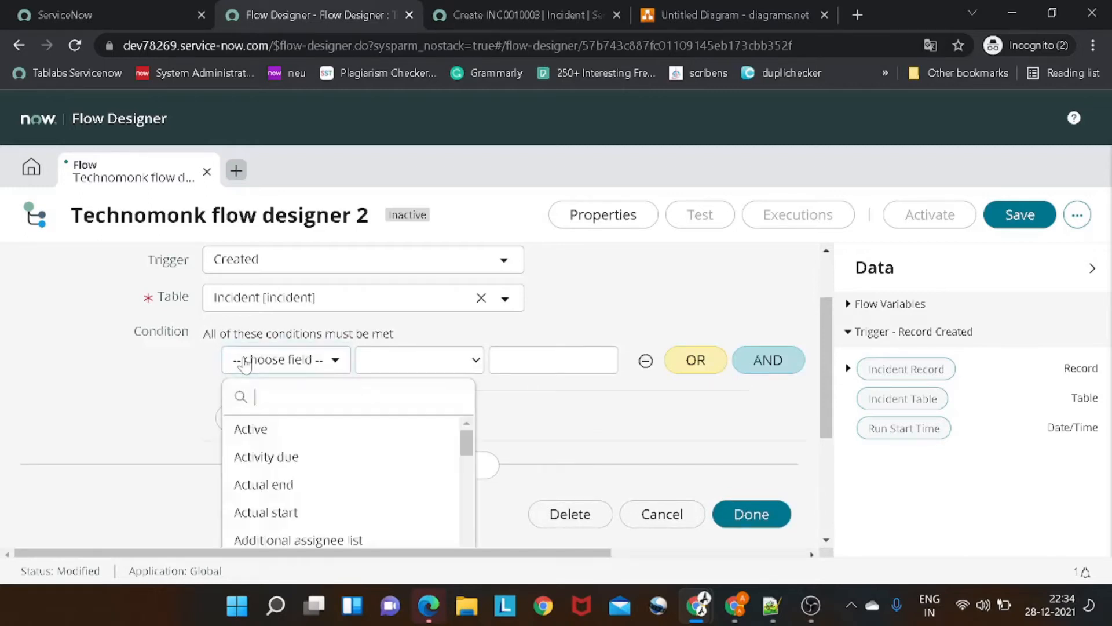
text(configura)
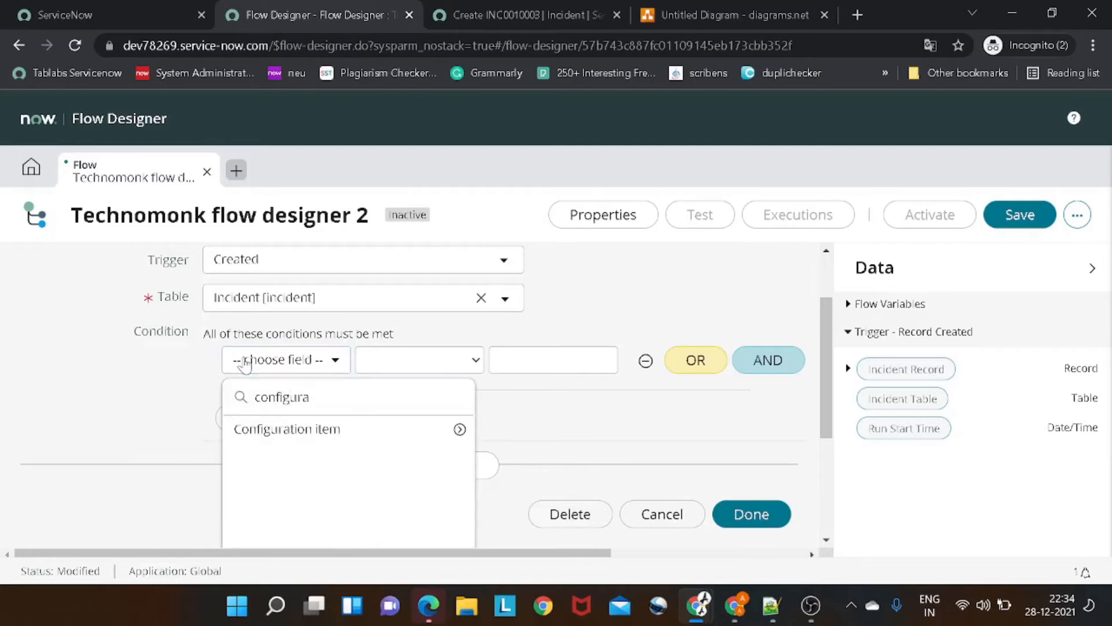
click(290, 430)
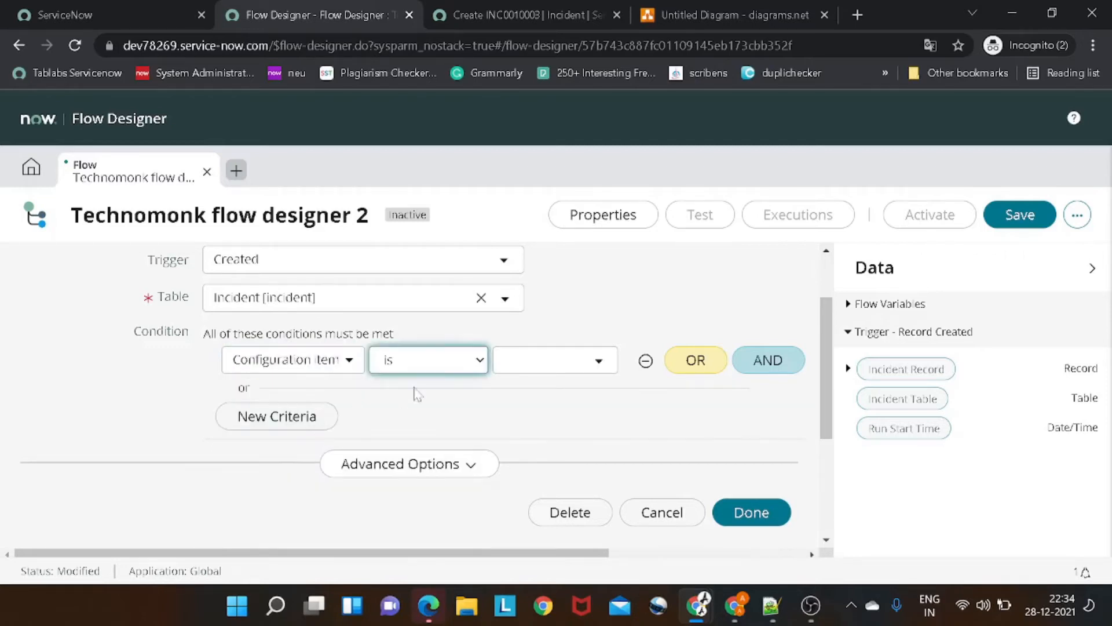
click(540, 371)
text(data)
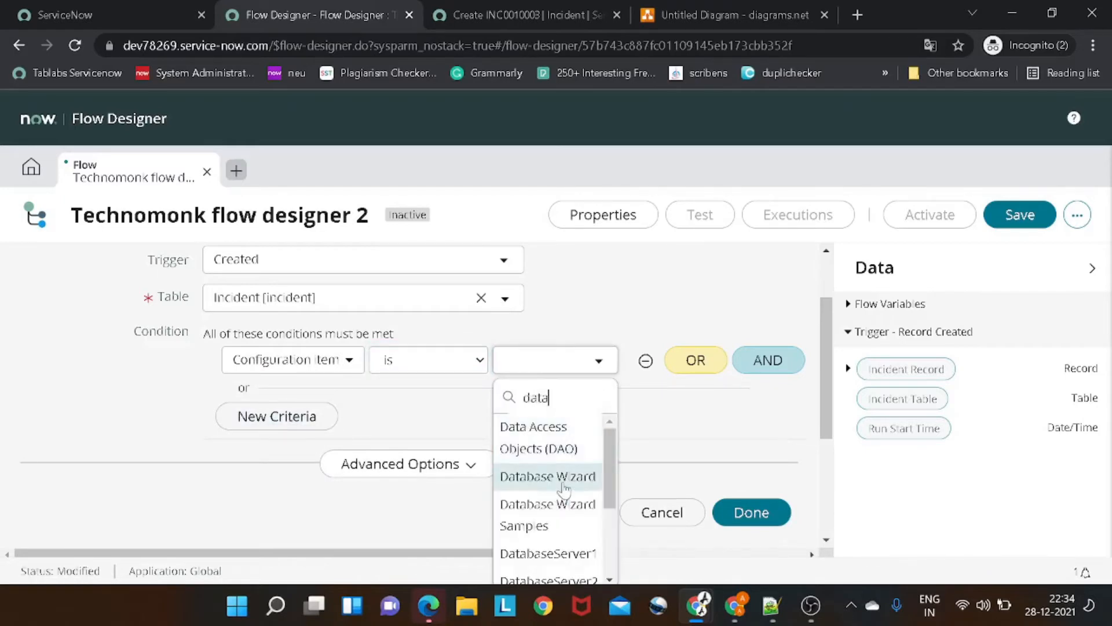
click(560, 485)
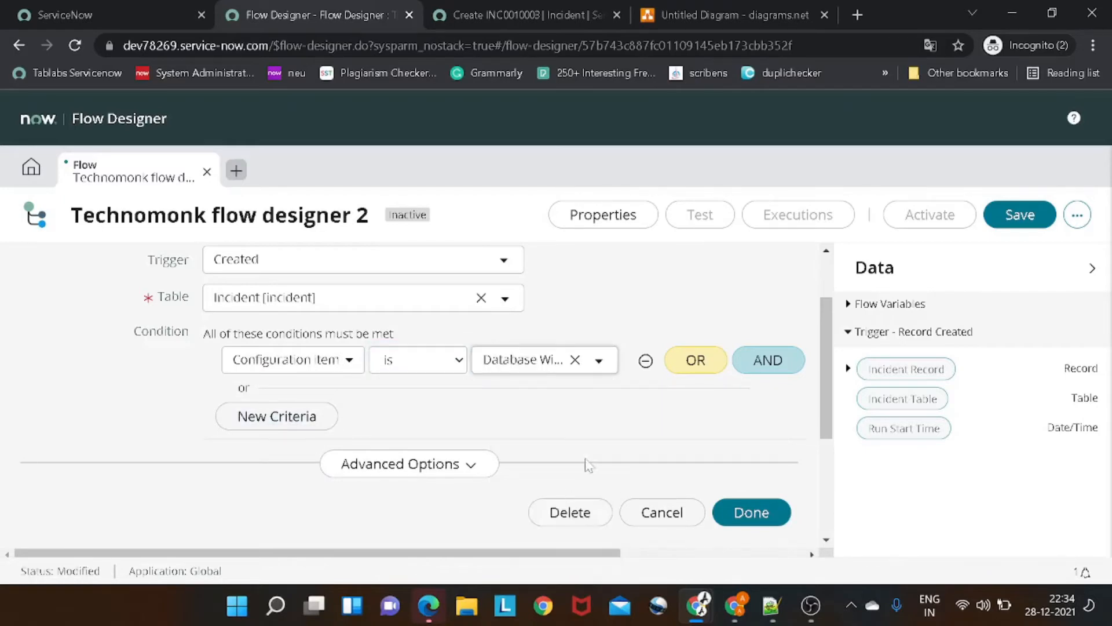
click(750, 524)
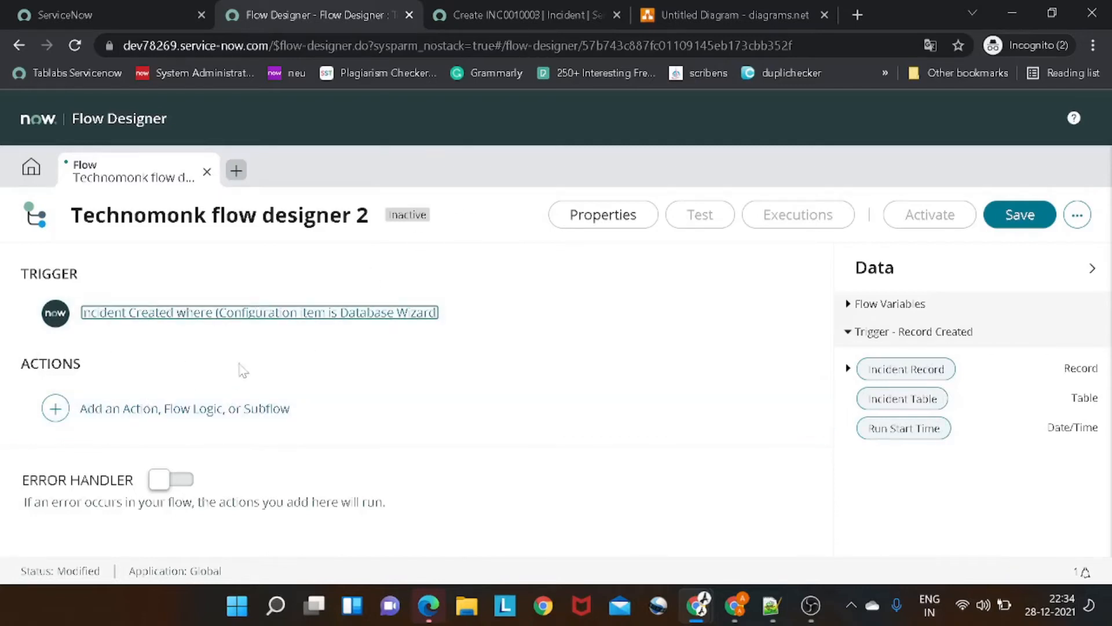
- Switch to the diagrams.net flowchart and examine the blocks from the configuration item condition to setting the assignment group
click(716, 15)
scroll(444, 356, down, 10)
scroll(444, 356, up, 10)
scroll(442, 351, down, 5)
scroll(354, 342, up, 2)
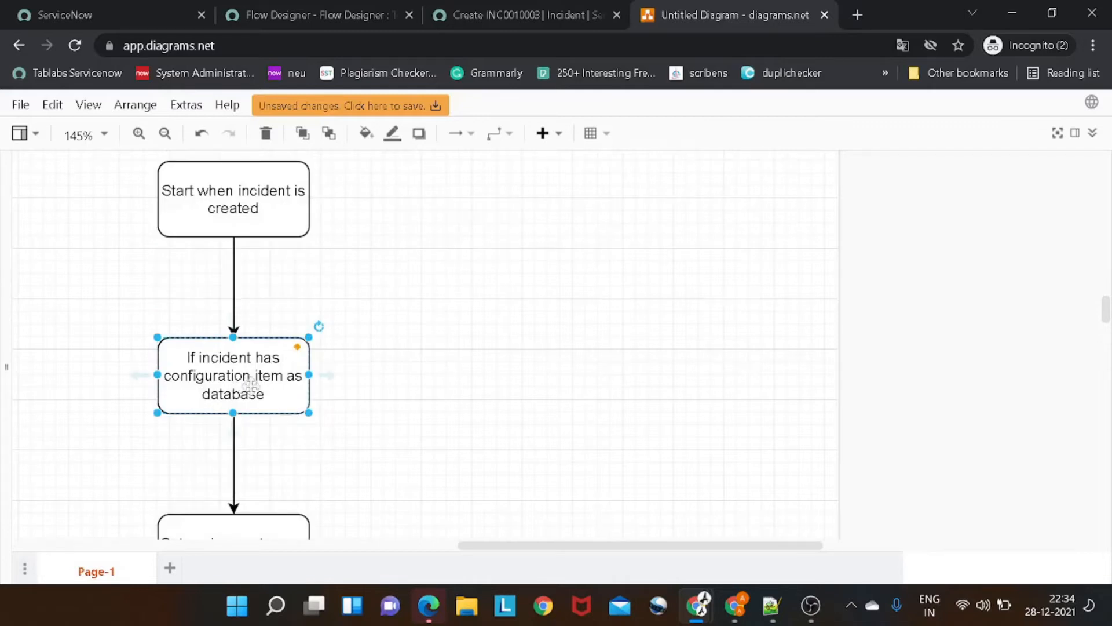
scroll(314, 401, down, 2)
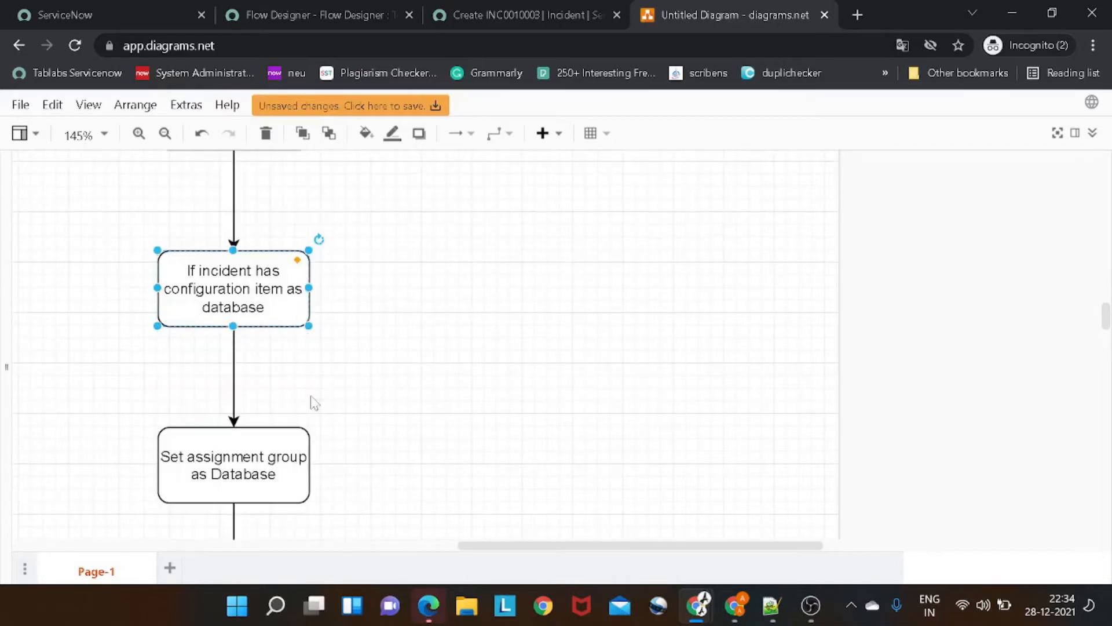
scroll(313, 402, down, 2)
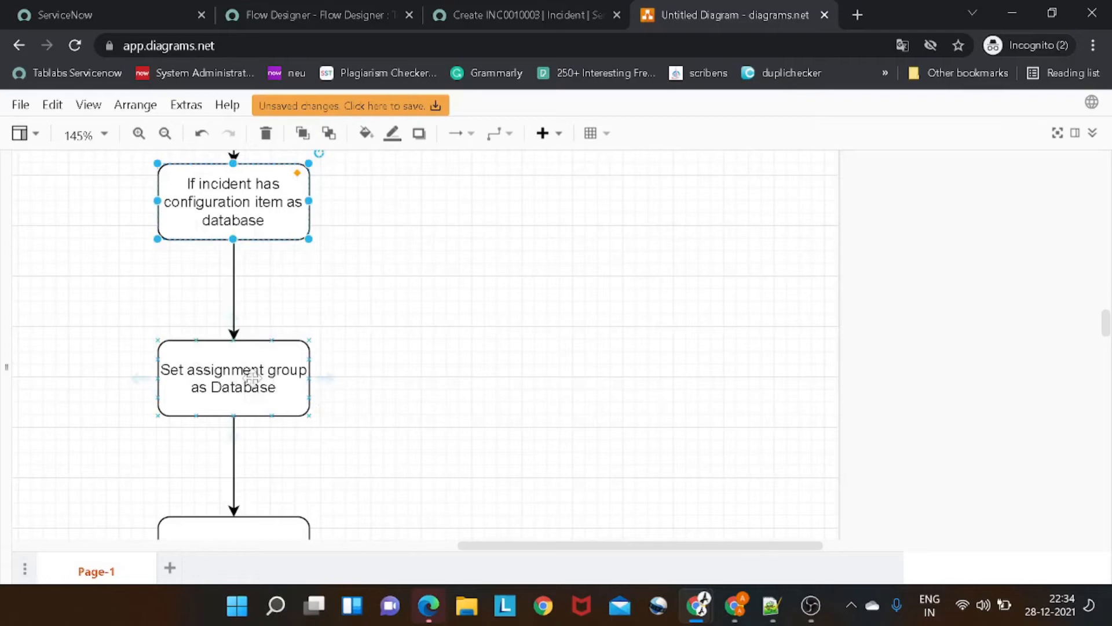
- Return to Flow Designer and add an Update Record action as the flow's first action
click(270, 10)
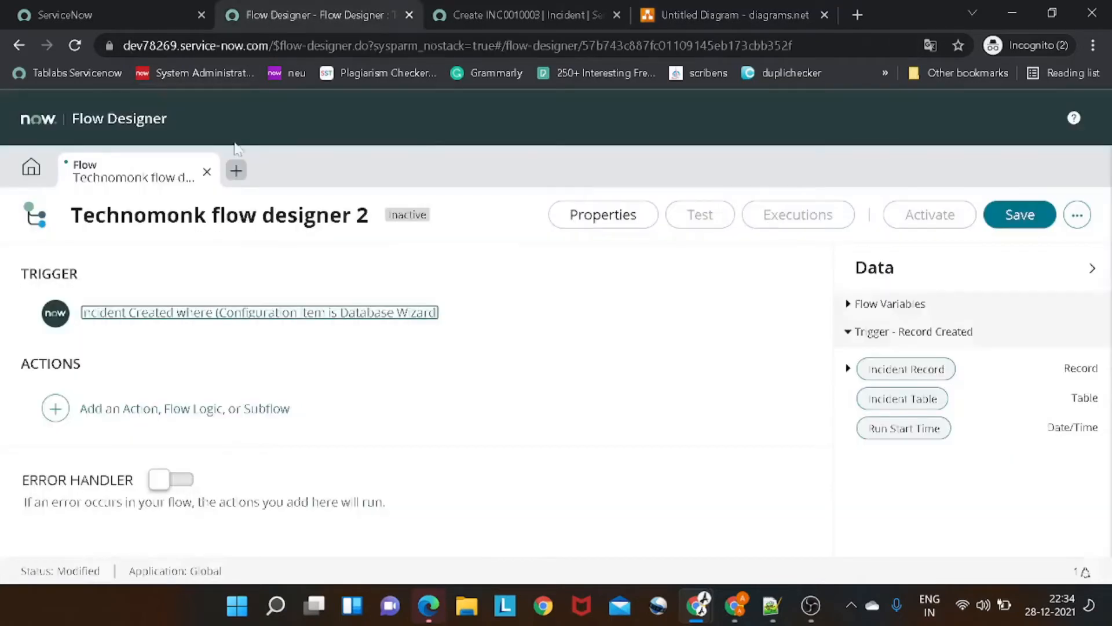
click(74, 420)
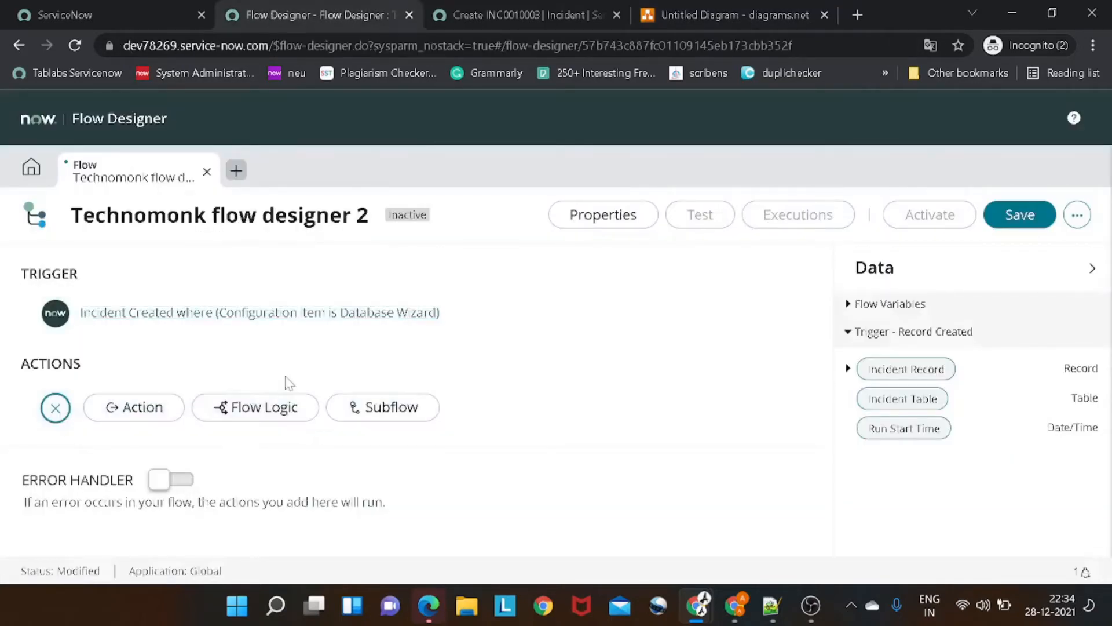
click(142, 408)
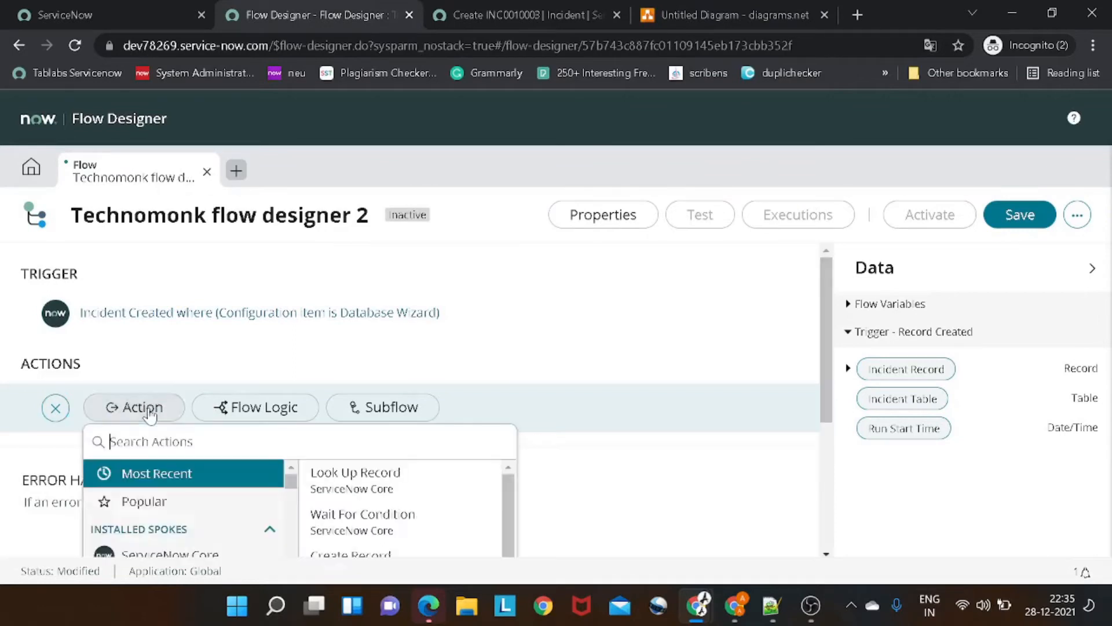
scroll(335, 432, down, 2)
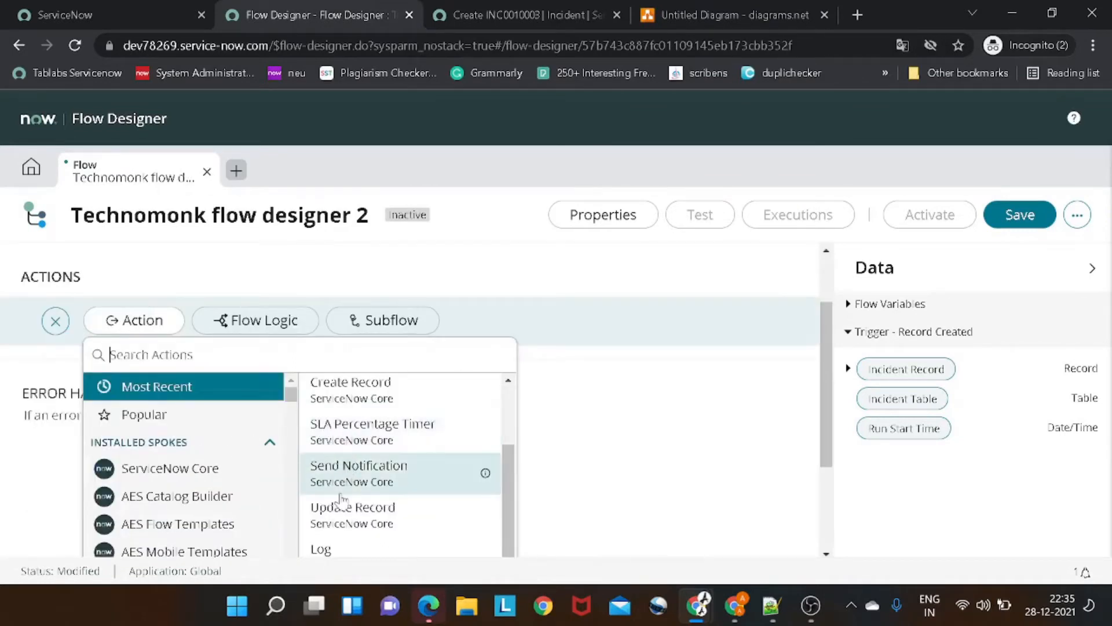
click(340, 514)
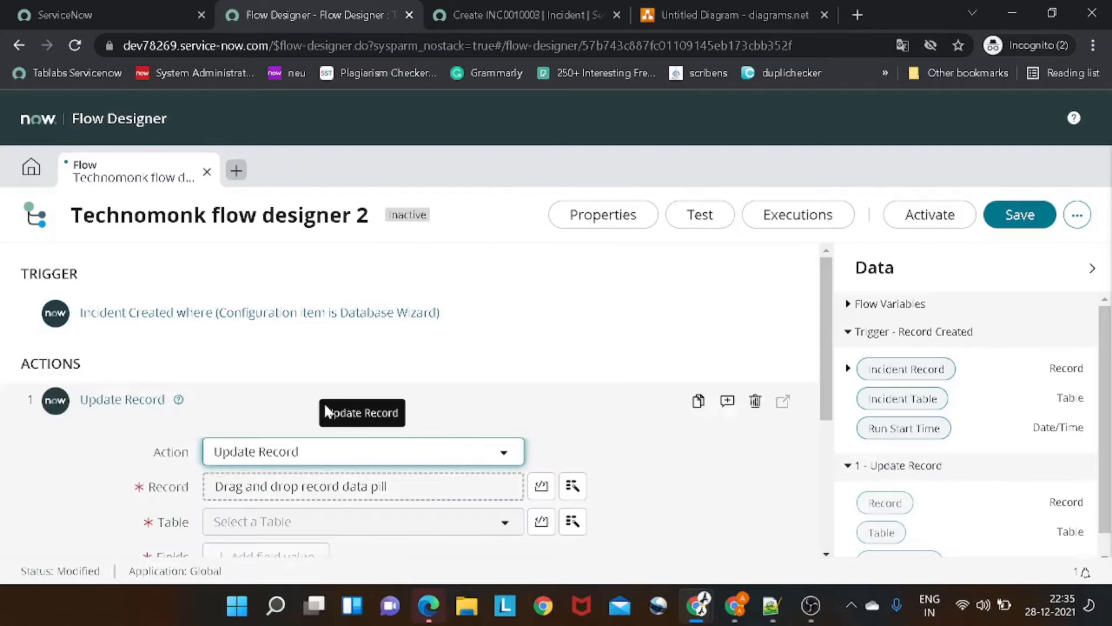
scroll(315, 418, down, 1)
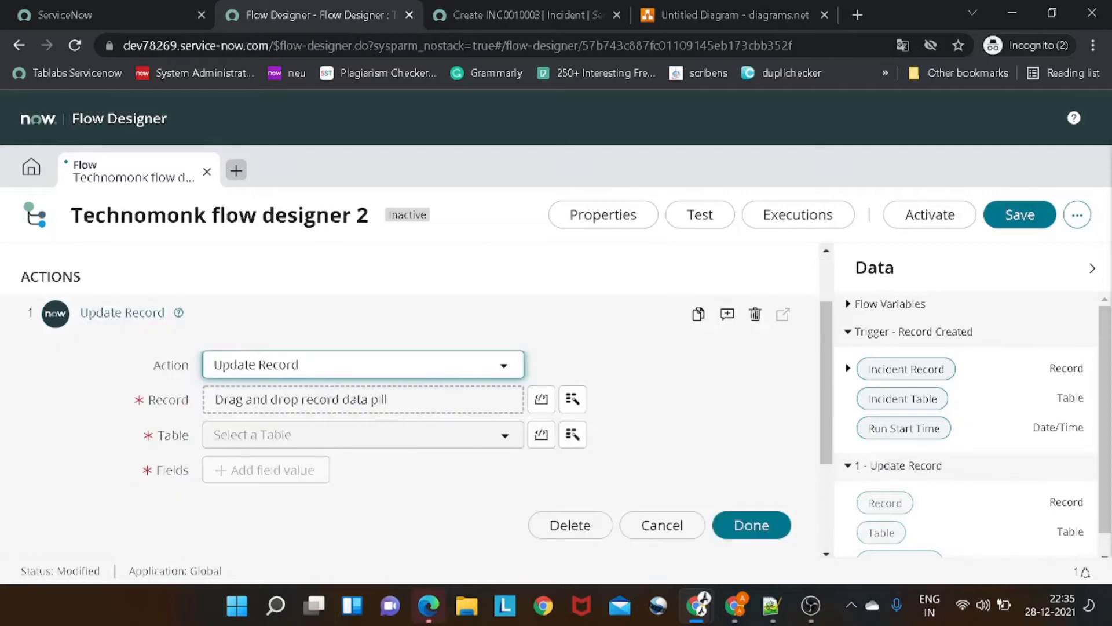
key(ctrl+minus)
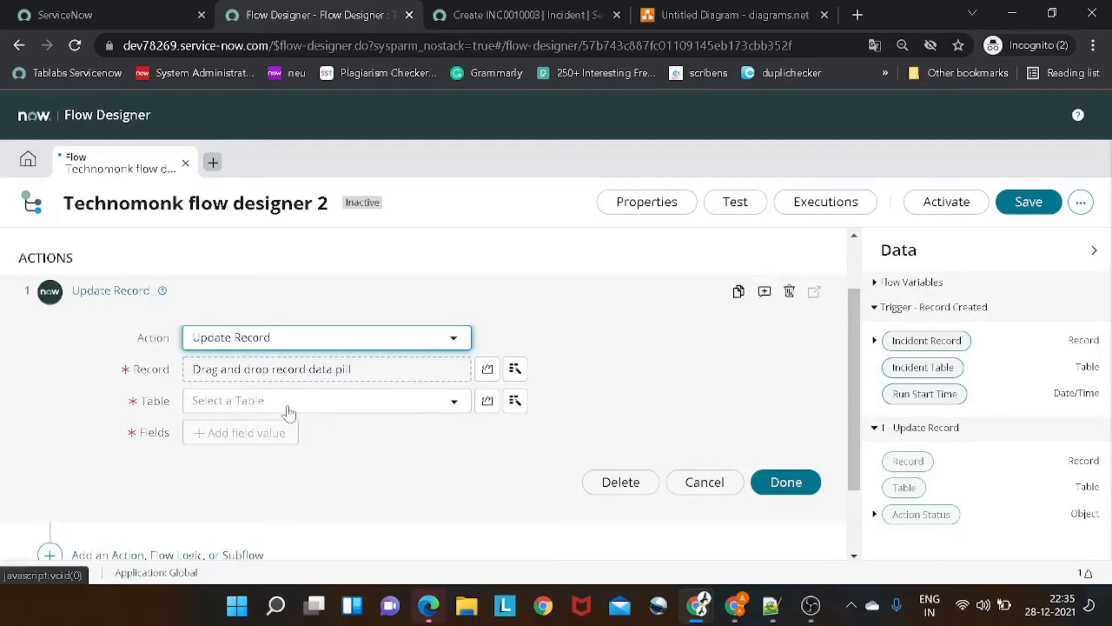
- Set the Update Record action's record to the Incident Record from the trigger data
scroll(314, 400, up, 1)
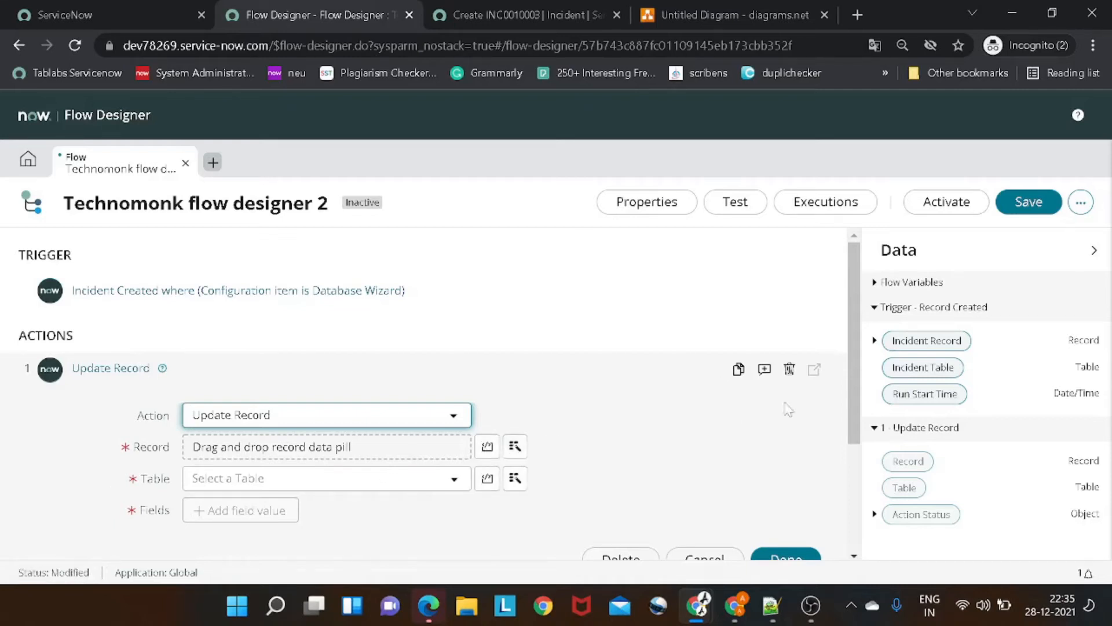
drag(899, 342, 268, 455)
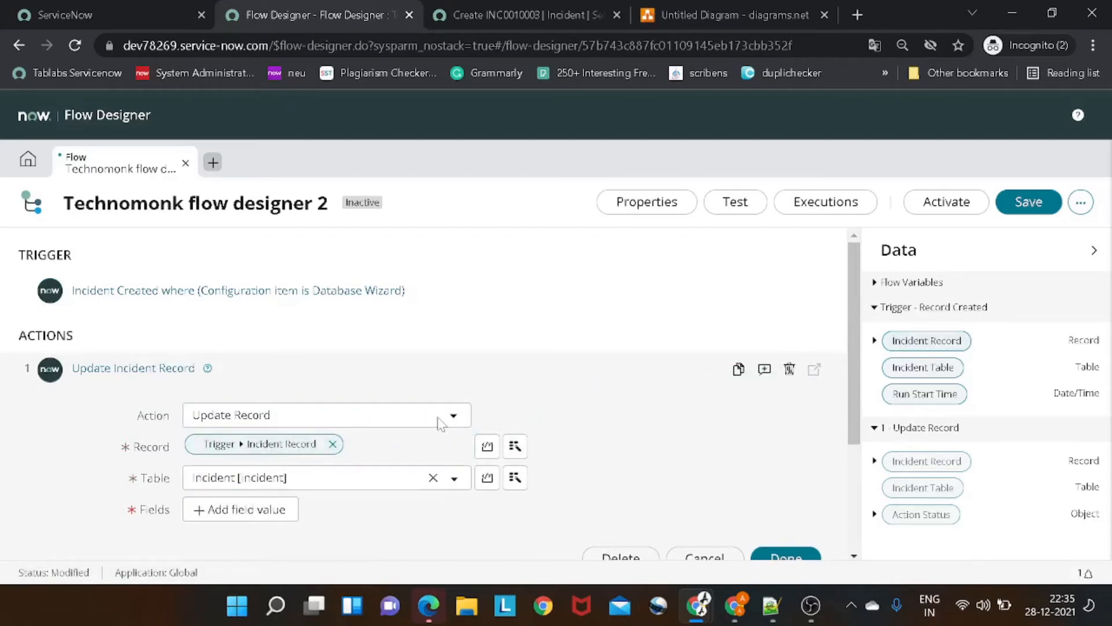
scroll(405, 429, down, 1)
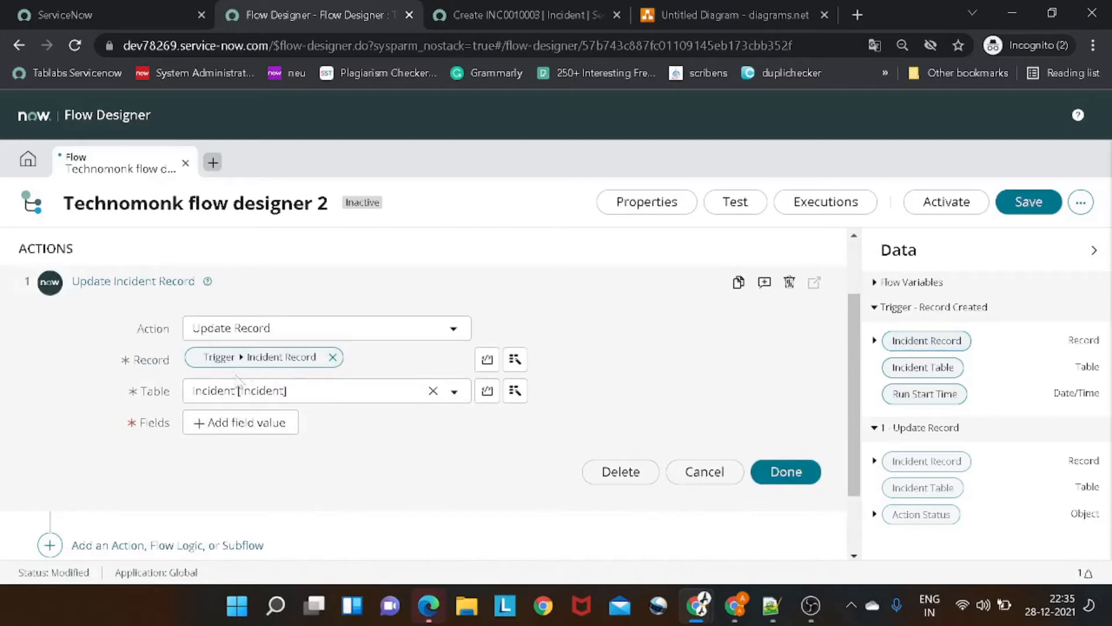
- Add the field value Assignment group = Database to the update action and finish the action
click(279, 423)
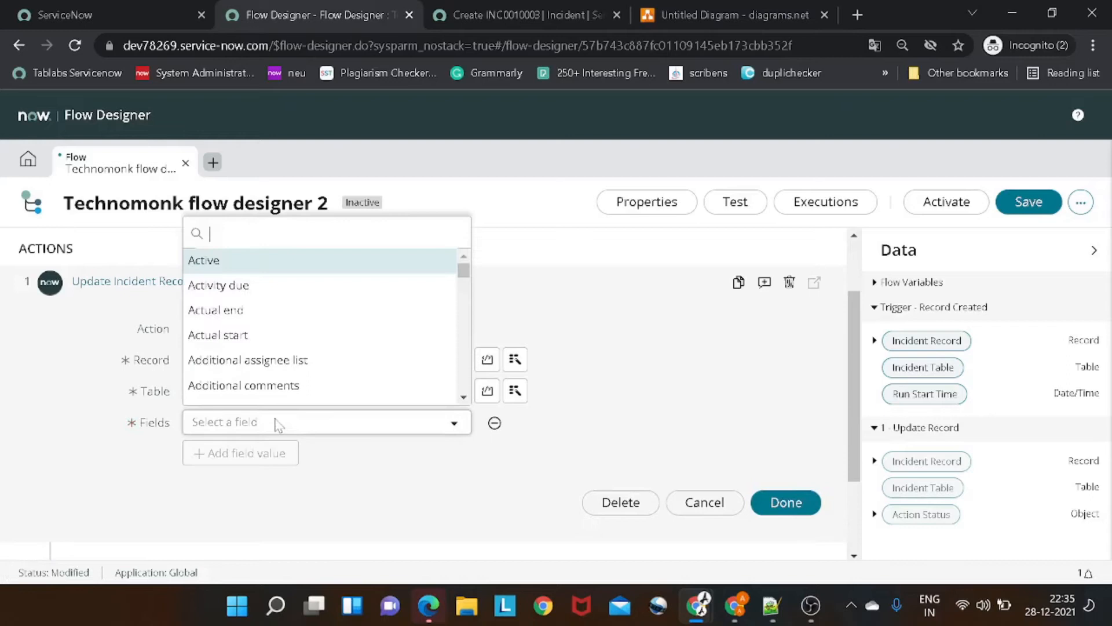
text(assig)
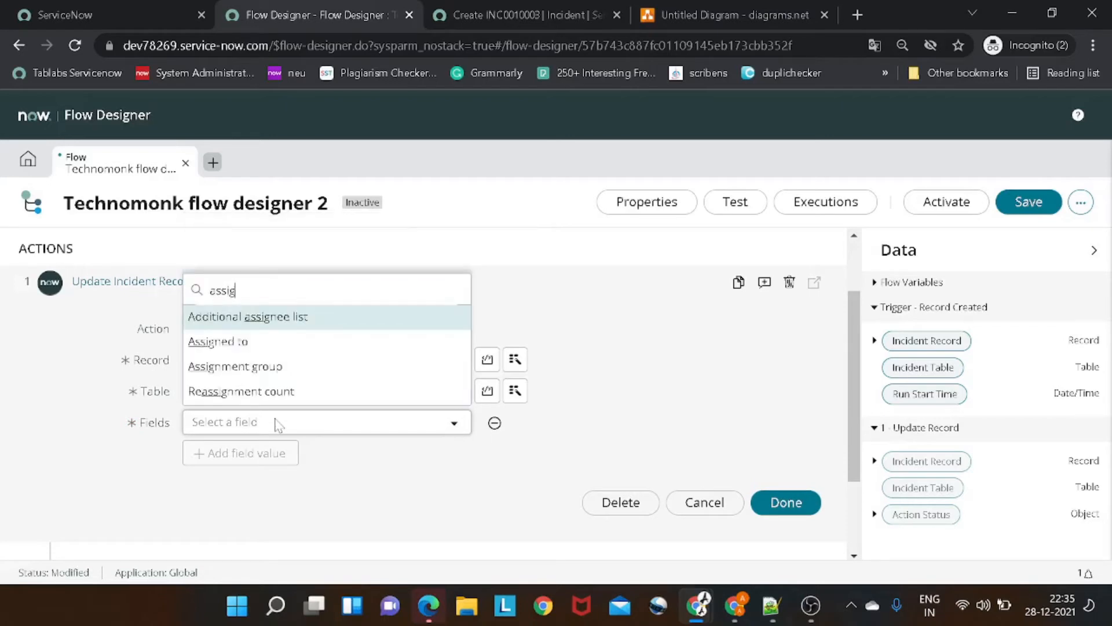
click(275, 377)
click(597, 428)
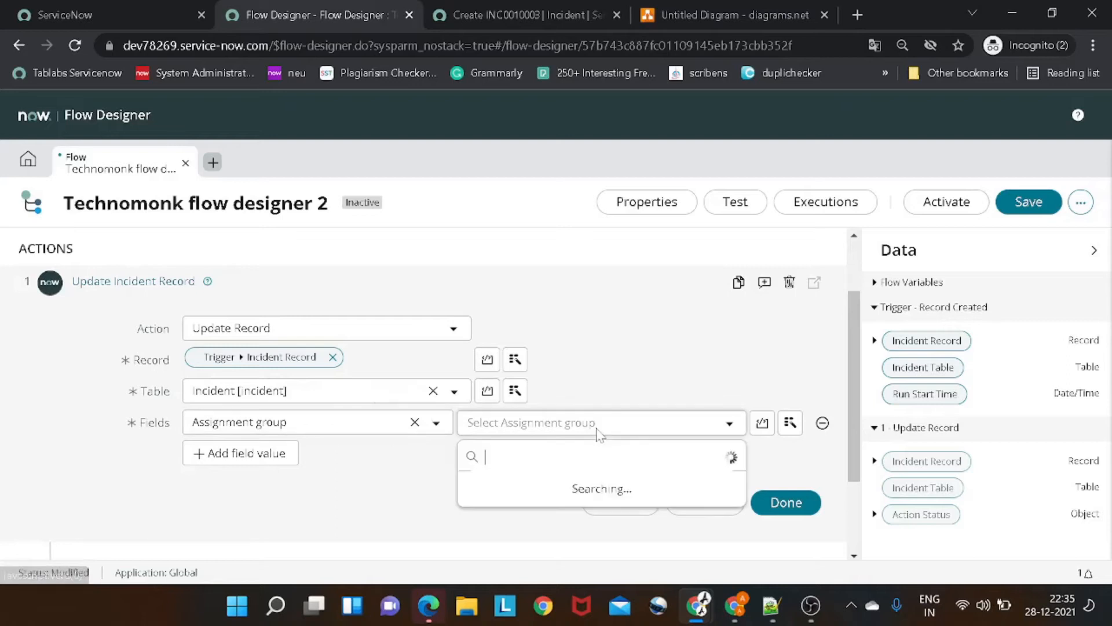
text(data)
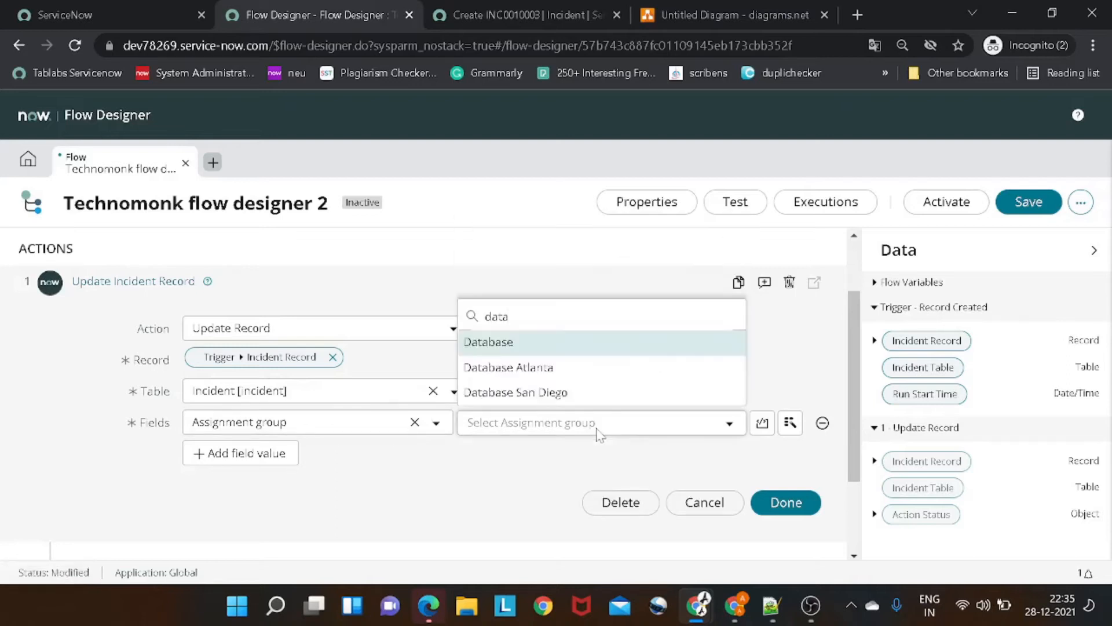
click(561, 341)
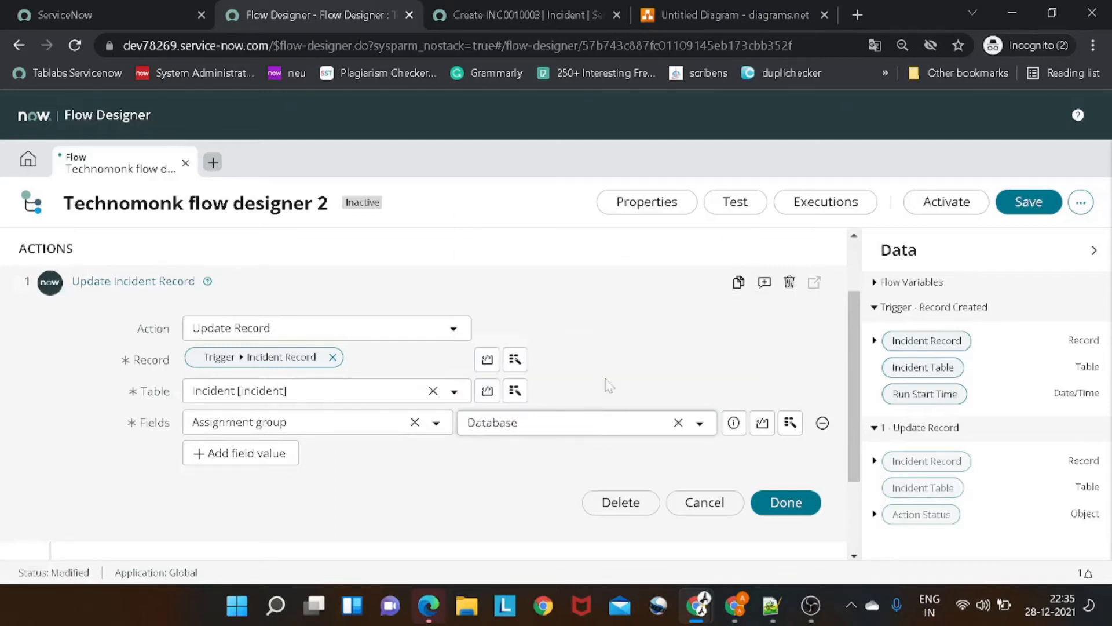
click(771, 513)
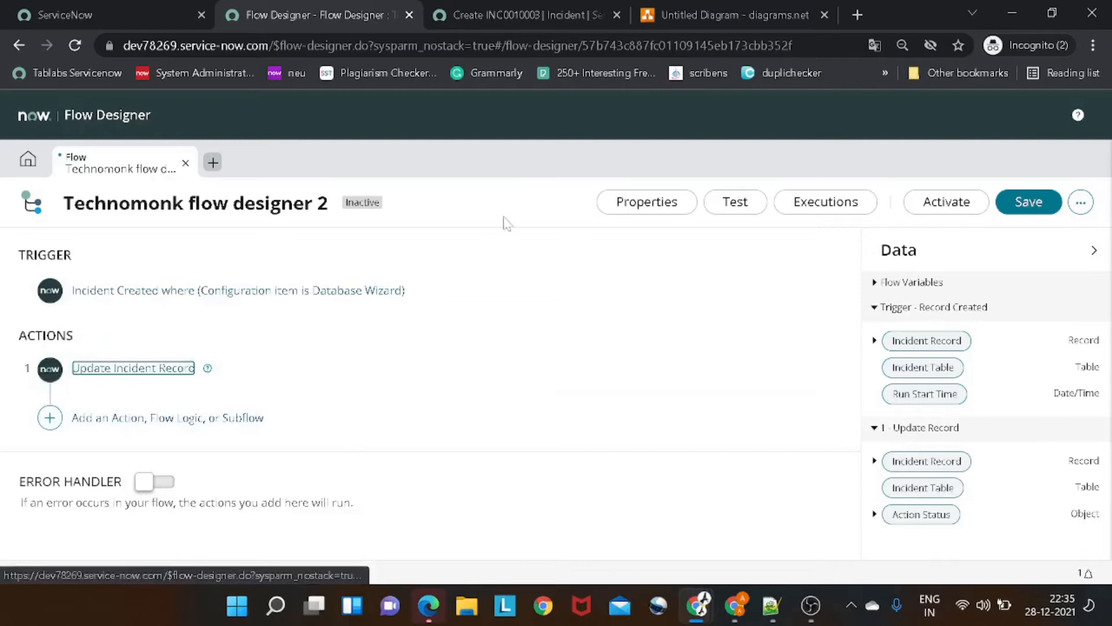
- Switch to the diagrams.net flowchart and examine the block that follows setting the assignment group
click(721, 16)
scroll(516, 292, down, 2)
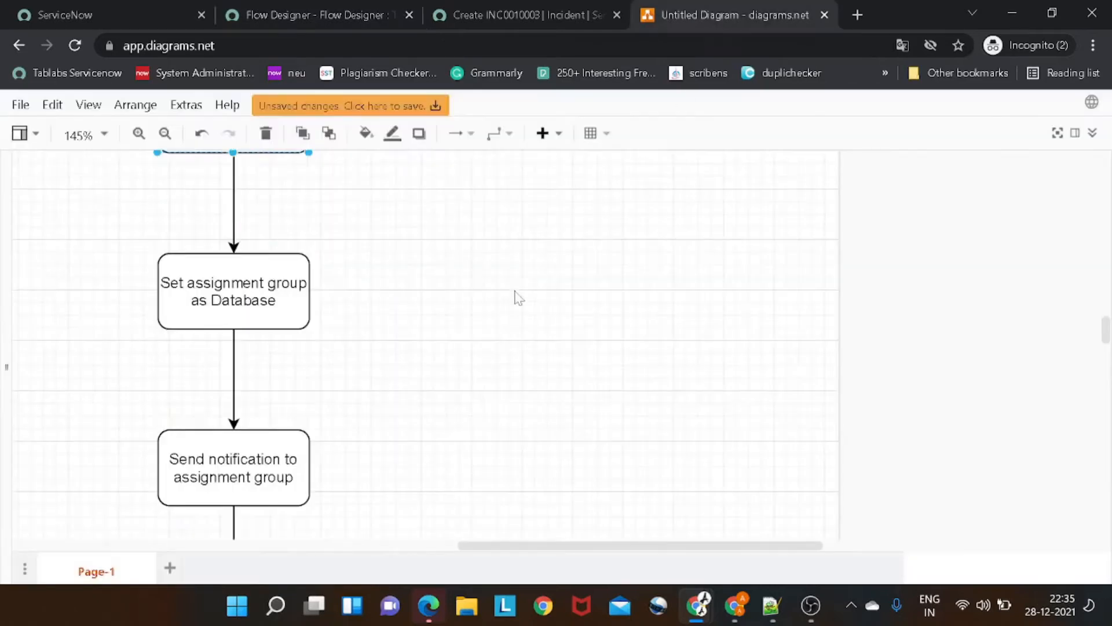
scroll(232, 301, up, 2)
scroll(261, 316, down, 2)
scroll(264, 316, down, 2)
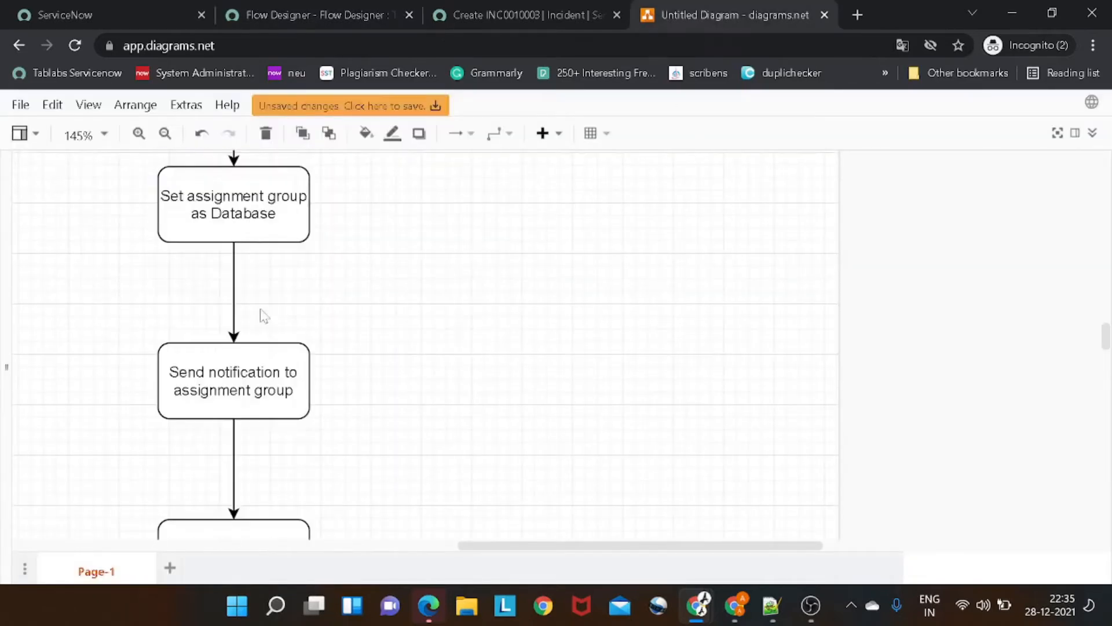
click(282, 375)
- Return to Flow Designer and add a Send Notification action as the flow's second action
click(269, 15)
click(50, 417)
click(120, 417)
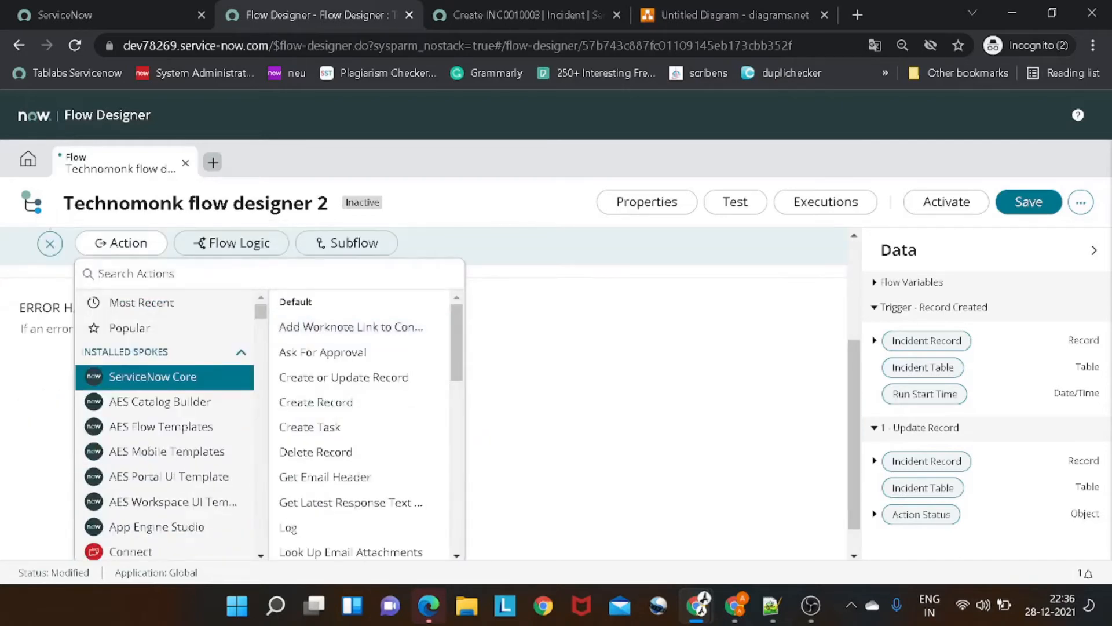
text(notif)
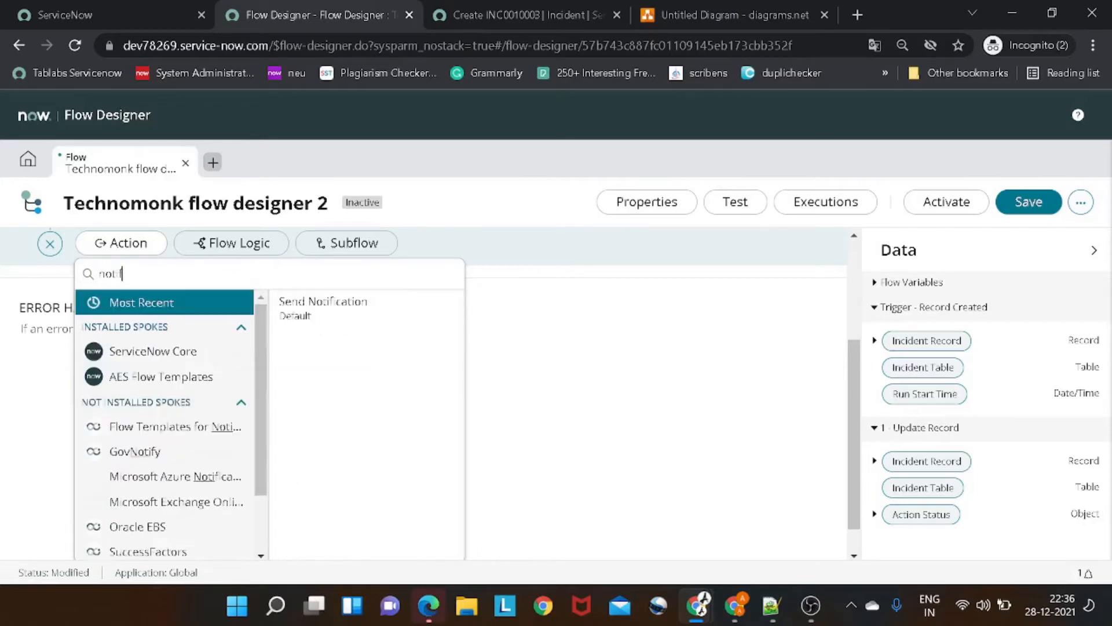
click(307, 321)
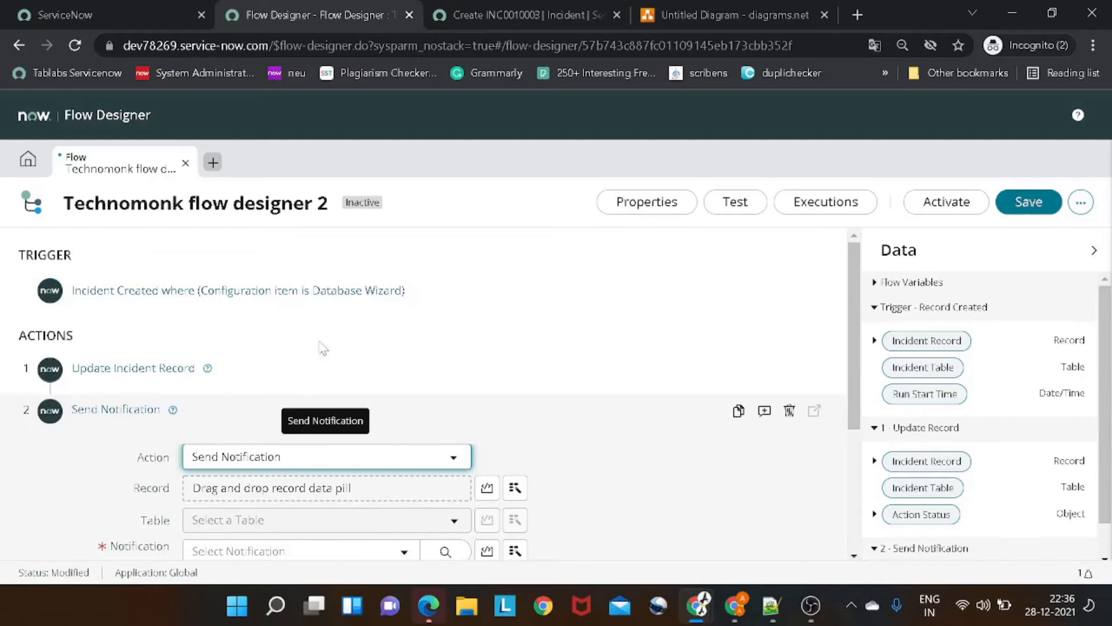
- Set the Send Notification action's record to the Incident Record from the Update Record step
scroll(323, 348, down, 3)
scroll(323, 347, up, 2)
click(293, 423)
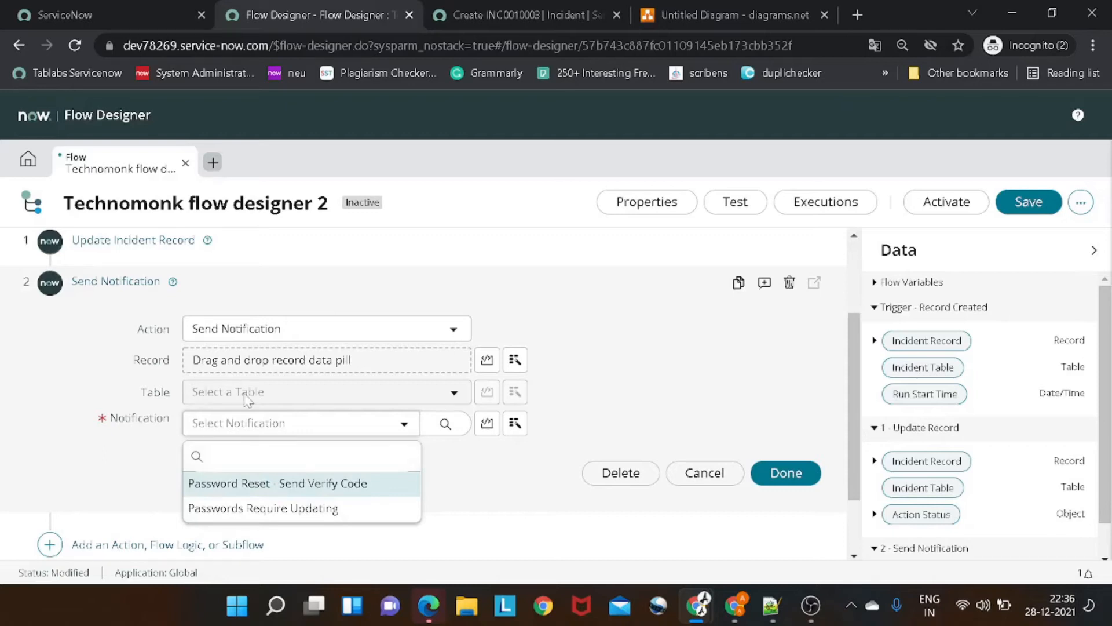
click(84, 345)
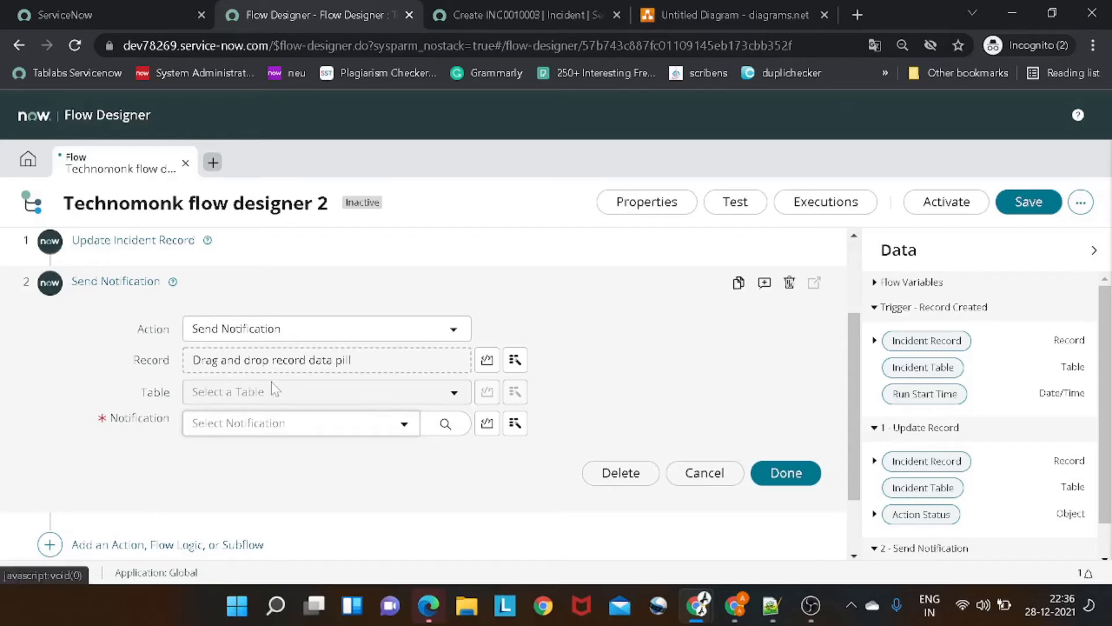
scroll(274, 388, up, 2)
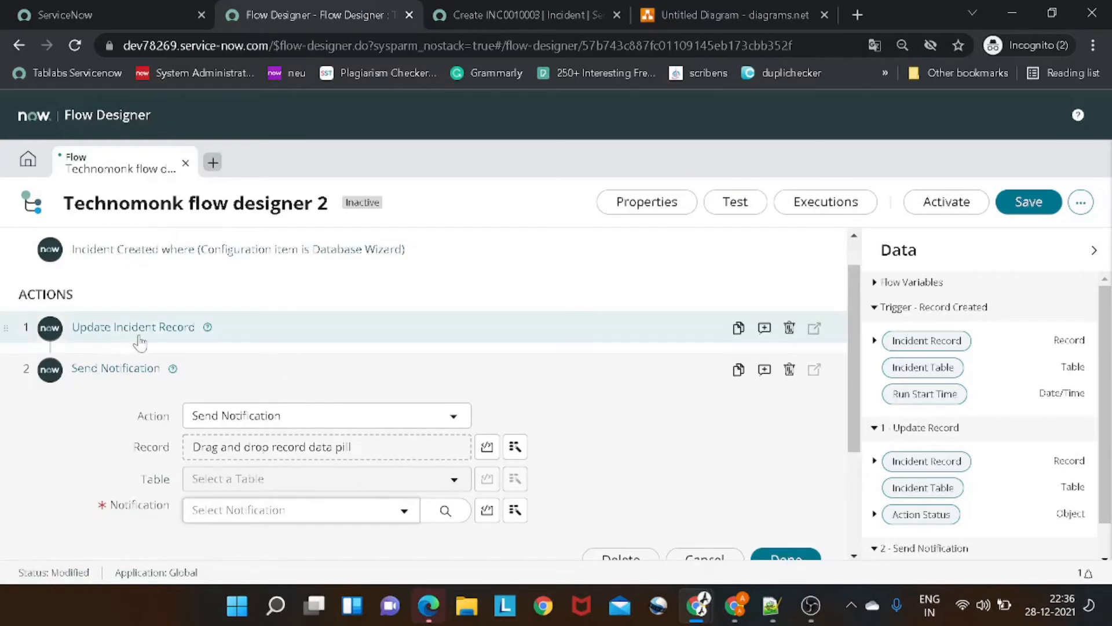
scroll(314, 381, down, 2)
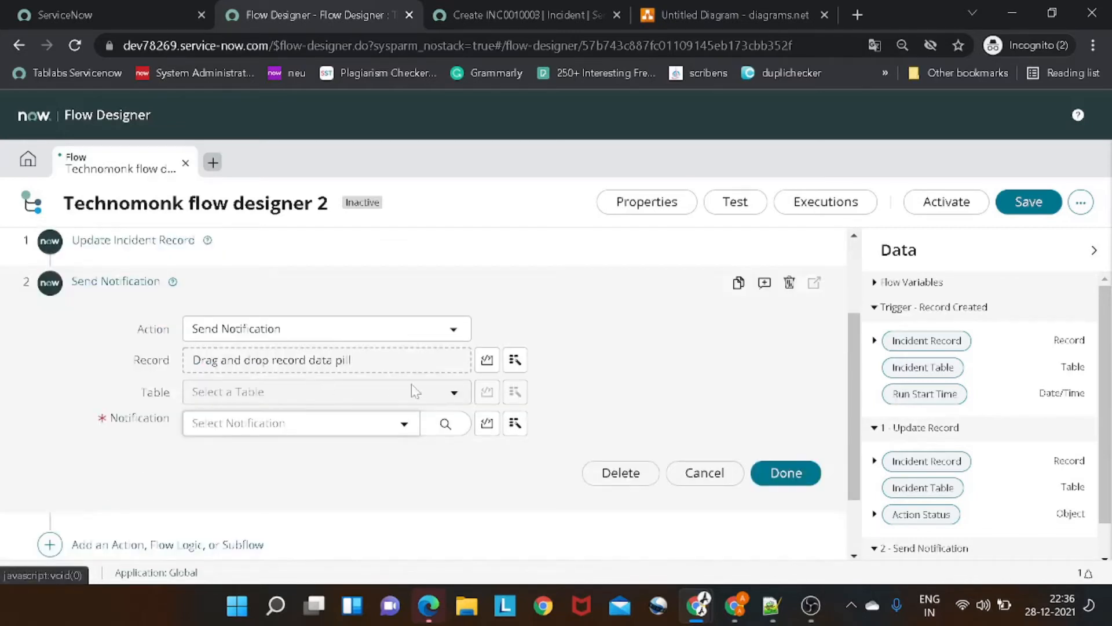
scroll(891, 383, down, 1)
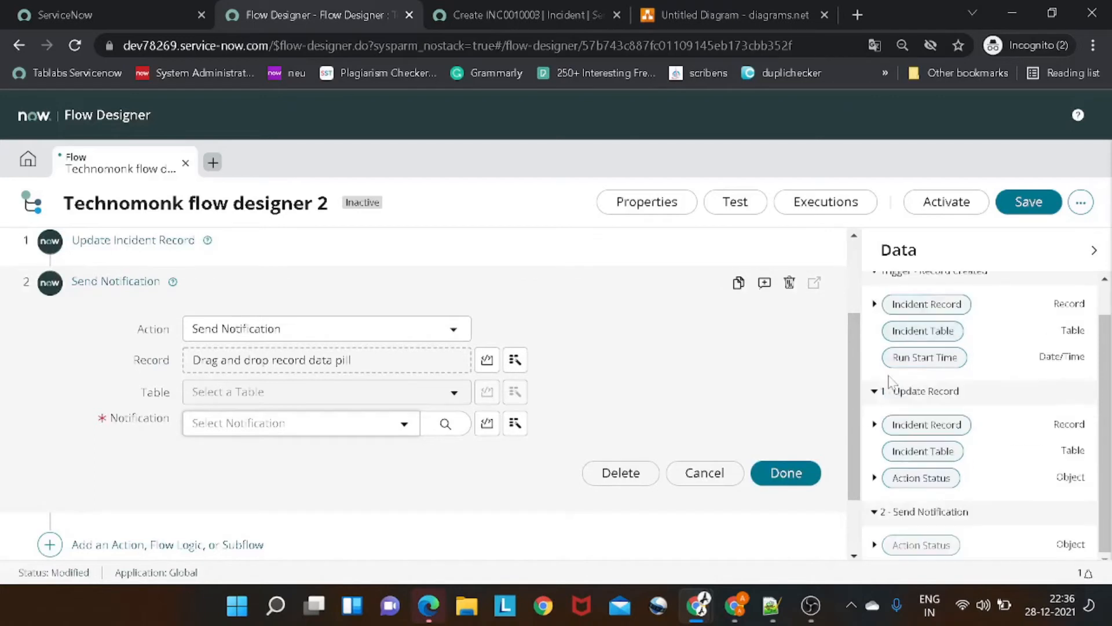
drag(940, 427, 299, 351)
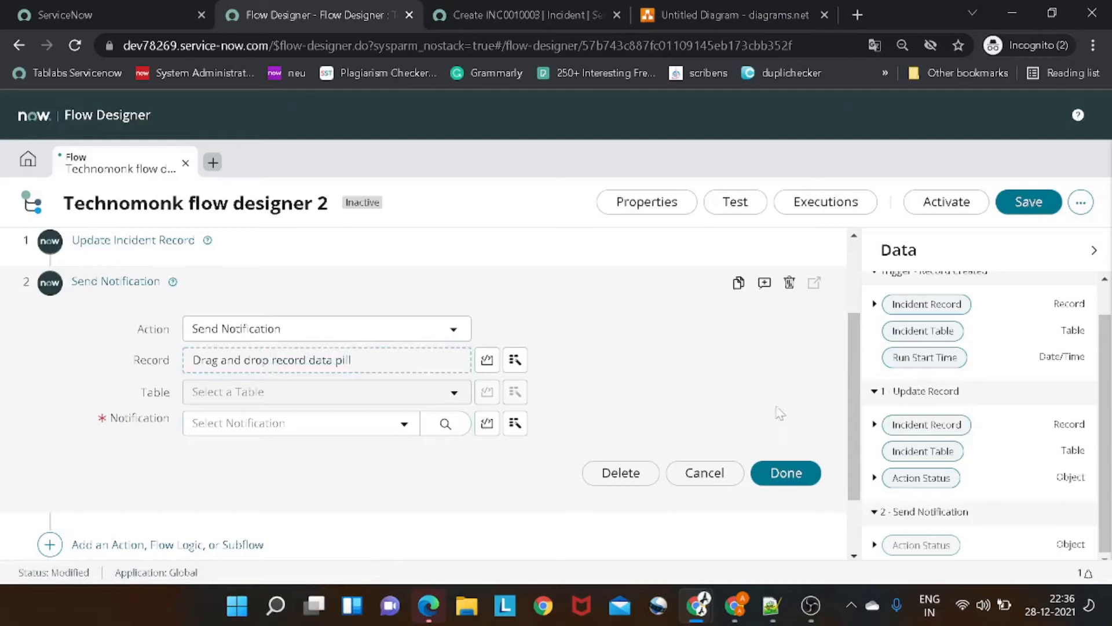
drag(923, 432, 336, 369)
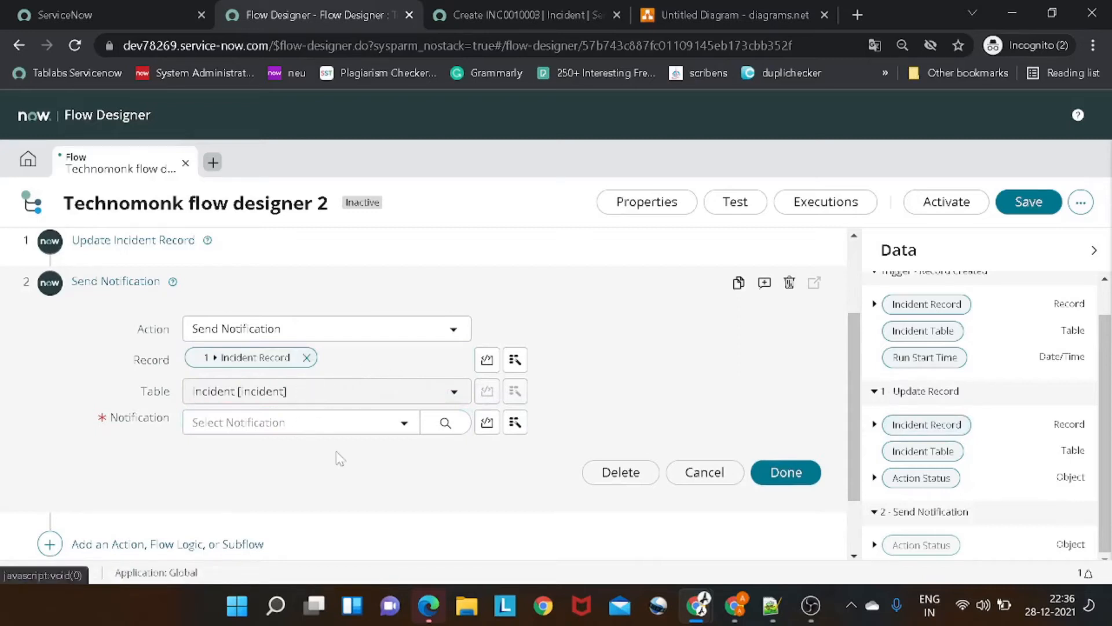
- Open the record lookup for the action's notification while staying on the unsaved flow page
click(363, 434)
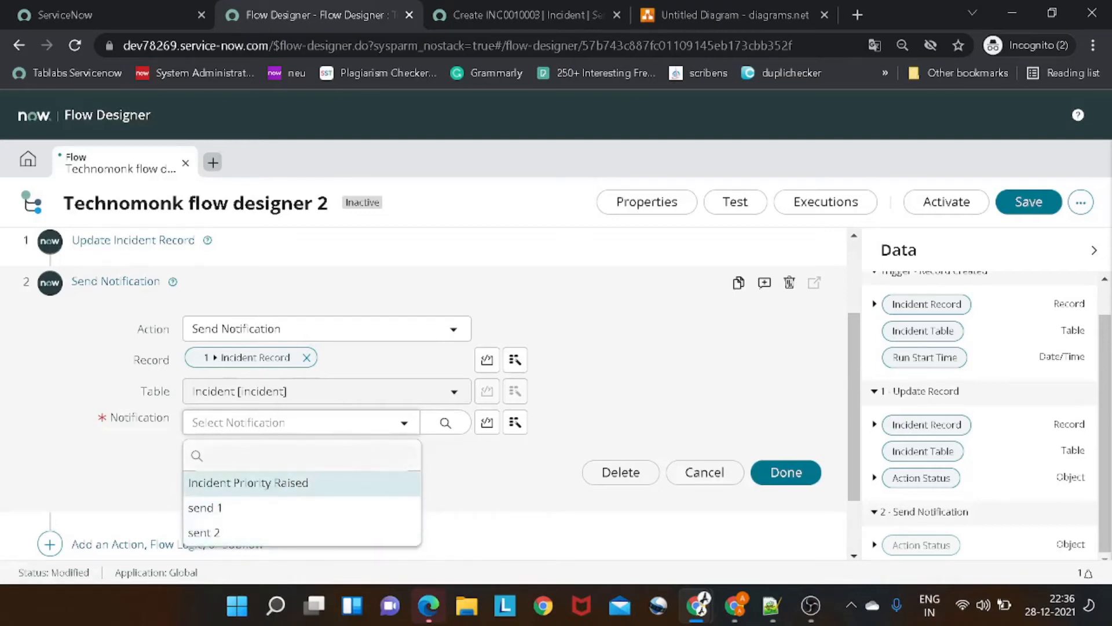
click(449, 428)
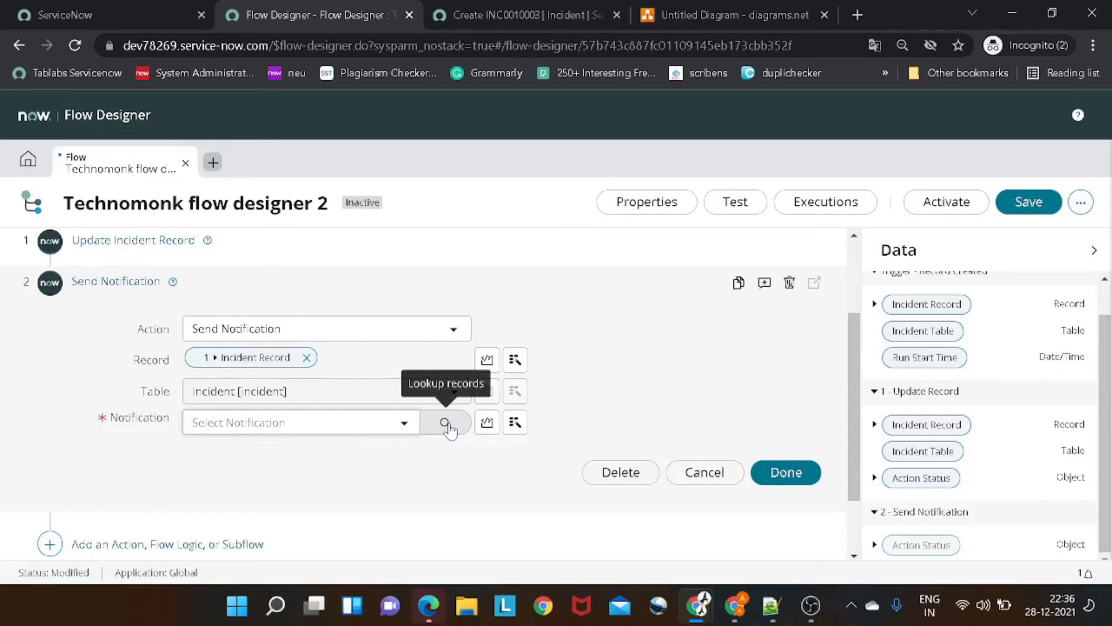
click(449, 429)
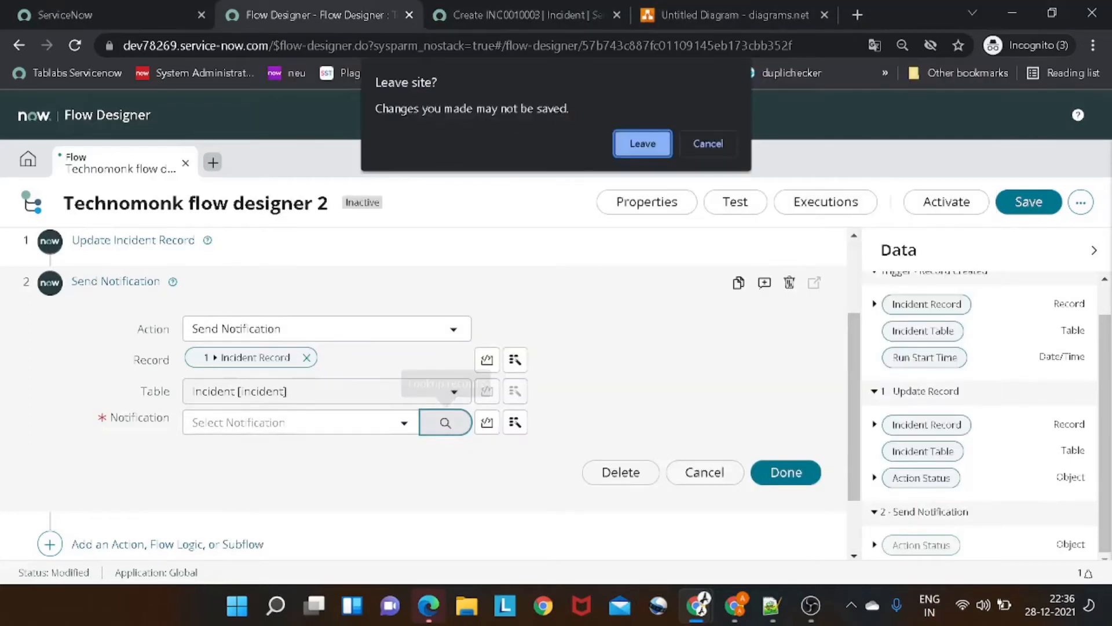
click(708, 144)
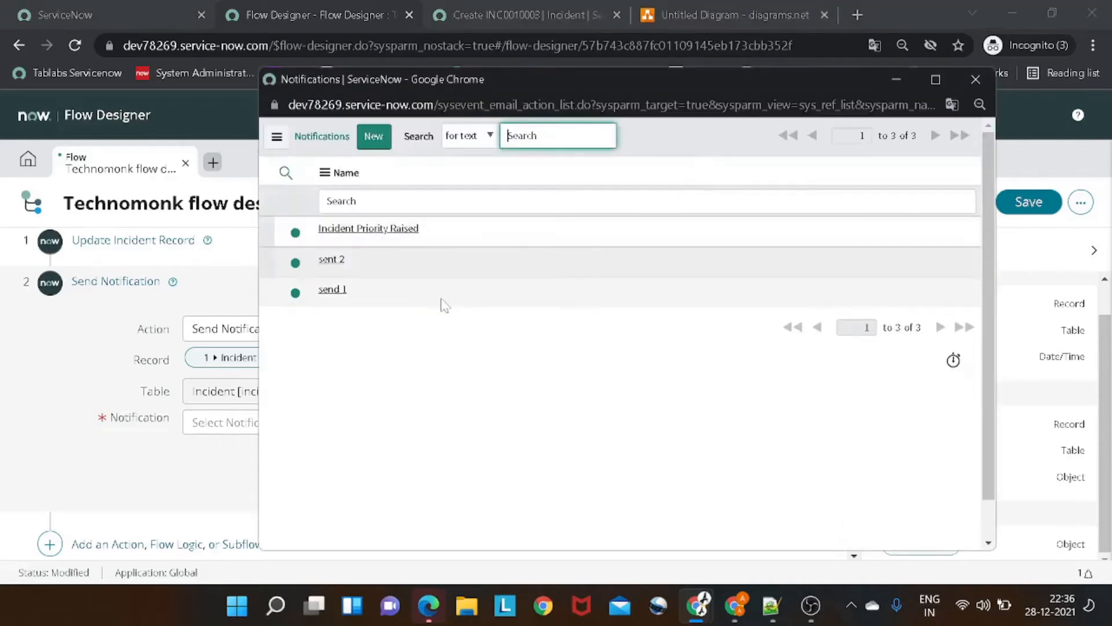
- Start a new notification record and name it "Technomonk flow 1"
click(382, 143)
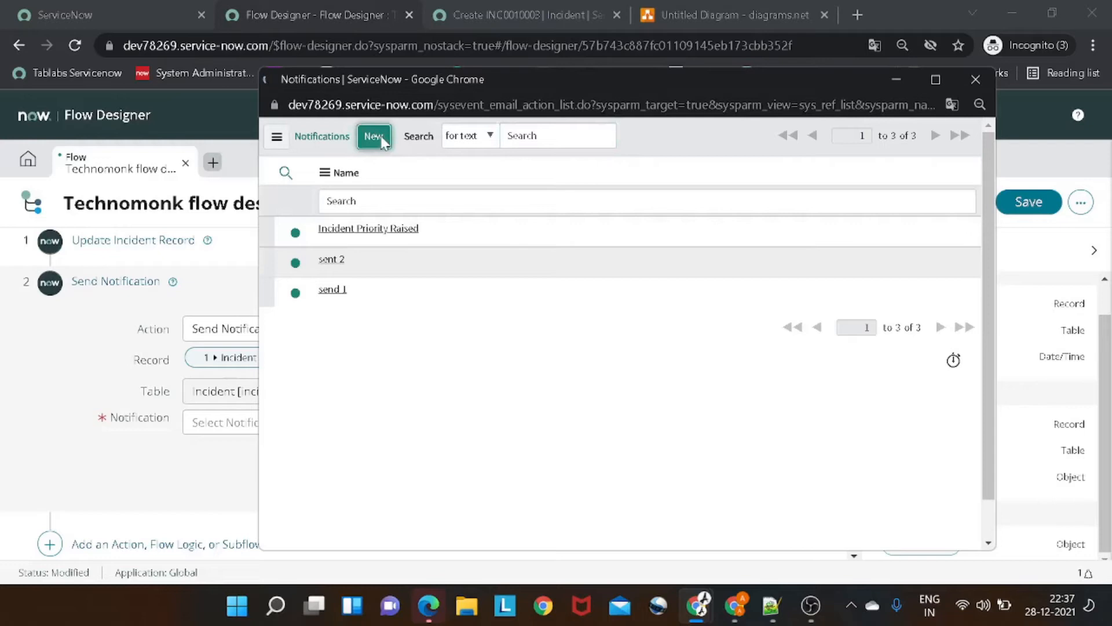
click(406, 200)
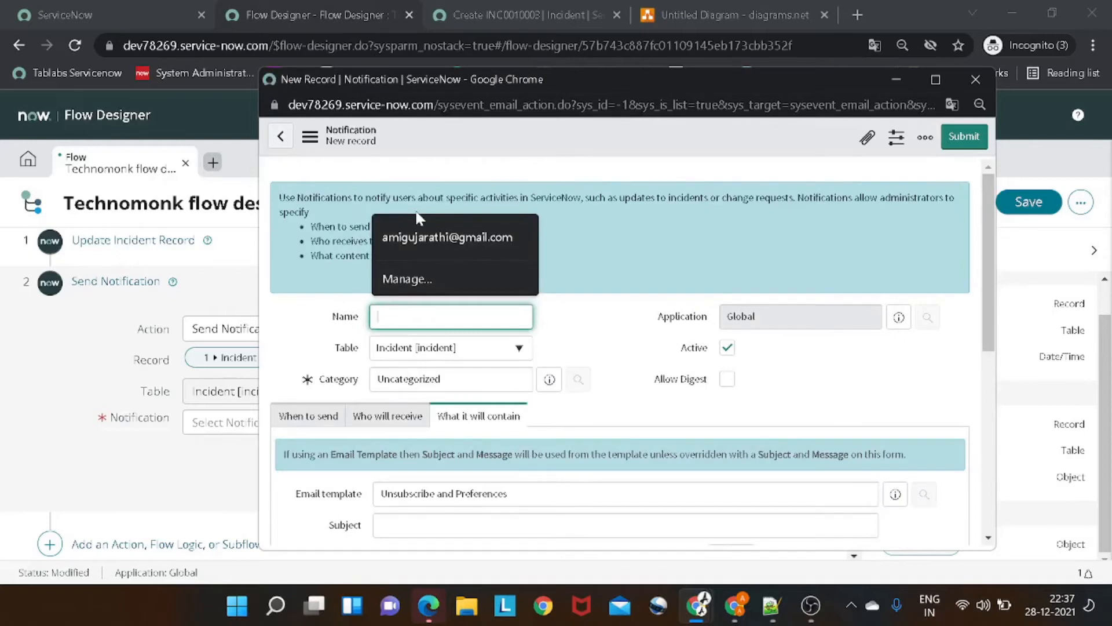
text(Technomonk flow 1)
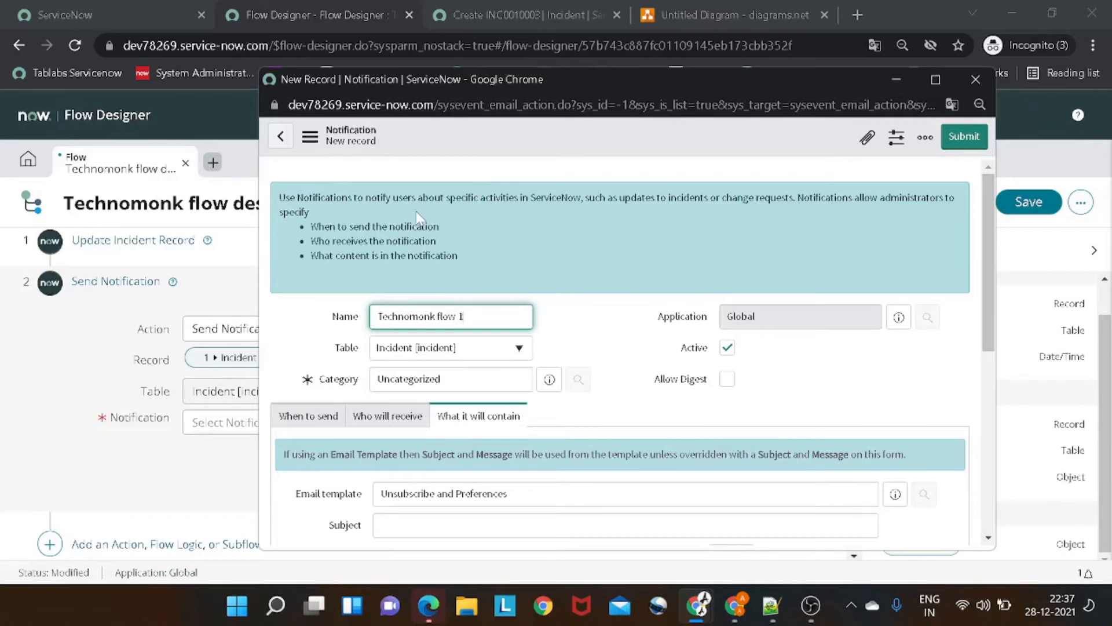
scroll(416, 217, down, 1)
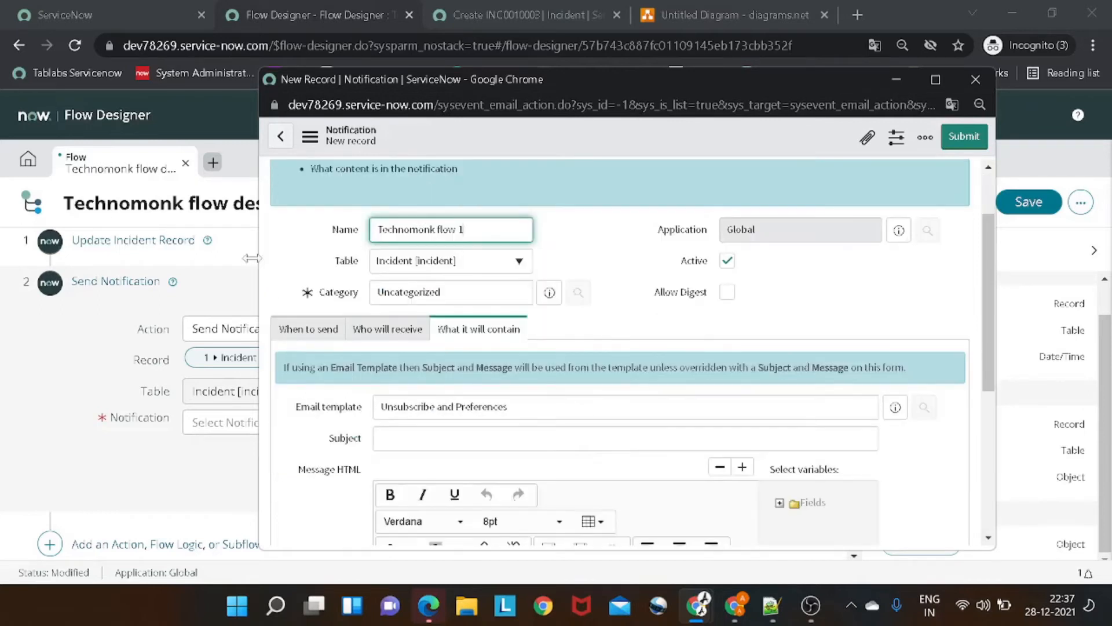
- Review when the notification is sent, and add Assignment group as its recipient under Users/Groups in fields
click(300, 330)
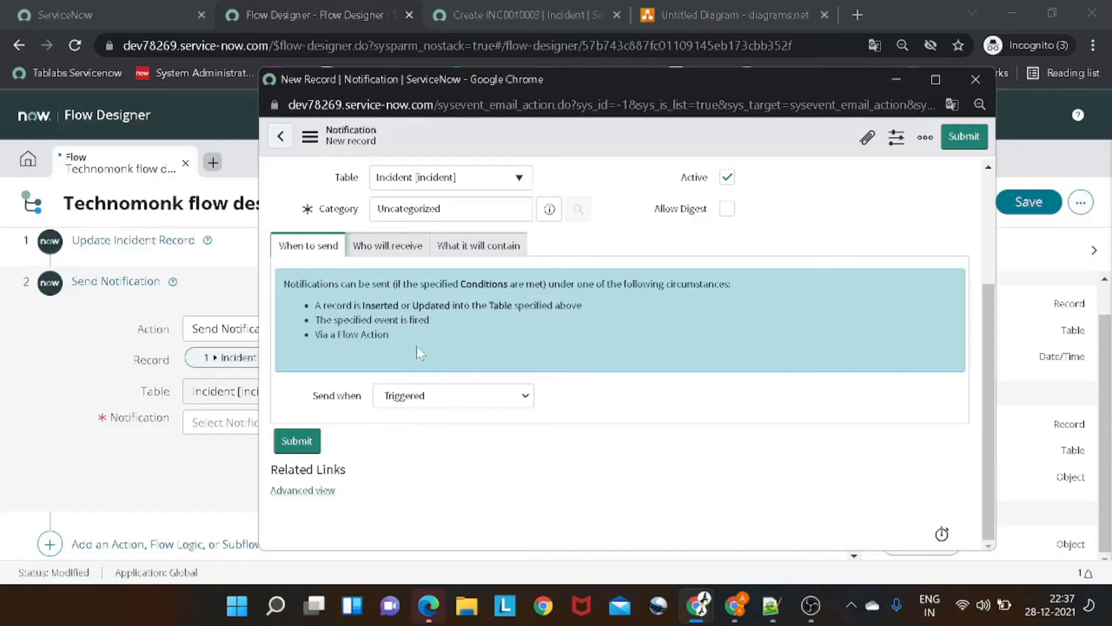
click(389, 245)
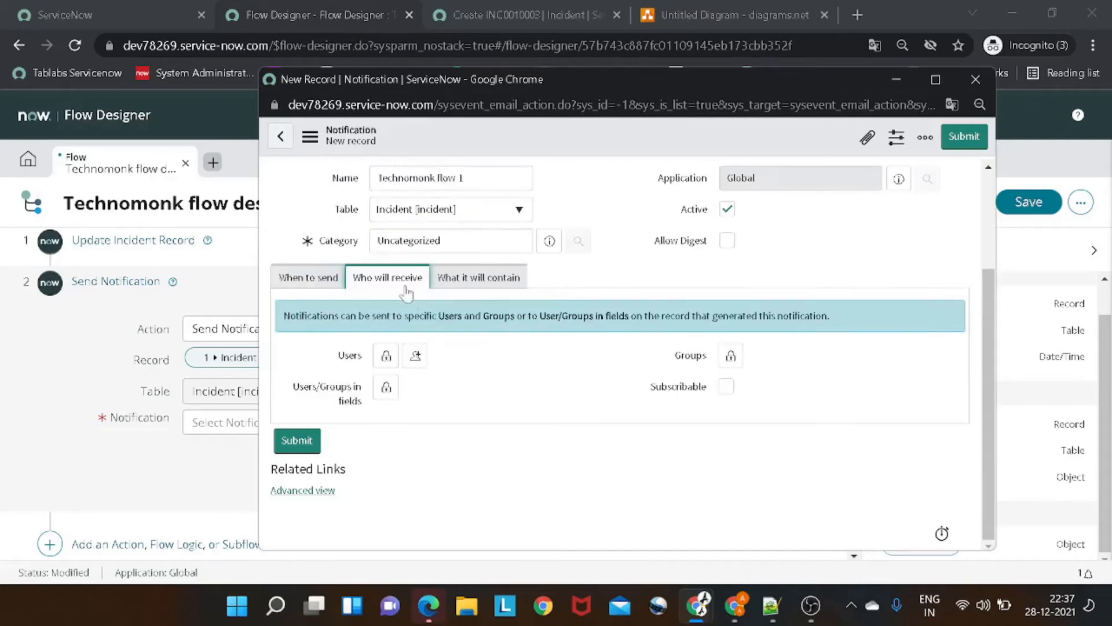
click(386, 386)
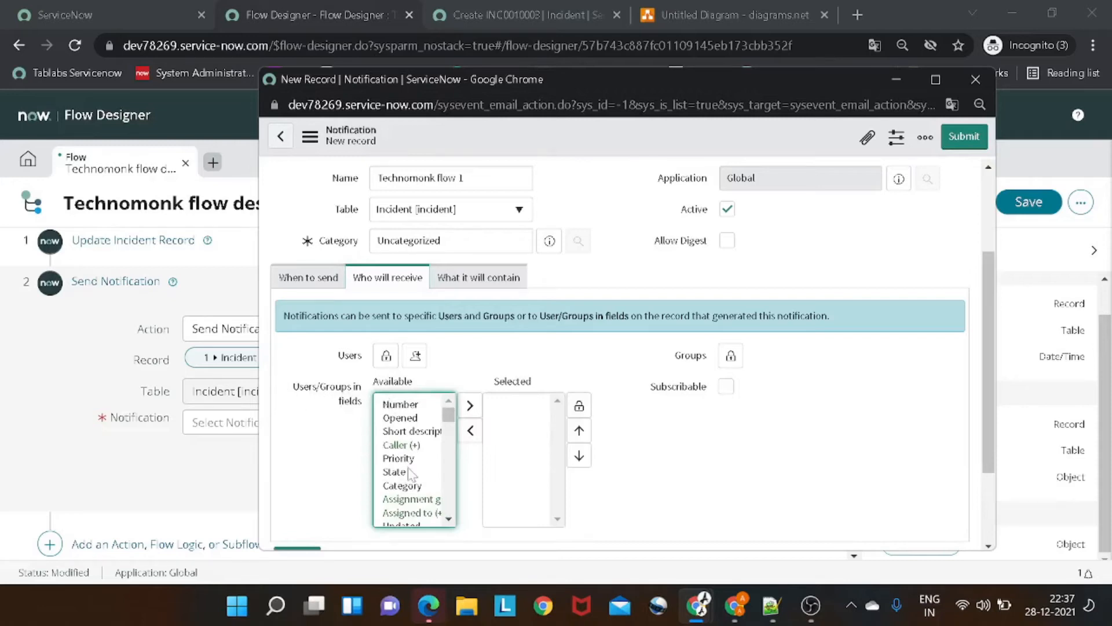
scroll(408, 472, down, 2)
click(408, 412)
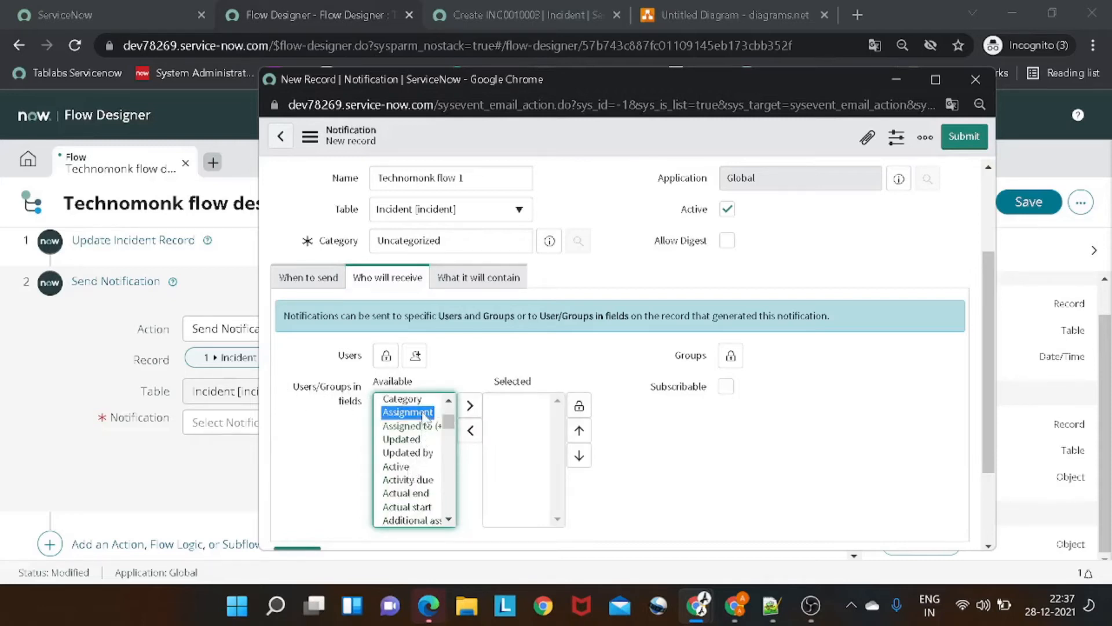
click(471, 432)
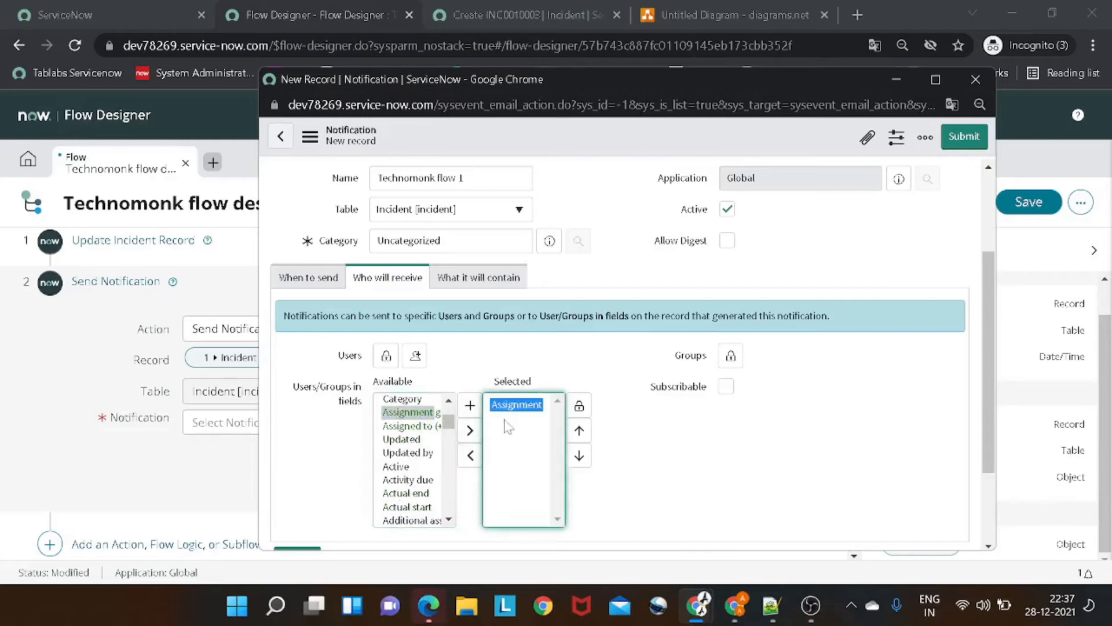
click(578, 407)
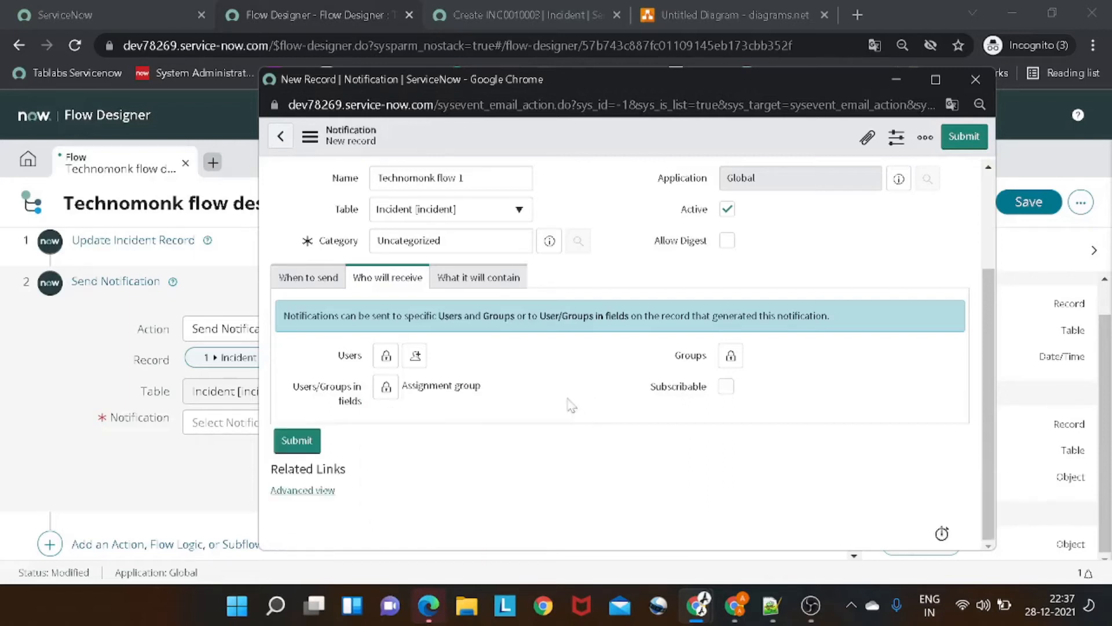
- Set the notification's subject to "The incident got assigned to your group"
click(481, 283)
click(463, 386)
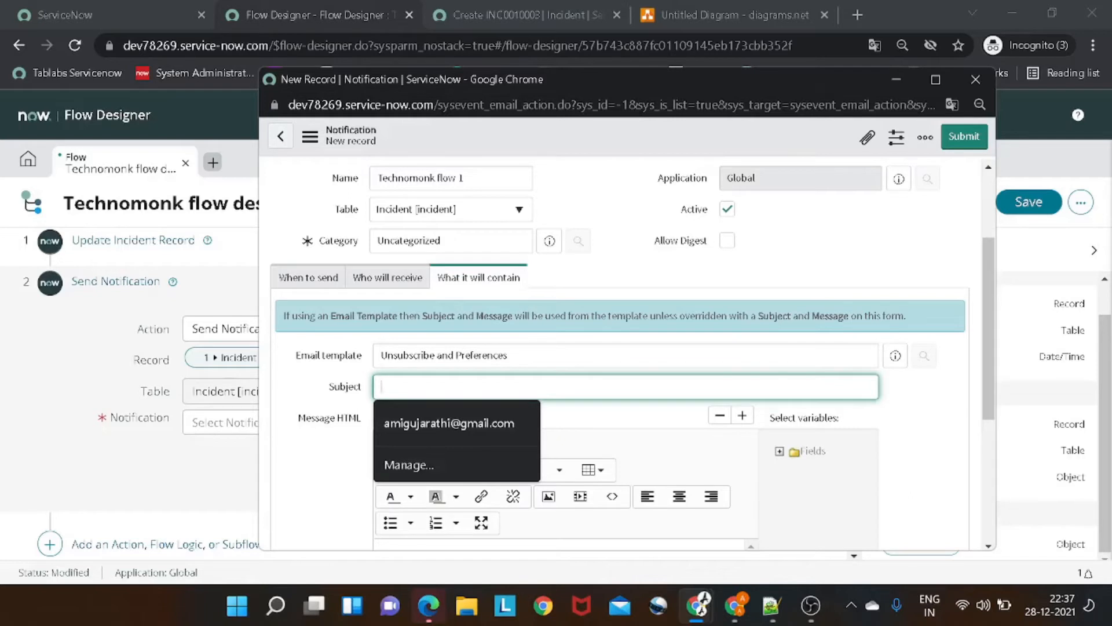
text(The)
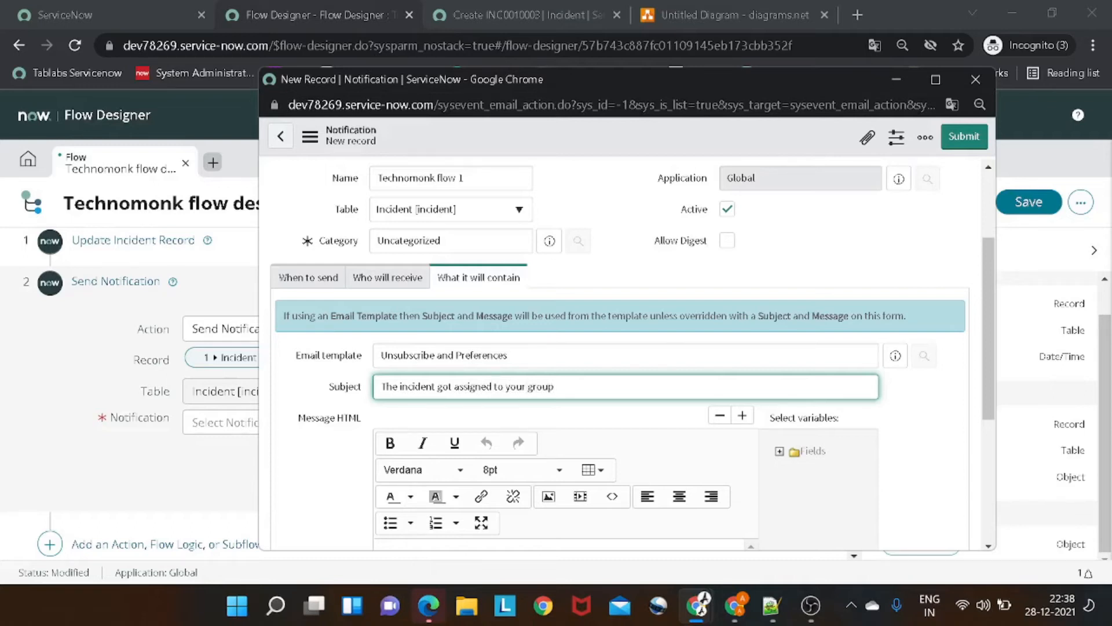
- Copy the subject text into the notification's message body, then submit the notification and complete the Send Notification action
key(ctrl+a)
key(ctrl+c)
scroll(559, 406, down, 3)
click(464, 394)
key(ctrl+v)
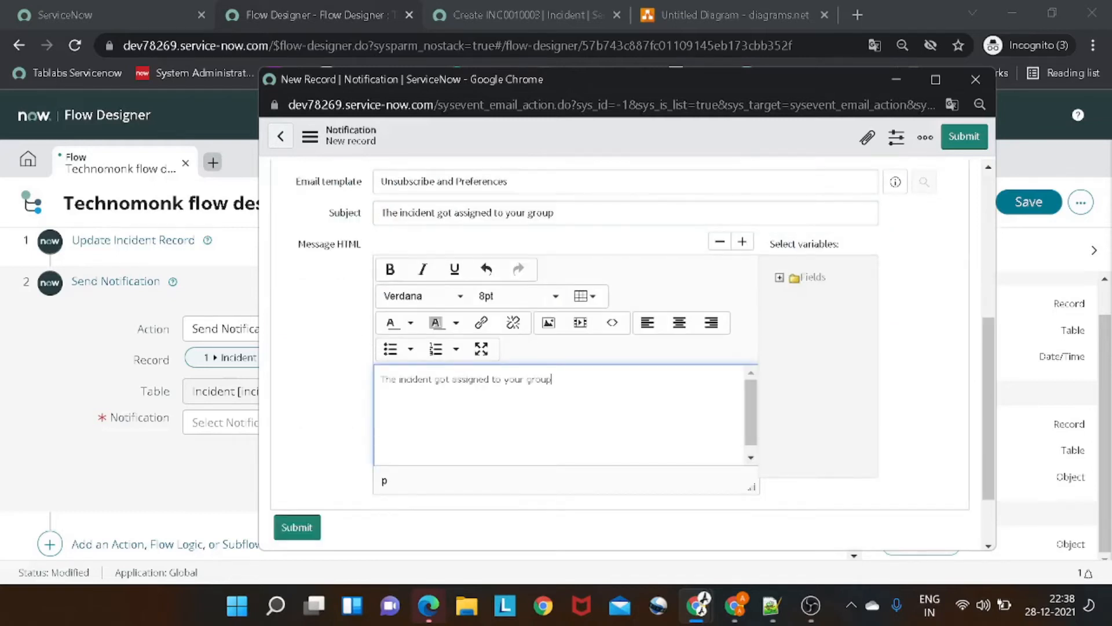
click(961, 144)
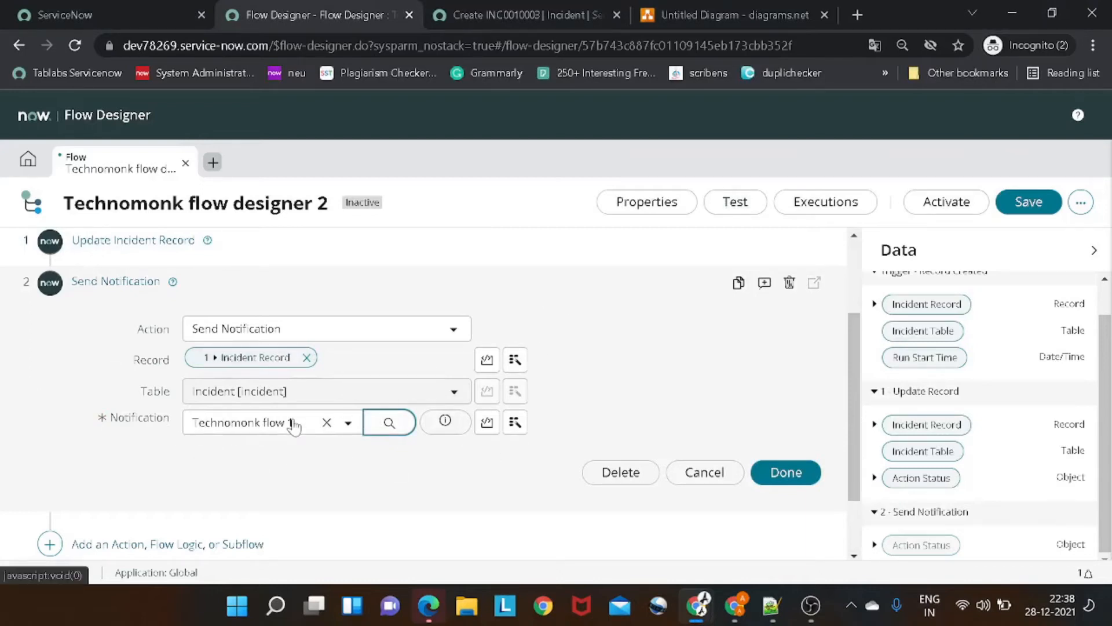
click(792, 473)
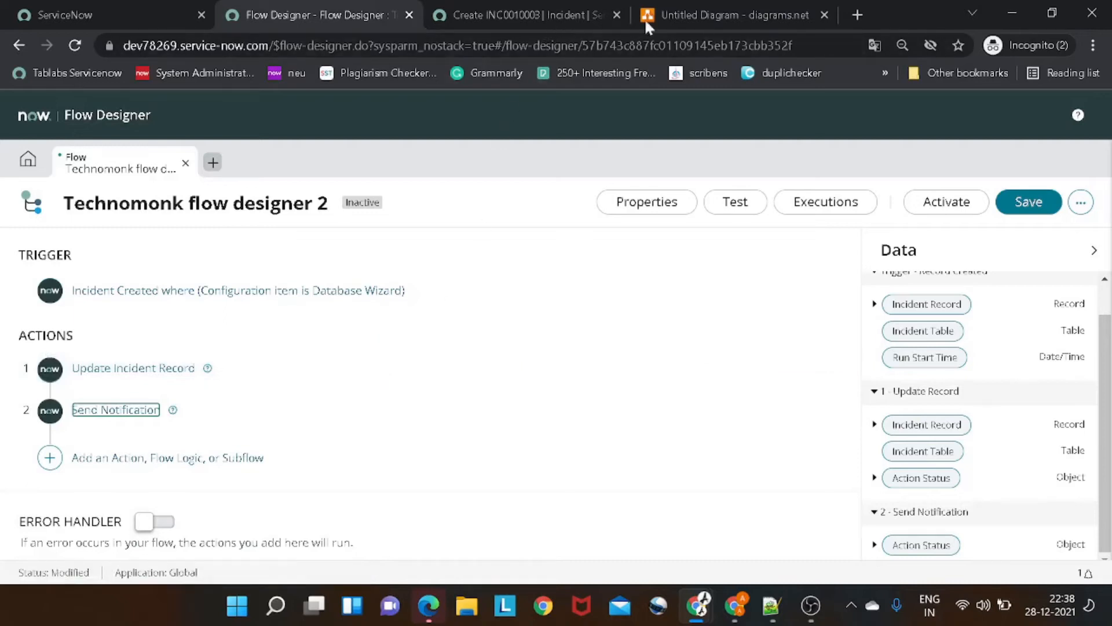
- Check the flowchart in diagrams.net for what follows the group notification, and view the State choices on the new incident form
click(670, 20)
scroll(317, 365, down, 3)
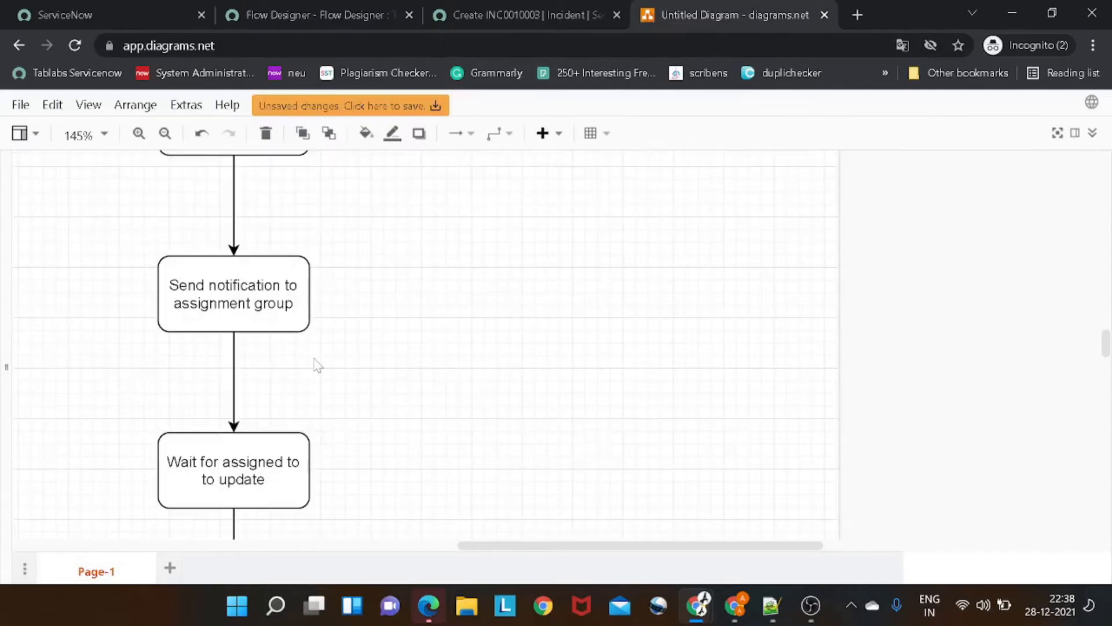
scroll(226, 327, down, 3)
click(174, 381)
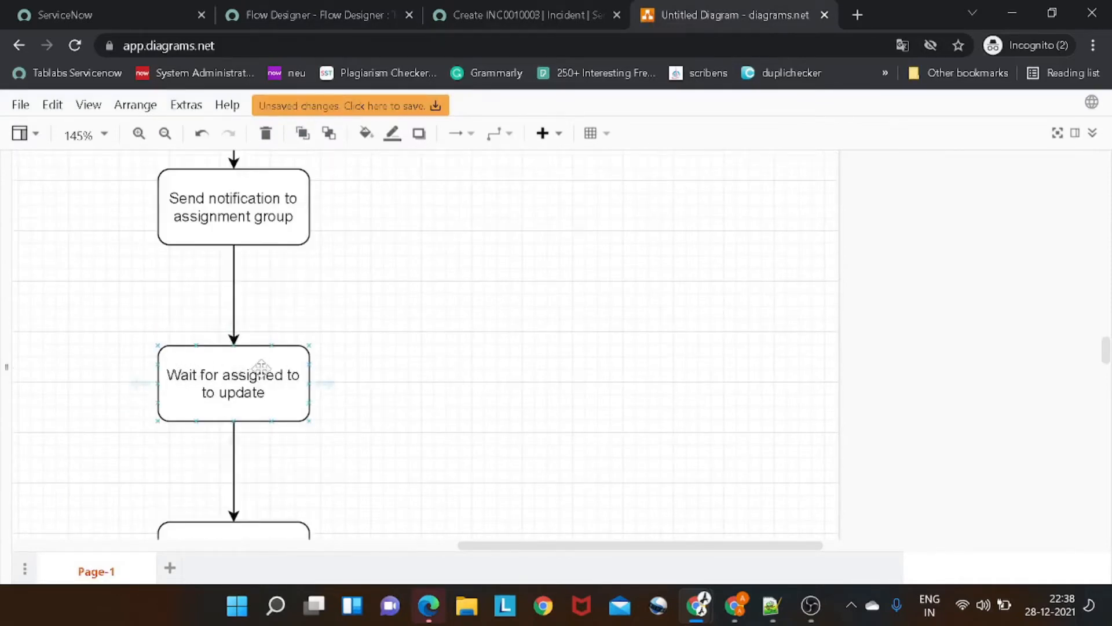
click(505, 16)
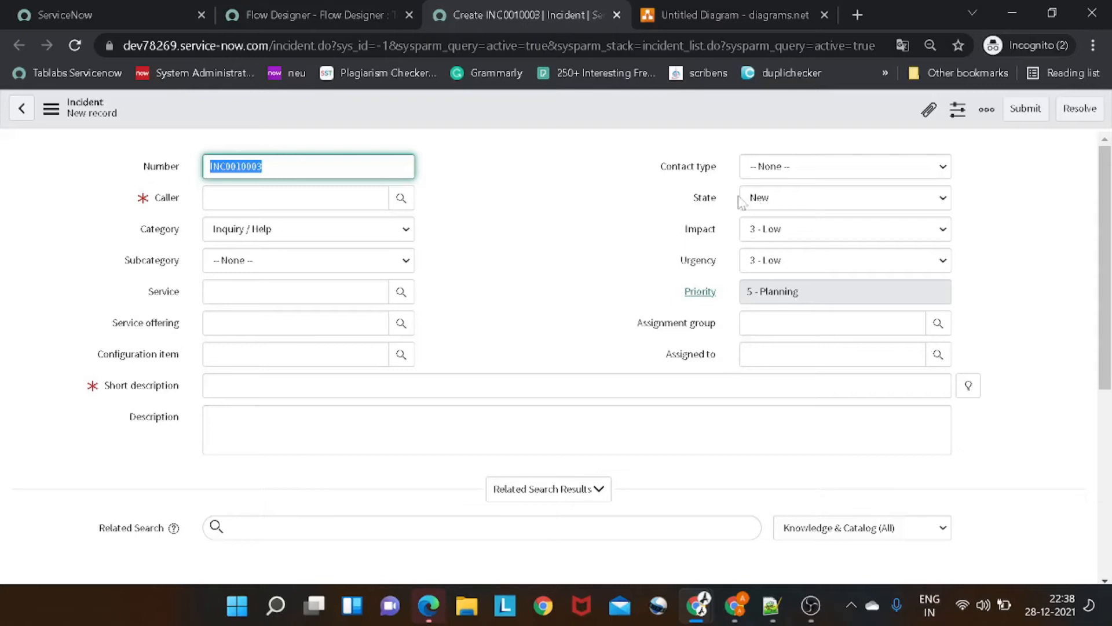
click(762, 205)
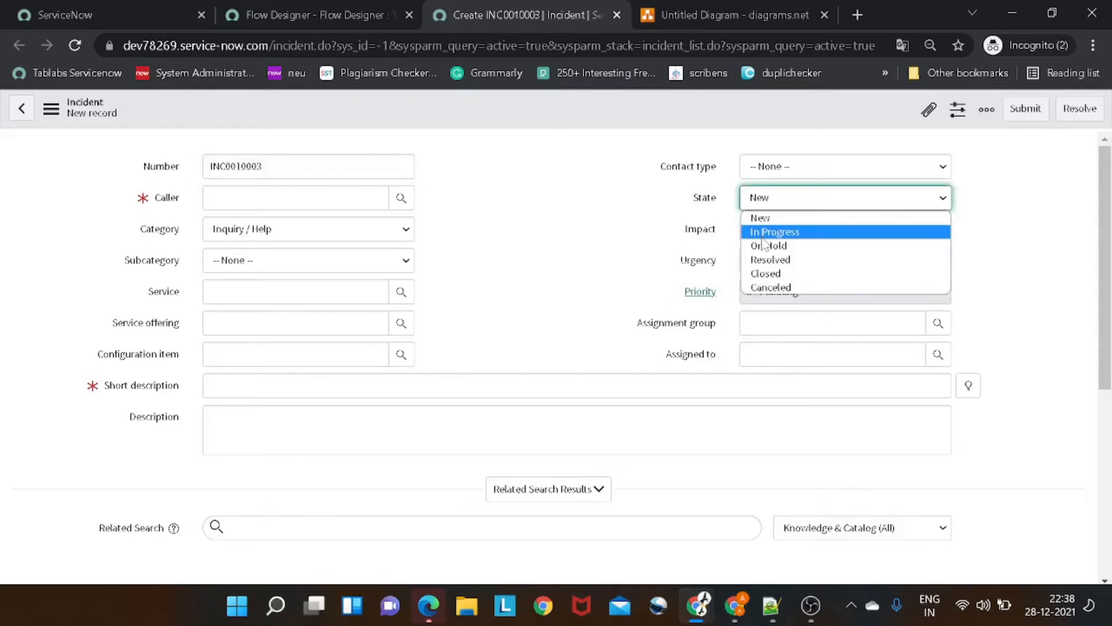
- Return to the flow in Flow Designer and add a Wait For Condition action after Send Notification
click(266, 26)
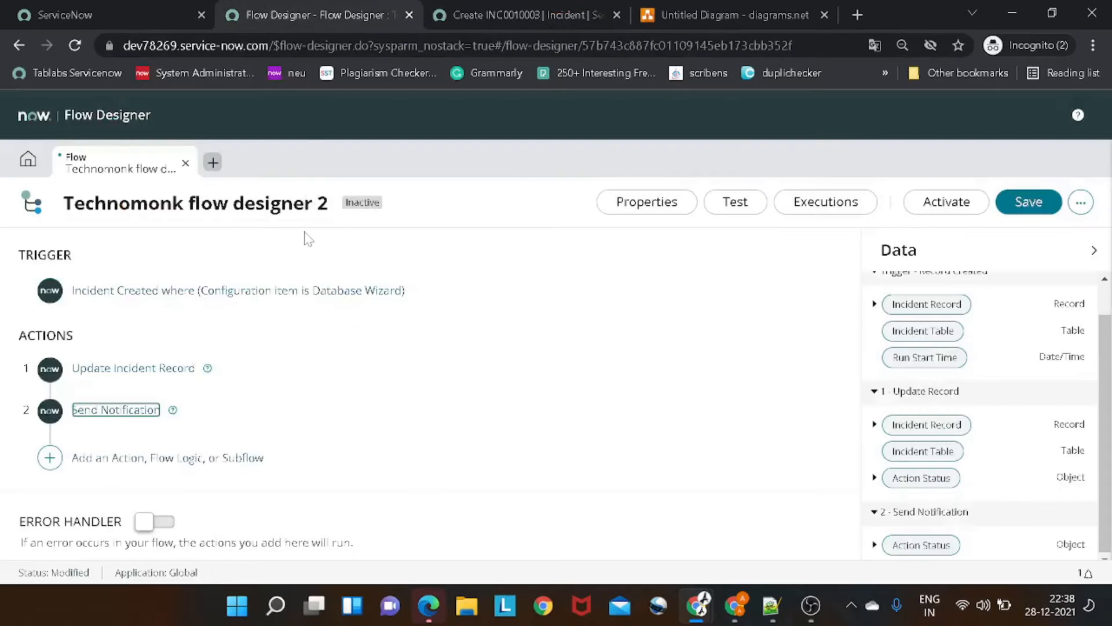
click(50, 458)
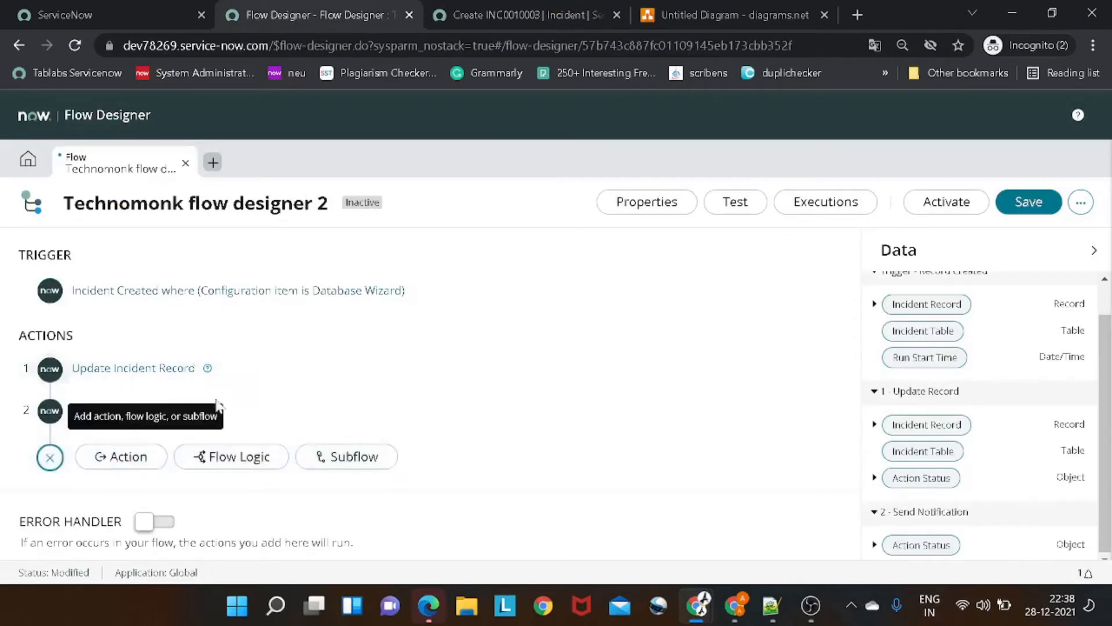
click(129, 468)
scroll(347, 417, down, 3)
scroll(344, 393, down, 2)
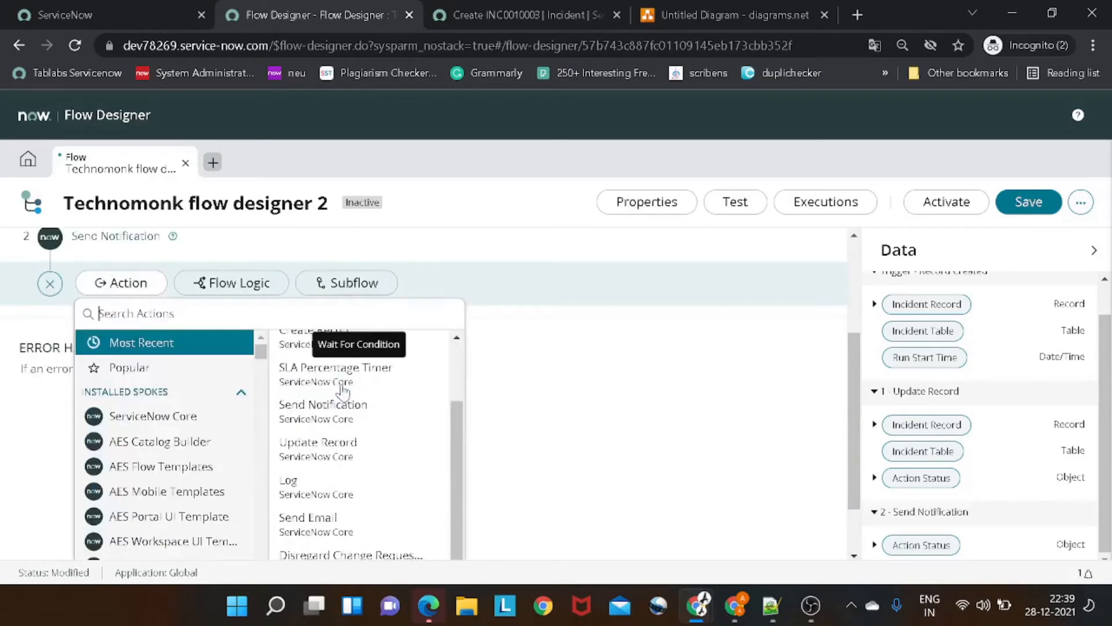
scroll(367, 397, up, 2)
click(364, 396)
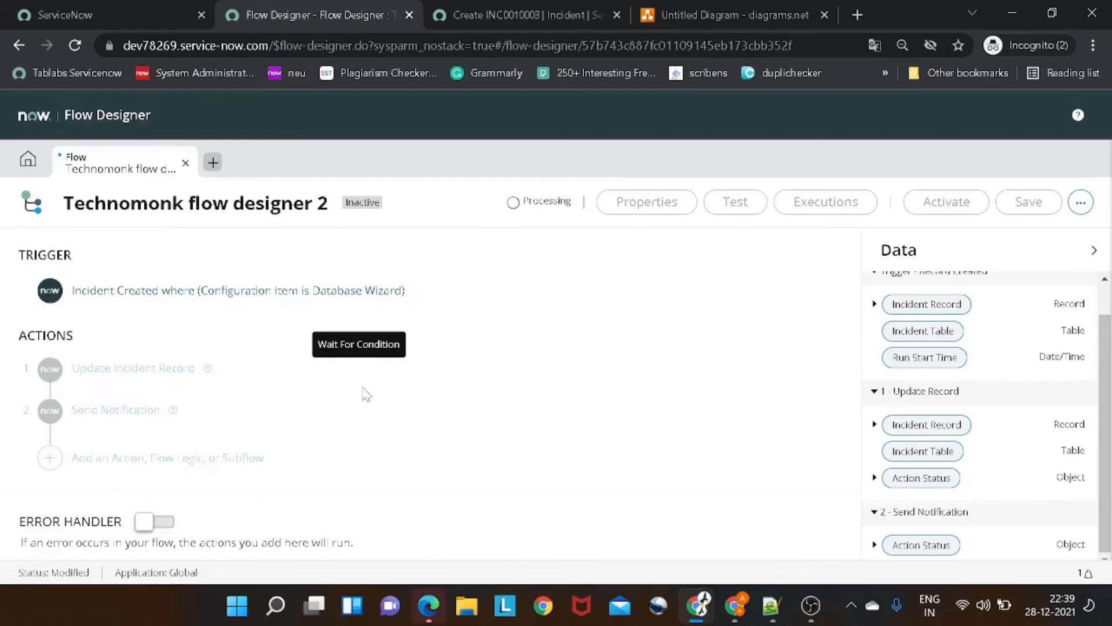
- Set the Wait For Condition action's record to the Incident Record from the Update Record step
scroll(384, 396, down, 3)
scroll(387, 384, down, 2)
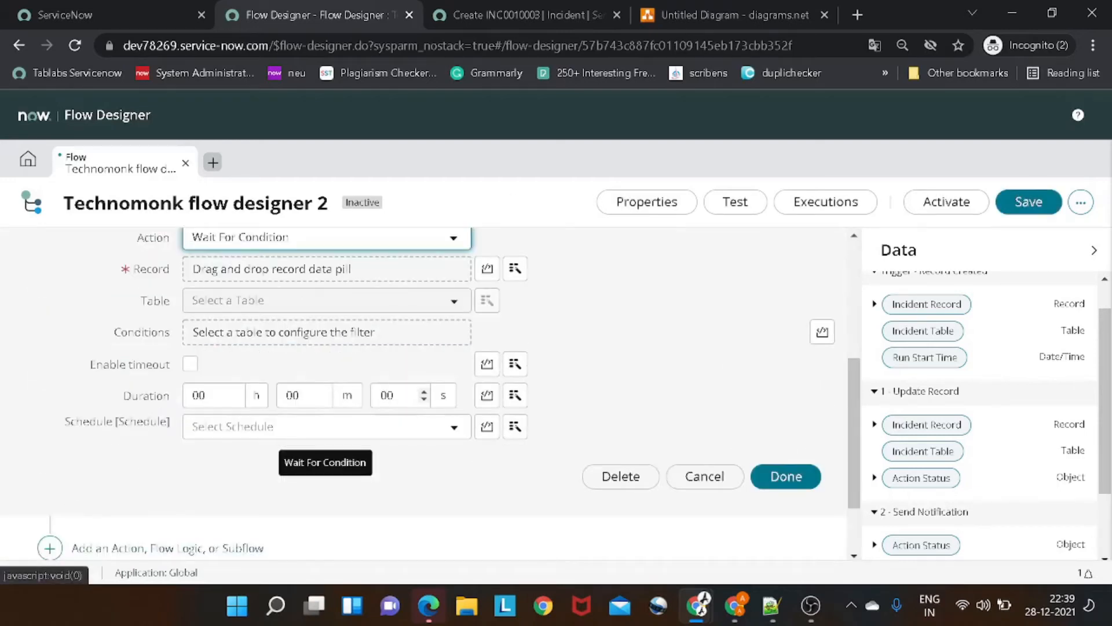
scroll(400, 394, up, 2)
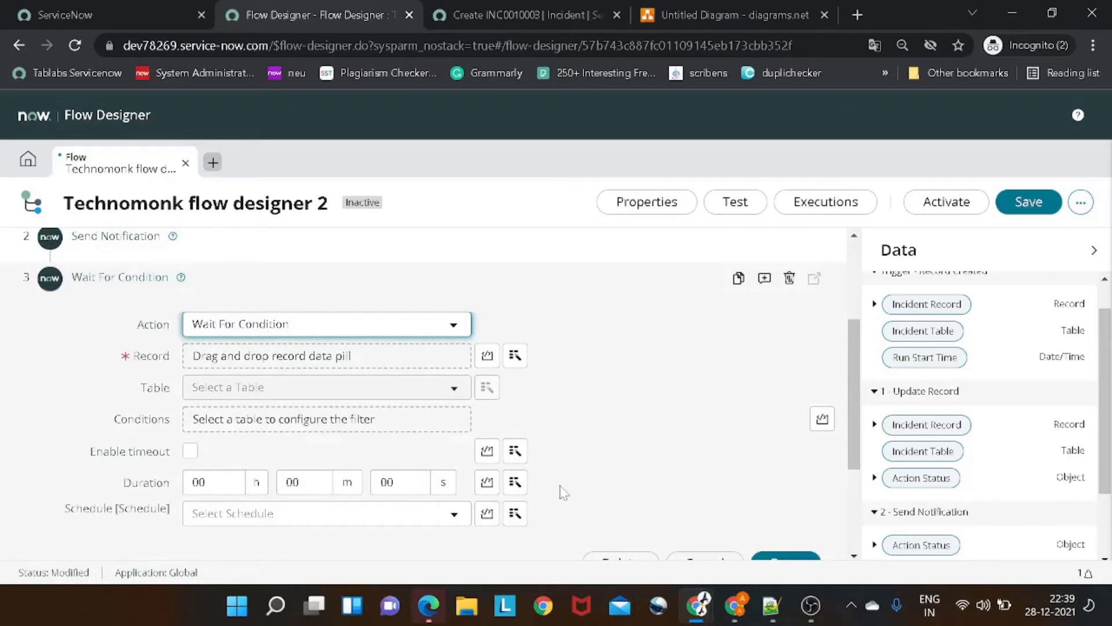
scroll(1014, 467, down, 2)
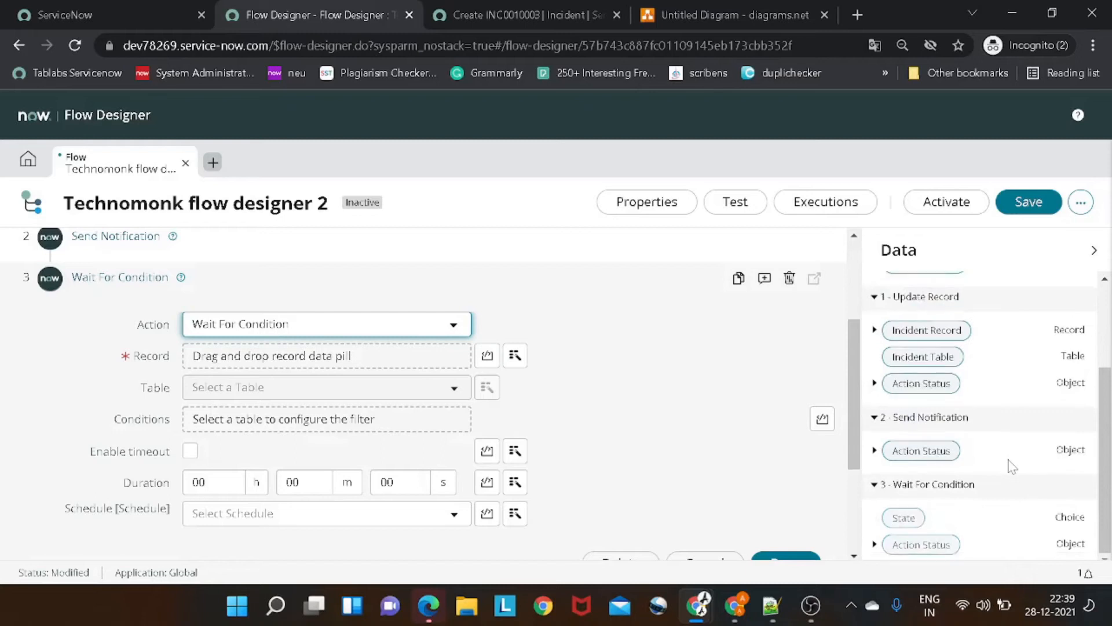
drag(926, 332, 295, 370)
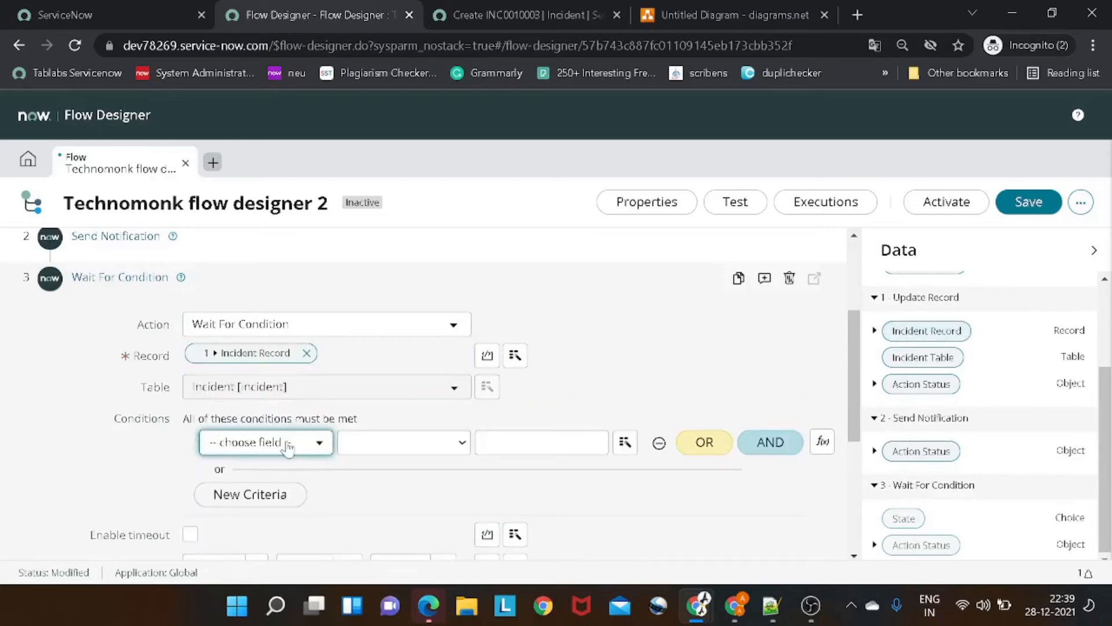
- Make the action wait until Assigned to is not empty, and complete the Wait For Condition action
click(284, 446)
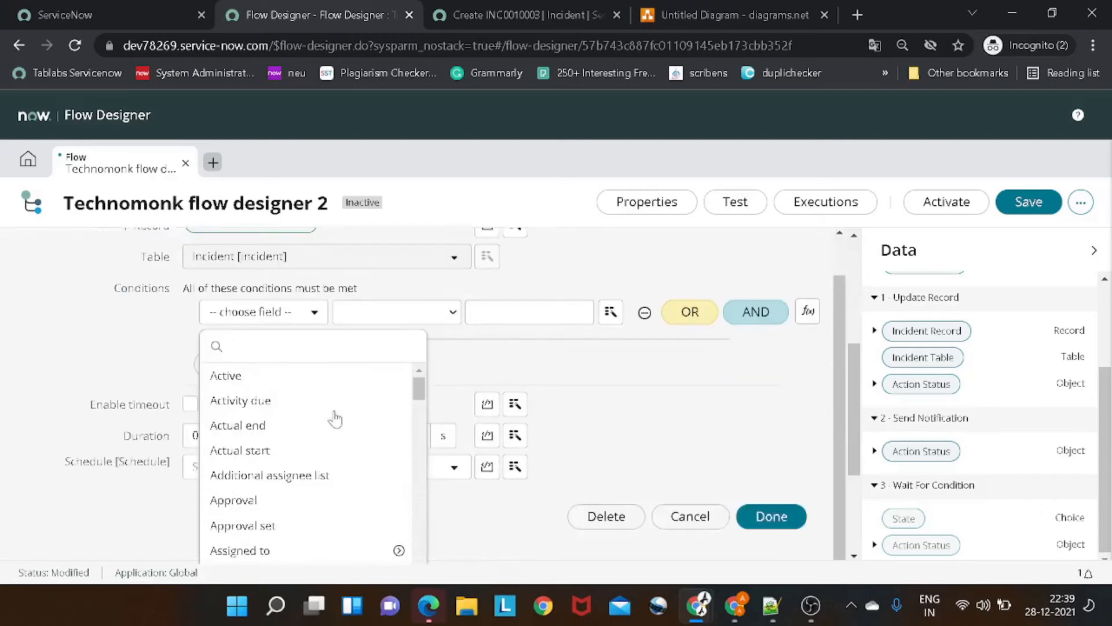
text(a)
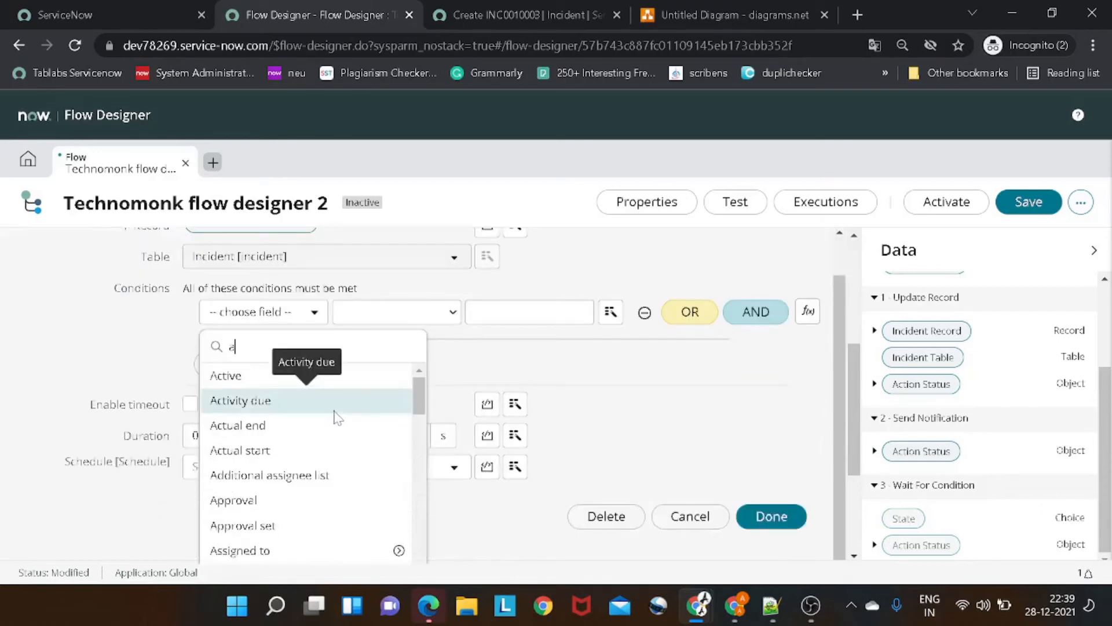
text(ssi)
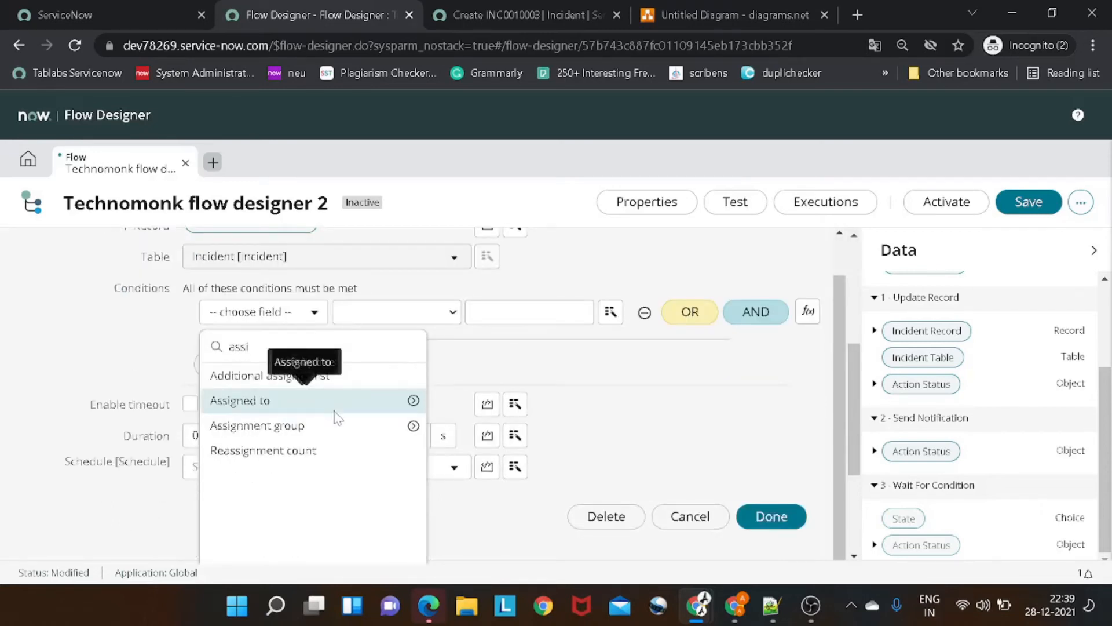
click(346, 400)
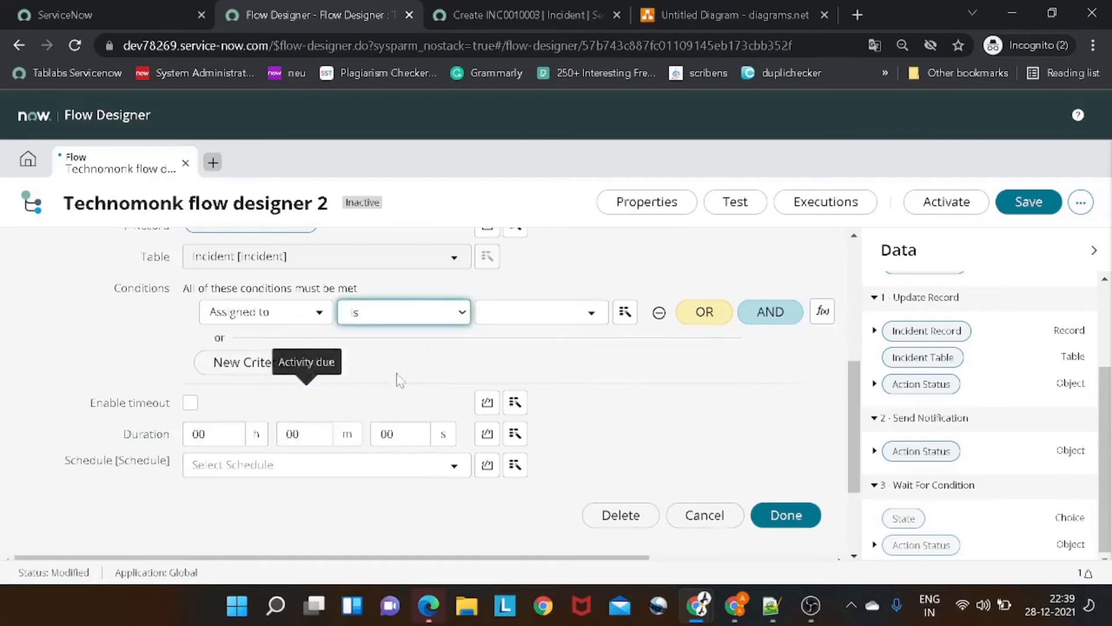
click(425, 325)
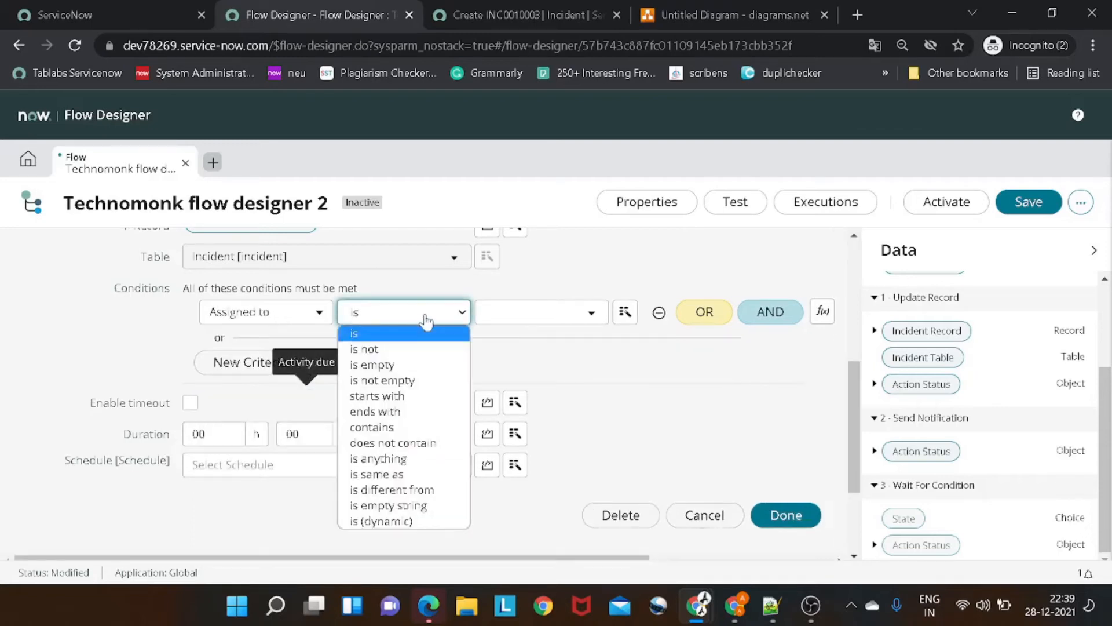
click(410, 380)
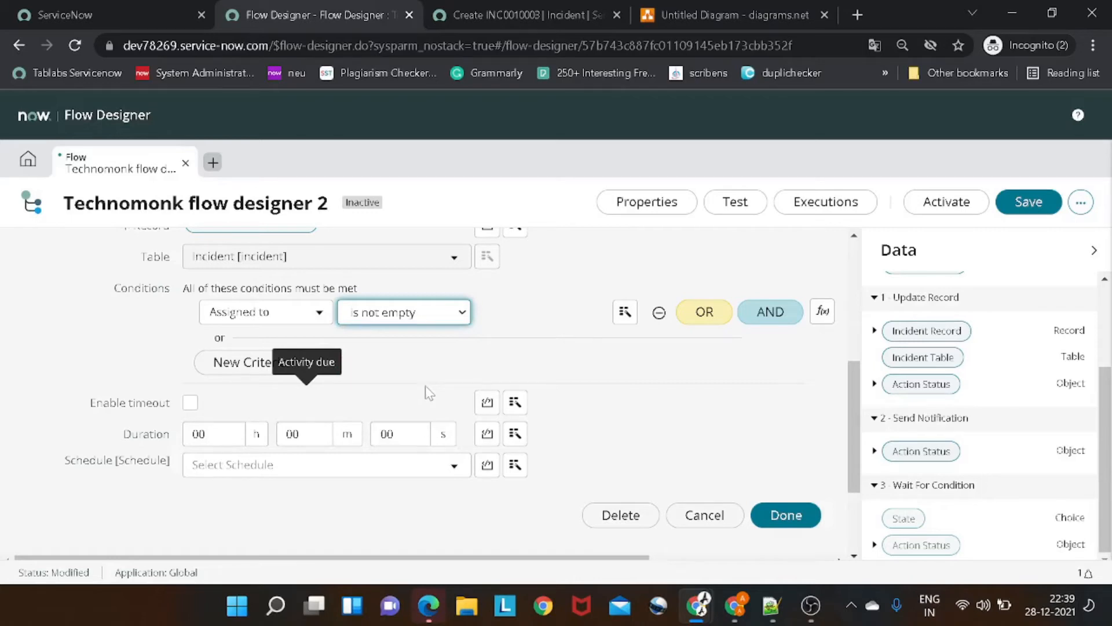
scroll(480, 398, up, 1)
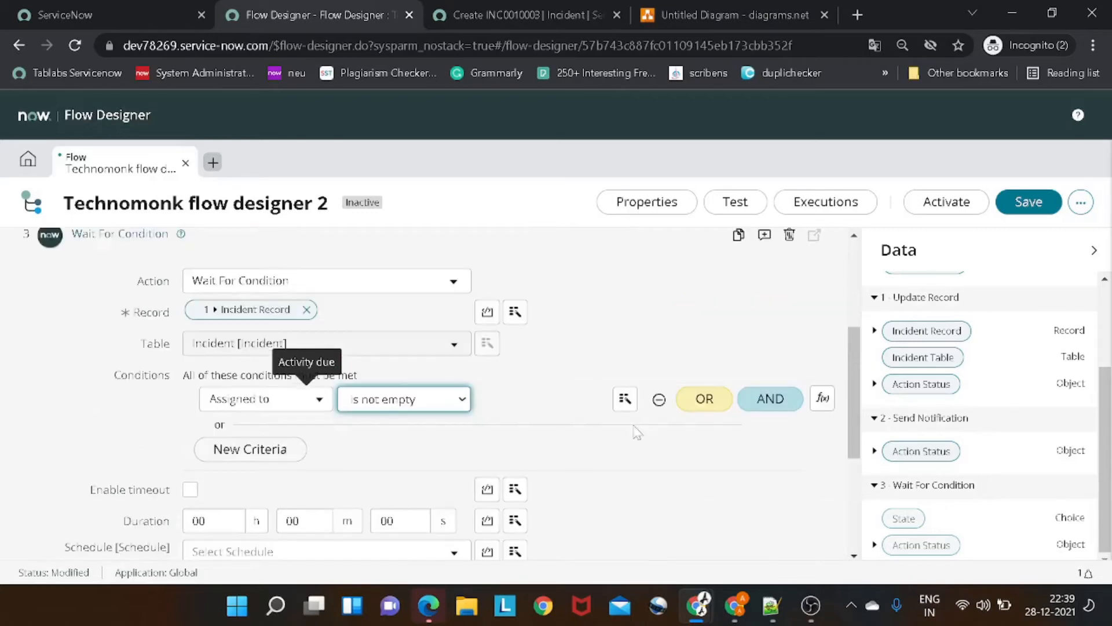
scroll(678, 437, down, 2)
click(795, 436)
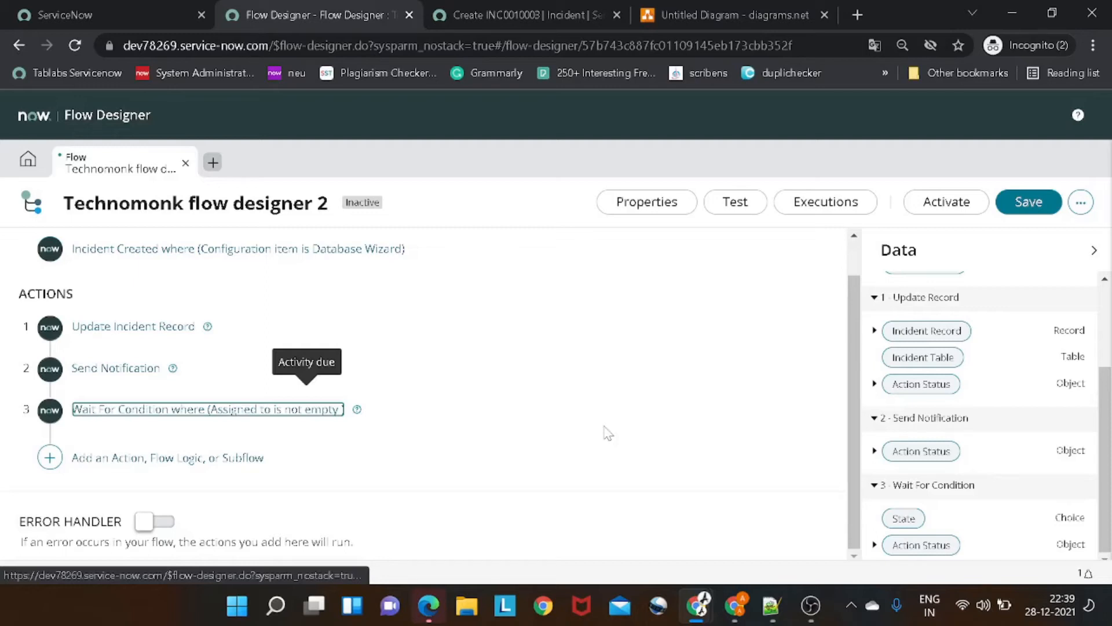
- Switch to the diagrams.net flowchart and check which step follows "Wait for assigned to to update"
click(729, 16)
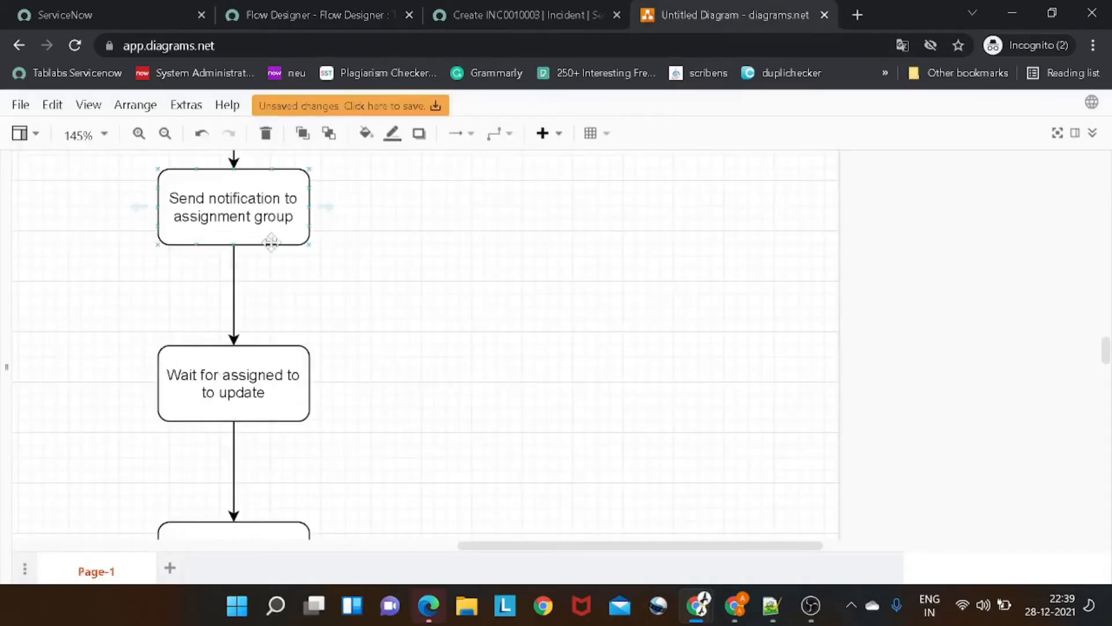
scroll(318, 330, down, 3)
scroll(284, 310, down, 3)
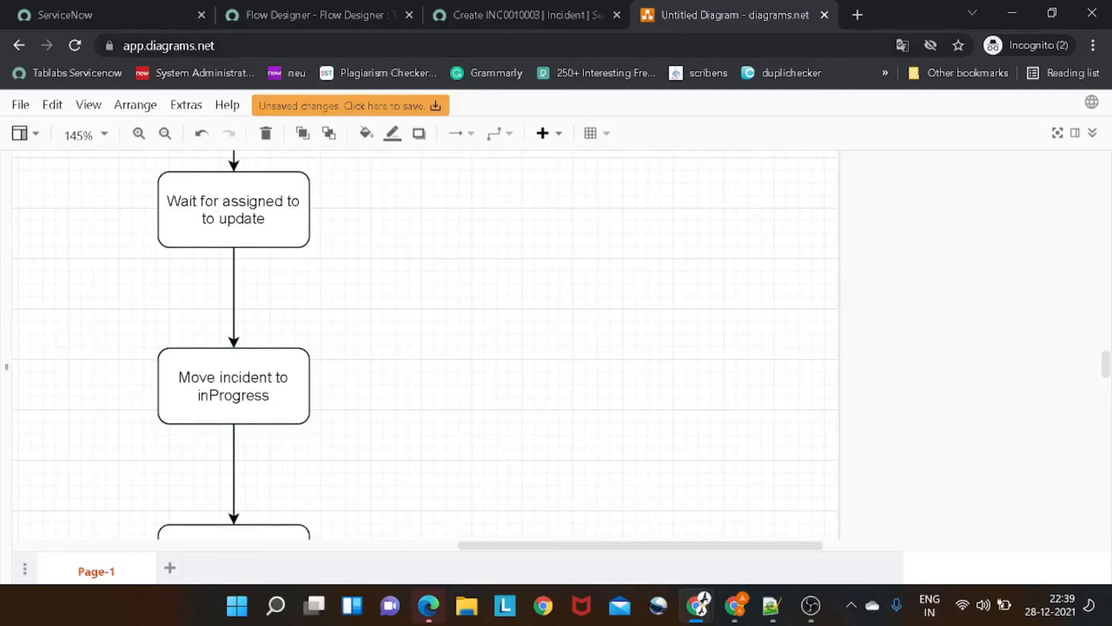
- Return to Flow Designer and add an Update Record action after the Wait For Condition step
click(339, 24)
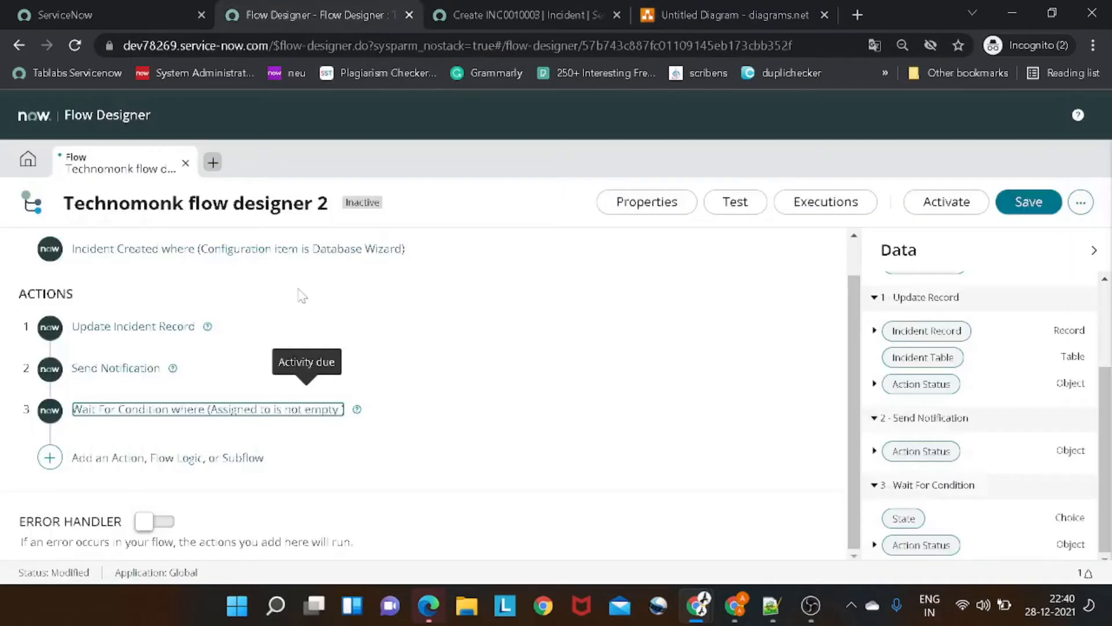
click(50, 457)
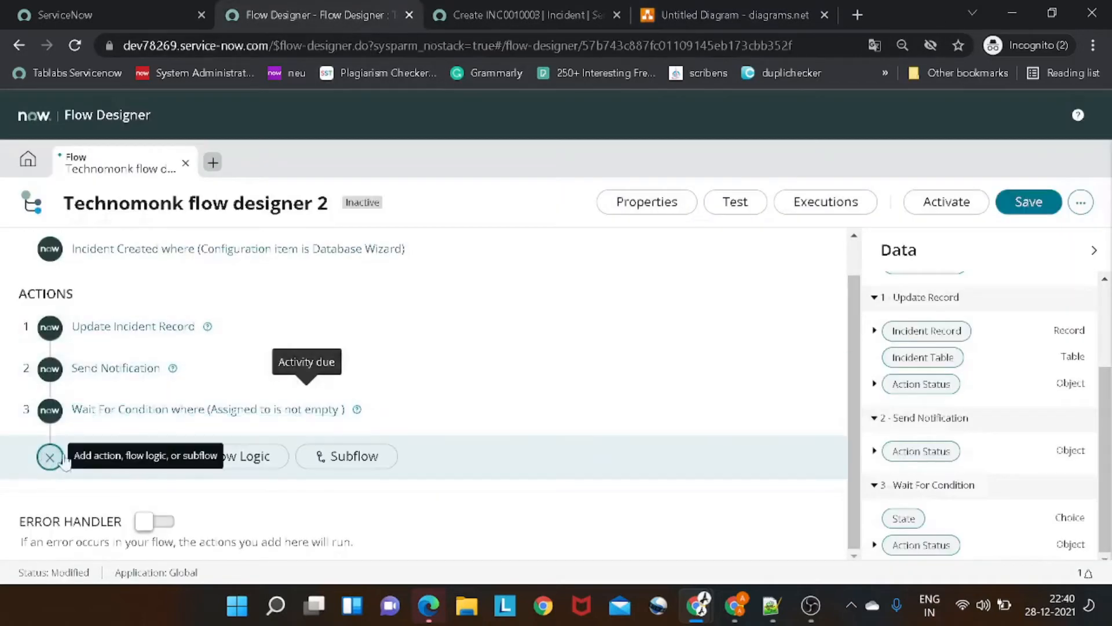
click(113, 464)
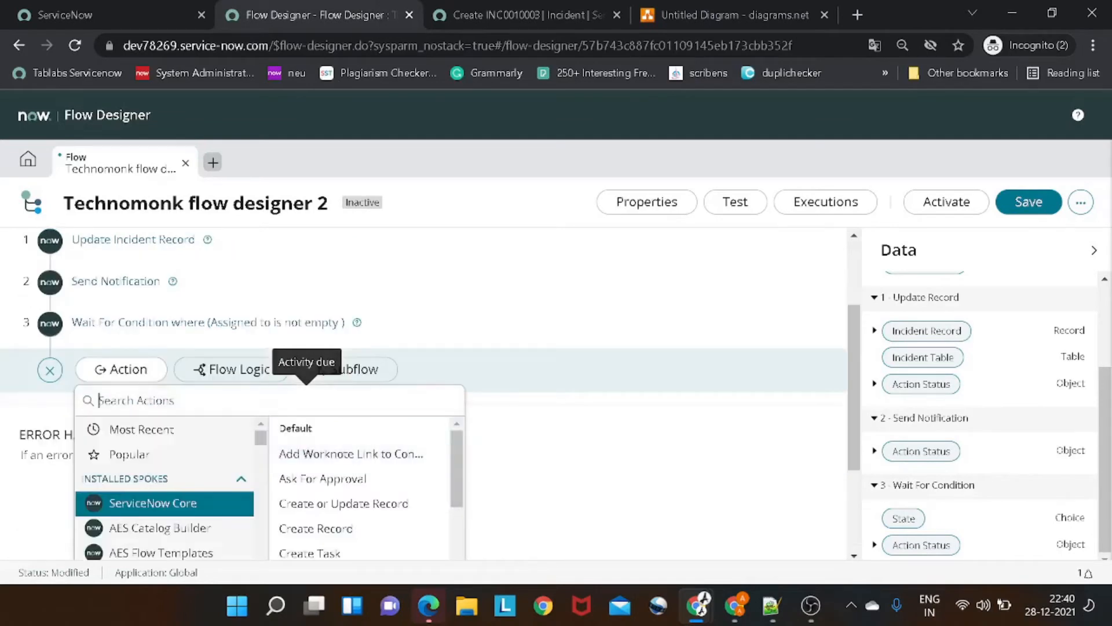
text(update)
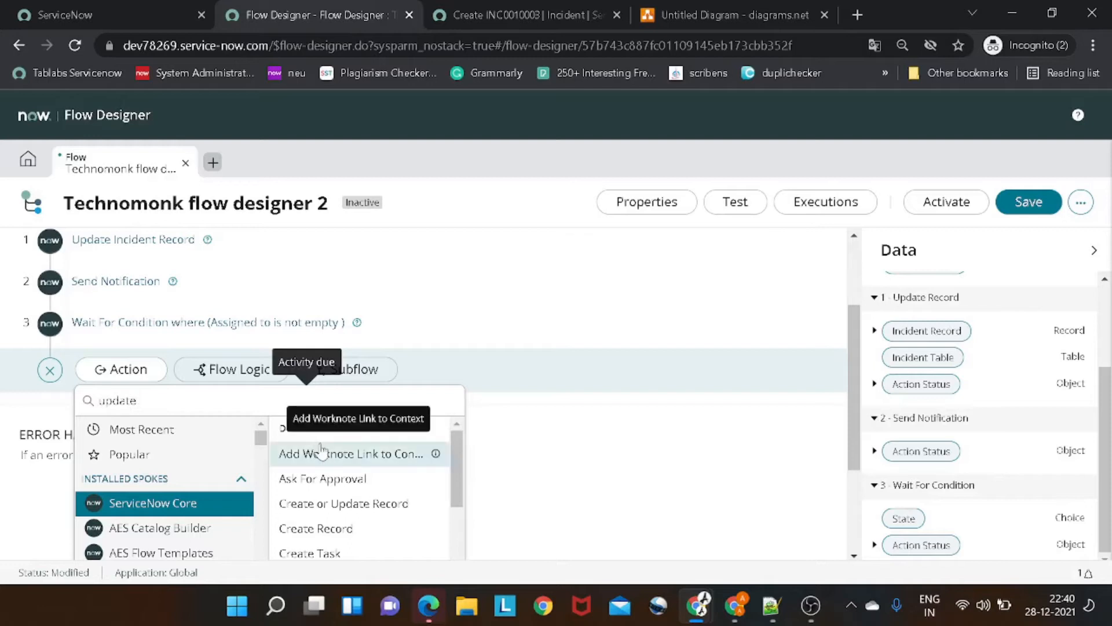
click(336, 458)
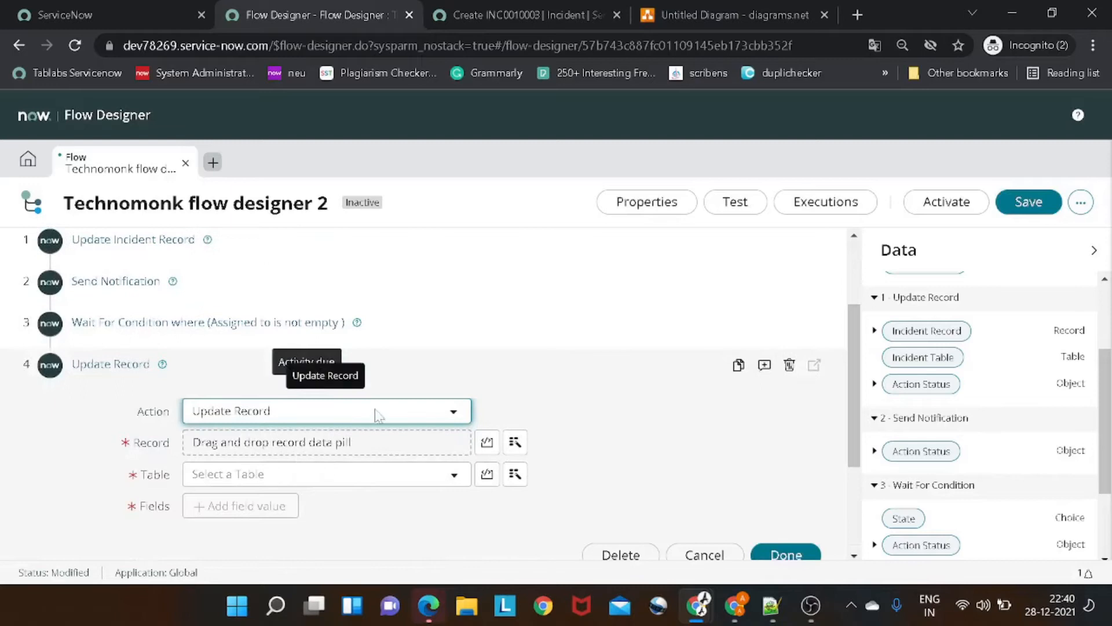
- Set the new Update Record action's record to the Incident Record from the first Update Record step
scroll(985, 406, down, 2)
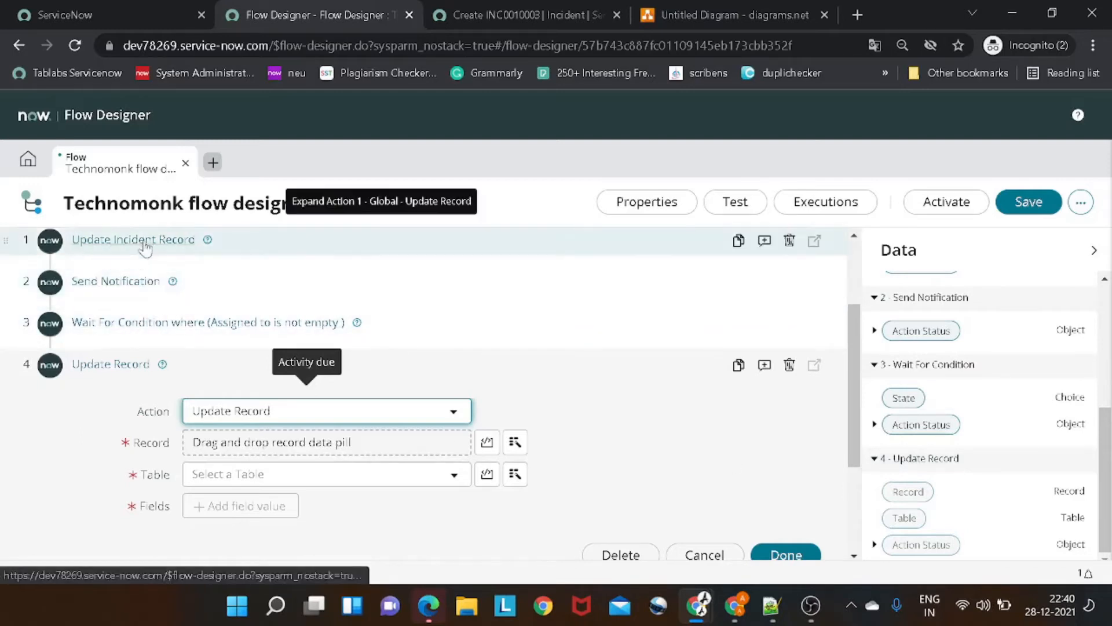
scroll(960, 453, up, 3)
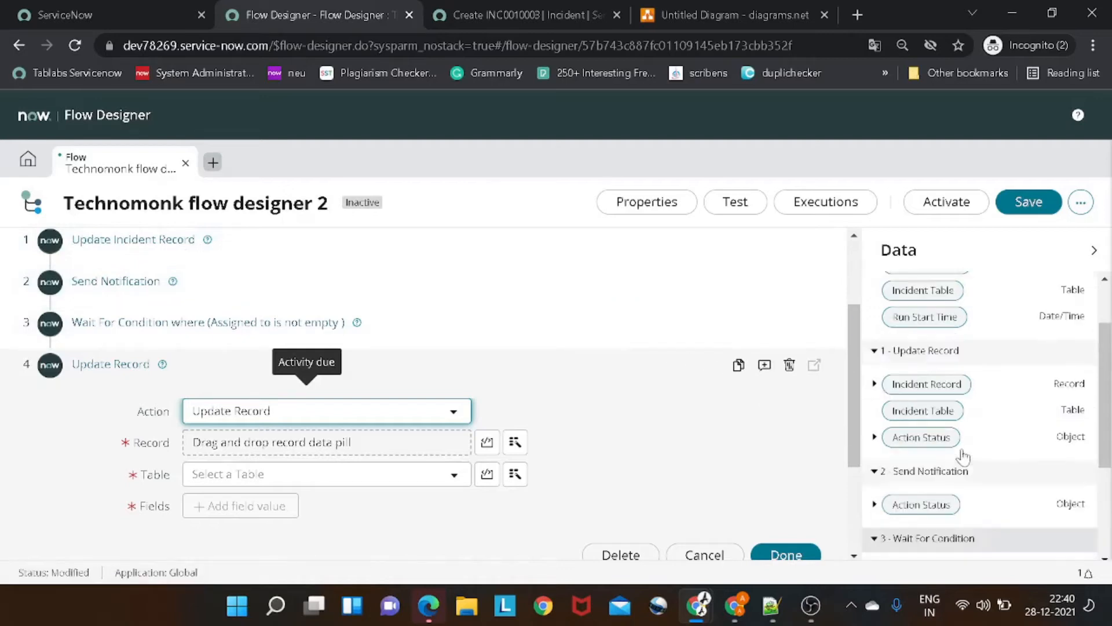
drag(921, 387, 296, 441)
scroll(333, 439, down, 2)
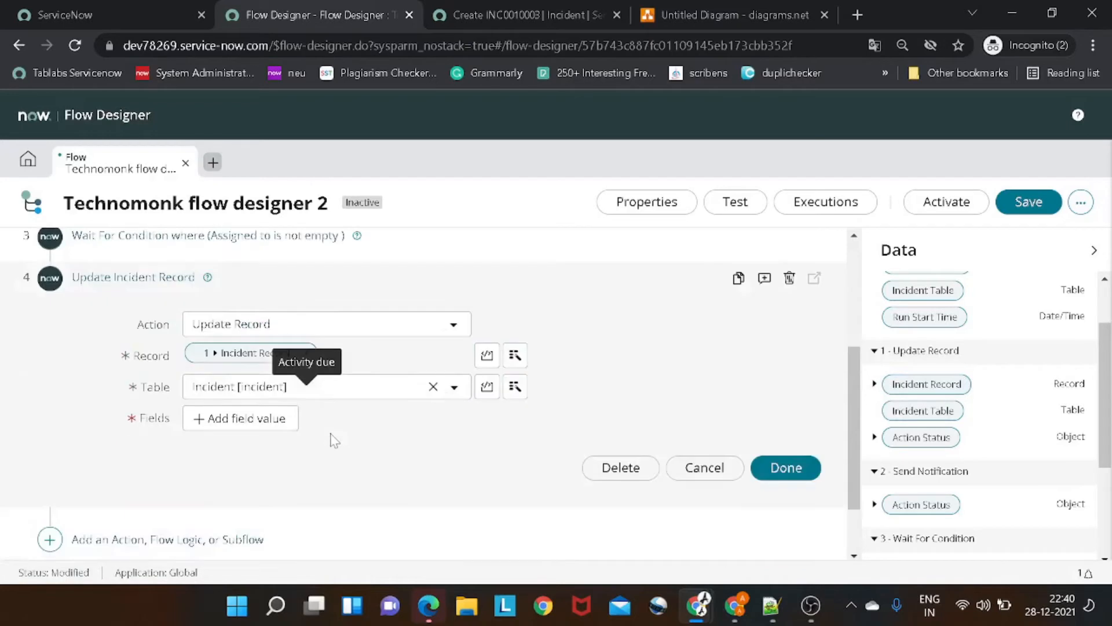
- Add a State field value of In Progress to the new Update Record action and complete the action
click(277, 420)
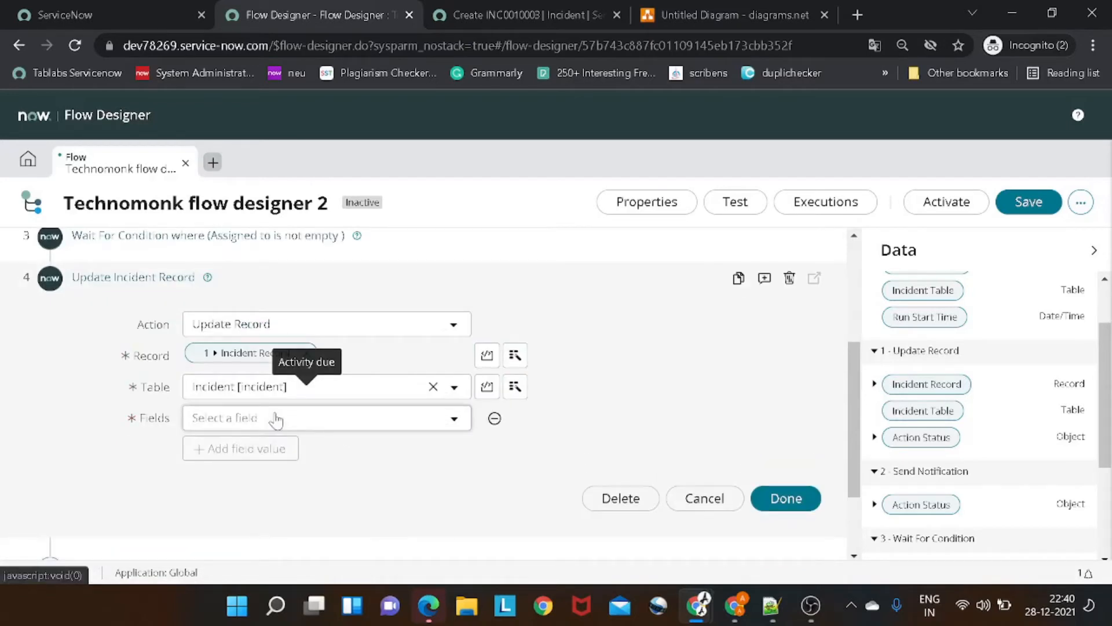
click(276, 419)
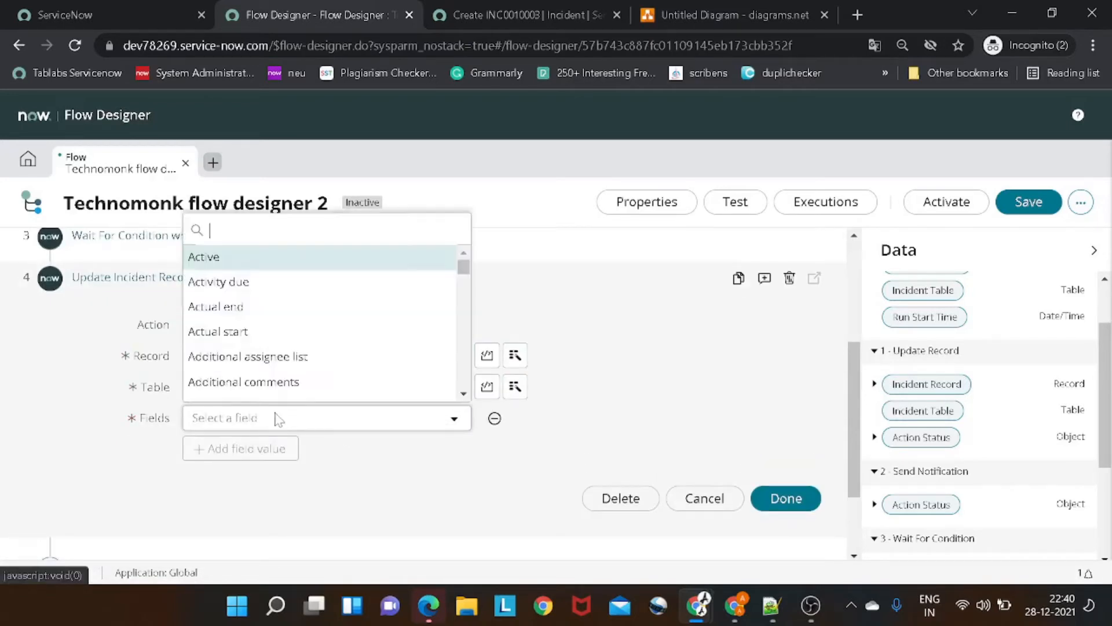
text(stat)
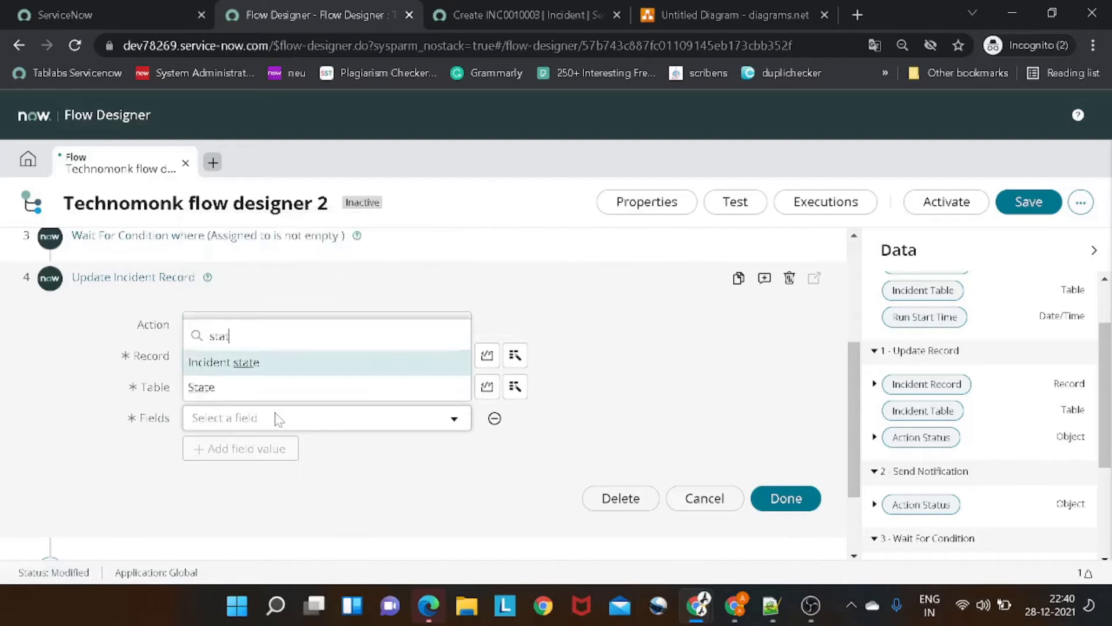
click(269, 388)
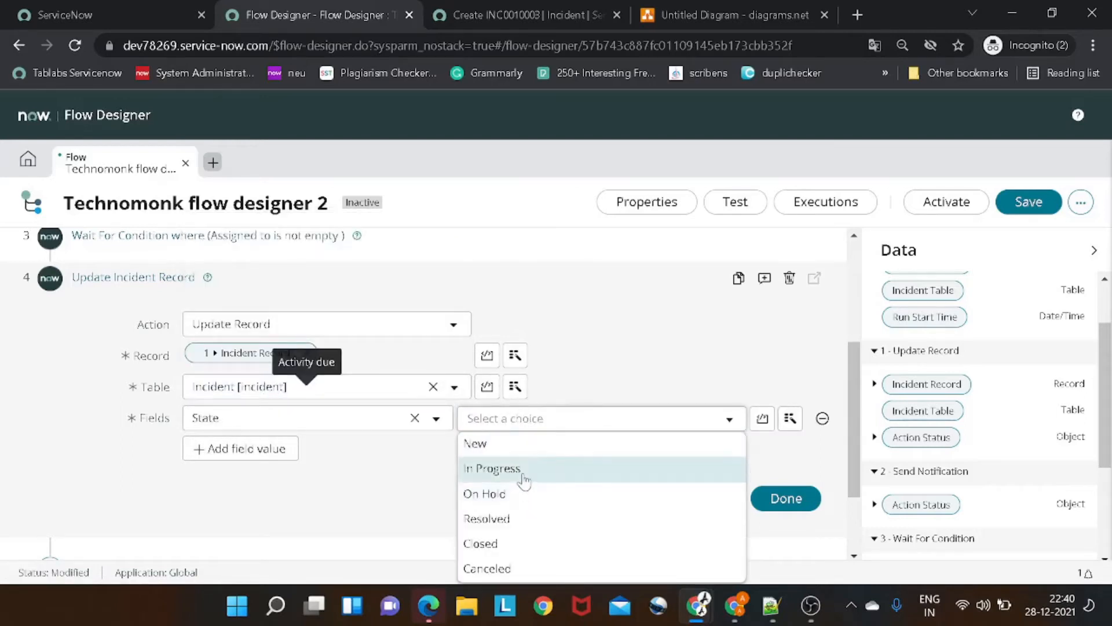
click(524, 477)
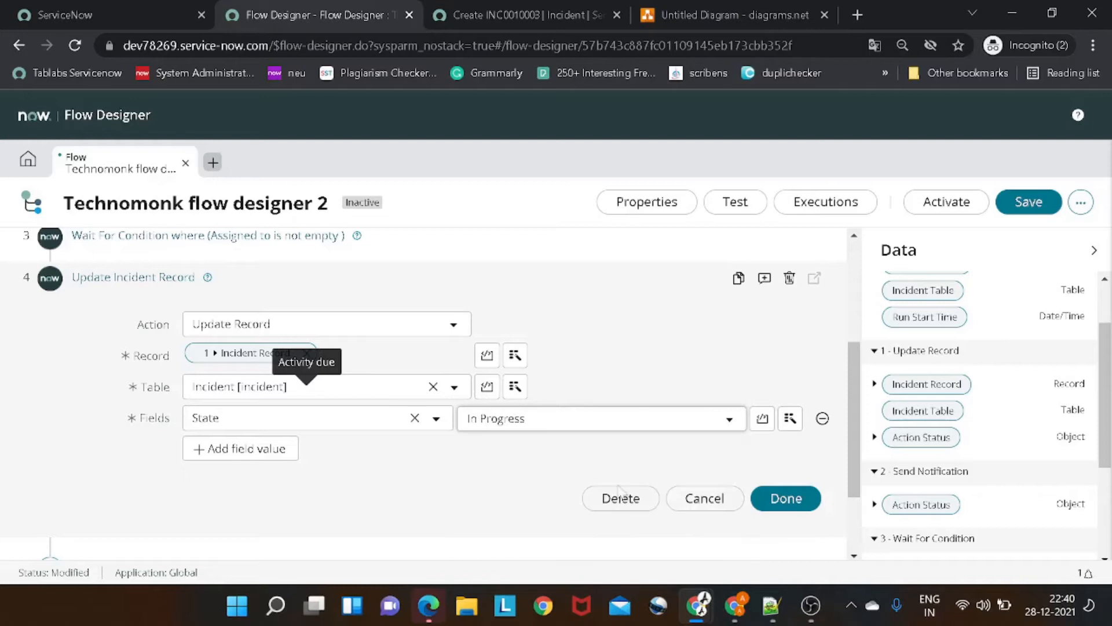
click(799, 499)
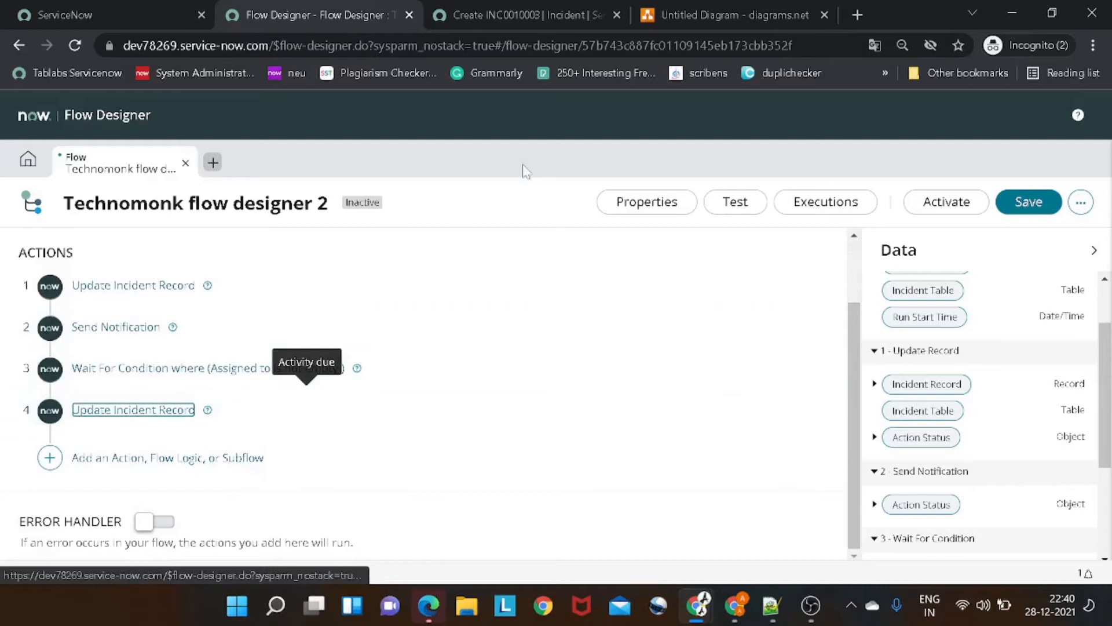
- Switch to the diagrams.net flowchart and check which step follows "Move incident to inProgress"
click(731, 22)
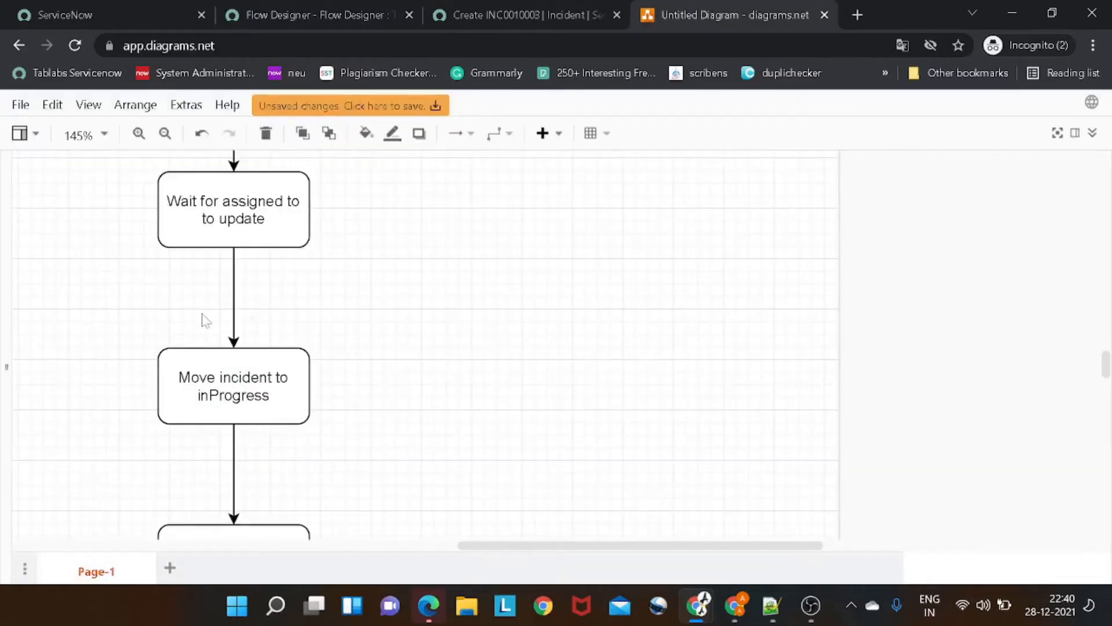
scroll(356, 358, down, 3)
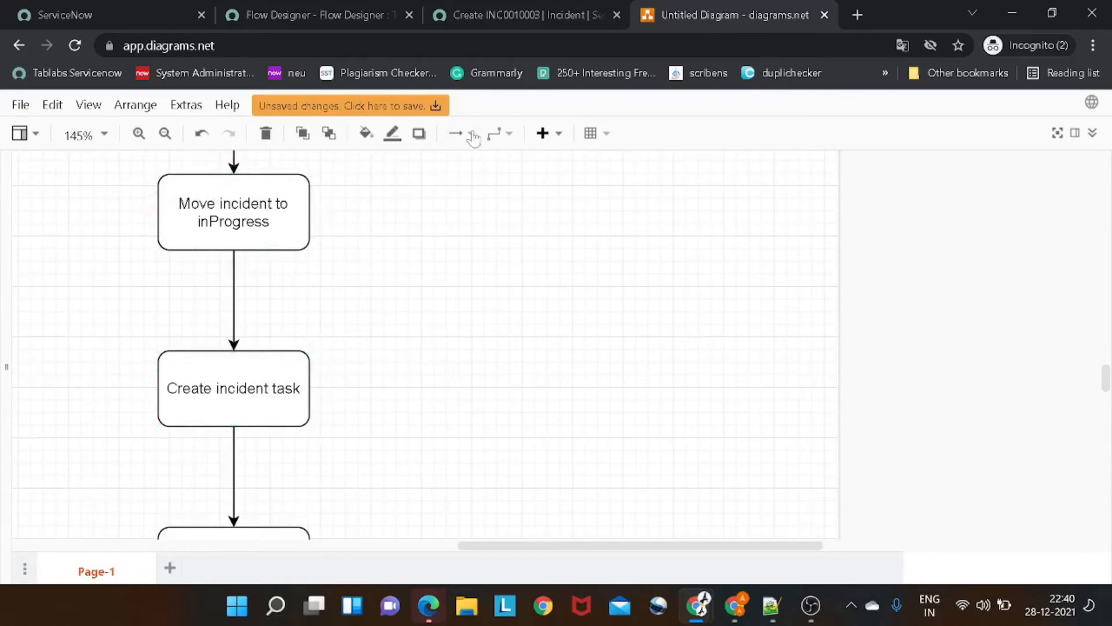
- Return to Flow Designer and add a Create Record action after the second Update Incident Record step
click(353, 25)
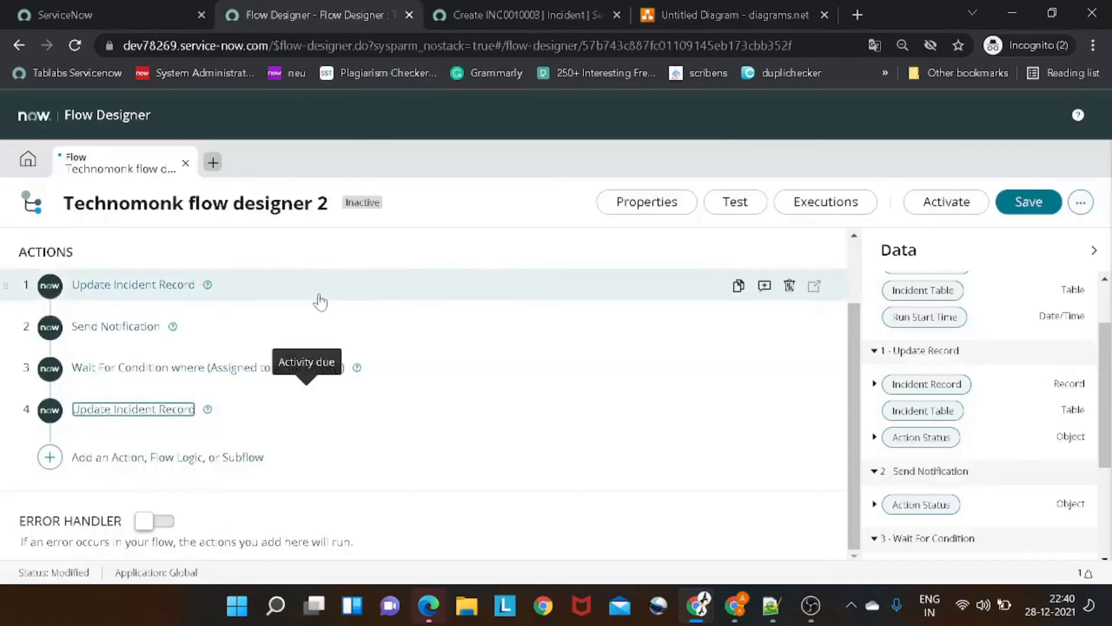
click(50, 457)
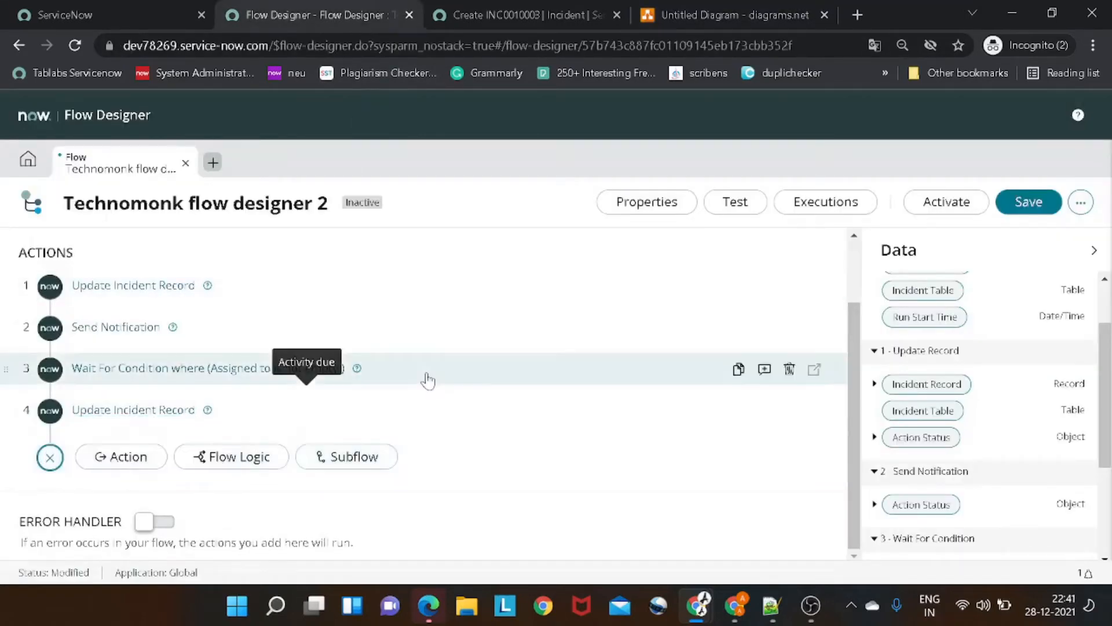
click(109, 463)
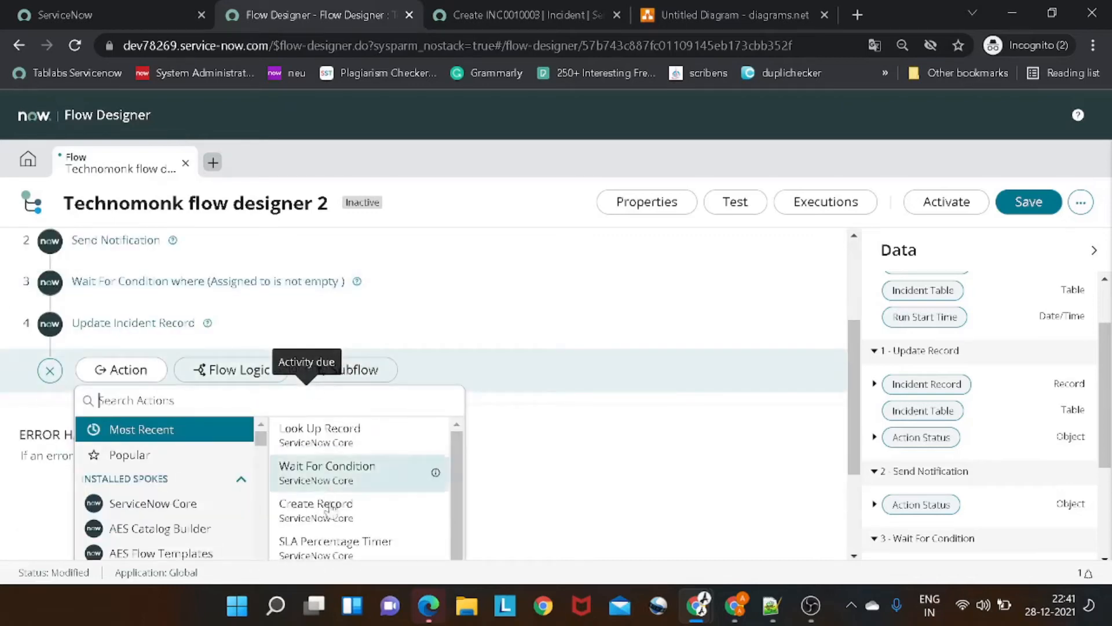
click(332, 530)
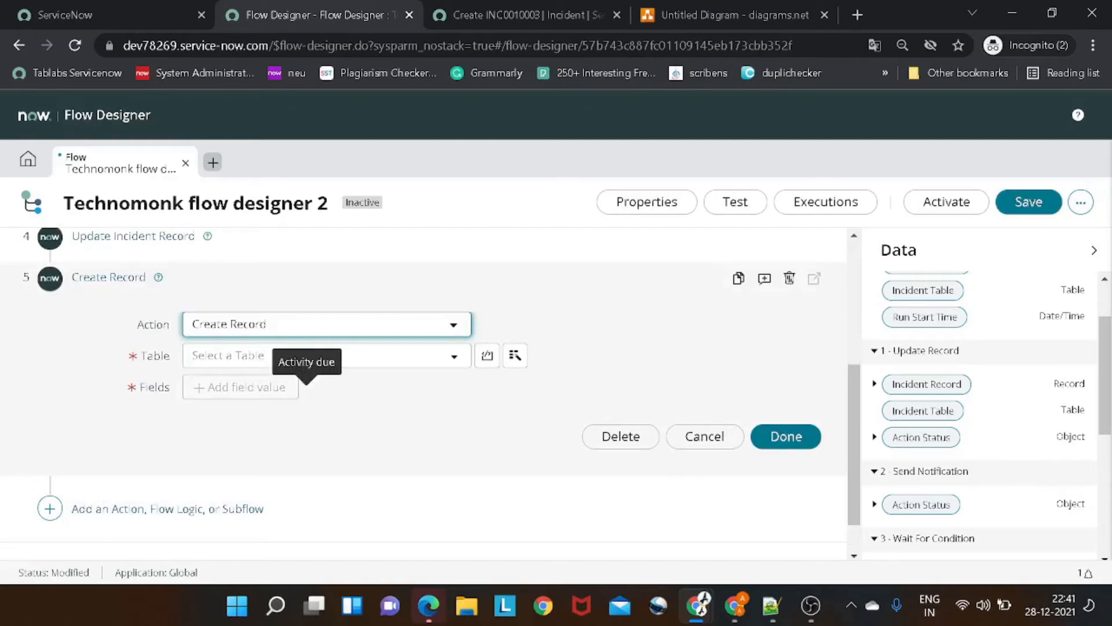
click(346, 354)
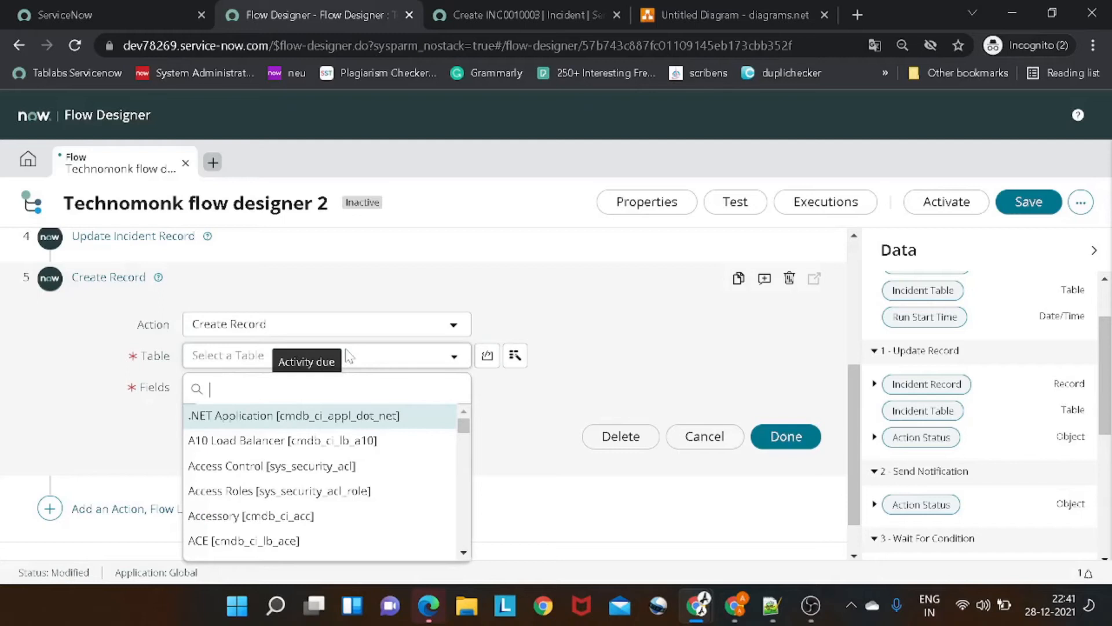
text(Incide)
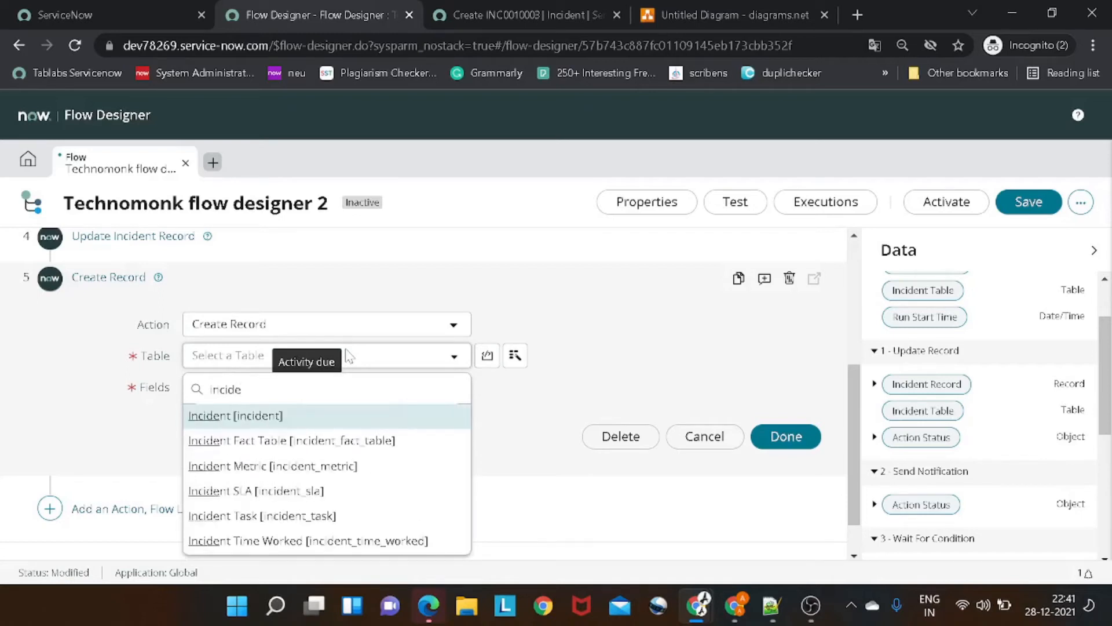
click(331, 416)
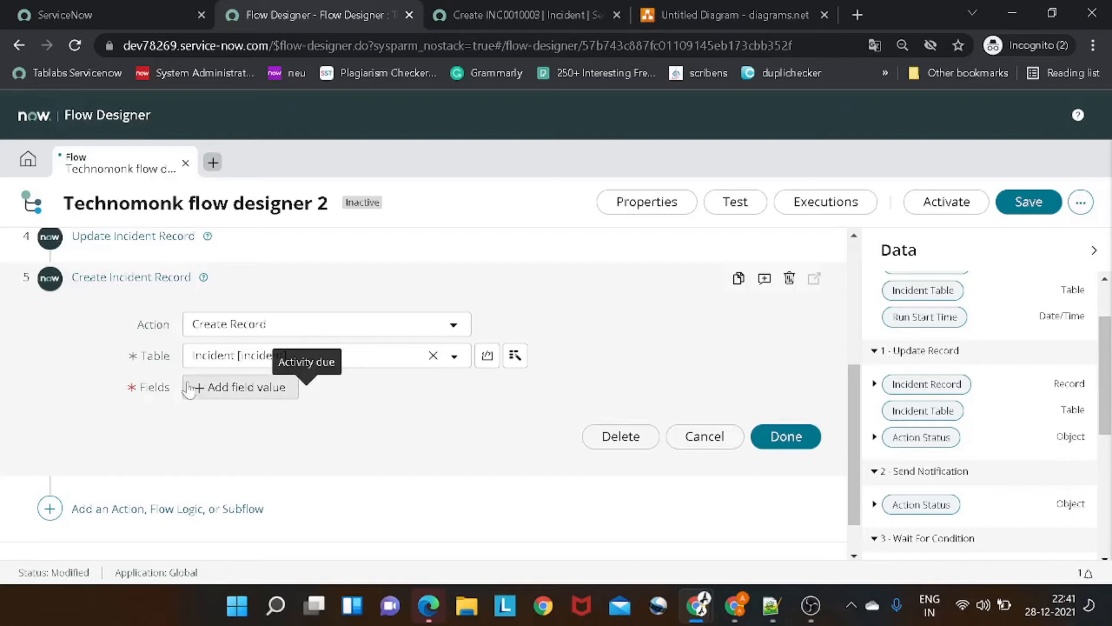
click(241, 397)
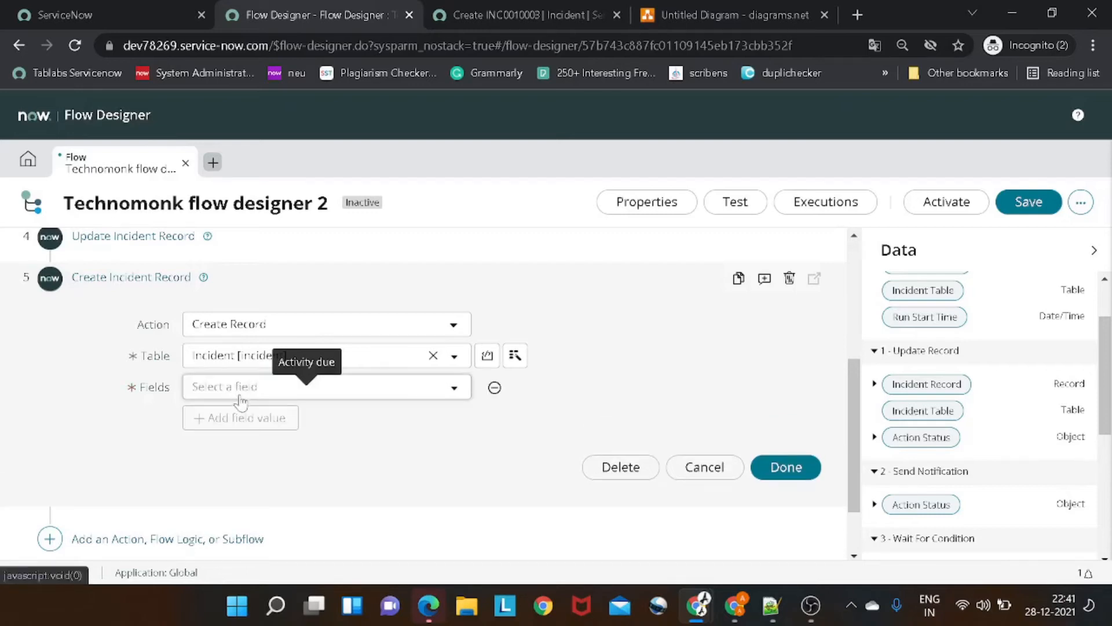
click(242, 400)
text(inc)
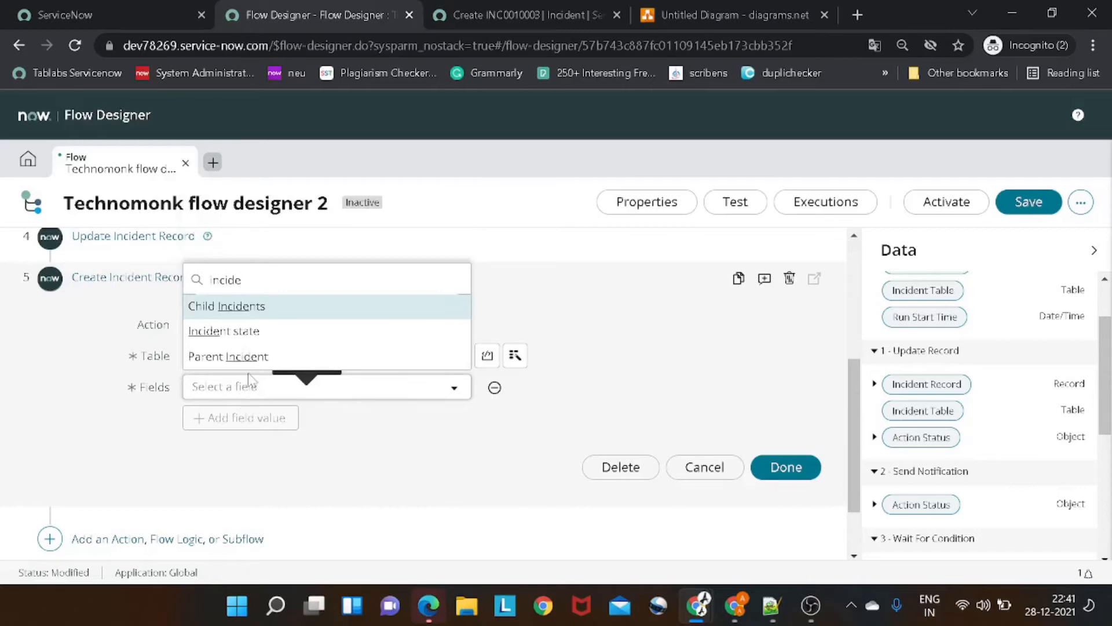
key(BackSpace)
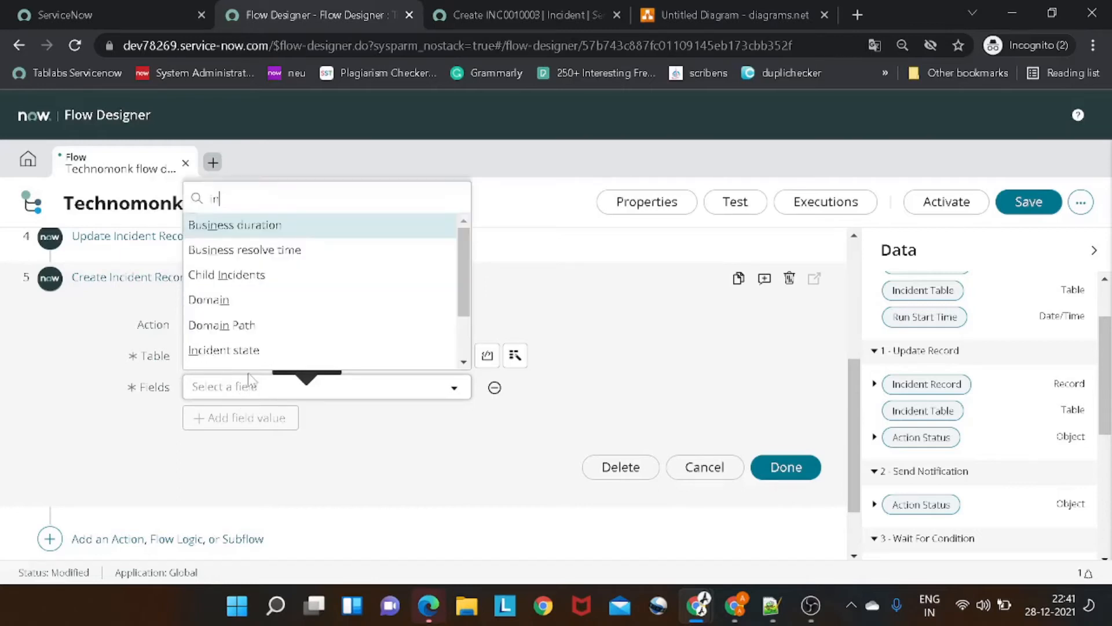
key(BackSpace)
key(BackSpace)
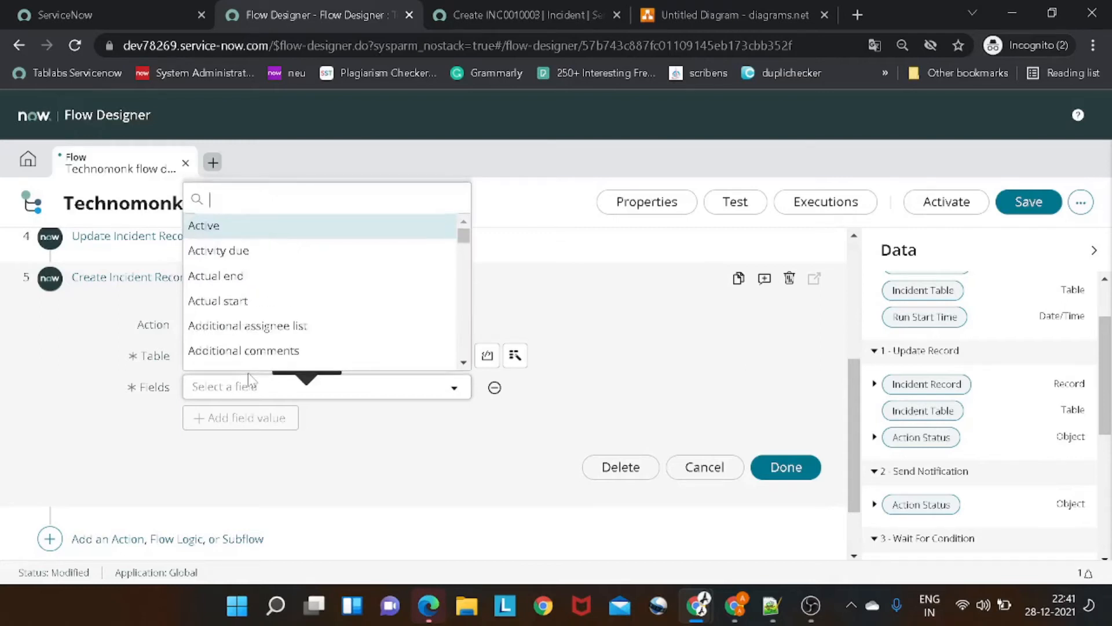
click(308, 164)
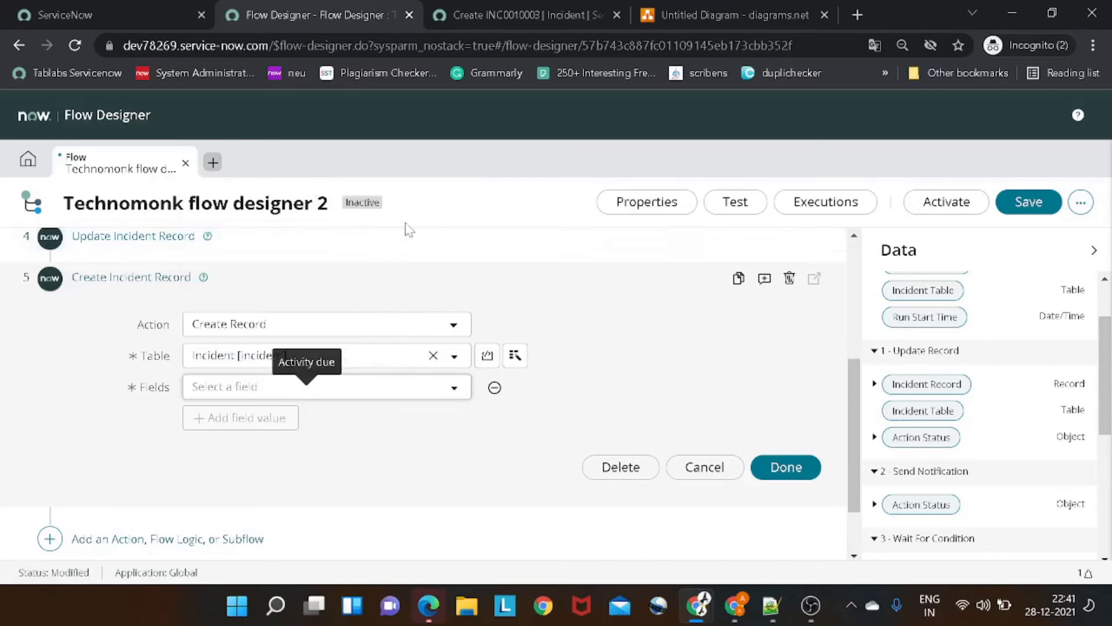
- Set the Create Record action's table to Incident Task [incident_task]
click(351, 357)
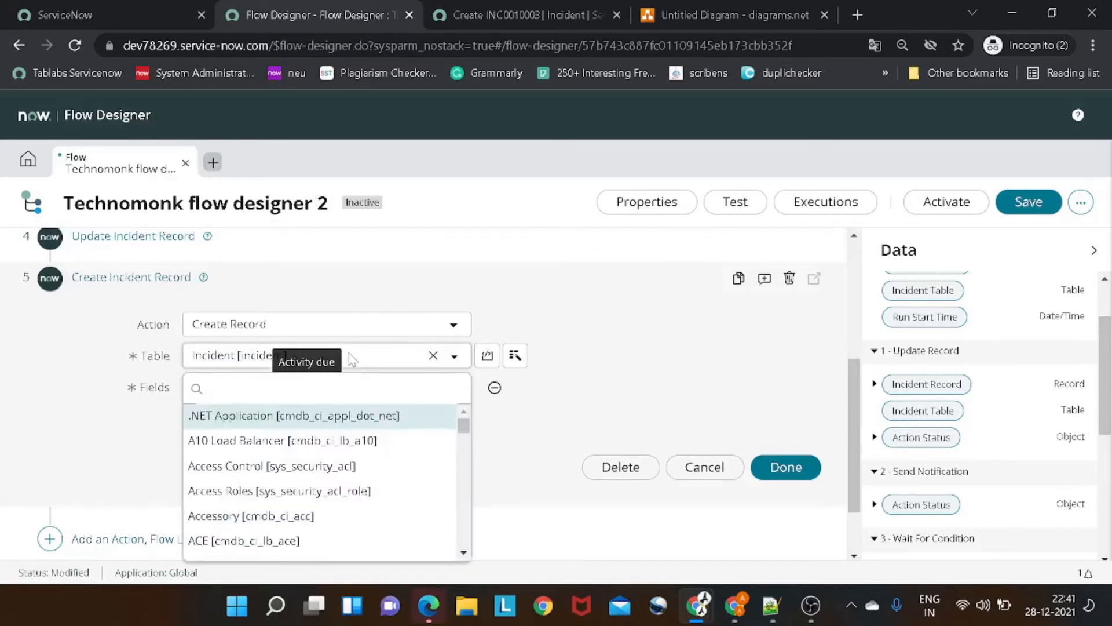
text(incident)
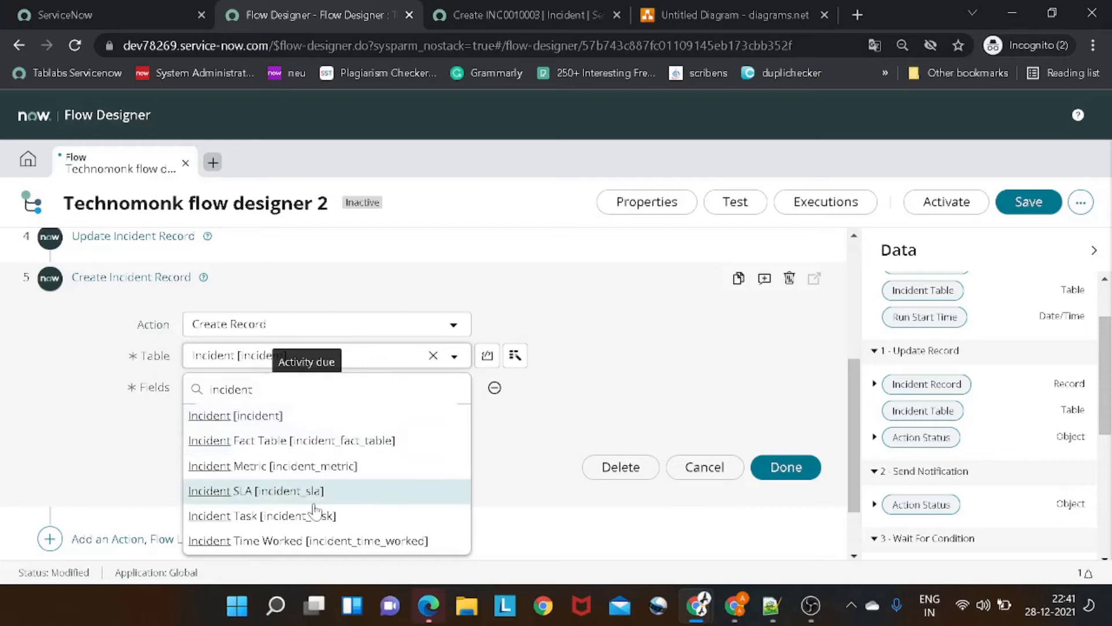
click(314, 523)
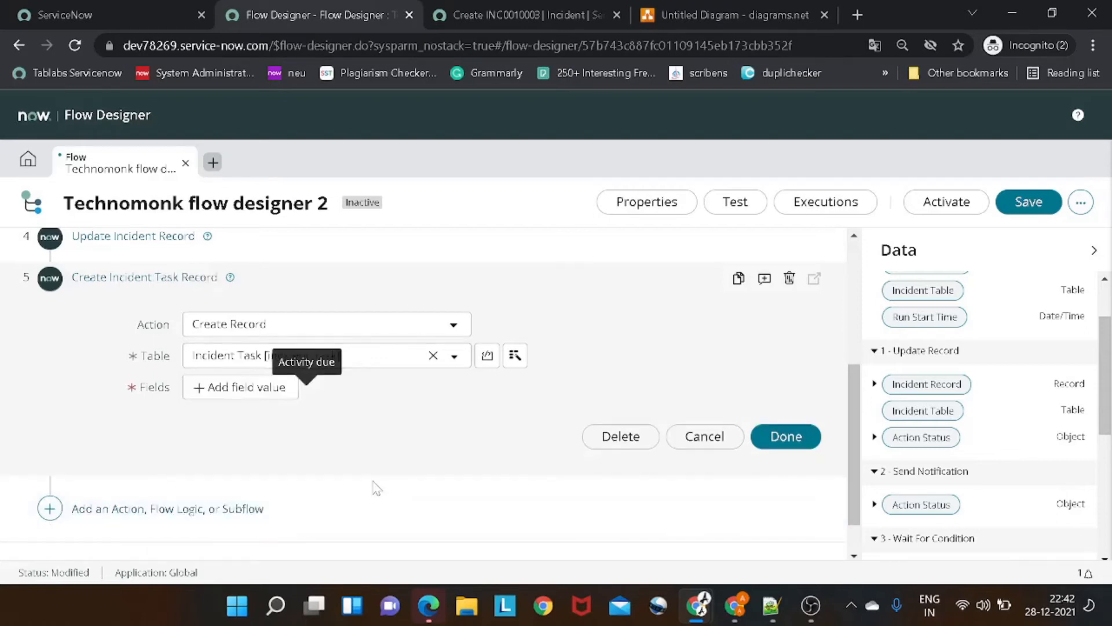
- Add the Incident field to the Create Record action and map it to the Incident Record from the first Update Record step
click(243, 394)
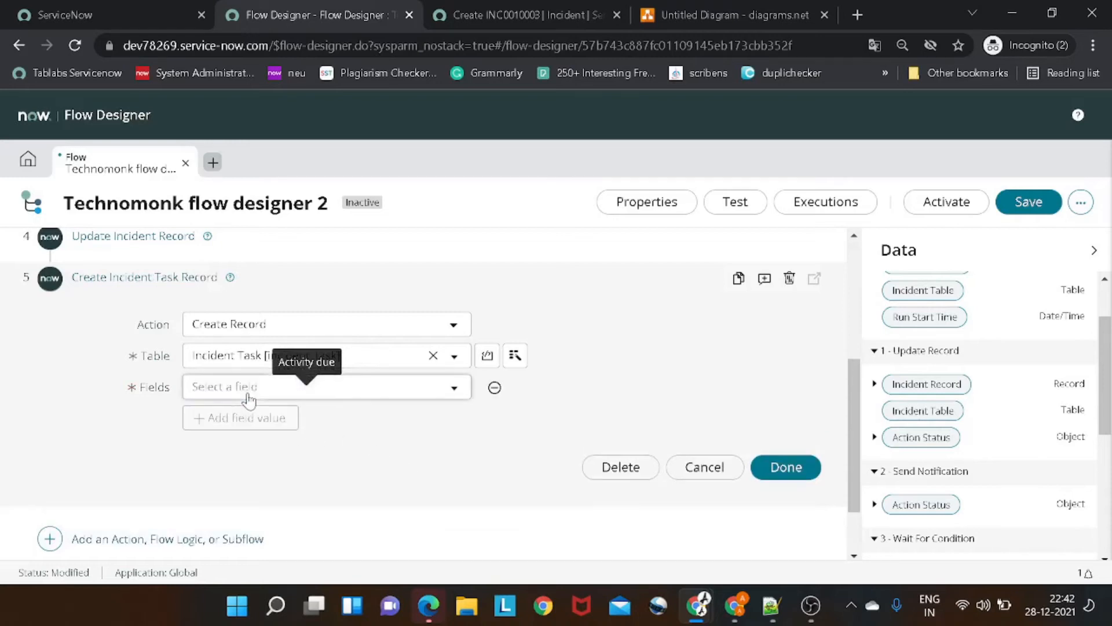
click(249, 397)
click(249, 399)
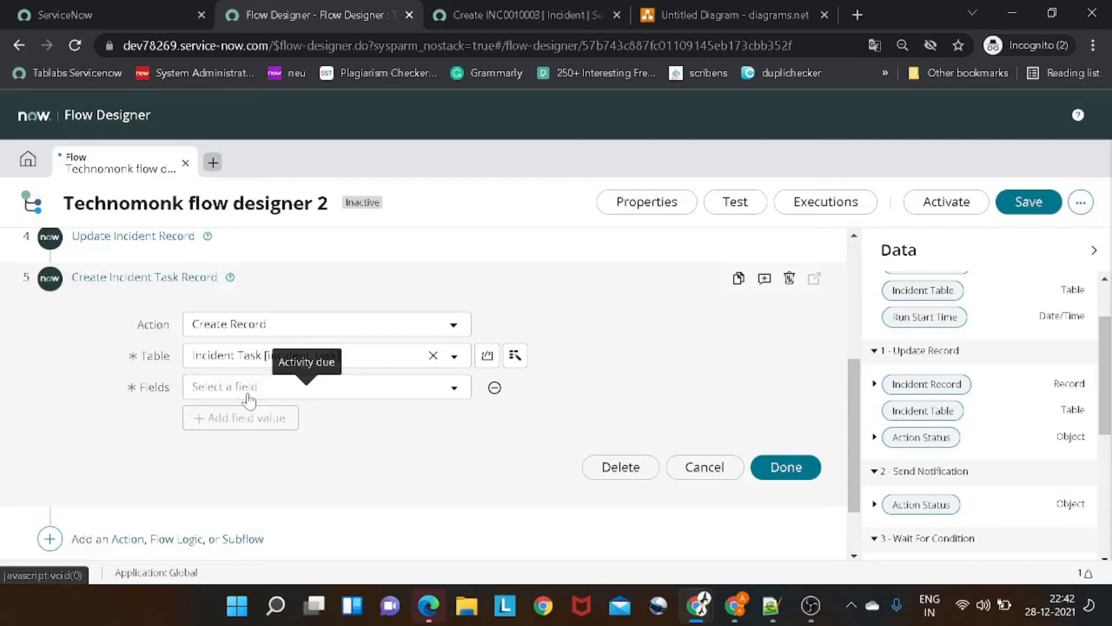
click(249, 394)
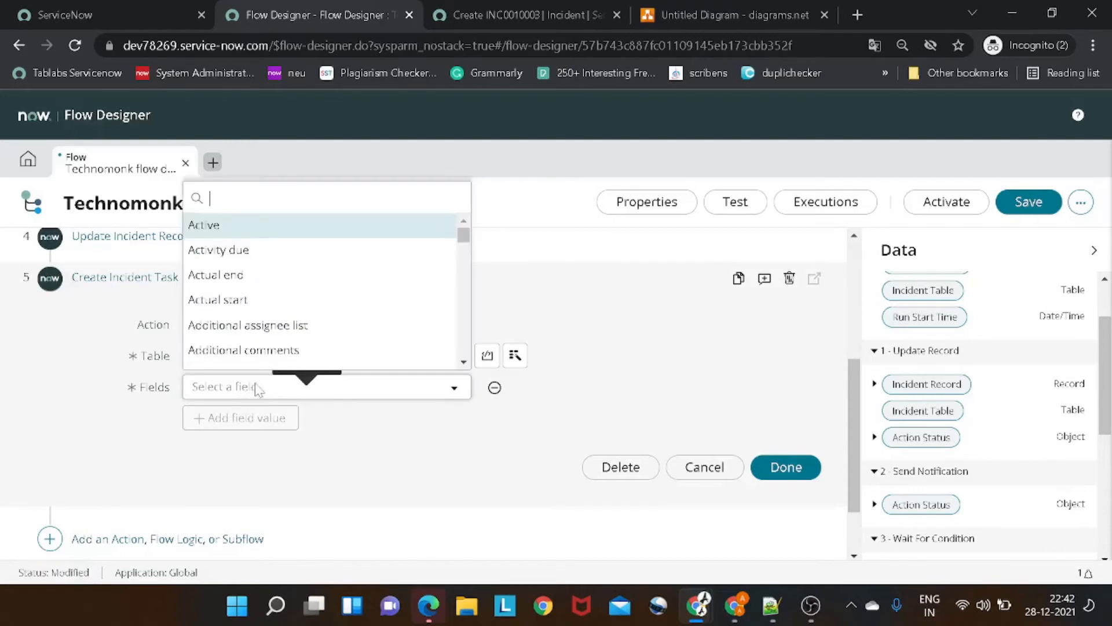
text(inc)
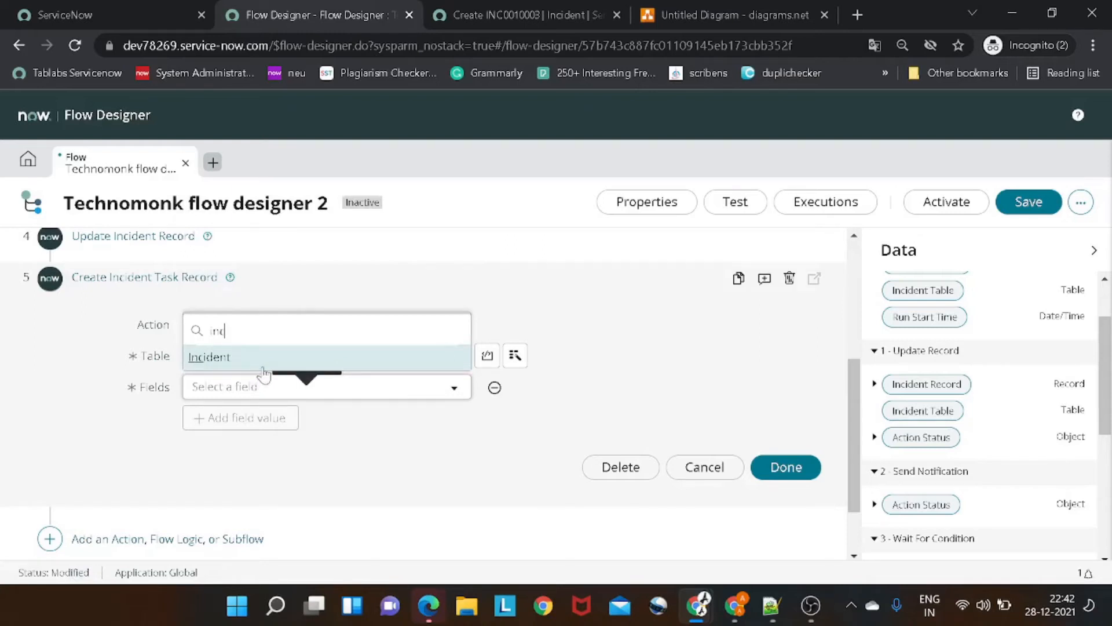
click(259, 365)
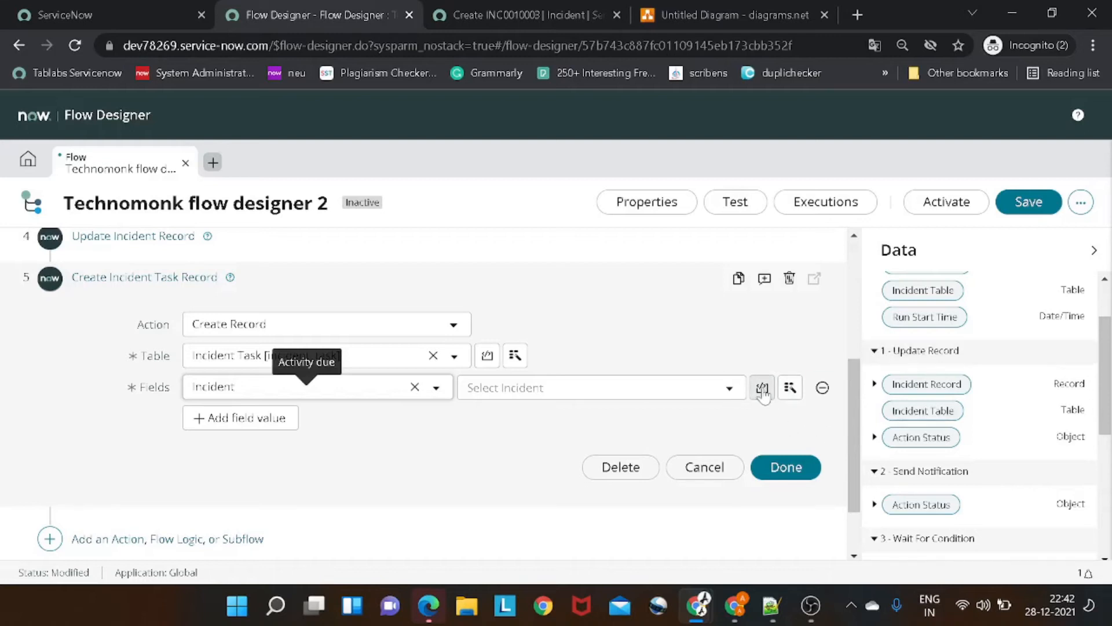
click(790, 391)
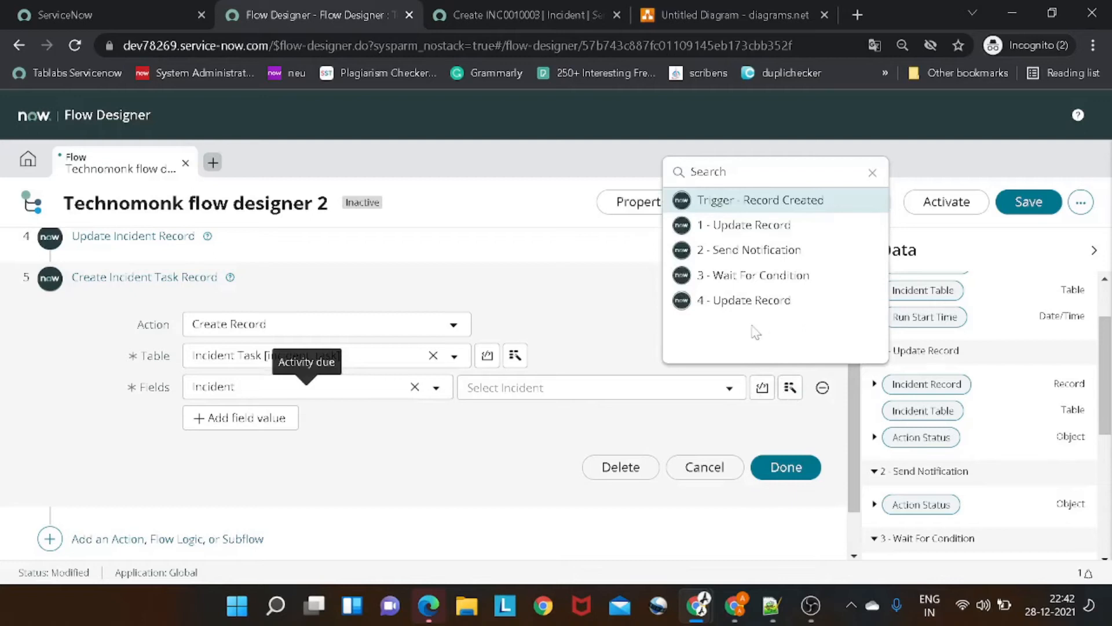
click(748, 226)
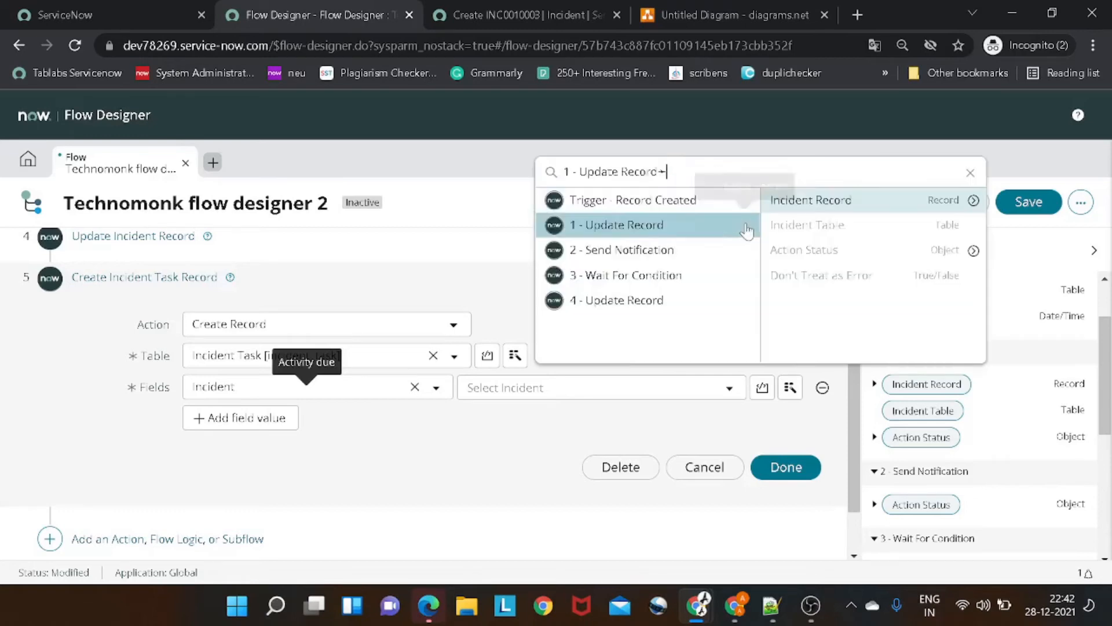
click(814, 202)
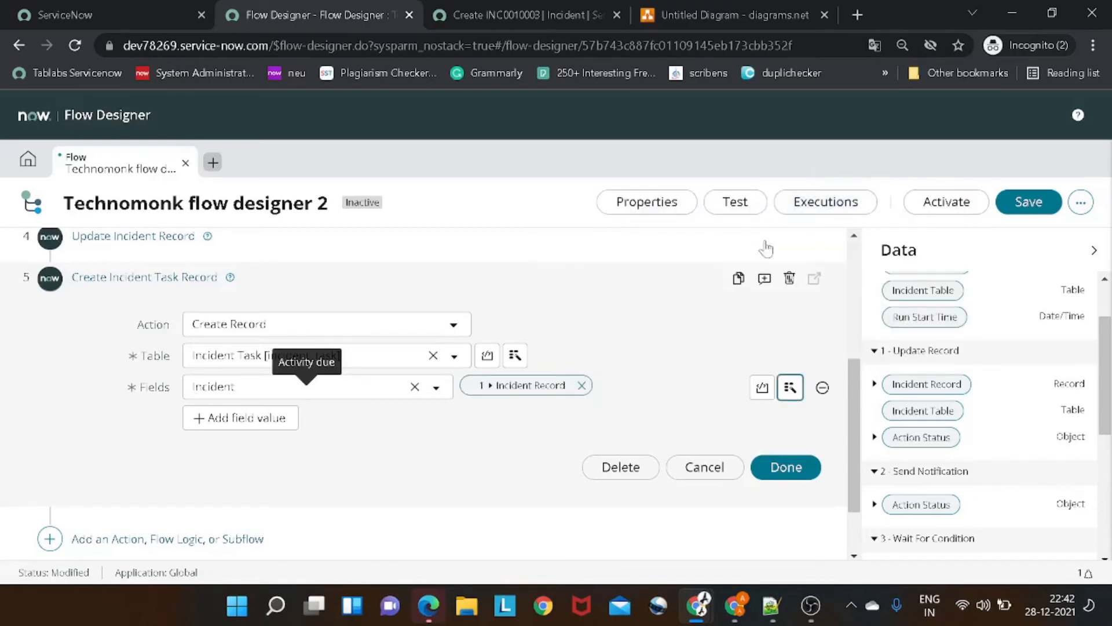
- Add Short description as a second field in the Create Incident Task Record action
click(280, 417)
click(283, 422)
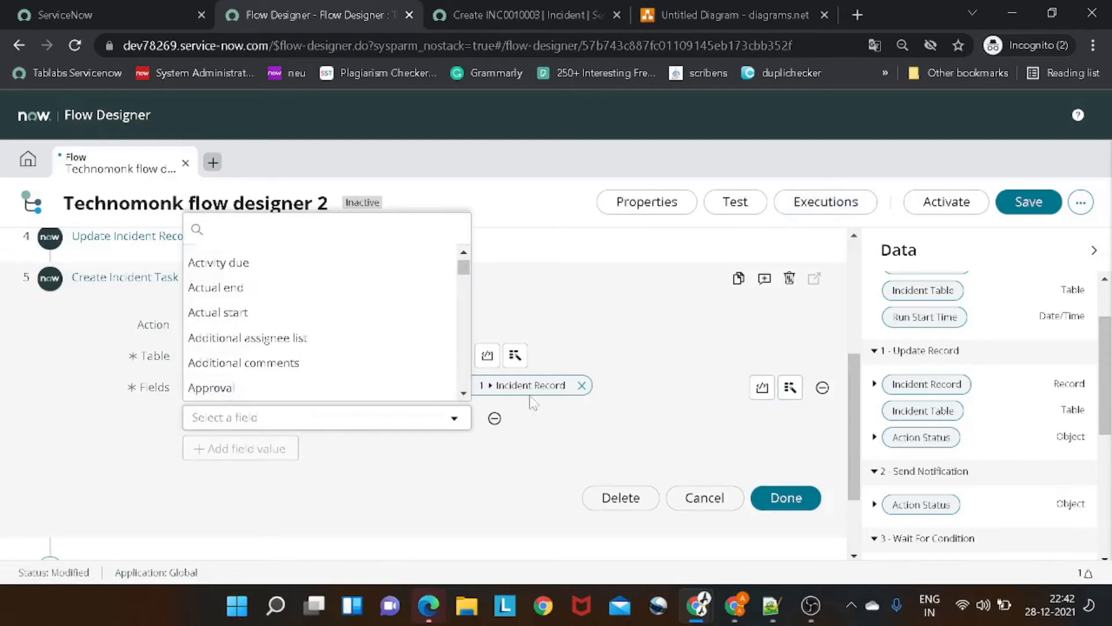
text(short)
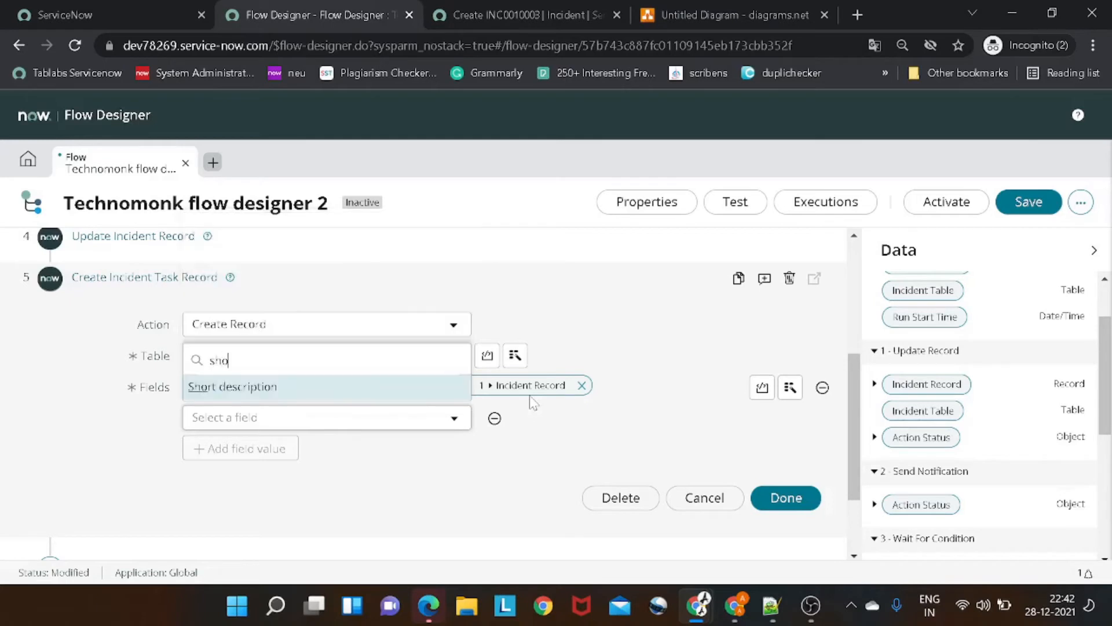
click(319, 394)
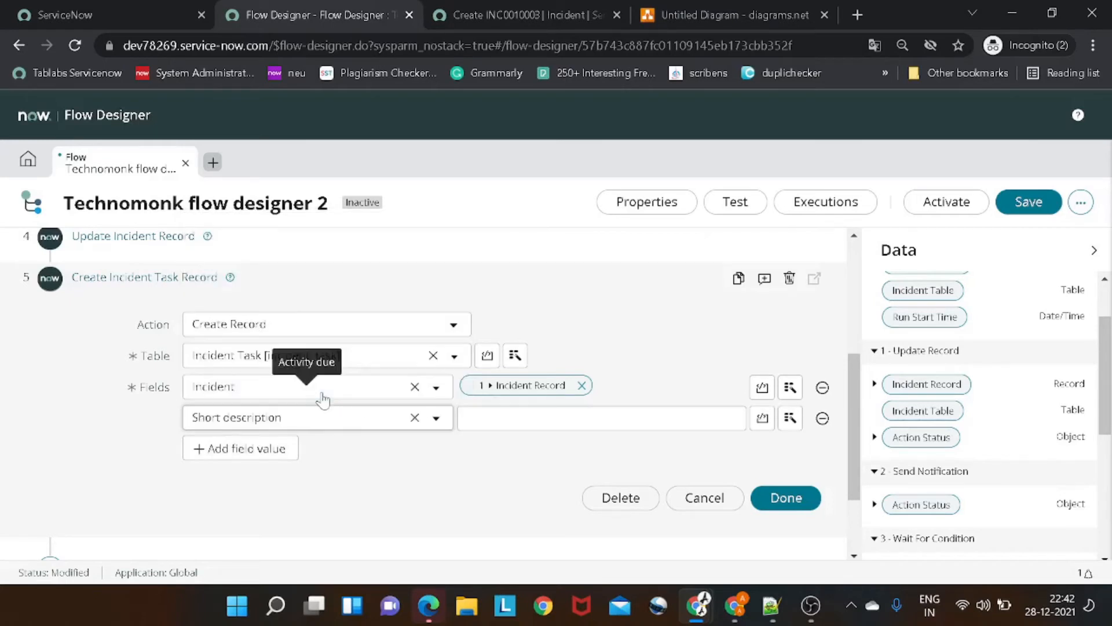
- Map Short description to the Incident Record's Short description from the first Update Record step and finish the Create Record action
click(790, 419)
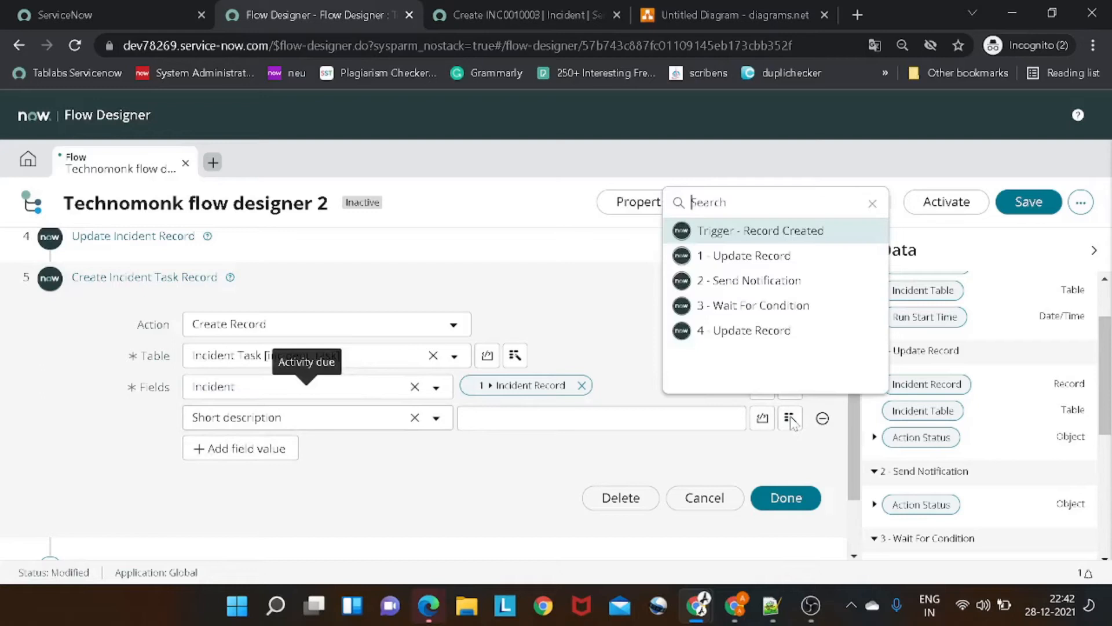
click(780, 256)
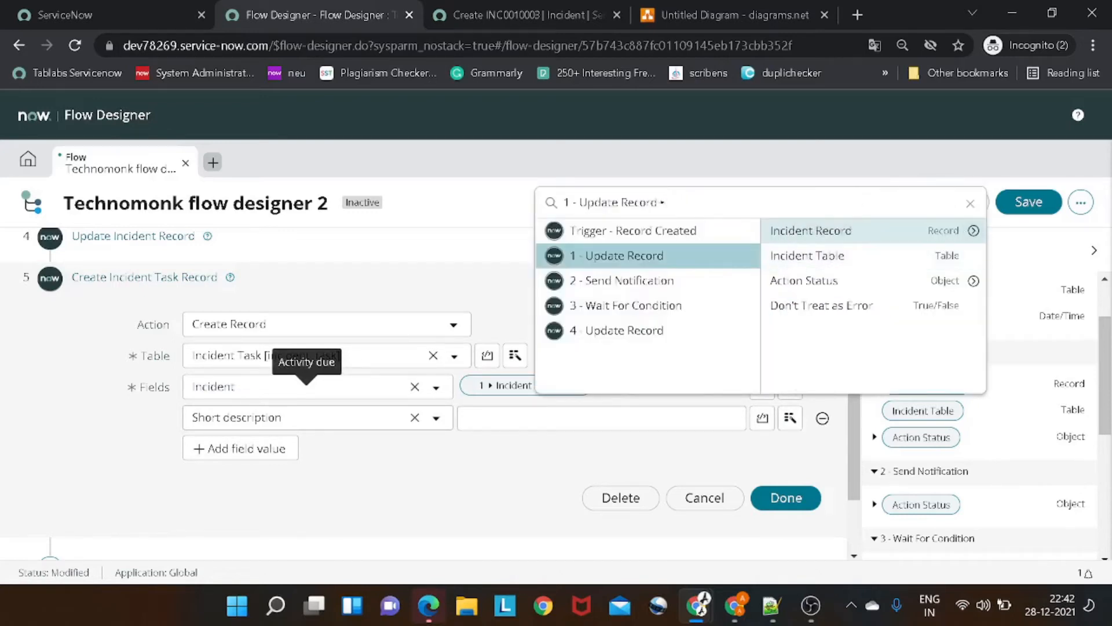
click(974, 232)
scroll(927, 267, down, 5)
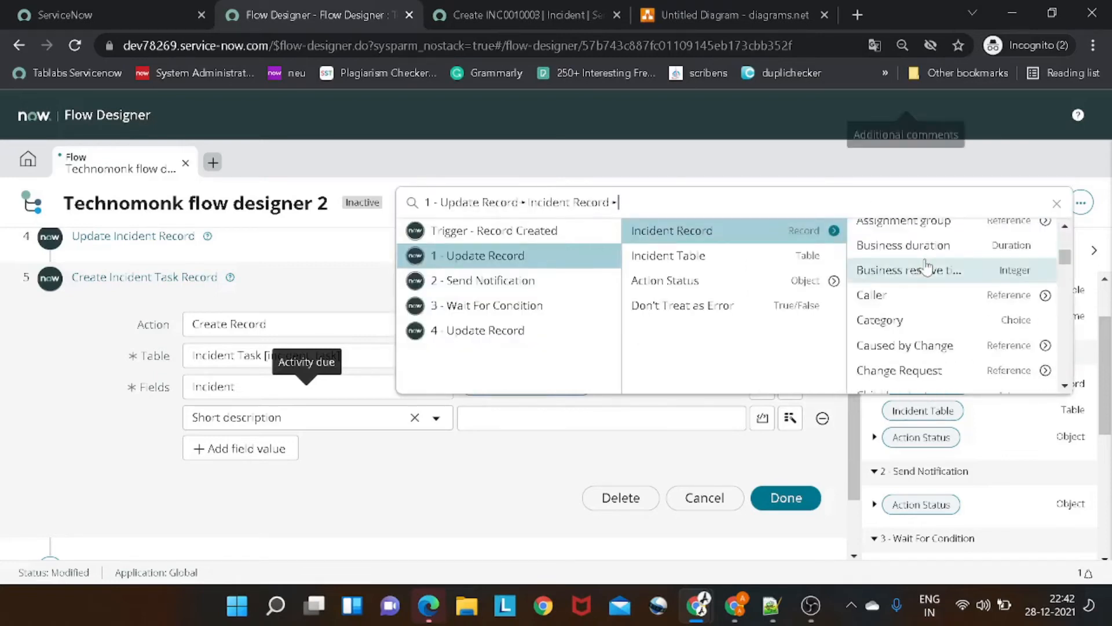
scroll(927, 266, down, 20)
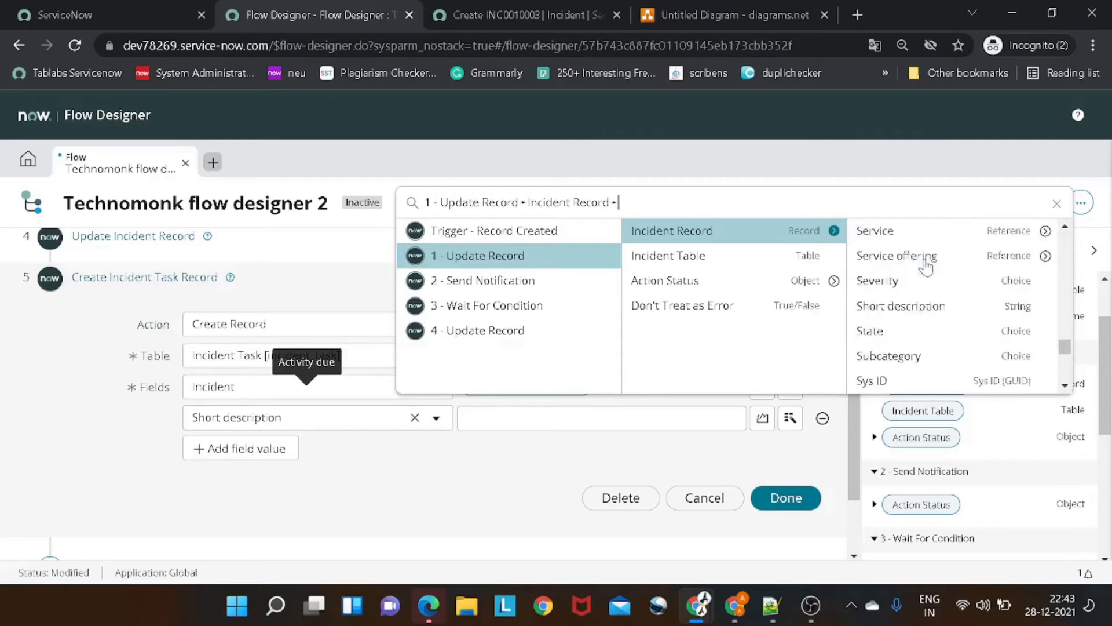
scroll(926, 265, down, 3)
scroll(924, 267, up, 6)
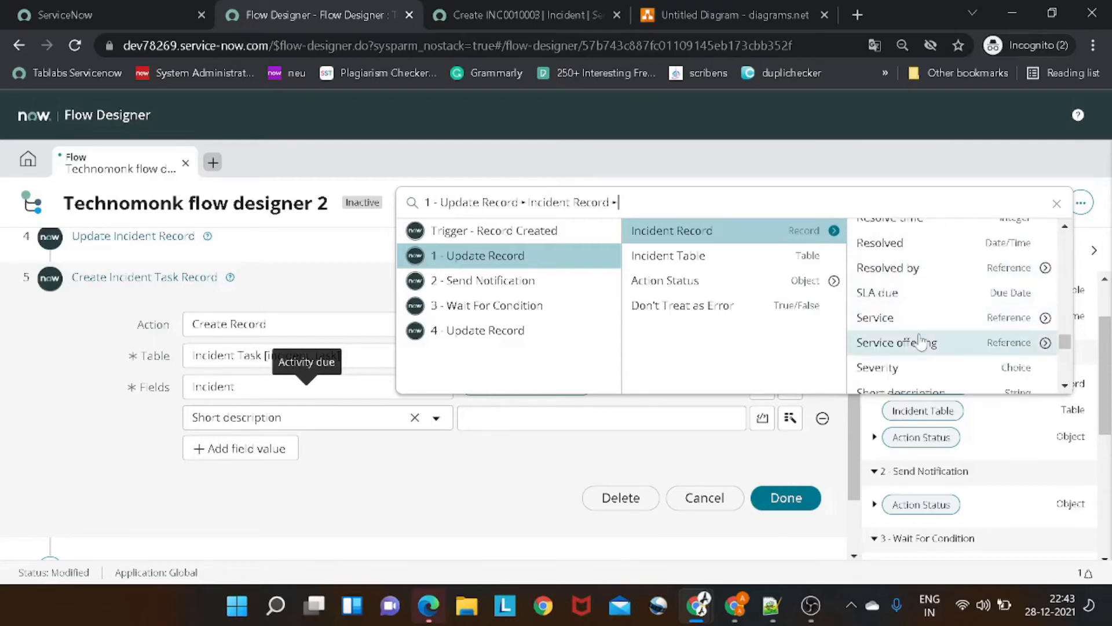
scroll(921, 342, down, 3)
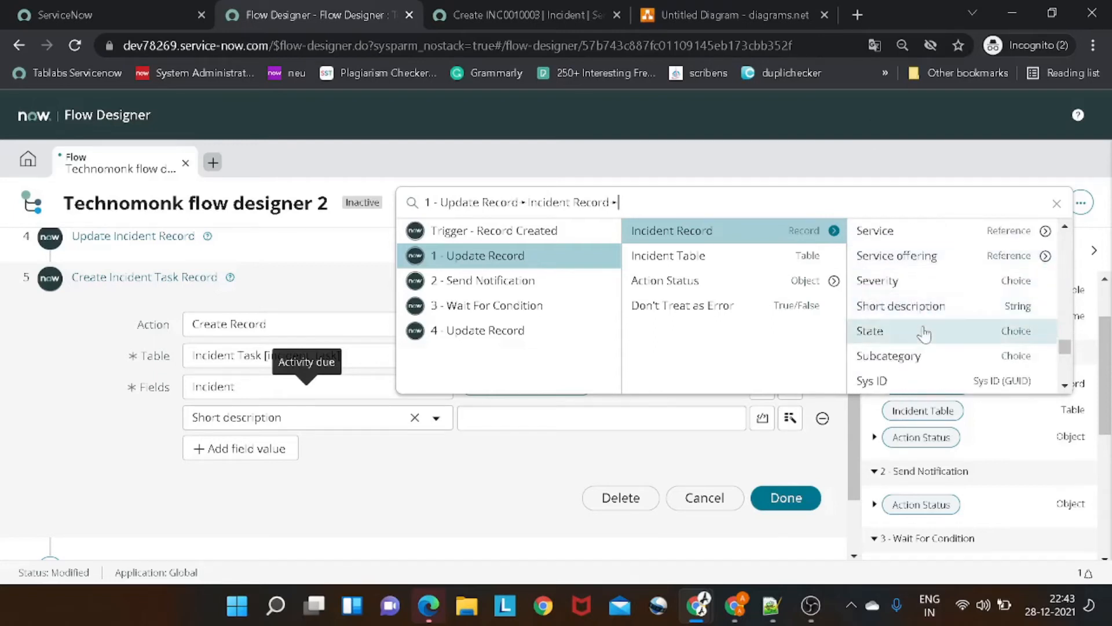
click(922, 310)
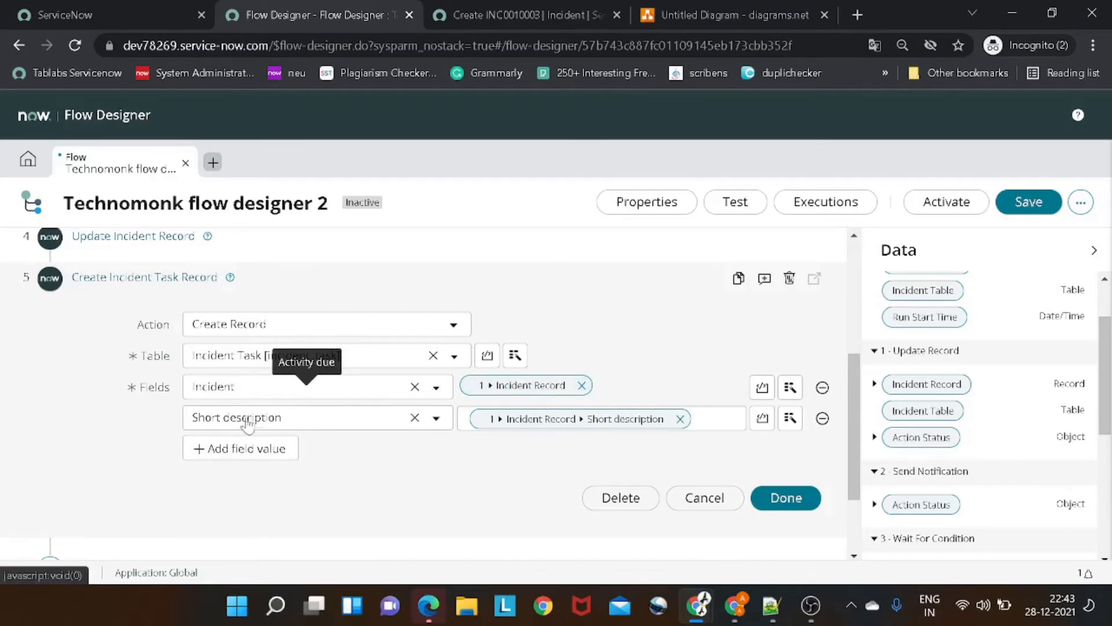
click(787, 498)
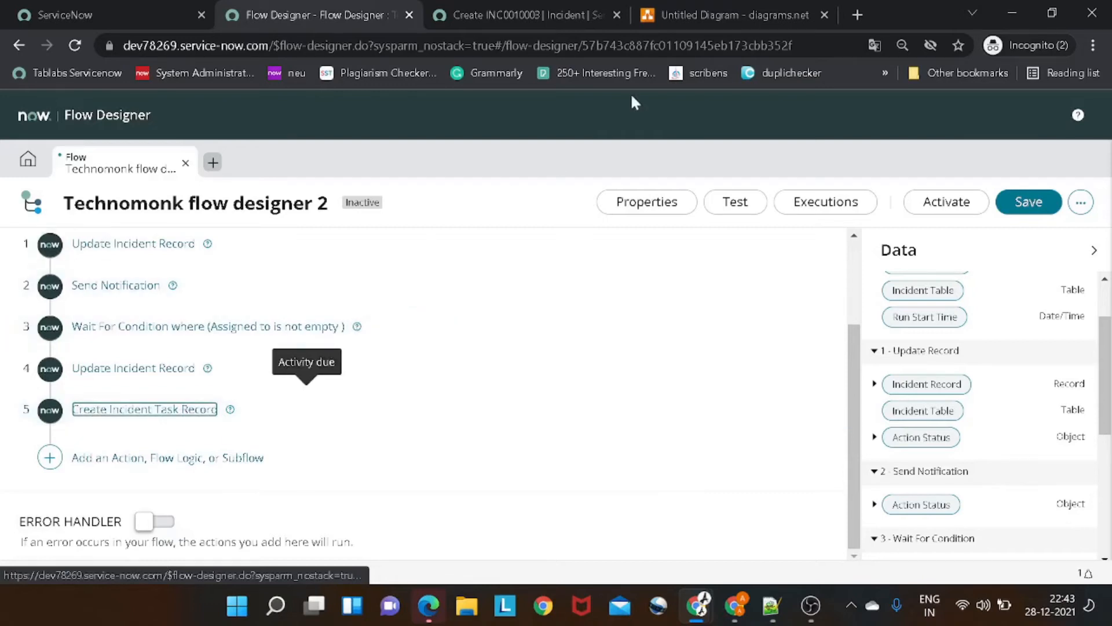
- Switch to the diagrams.net flowchart and check which step follows "Create incident task"
click(698, 18)
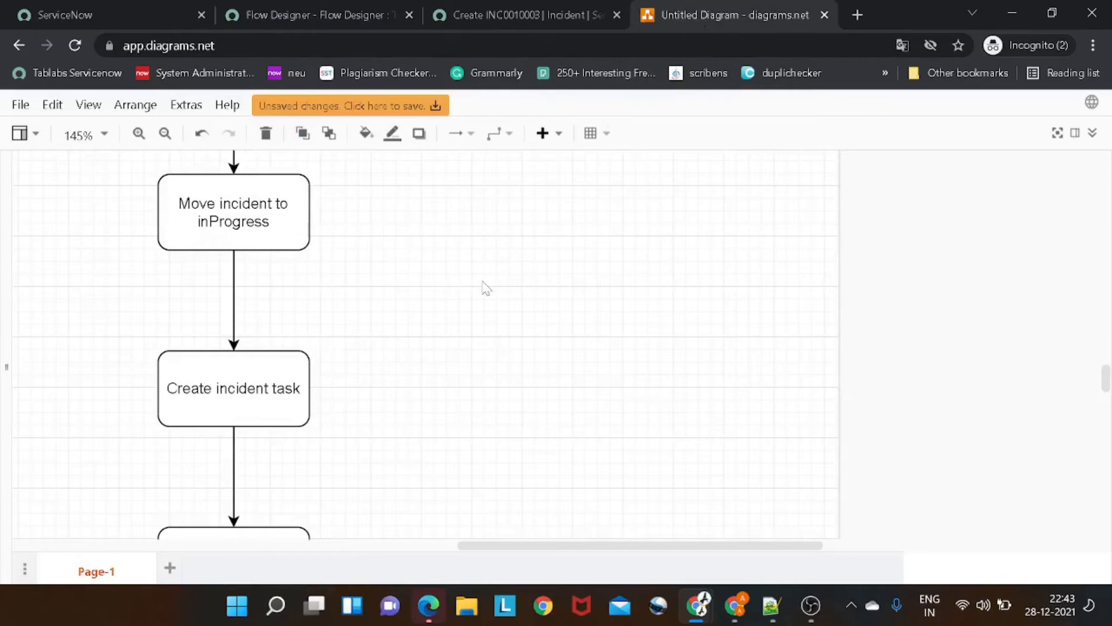
scroll(486, 288, down, 3)
scroll(485, 288, down, 3)
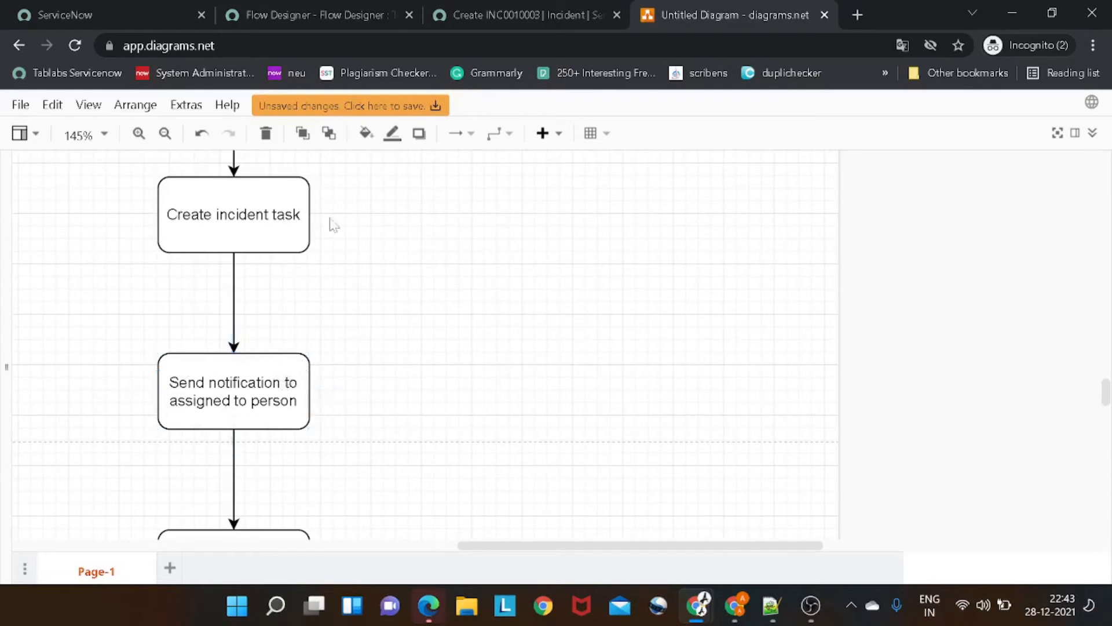
- Return to Flow Designer and add a Send Notification action after the Create Incident Task Record step
click(356, 14)
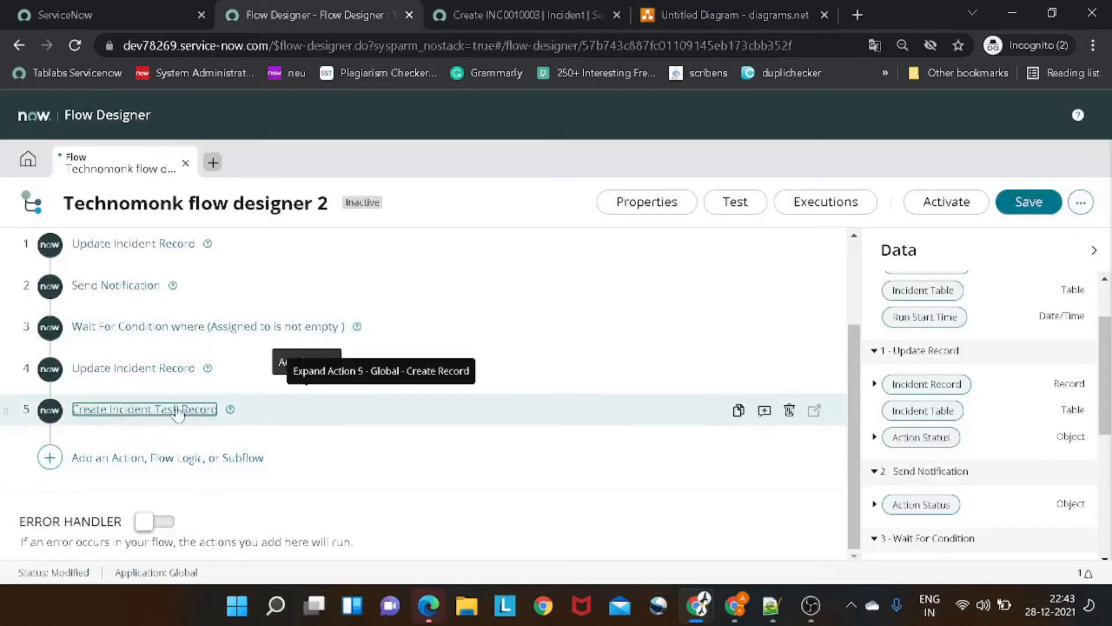
click(50, 457)
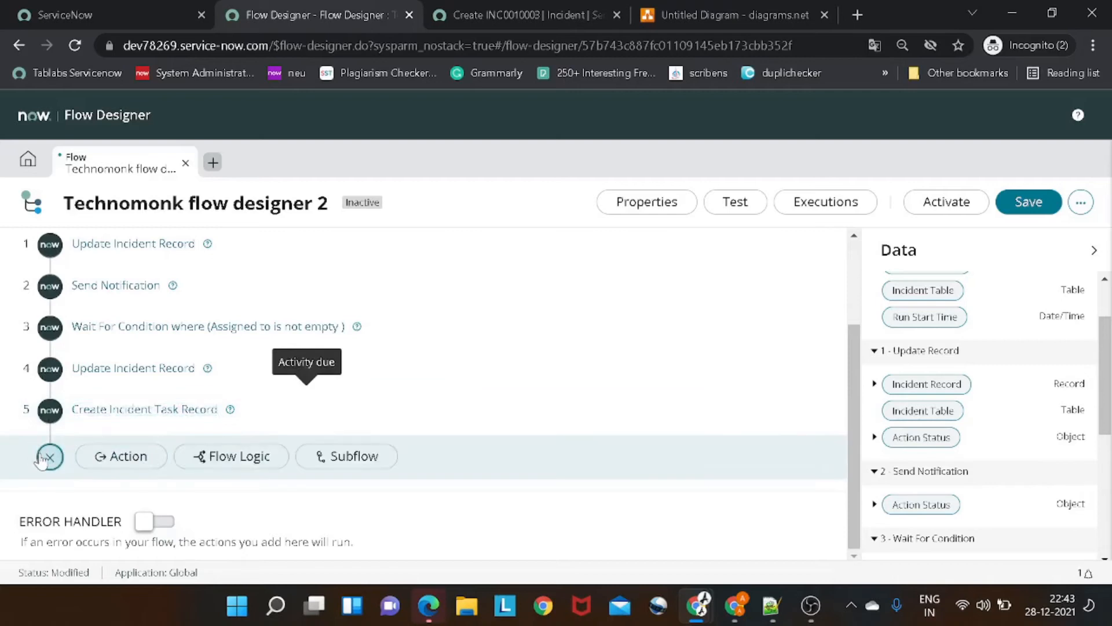
click(141, 467)
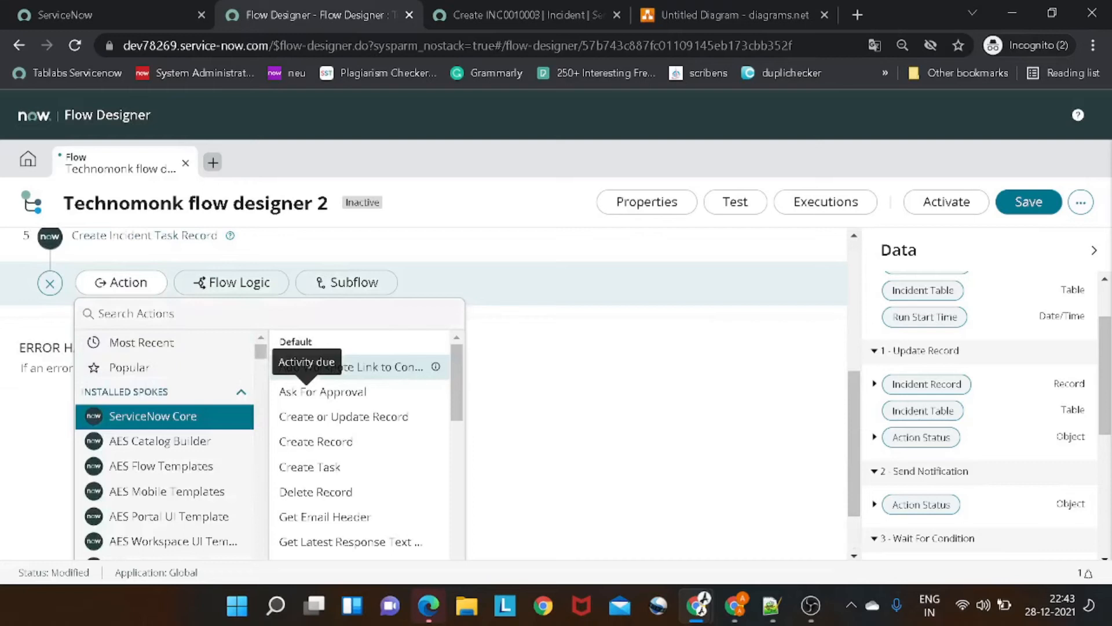
text(se)
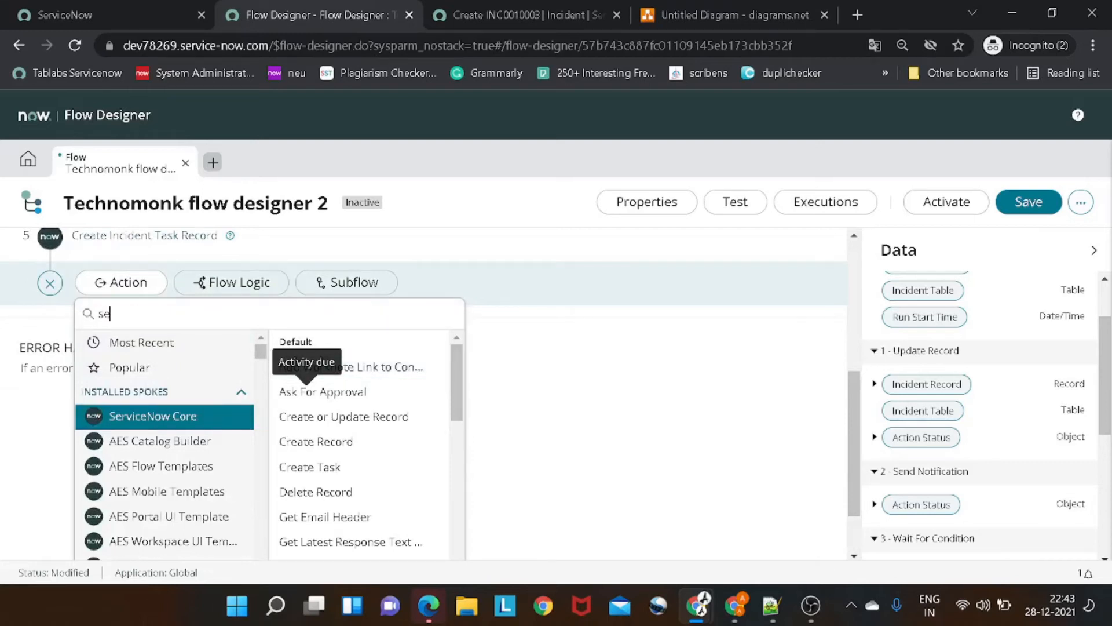
text(nd no)
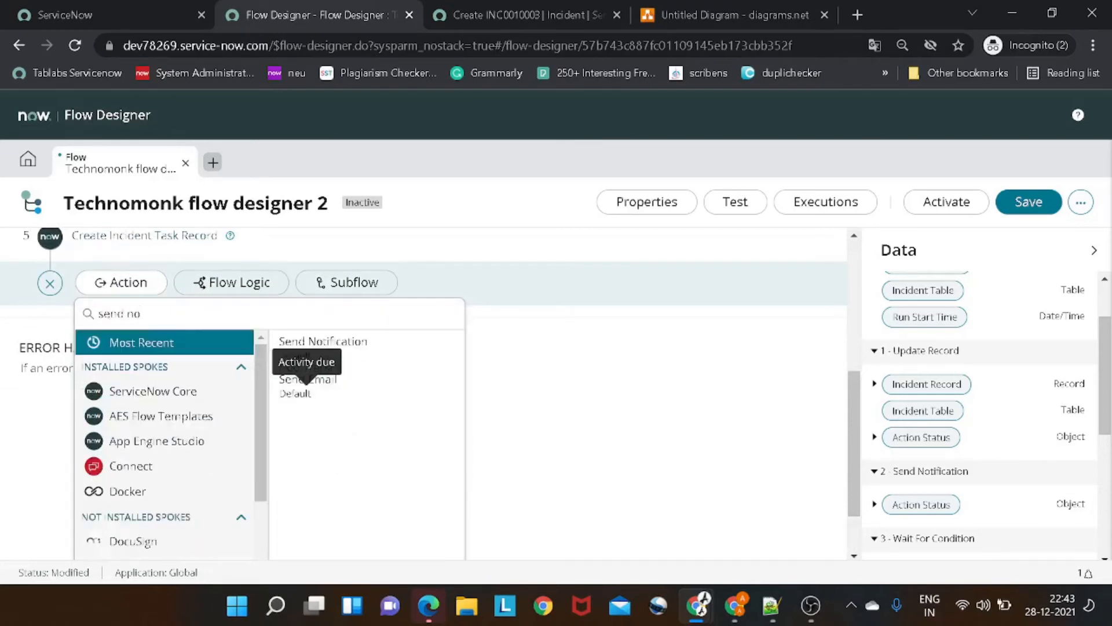
click(315, 342)
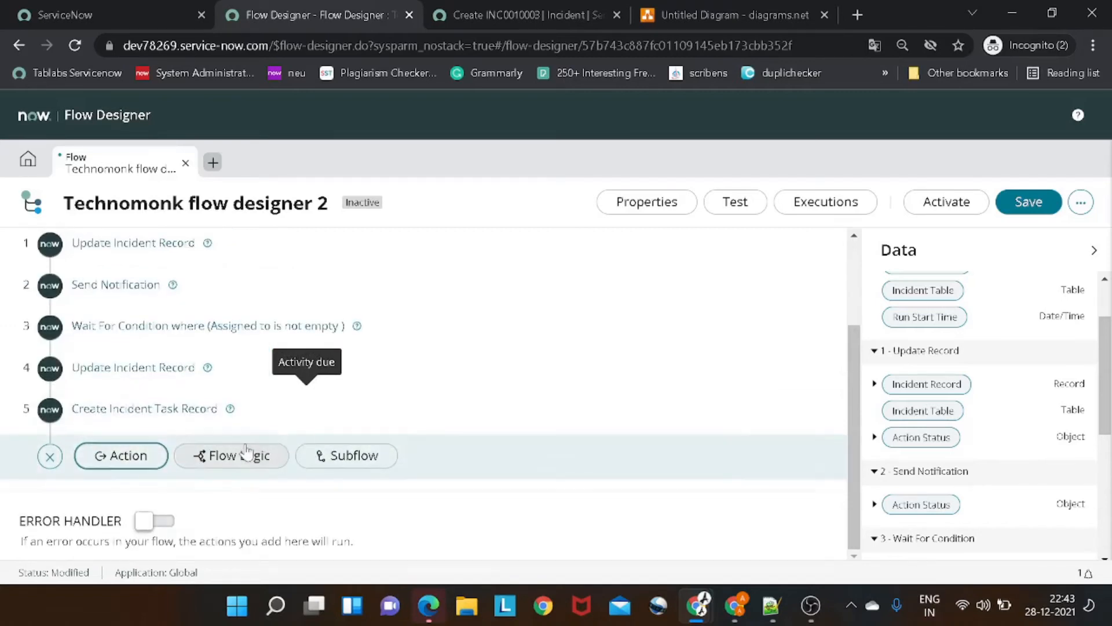
click(119, 456)
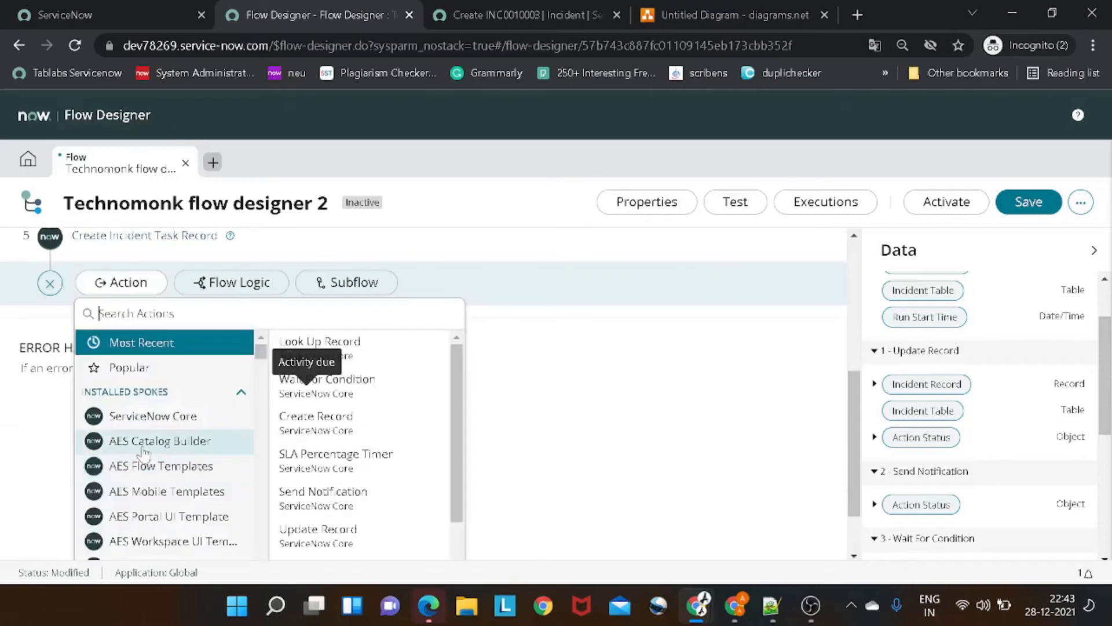
text(notif)
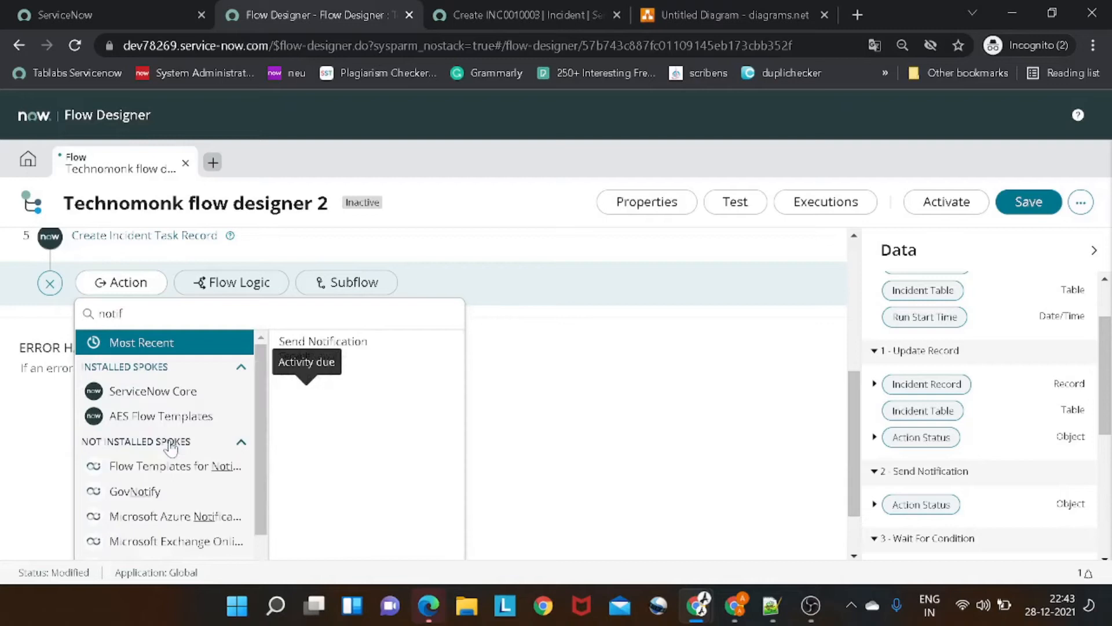
click(341, 343)
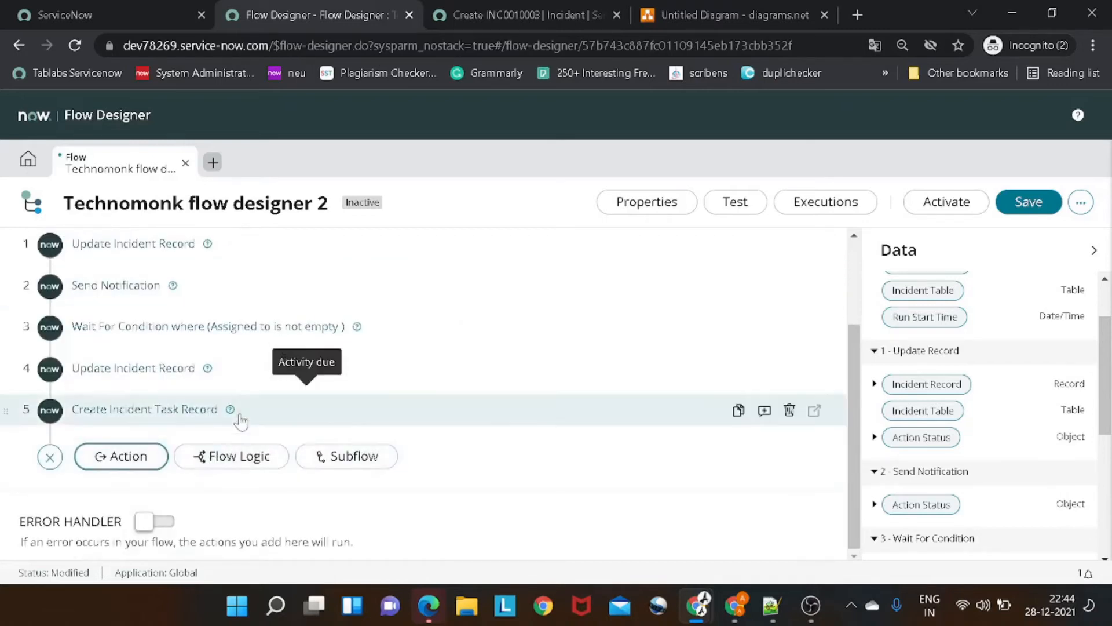
click(137, 461)
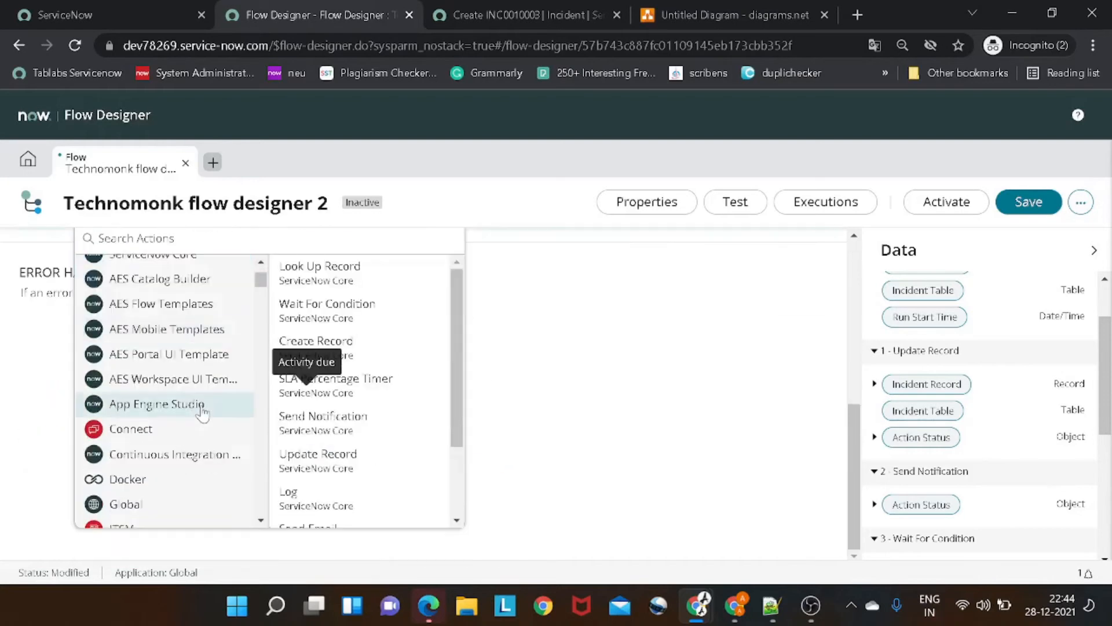
scroll(238, 368, up, 1)
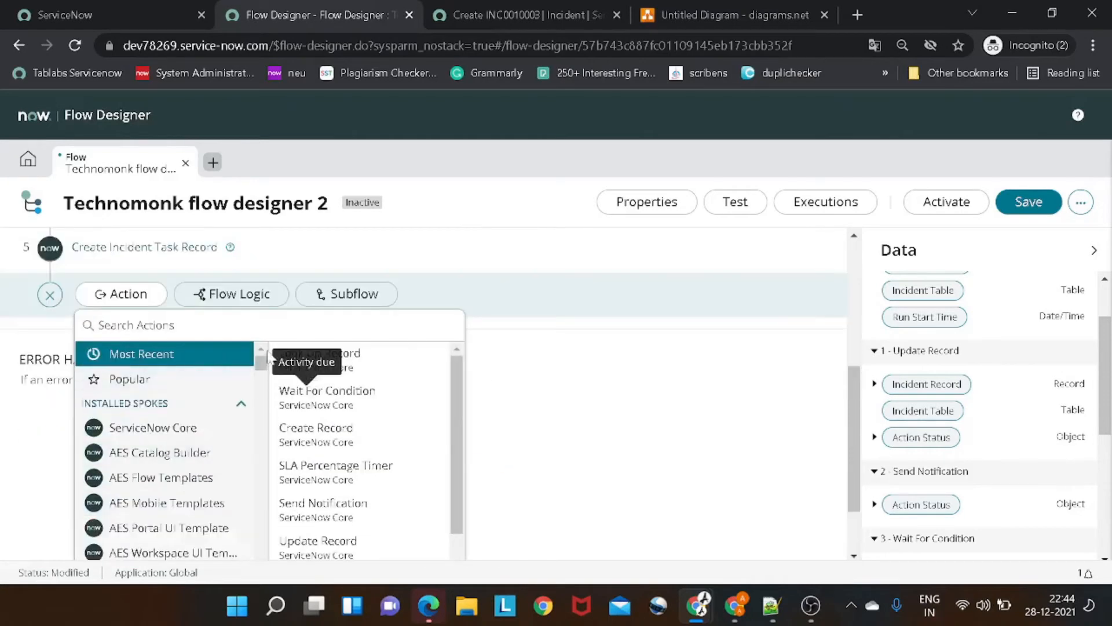
text(send)
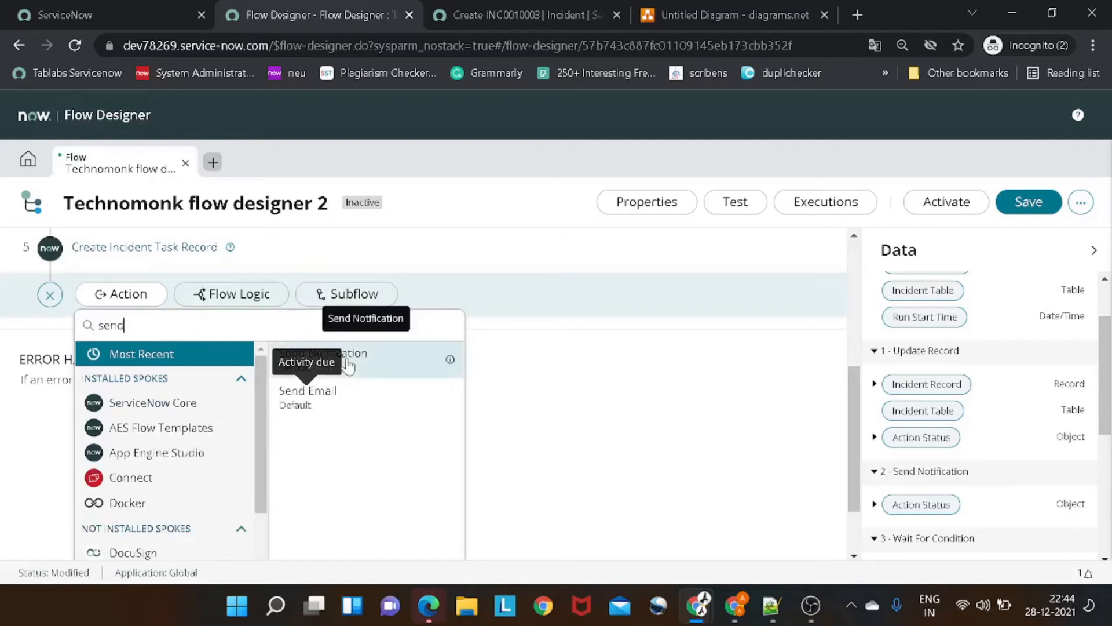
click(348, 364)
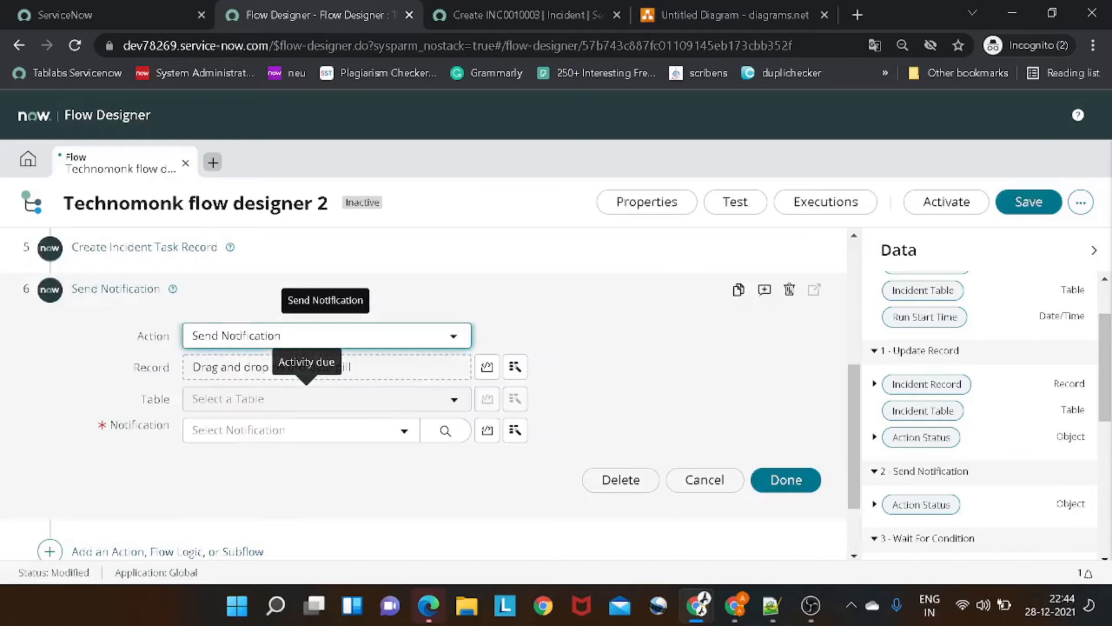
- Set the new Send Notification action's record to the Incident Record from the step 4 Update Record
scroll(442, 429, up, 1)
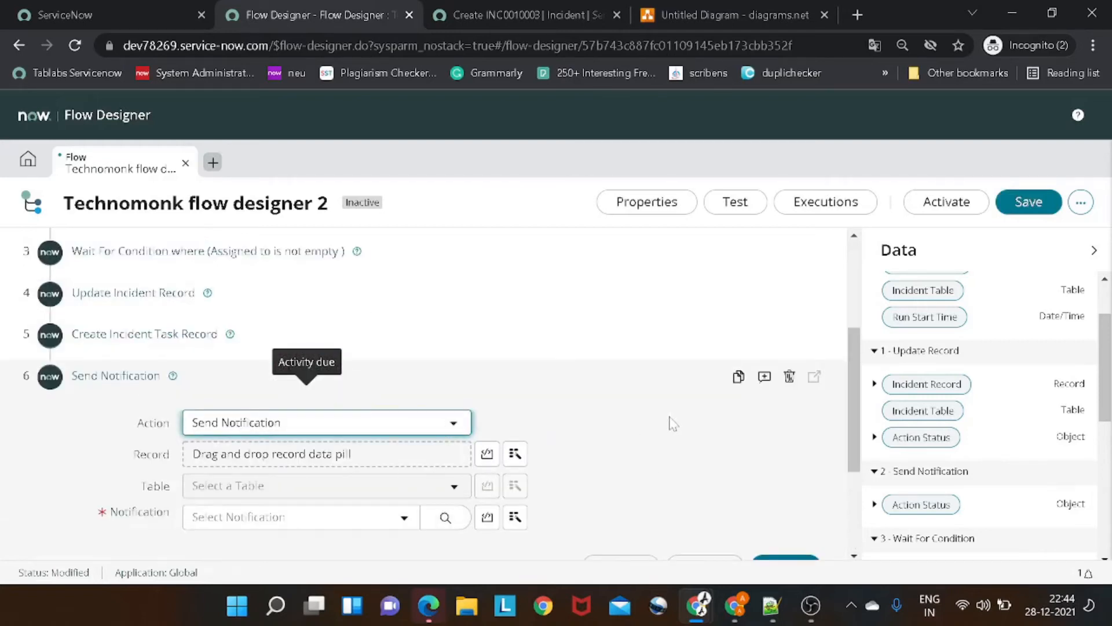
scroll(913, 420, down, 1)
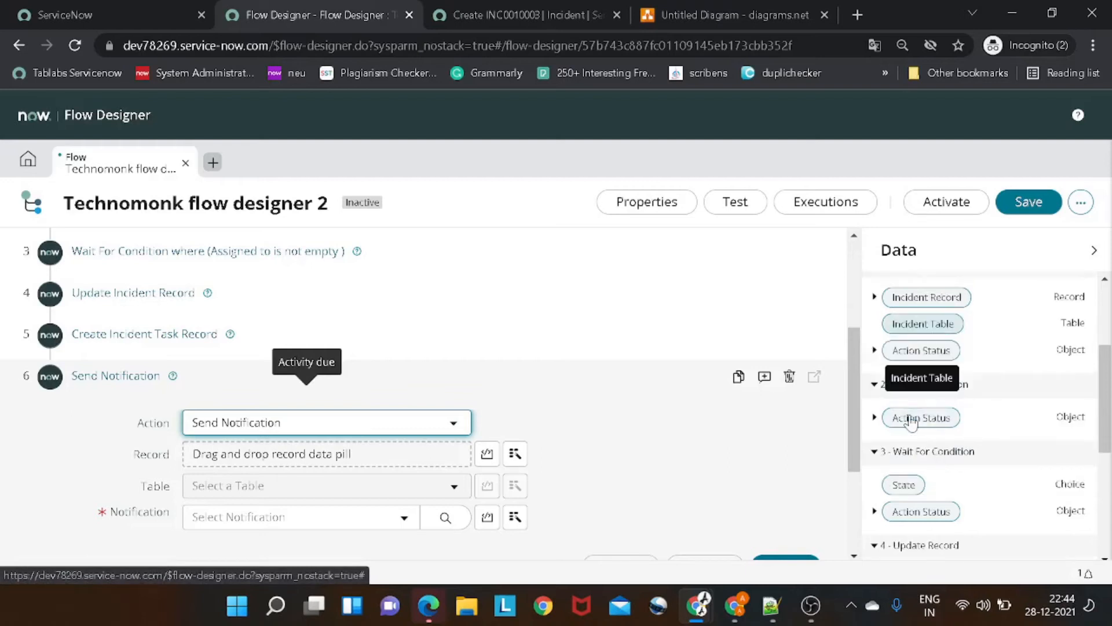
scroll(911, 422, down, 4)
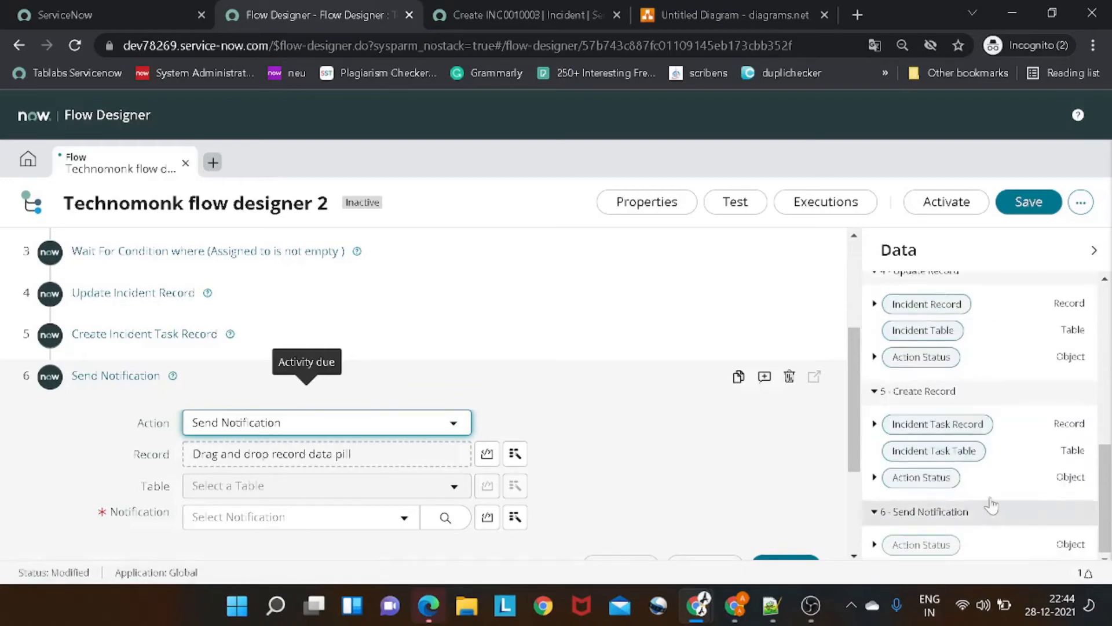
scroll(978, 391, up, 1)
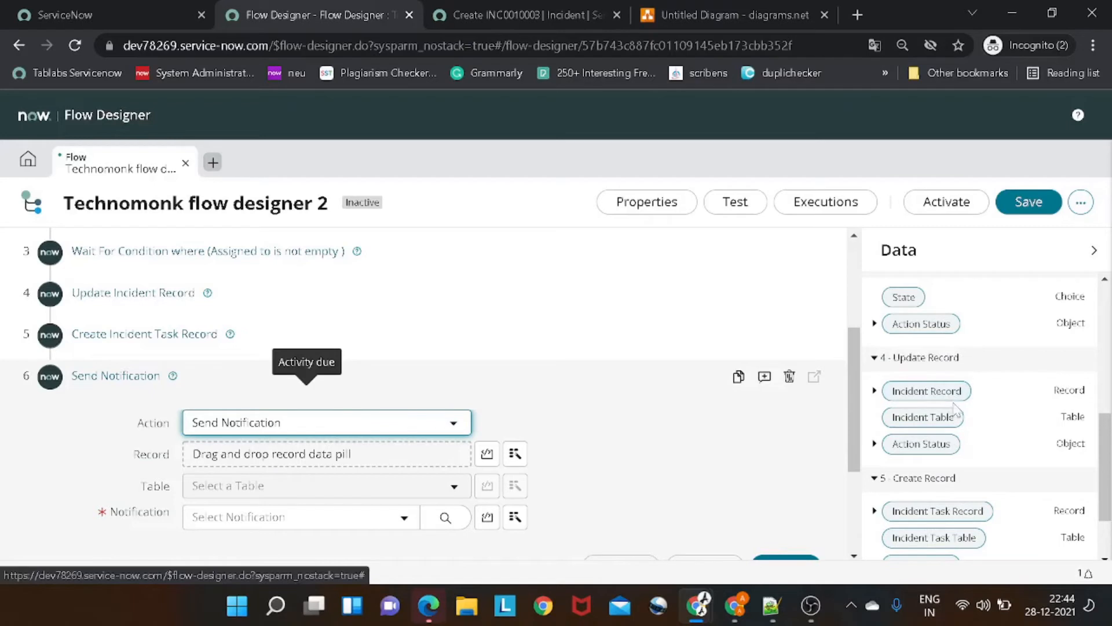
drag(938, 403, 271, 458)
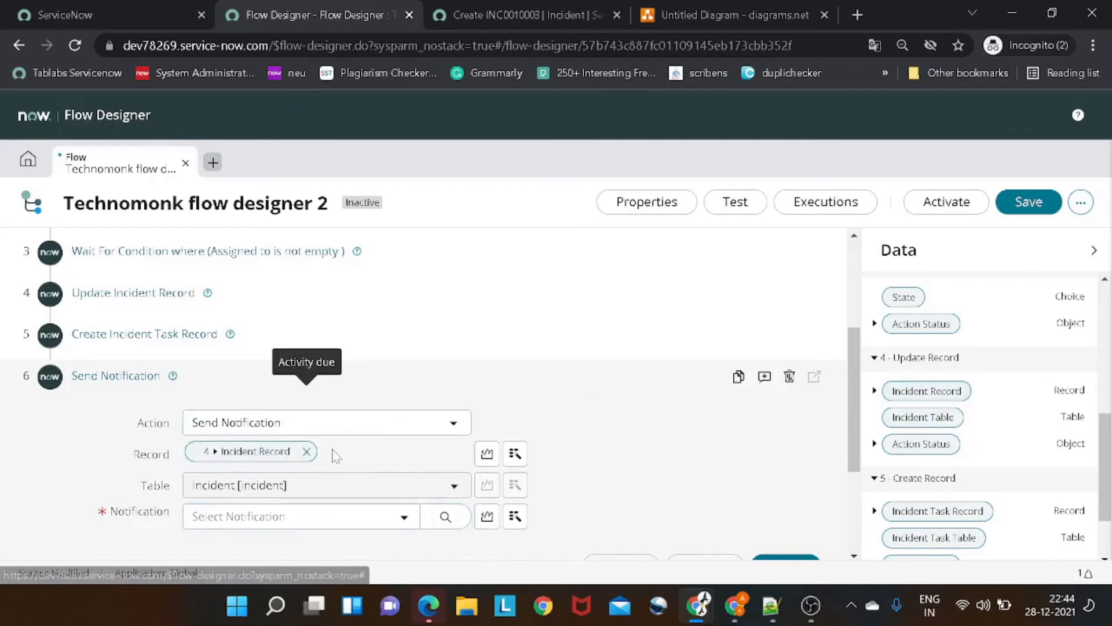
scroll(331, 452, down, 1)
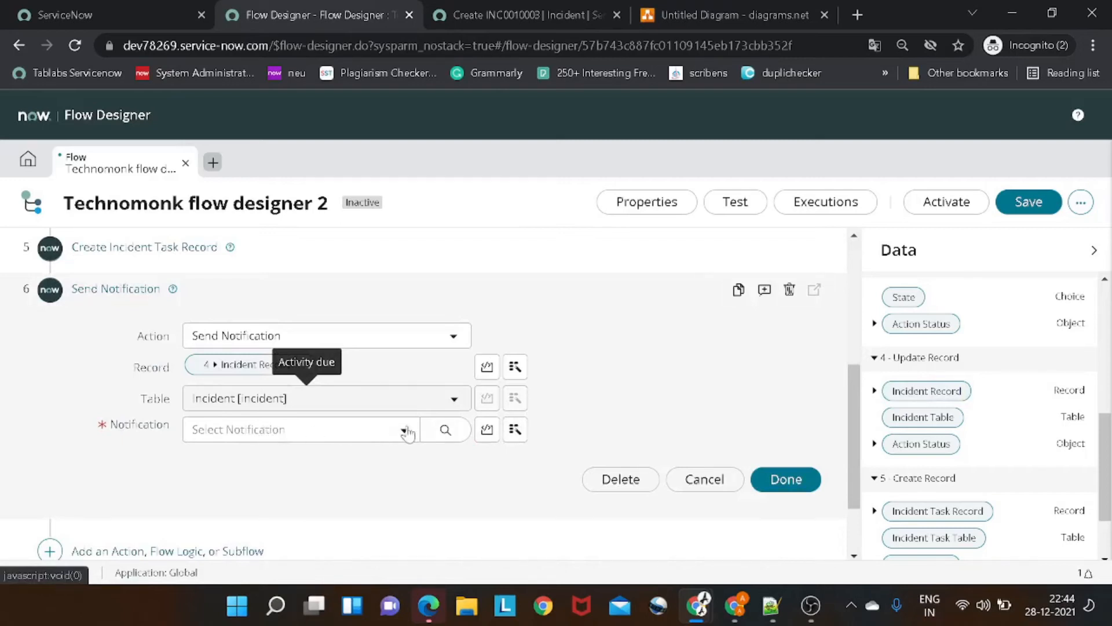
- Start a new notification record from the Send Notification action's notification lookup and name it "Technomonk flow 2"
click(444, 432)
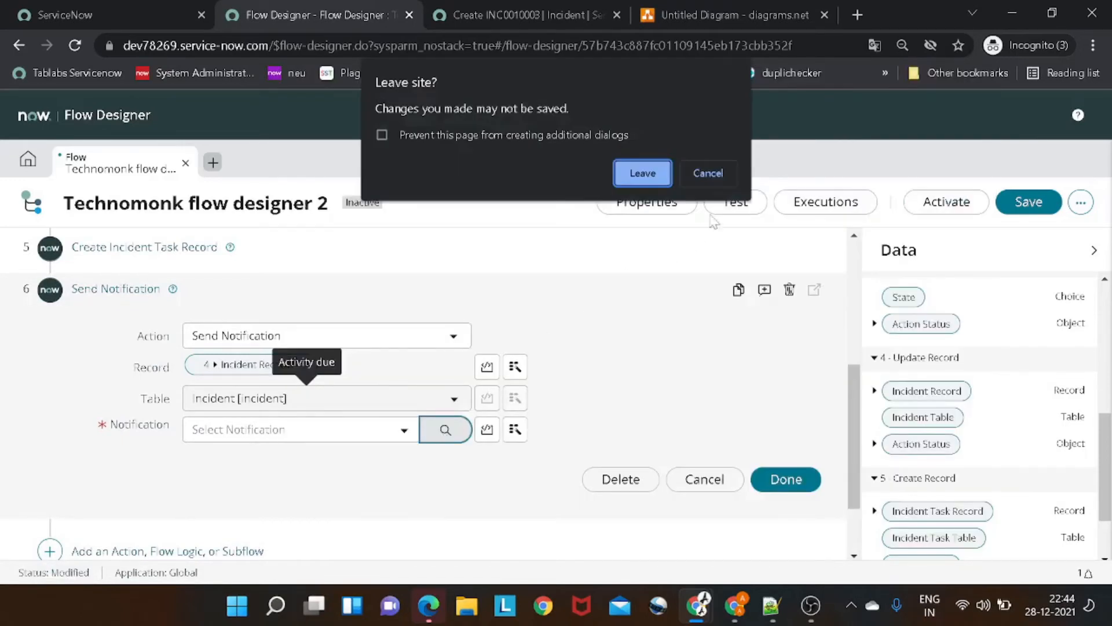
click(717, 177)
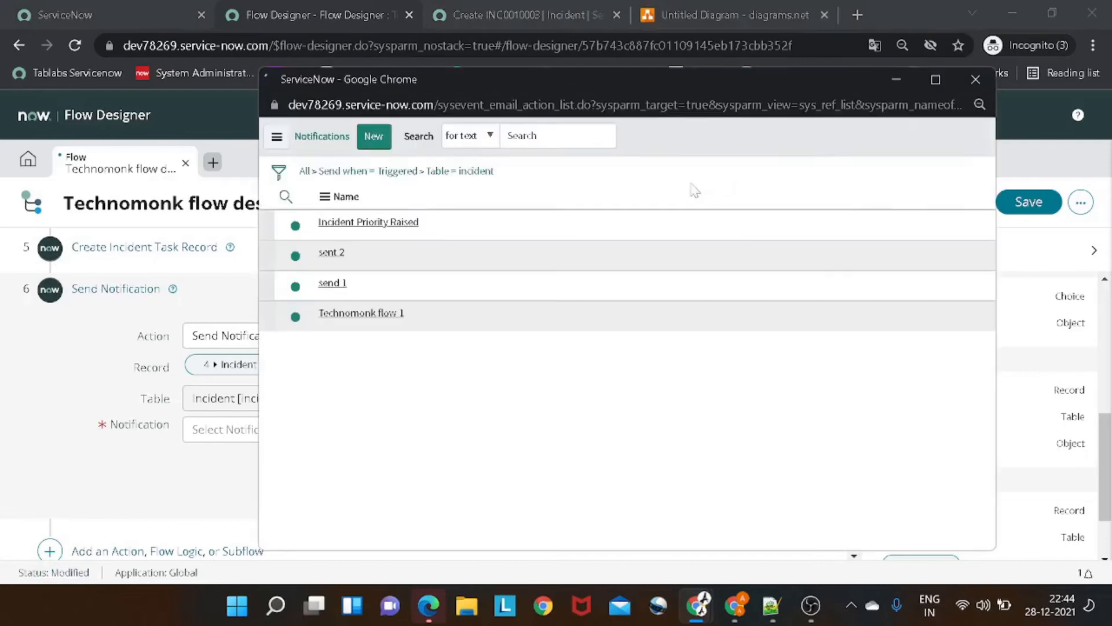
click(371, 138)
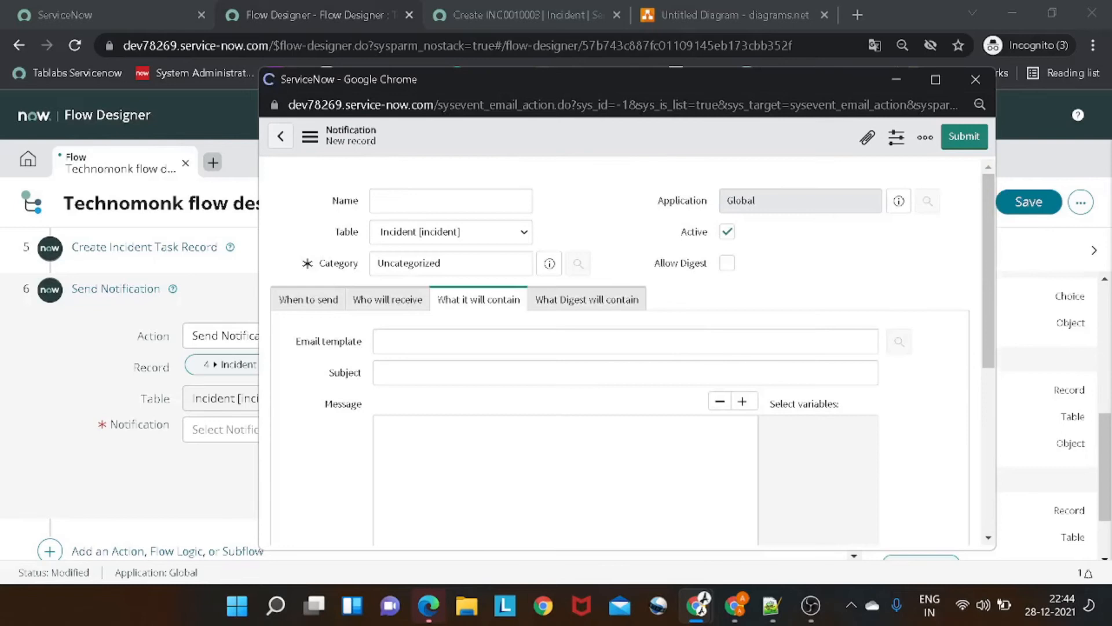
click(408, 199)
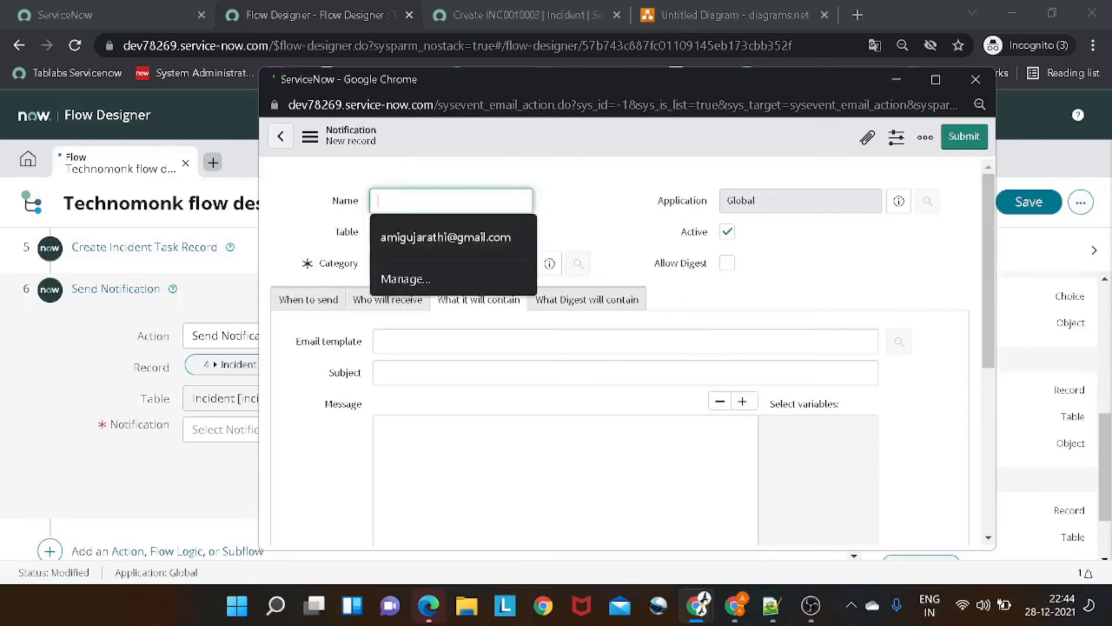
text(Technomonk flow 2)
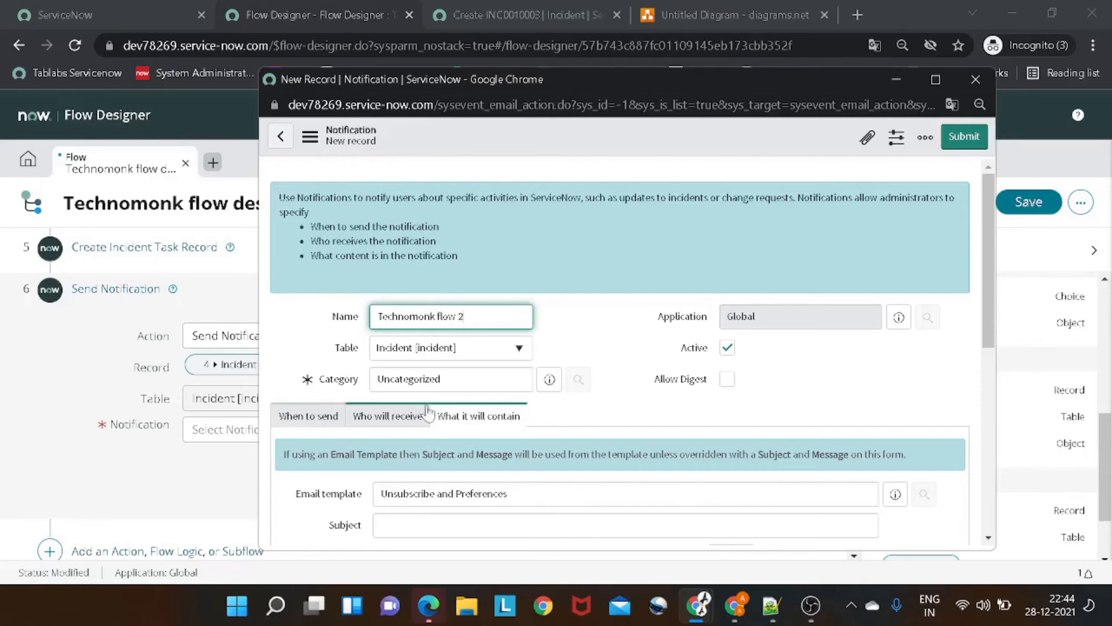
- Check when the notification is sent and add the Assigned to field as its recipient under Users/Groups in fields
scroll(418, 417, down, 1)
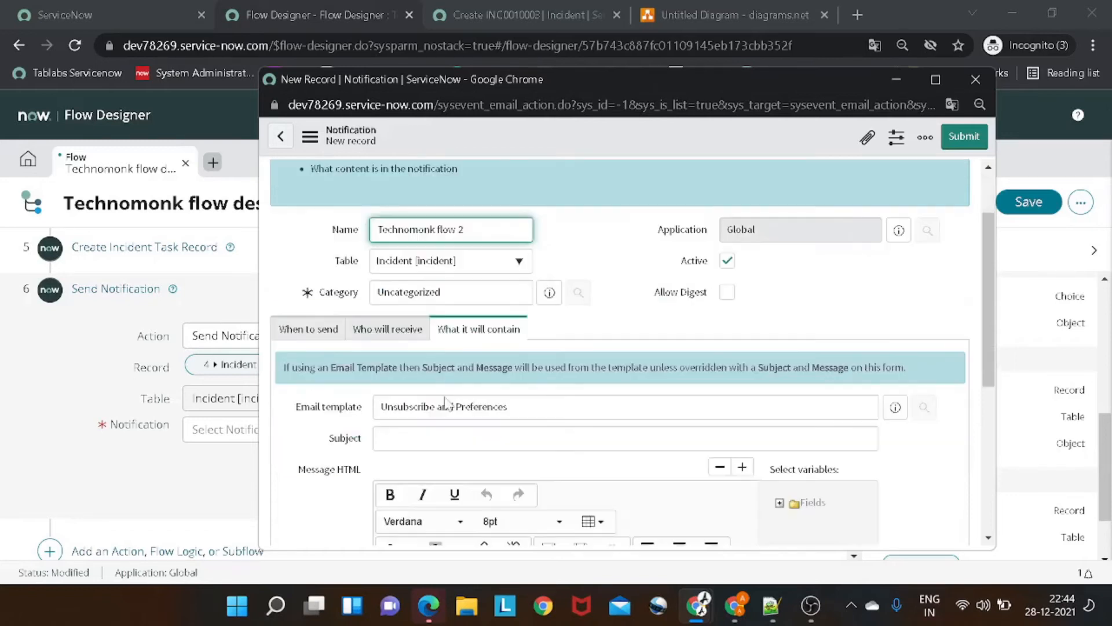
click(314, 334)
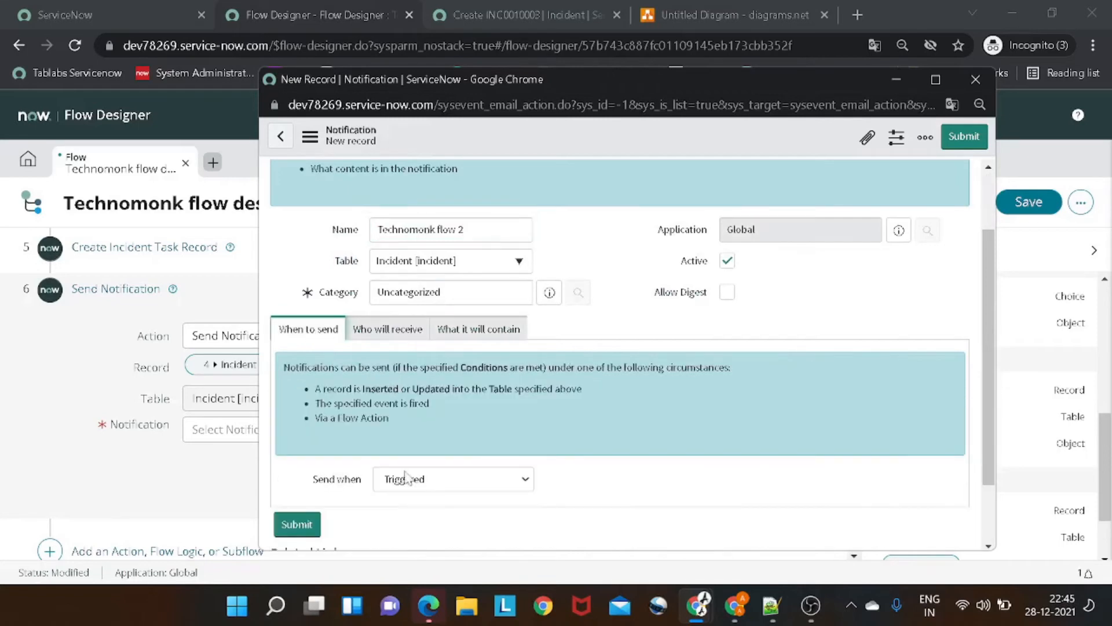
click(399, 332)
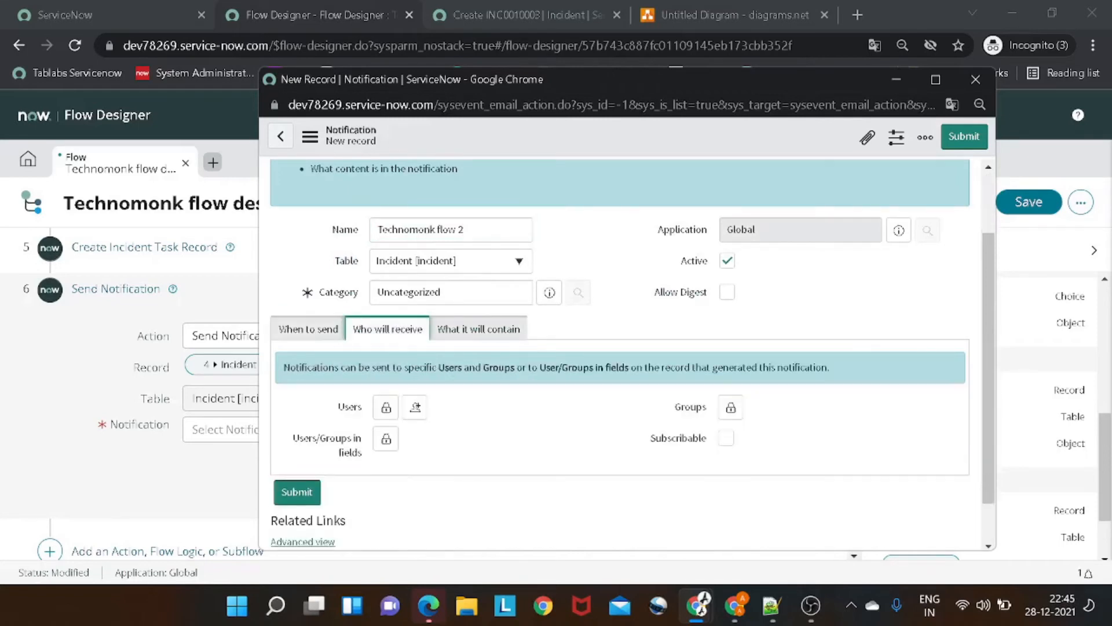
click(385, 437)
scroll(432, 440, down, 3)
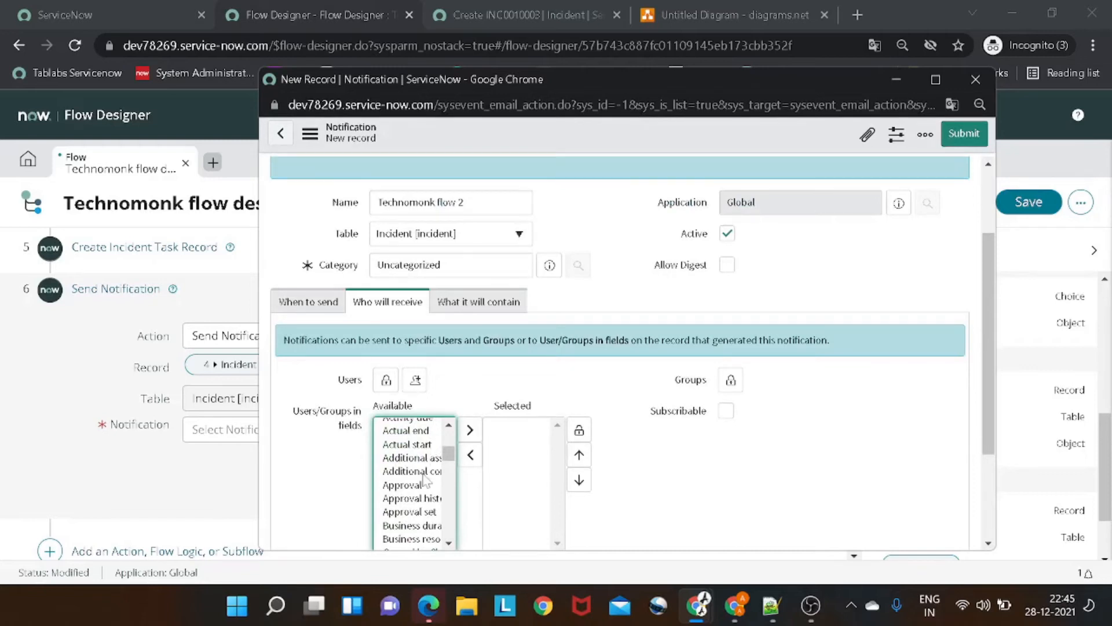
scroll(424, 476, down, 5)
scroll(425, 472, up, 10)
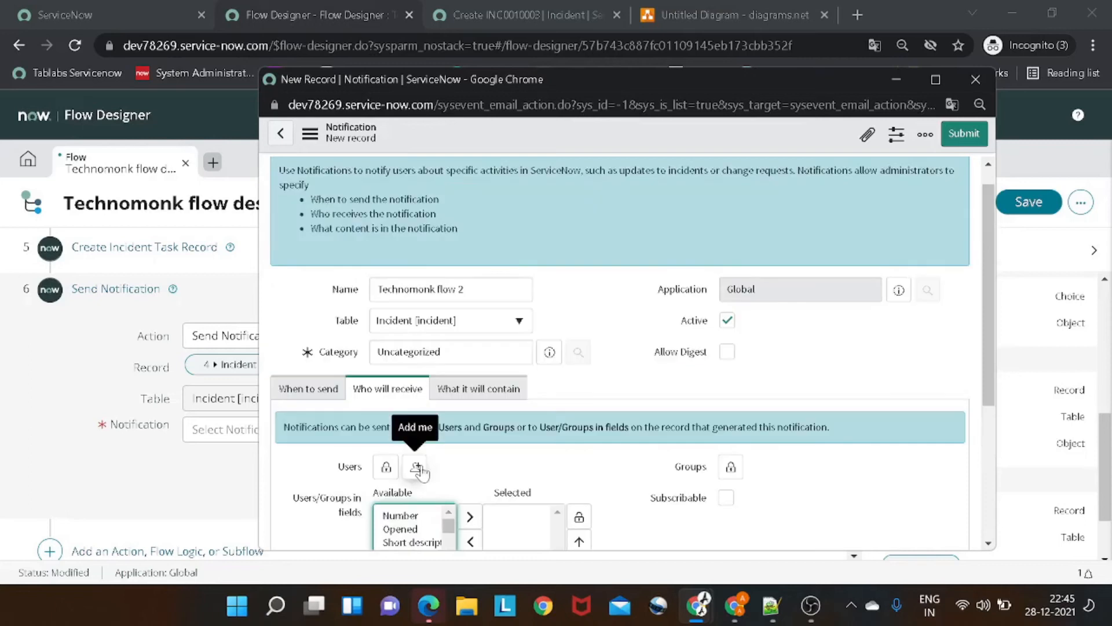
scroll(421, 472, down, 6)
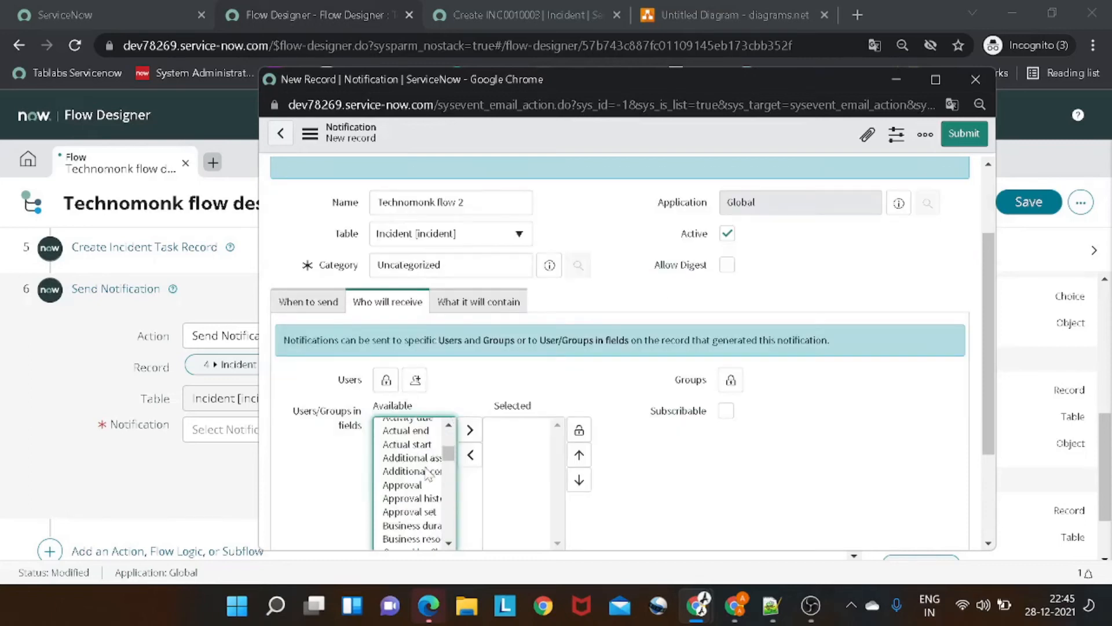
scroll(521, 423, down, 3)
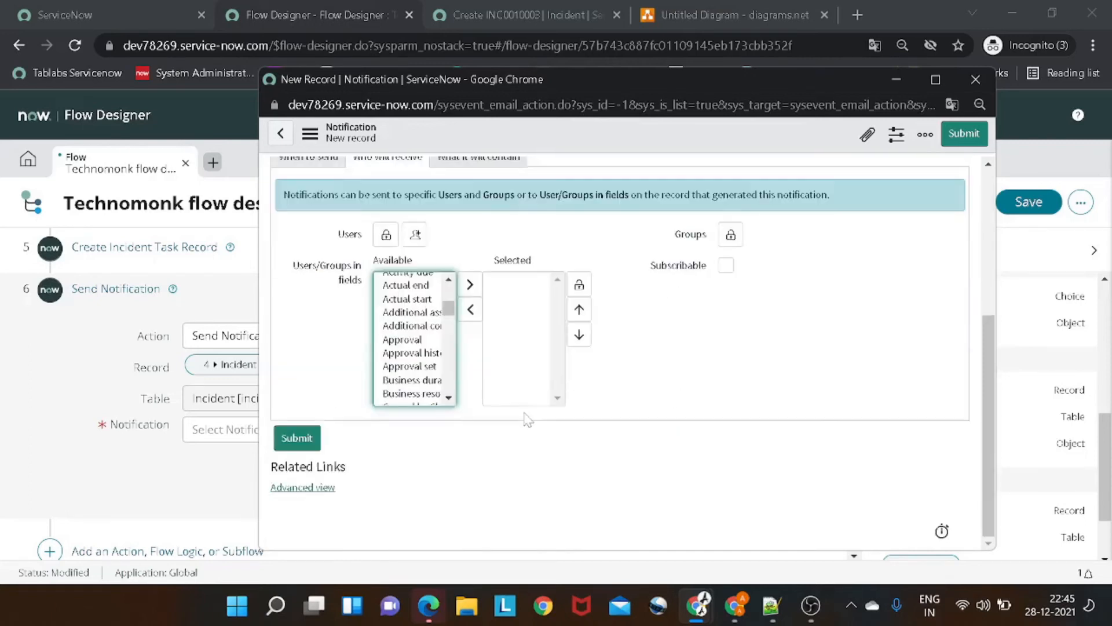
click(936, 80)
scroll(300, 394, down, 3)
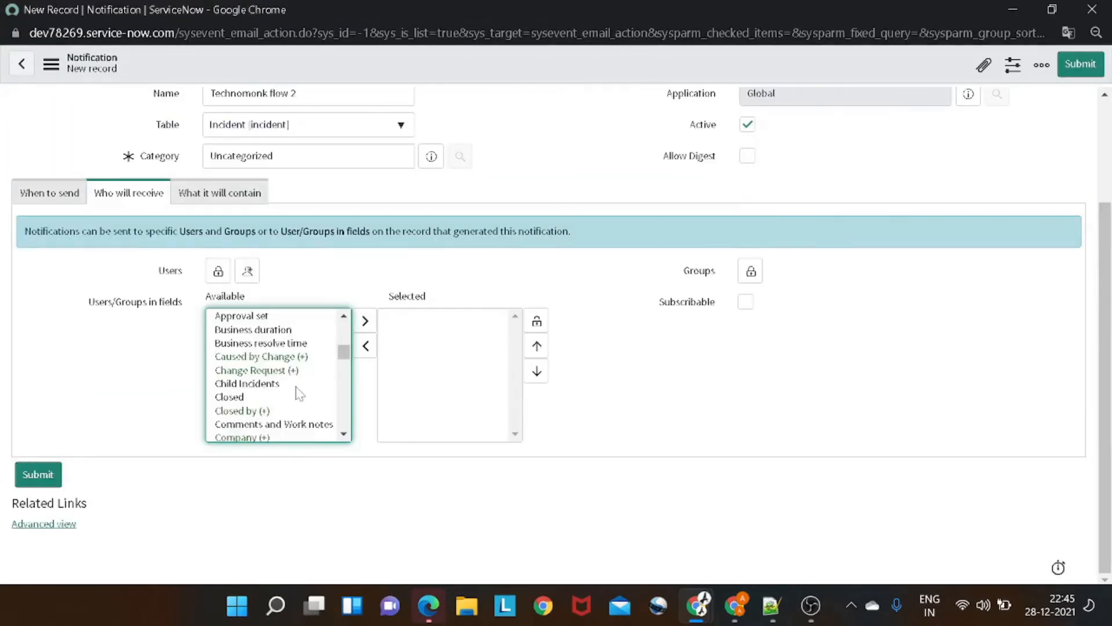
scroll(300, 394, up, 3)
scroll(299, 394, up, 2)
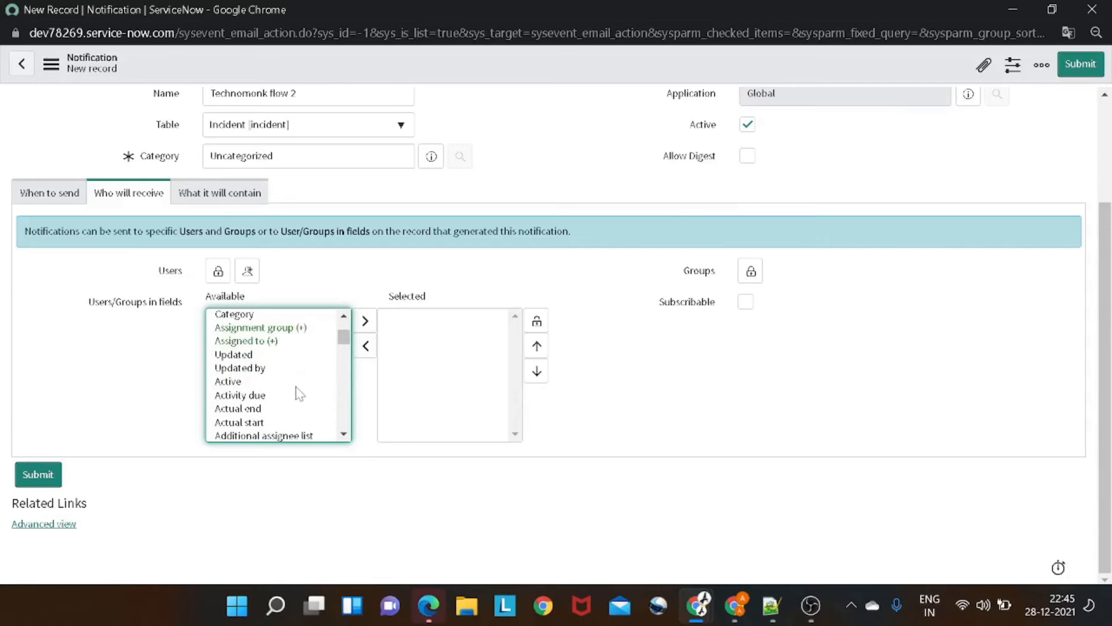
click(281, 342)
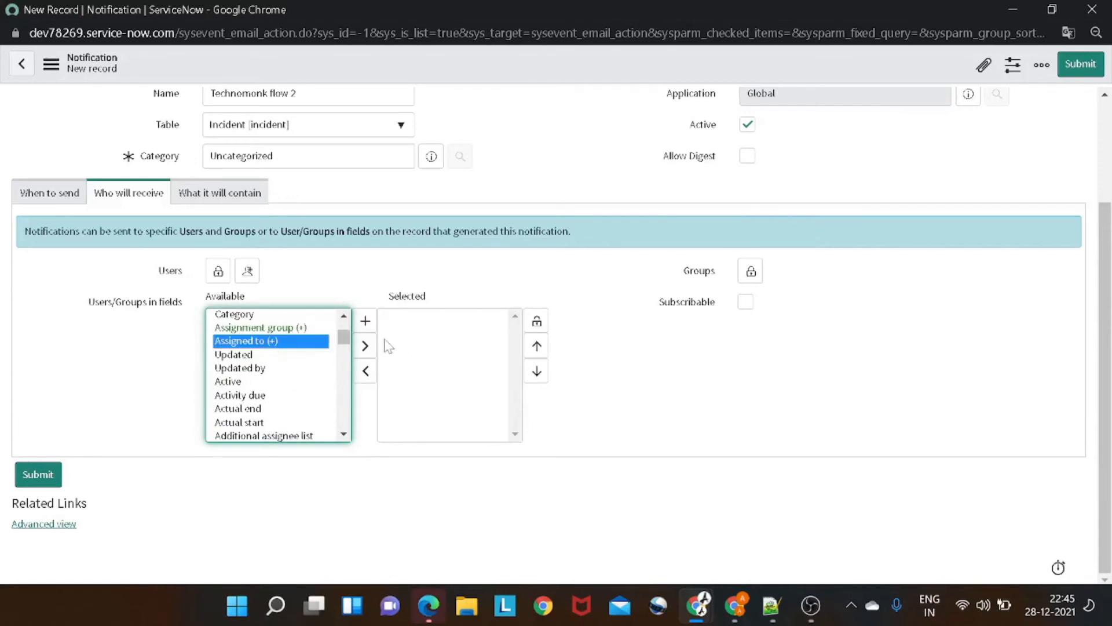
click(365, 346)
- Set the notification's subject to "the incident task is created for your group" and copy the same text into the message body
click(238, 194)
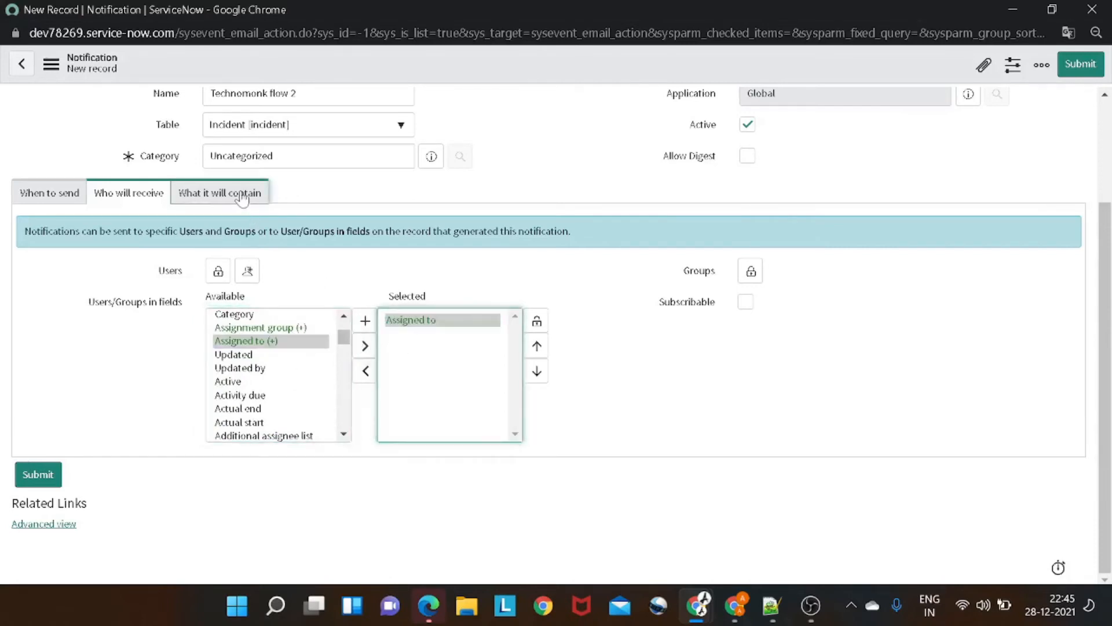
click(309, 297)
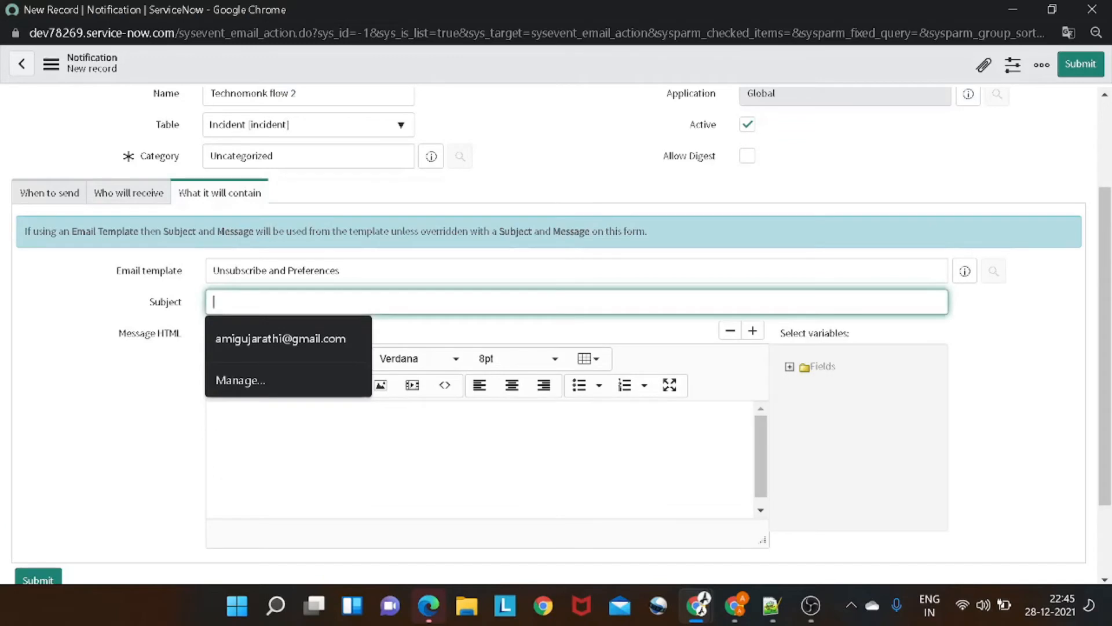
text(the)
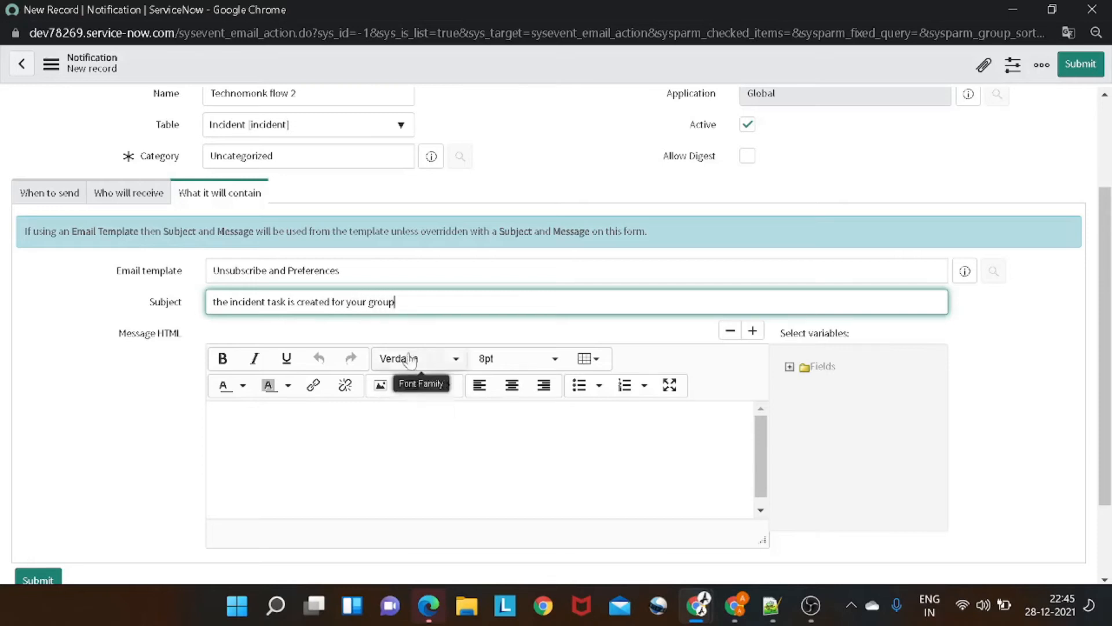
drag(395, 301, 17, 317)
key(ctrl+c)
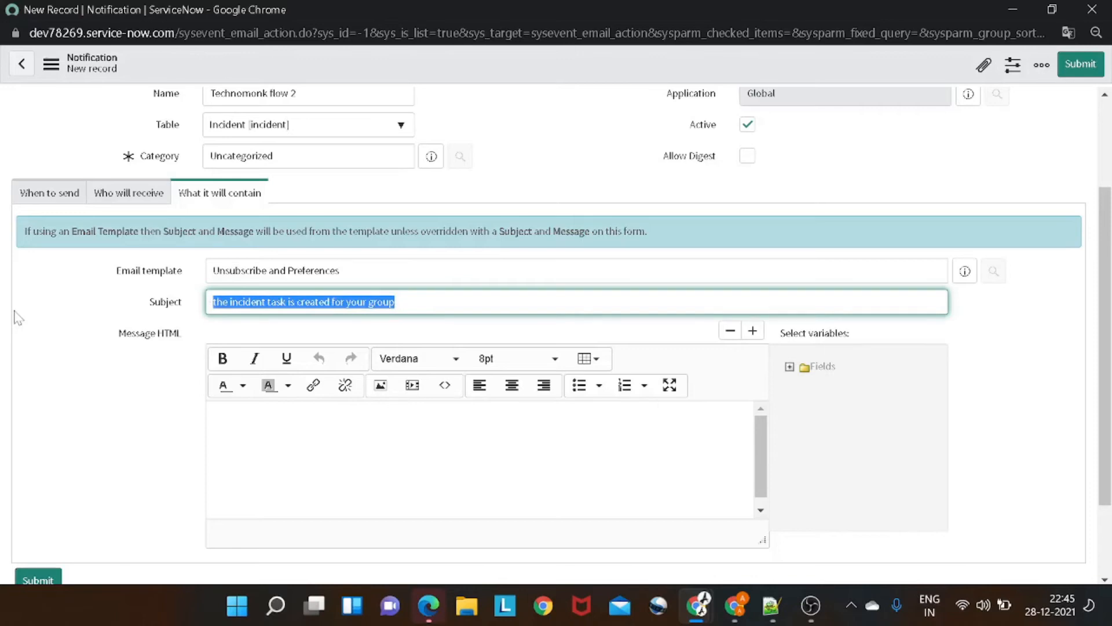
click(267, 455)
key(ctrl+v)
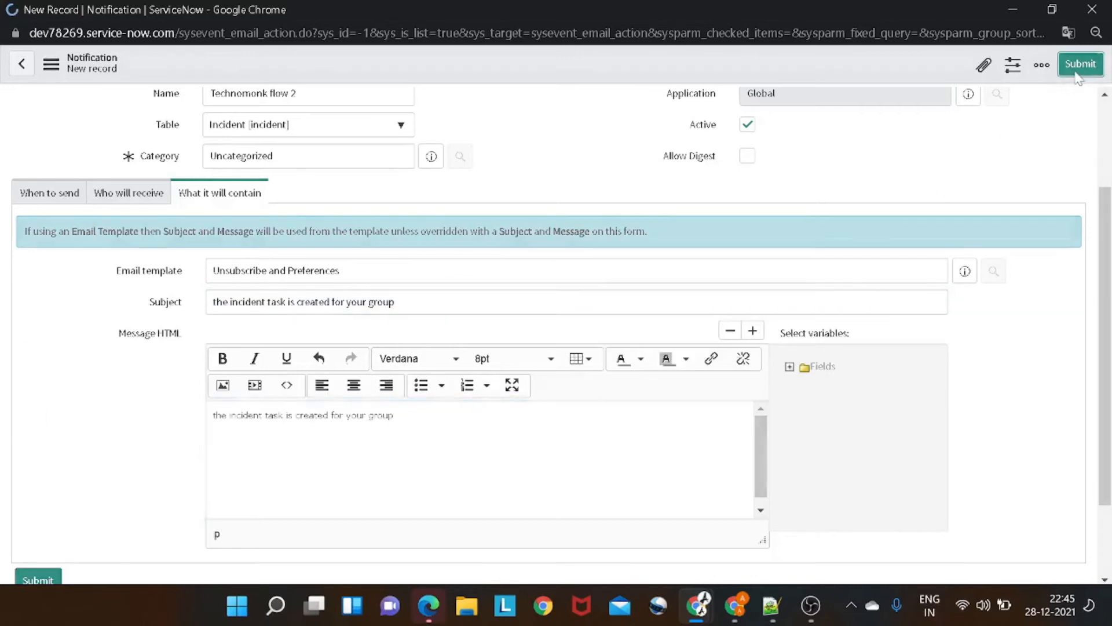
- Submit the new Technomonk flow 2 notification record and finish the Send Notification action that uses it
click(1076, 75)
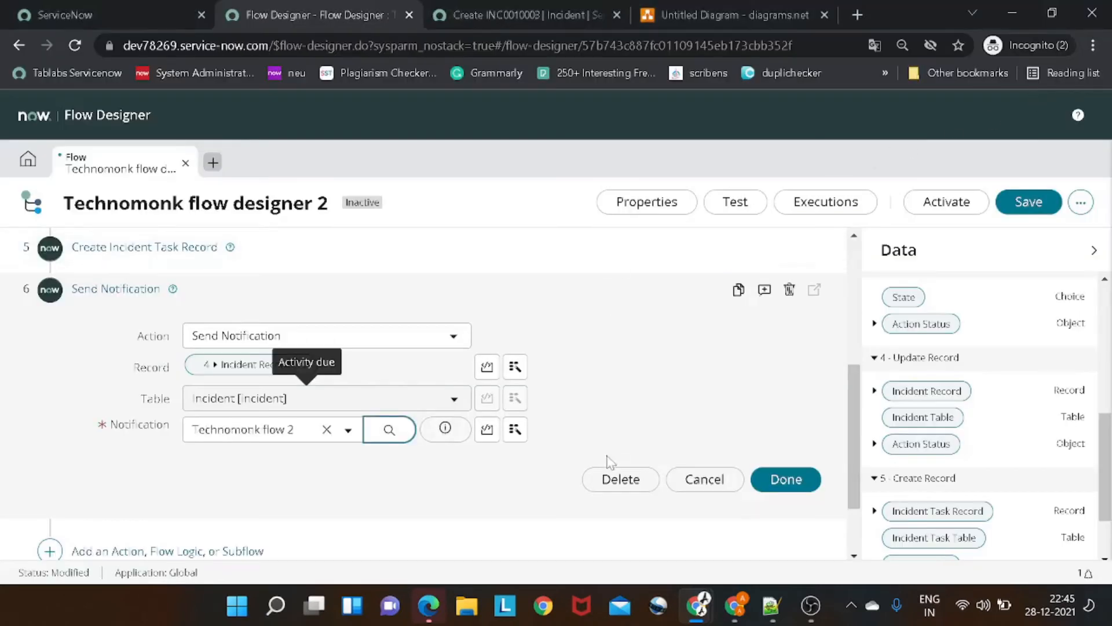
click(785, 487)
scroll(434, 403, up, 2)
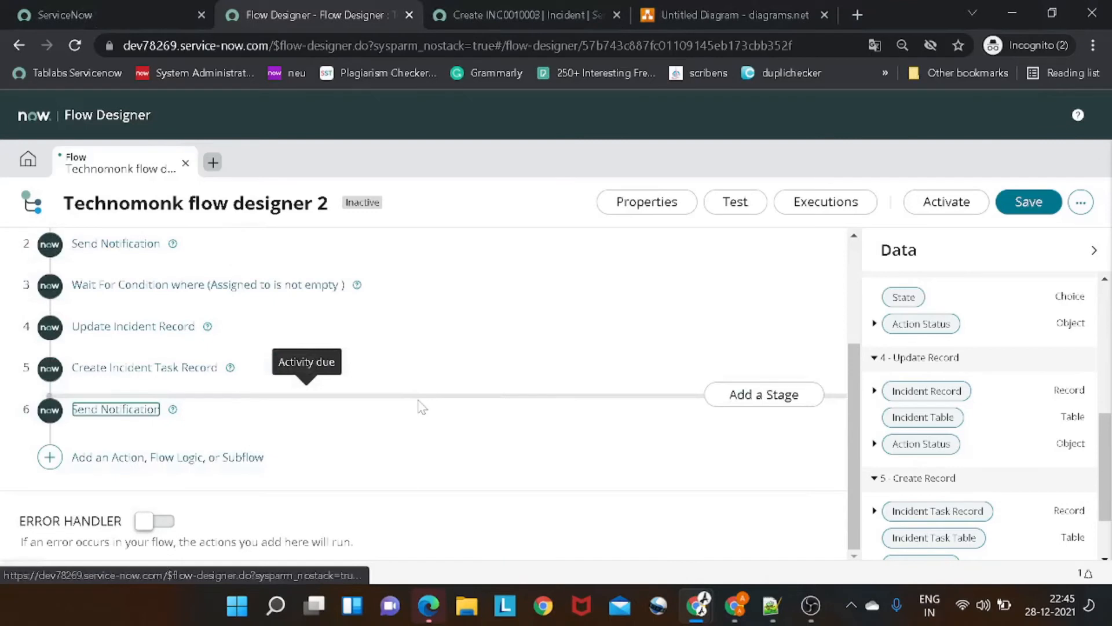
scroll(420, 406, up, 3)
scroll(419, 407, down, 2)
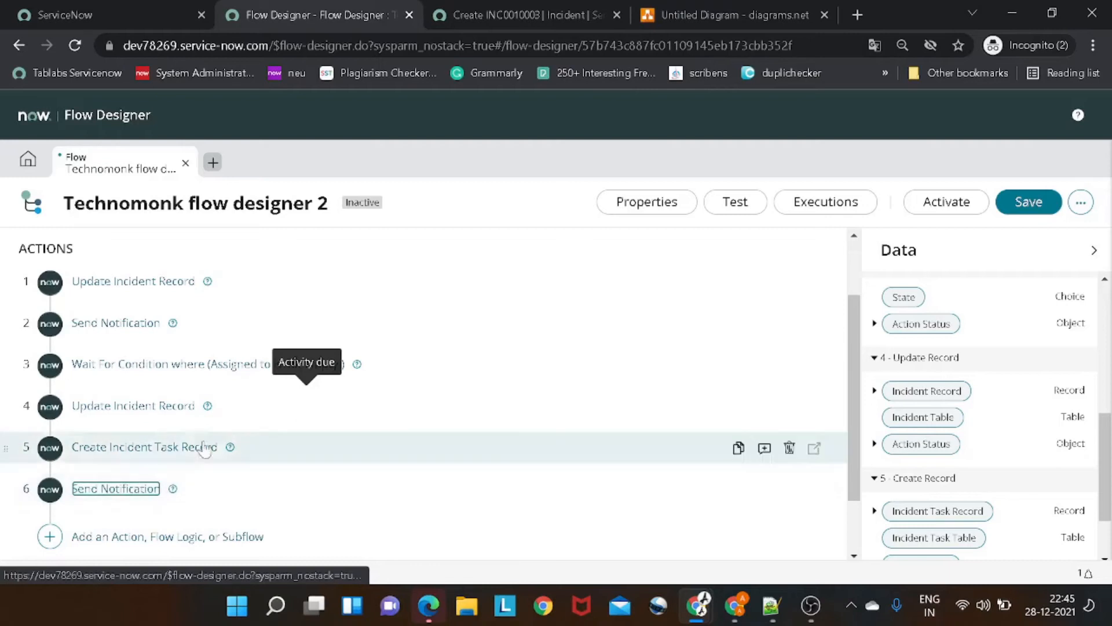
- Check the diagrams.net flowchart for the stage following the notification, and add a Wait For Condition action at the end of the flow
click(696, 16)
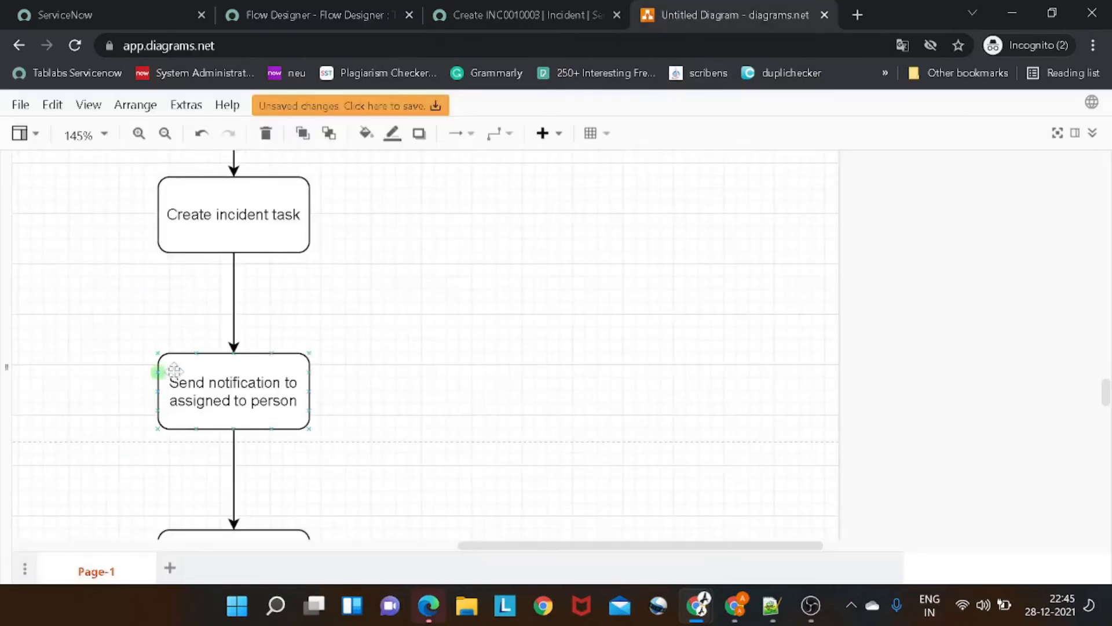
scroll(341, 394, down, 3)
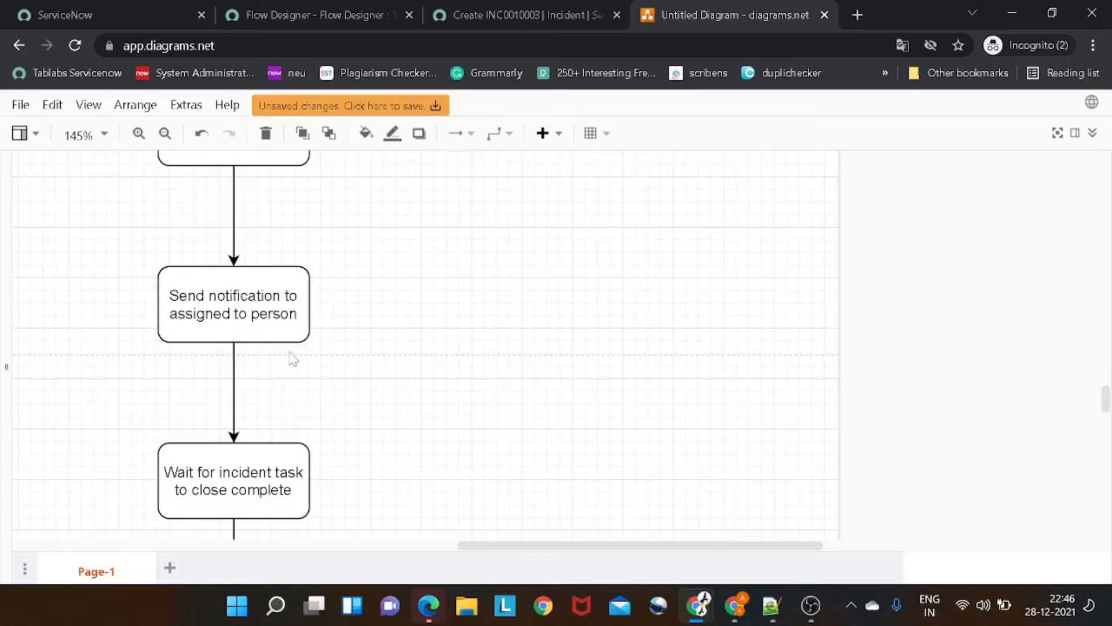
scroll(301, 359, down, 5)
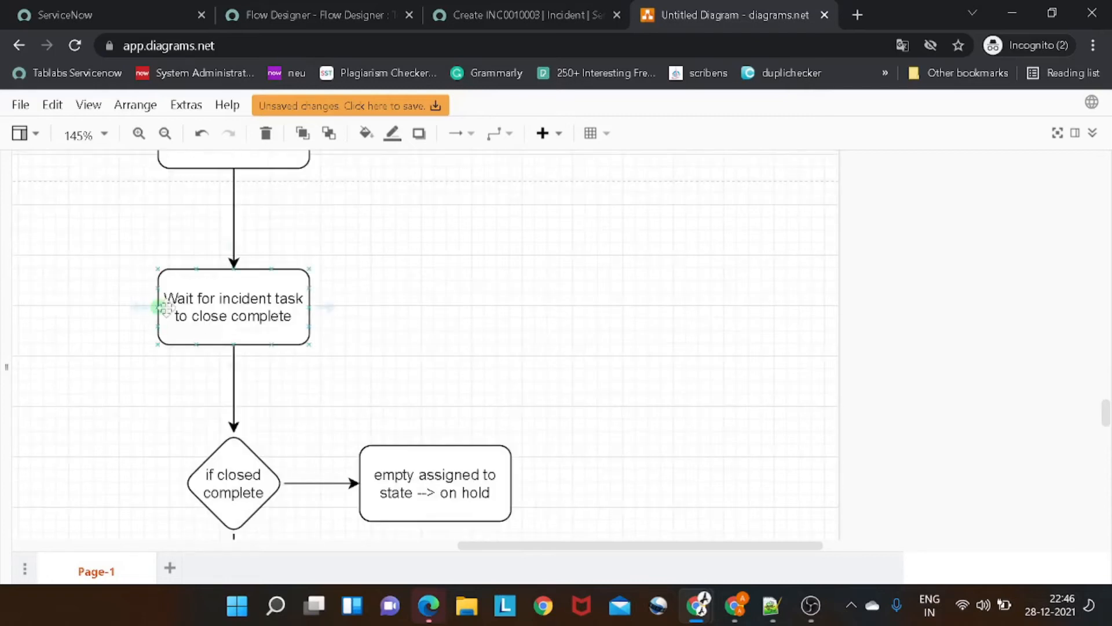
click(284, 313)
click(320, 23)
scroll(264, 359, down, 1)
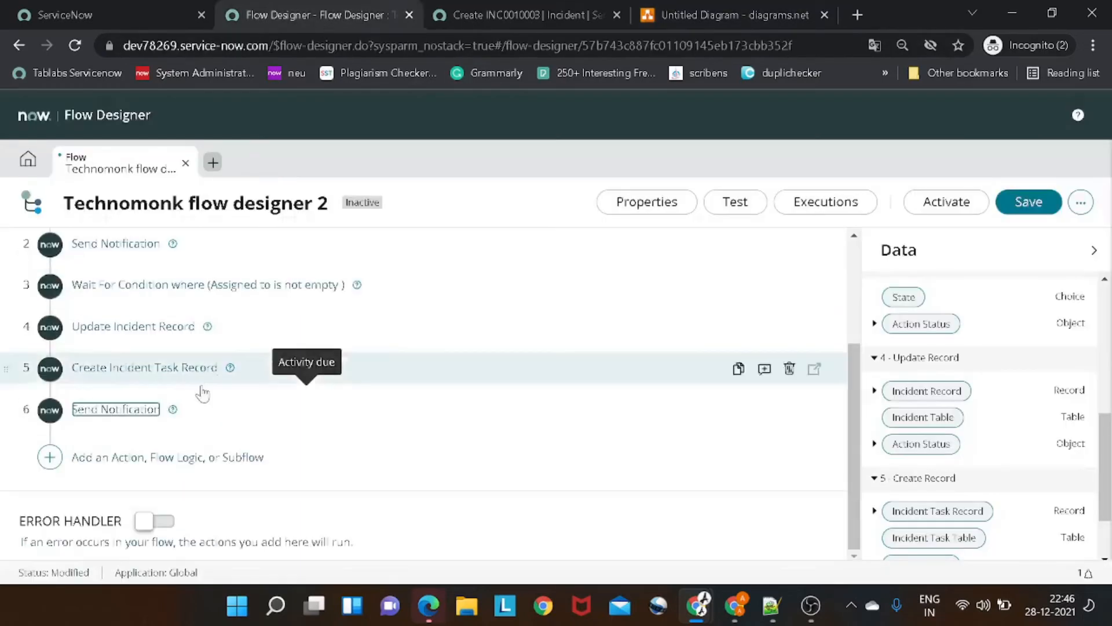
click(49, 457)
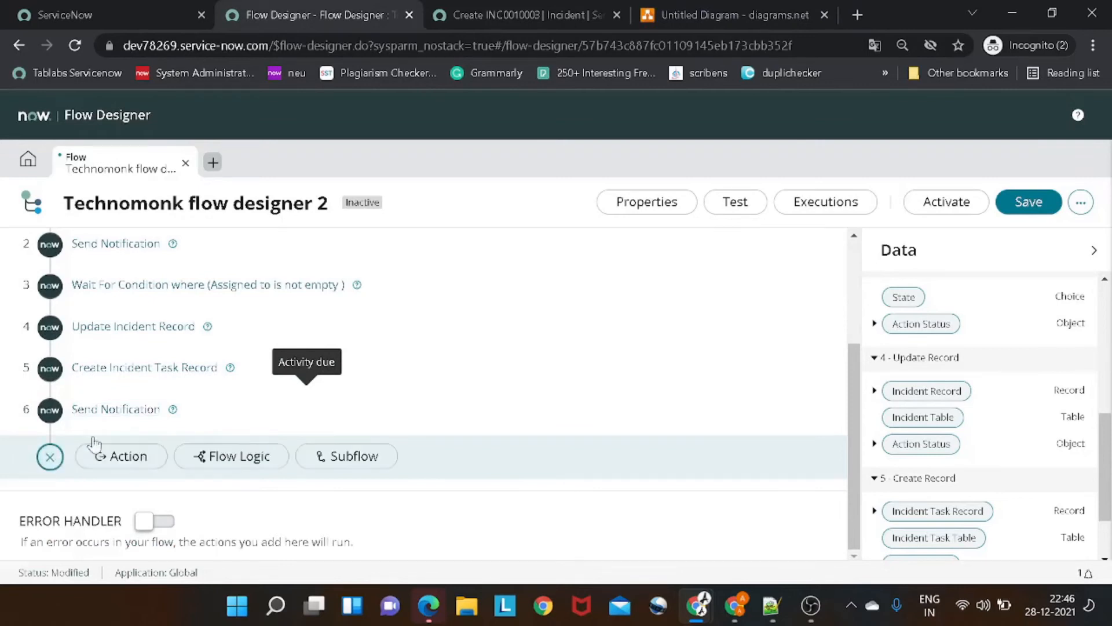
click(127, 455)
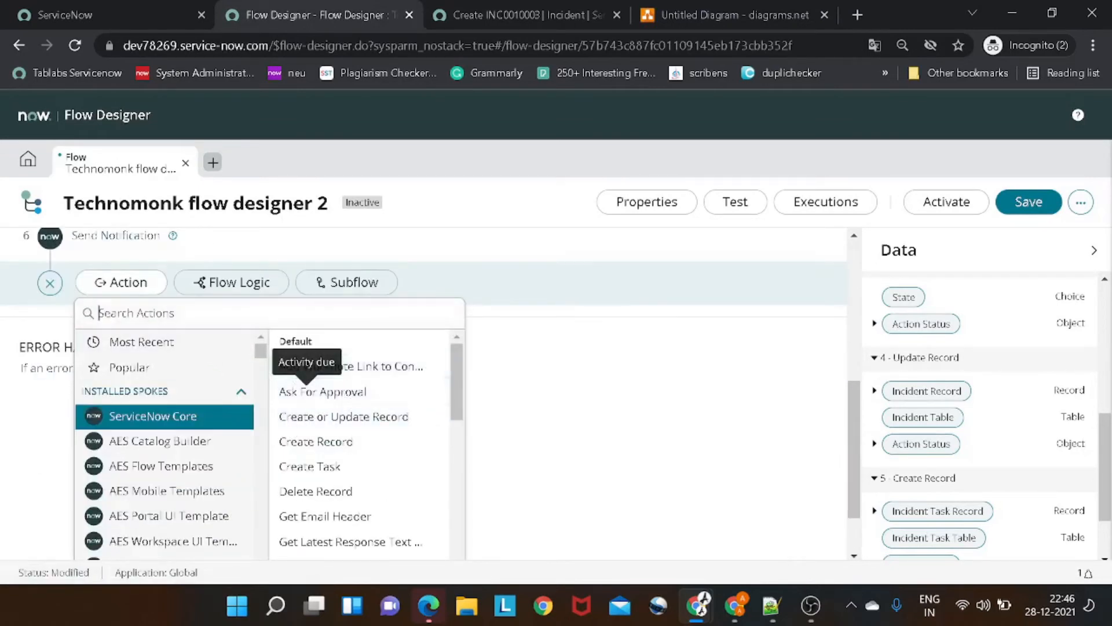
text(wait)
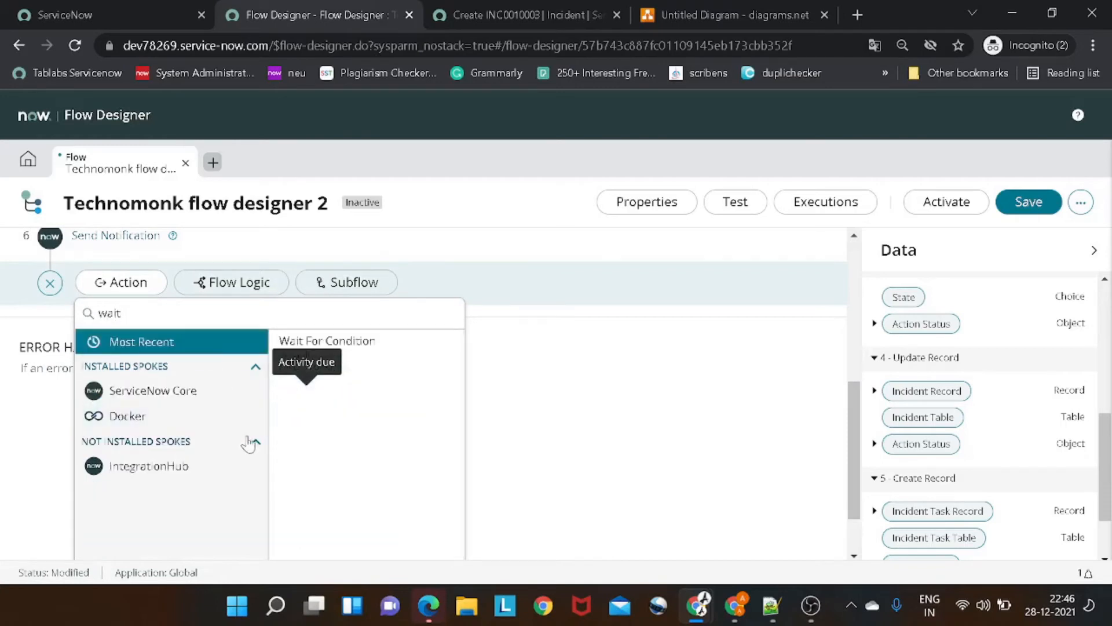
click(346, 353)
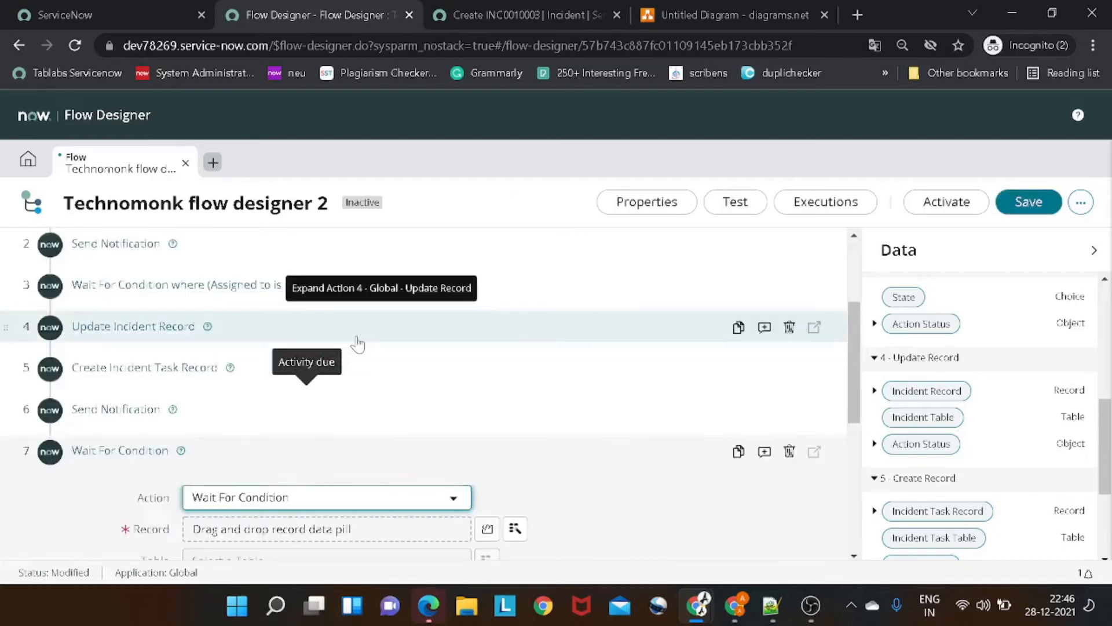
- Set the wait action's record to the Incident Task Record data pill from step 5, Create Record
scroll(357, 343, down, 3)
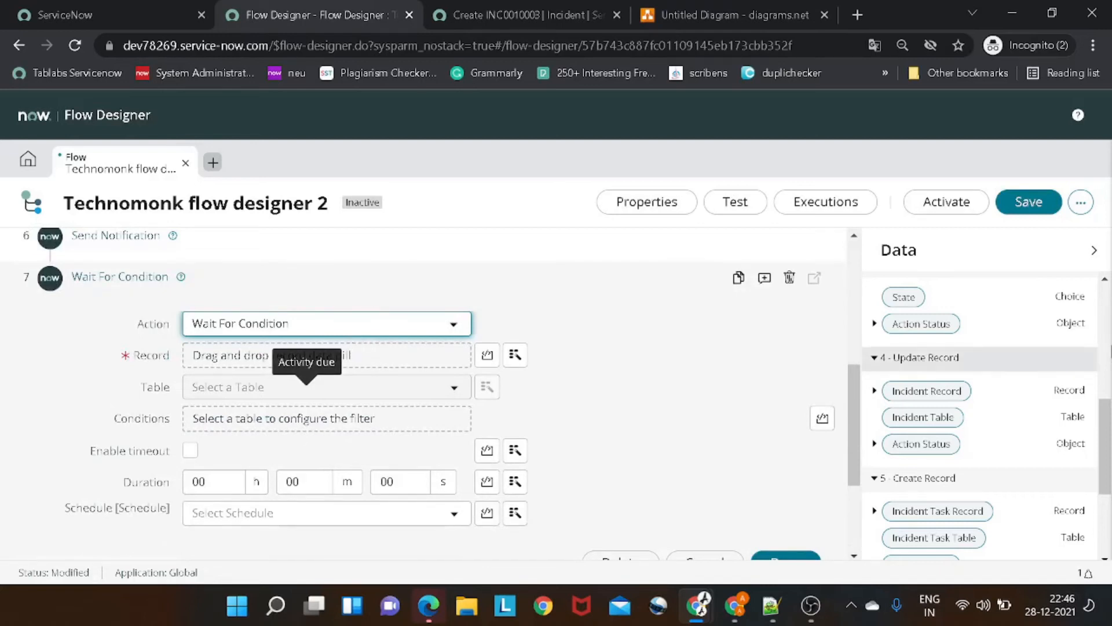
scroll(1048, 385, down, 3)
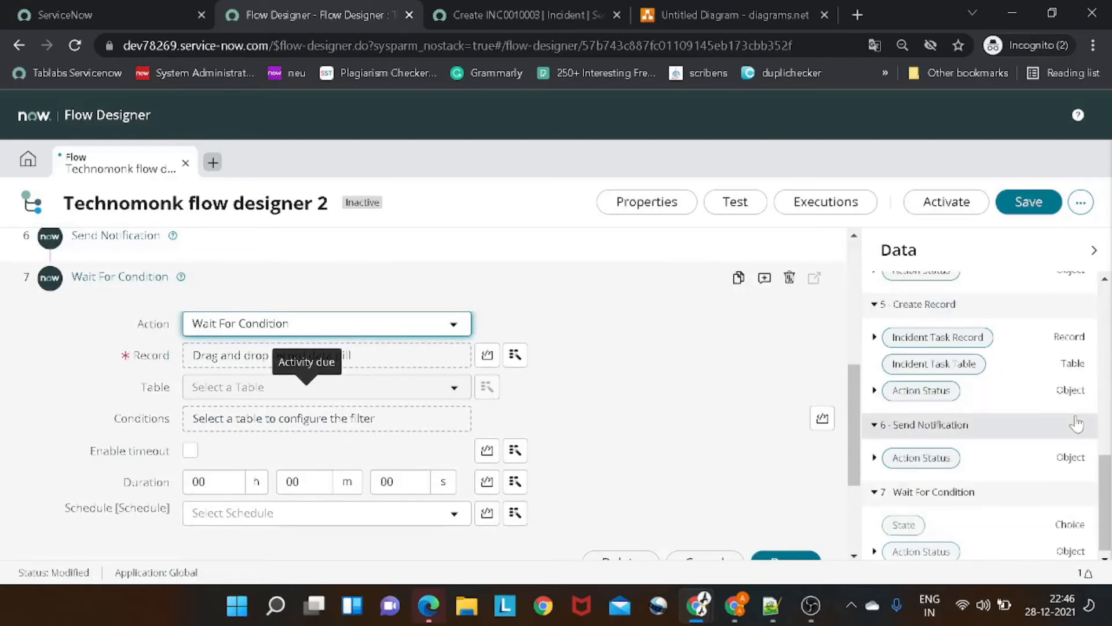
scroll(1028, 356, up, 3)
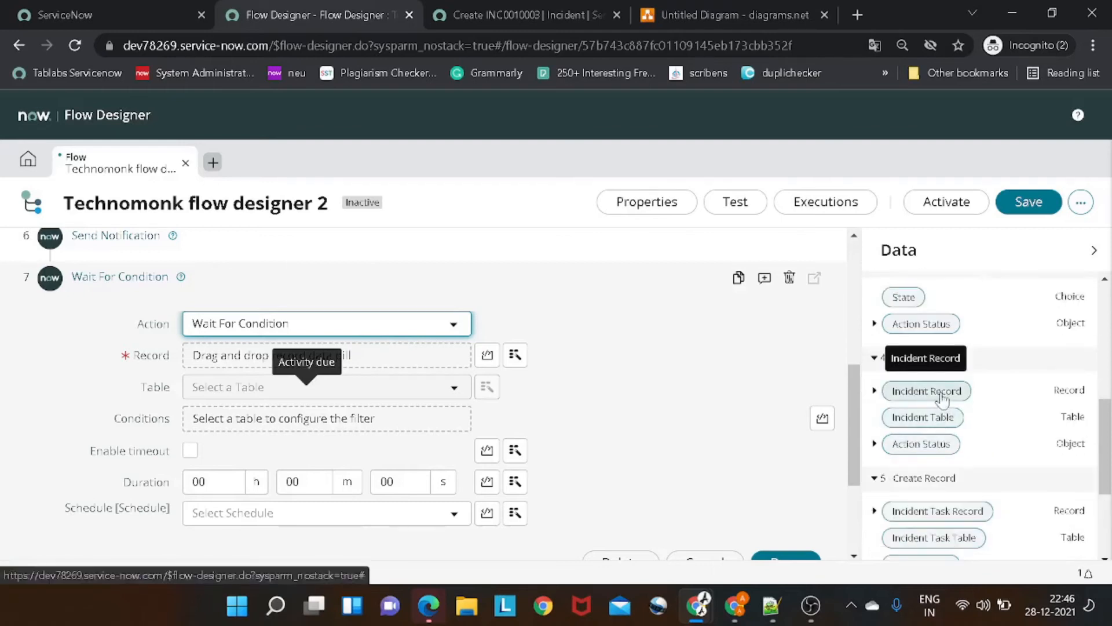
scroll(942, 399, down, 2)
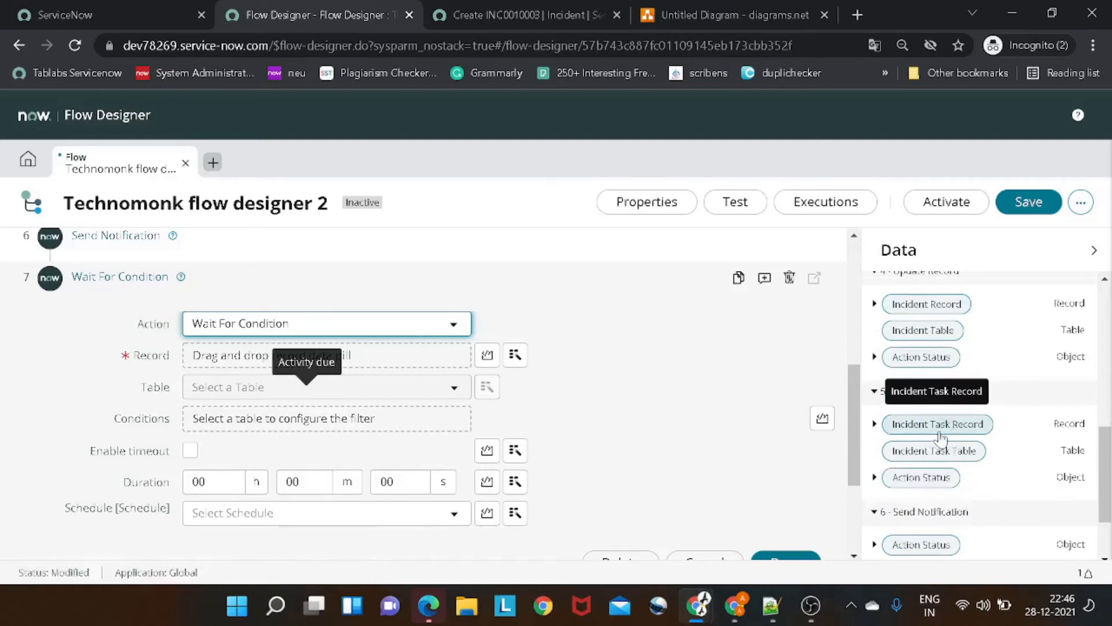
drag(940, 435, 253, 369)
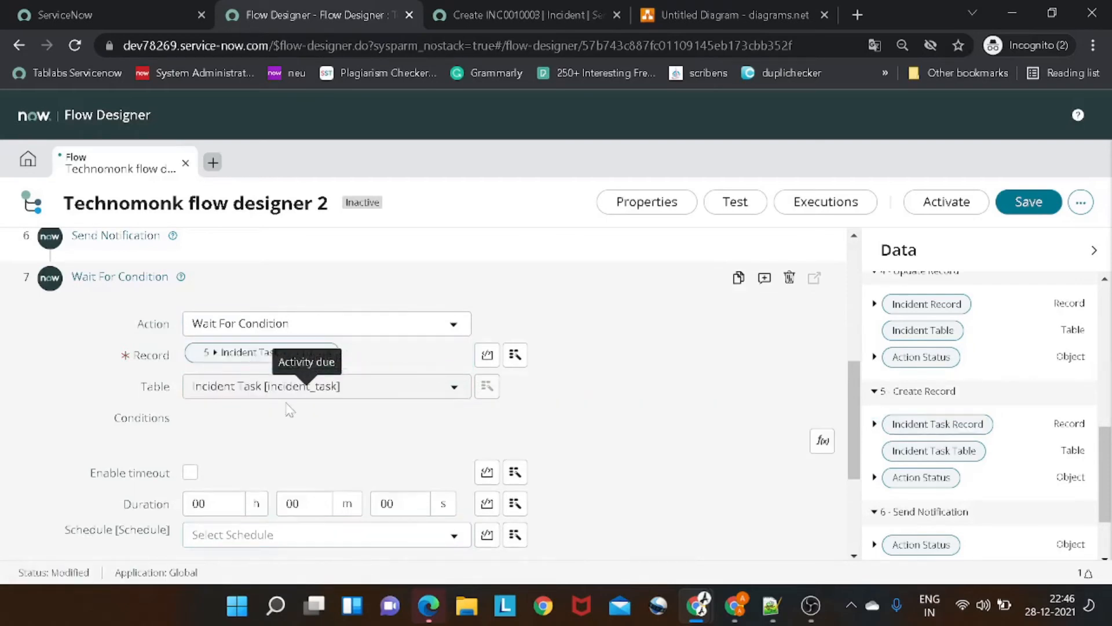
- Start the wait condition on the incident task's State field with the operator "is one of"
scroll(319, 443, down, 3)
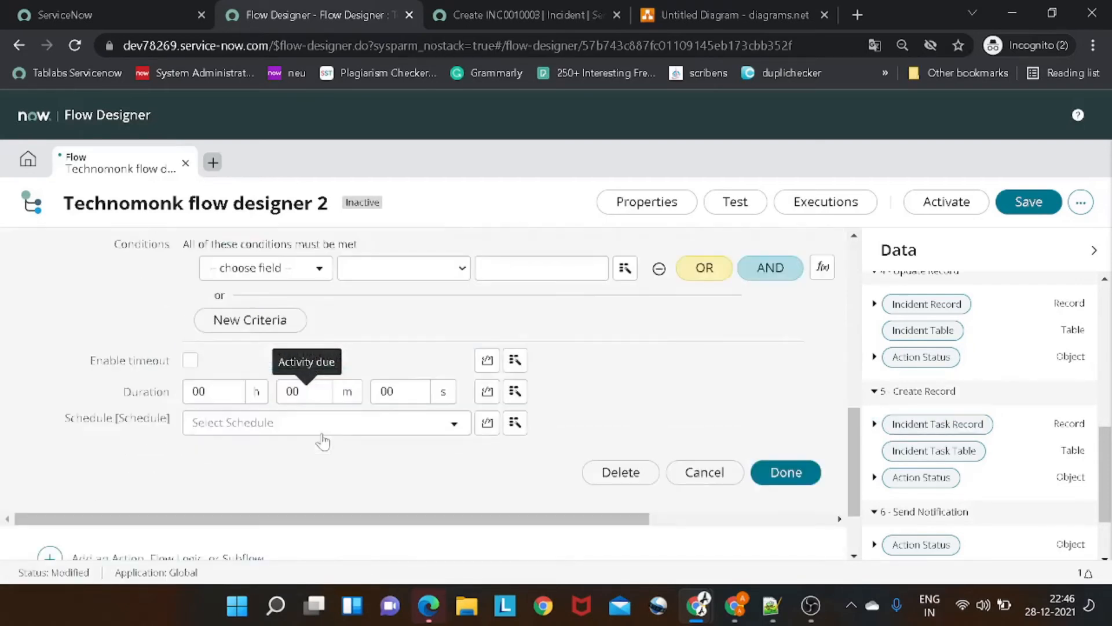
click(305, 279)
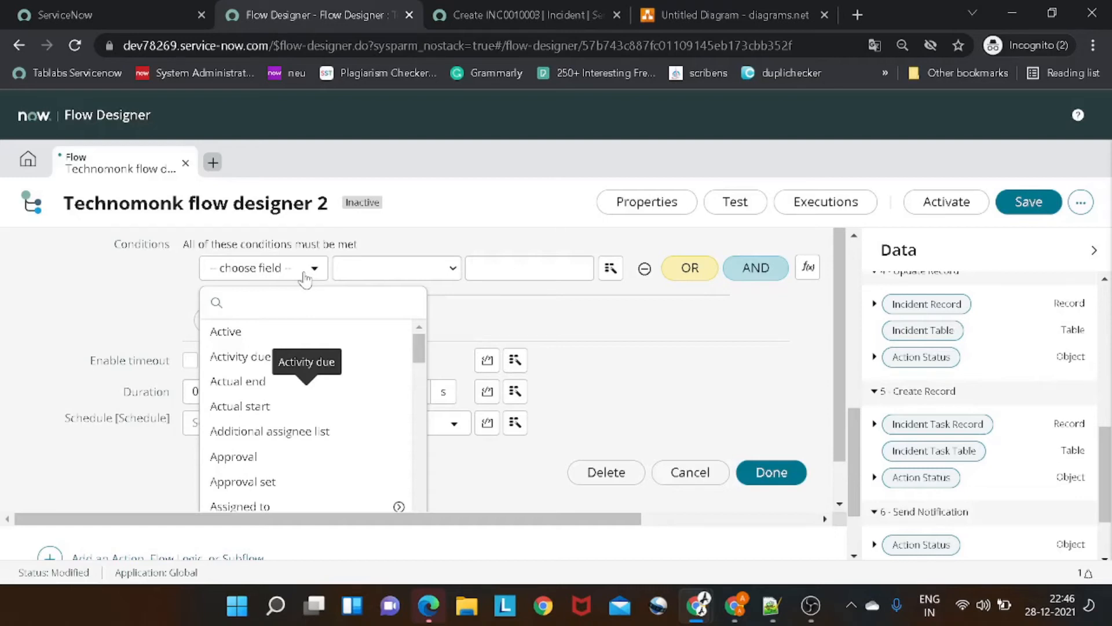
text(state)
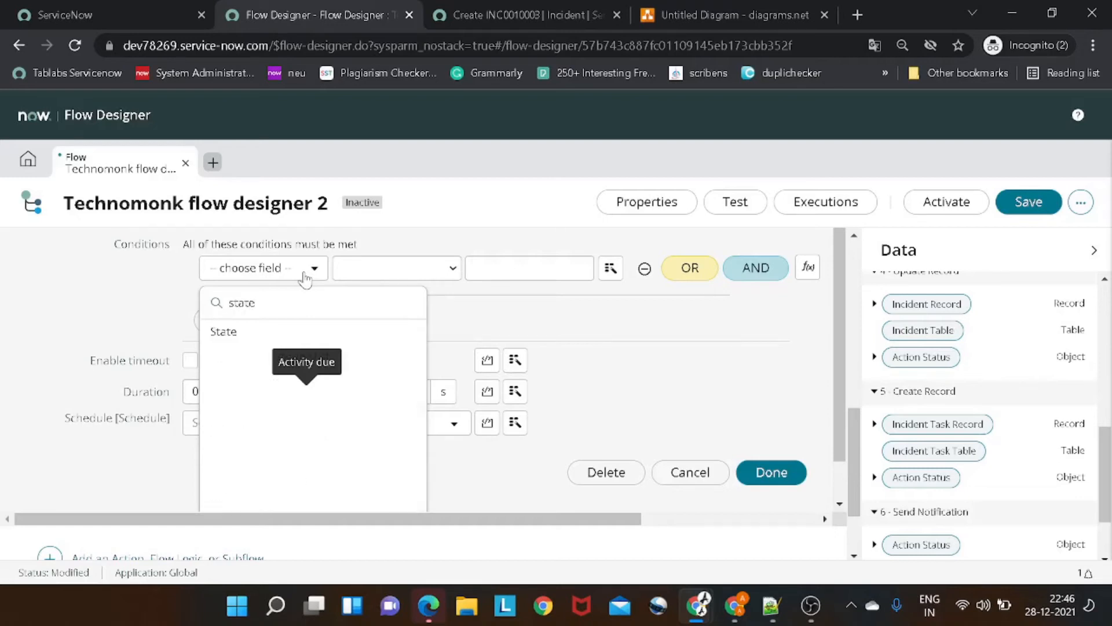
click(255, 330)
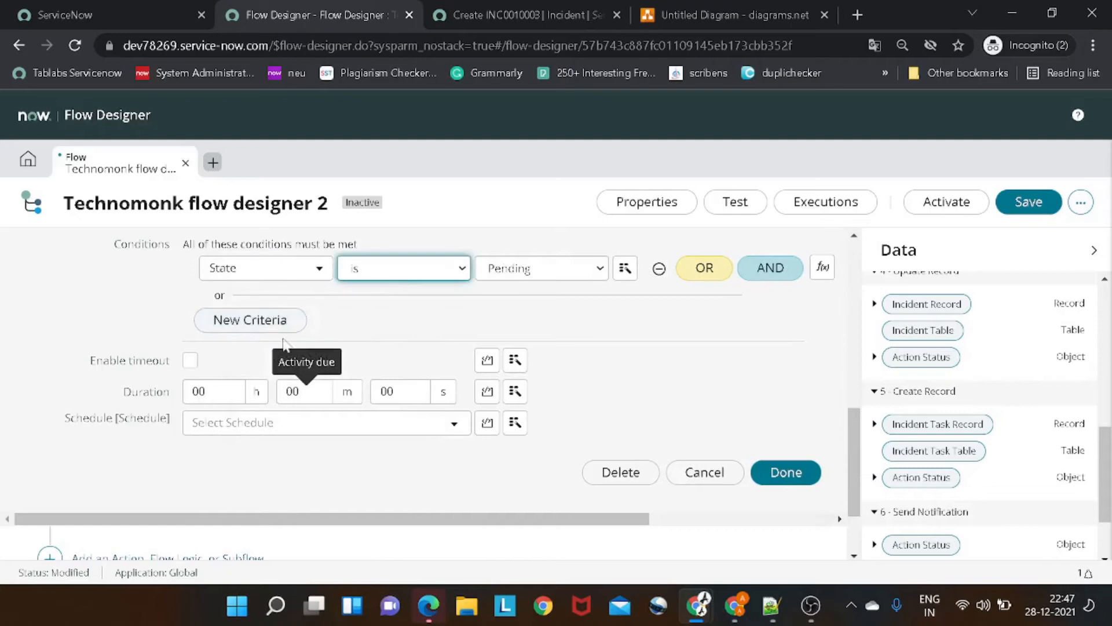
click(402, 277)
click(394, 319)
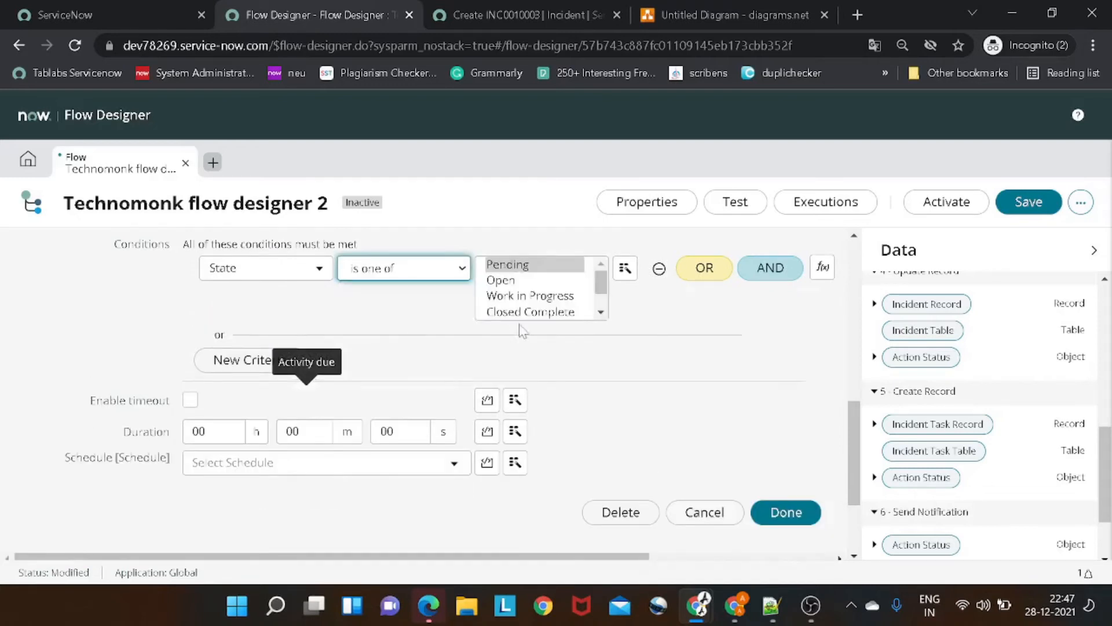
- Choose only Closed Complete and Closed Incomplete as the condition's state values and finish the wait action
ctrl+click(532, 312)
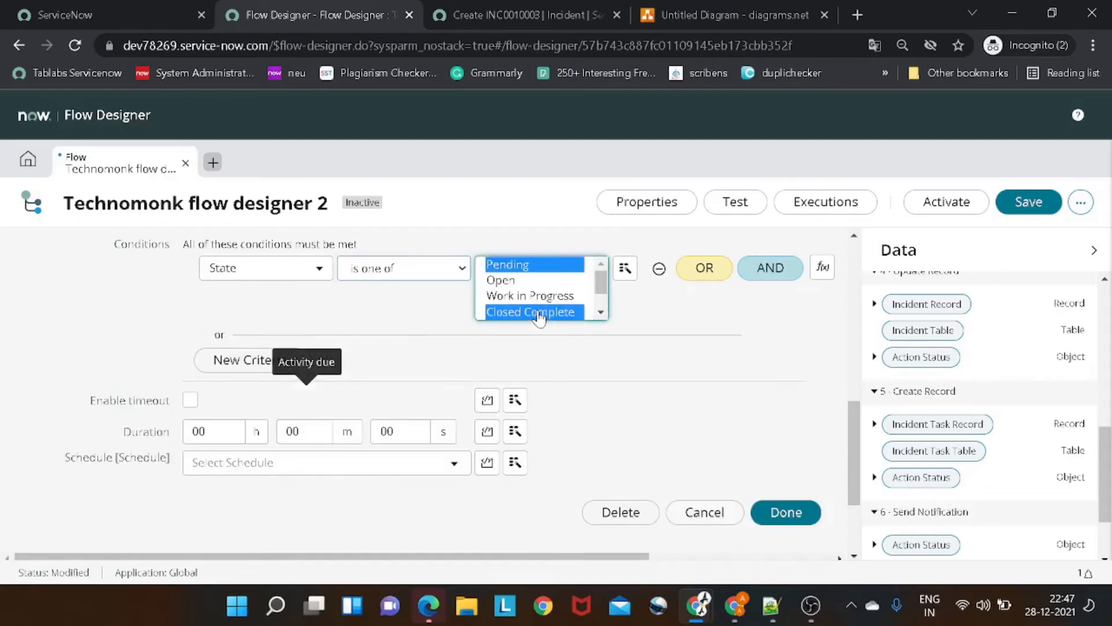
ctrl+click(548, 266)
scroll(599, 313, down, 1)
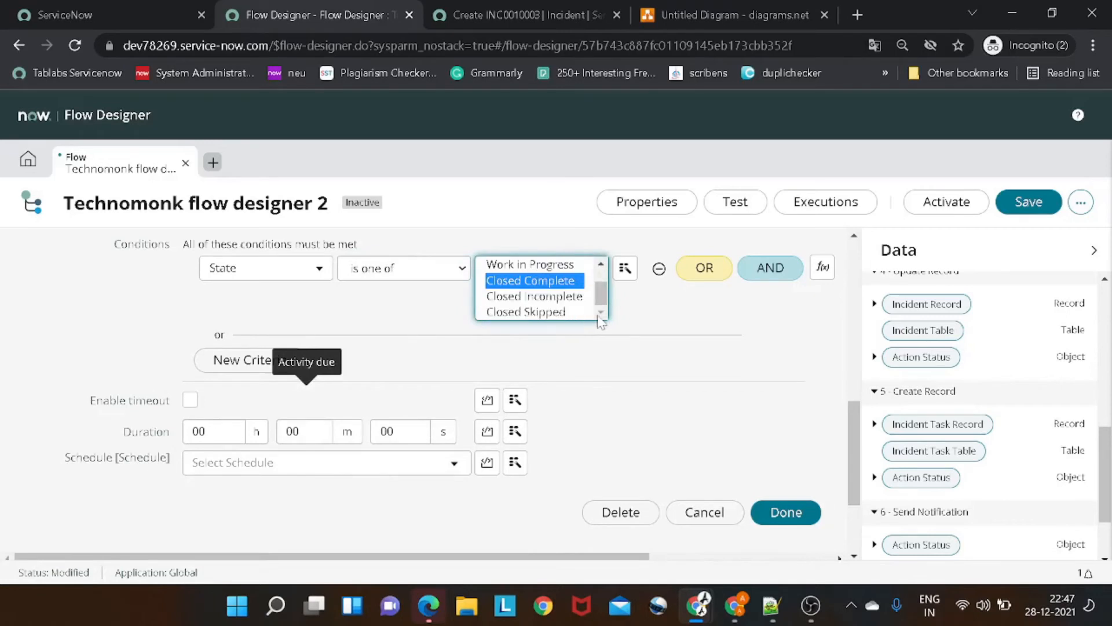
ctrl+click(545, 297)
scroll(574, 322, down, 2)
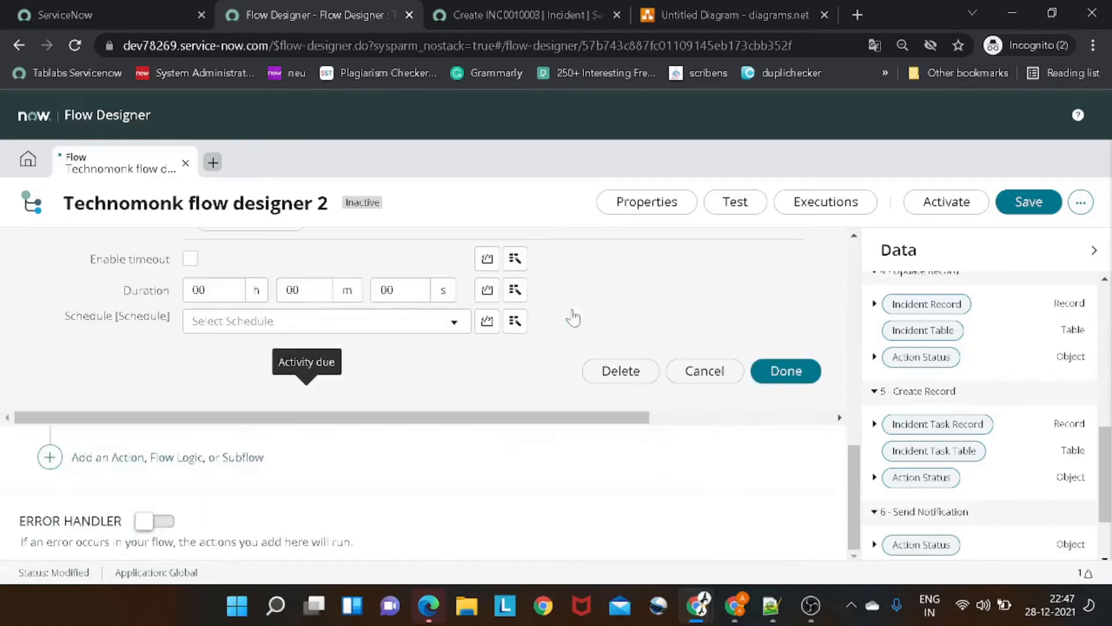
scroll(573, 317, up, 3)
drag(601, 331, 596, 298)
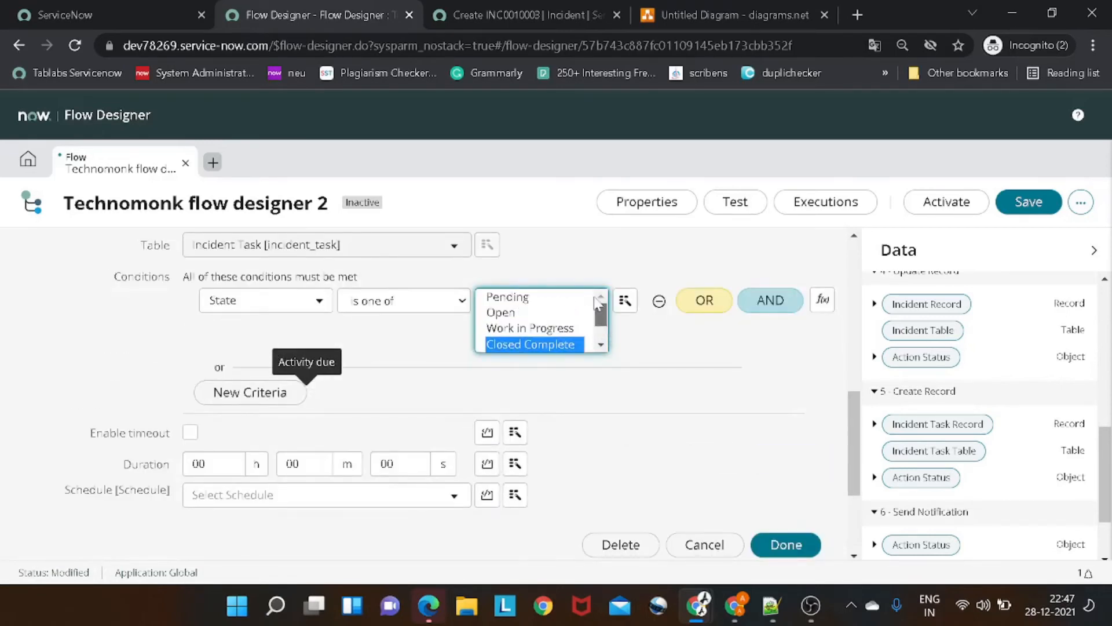
click(795, 547)
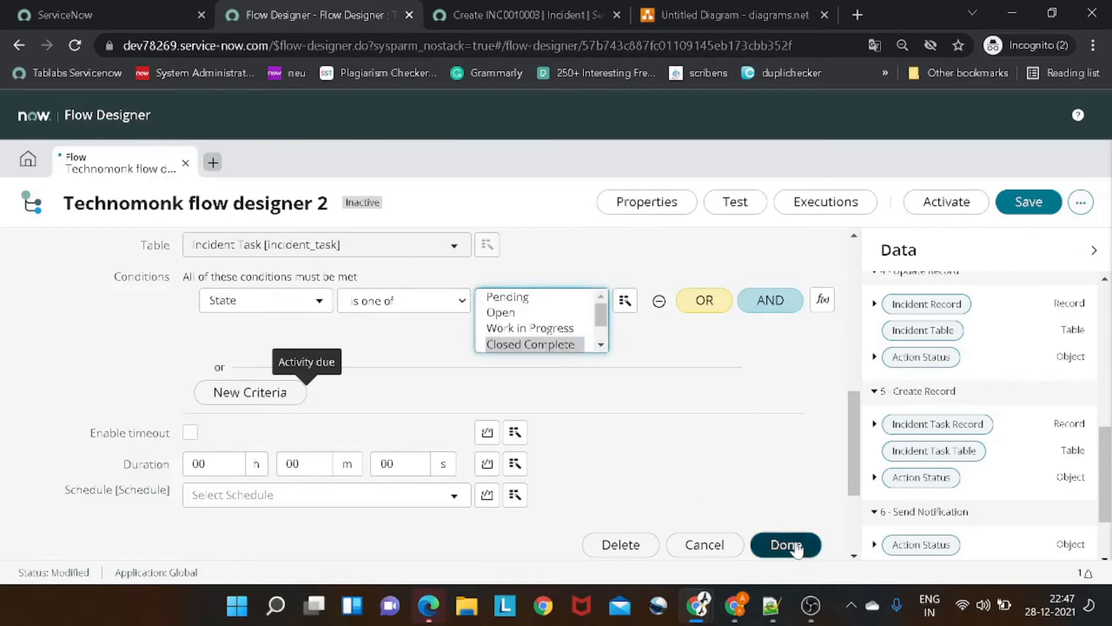
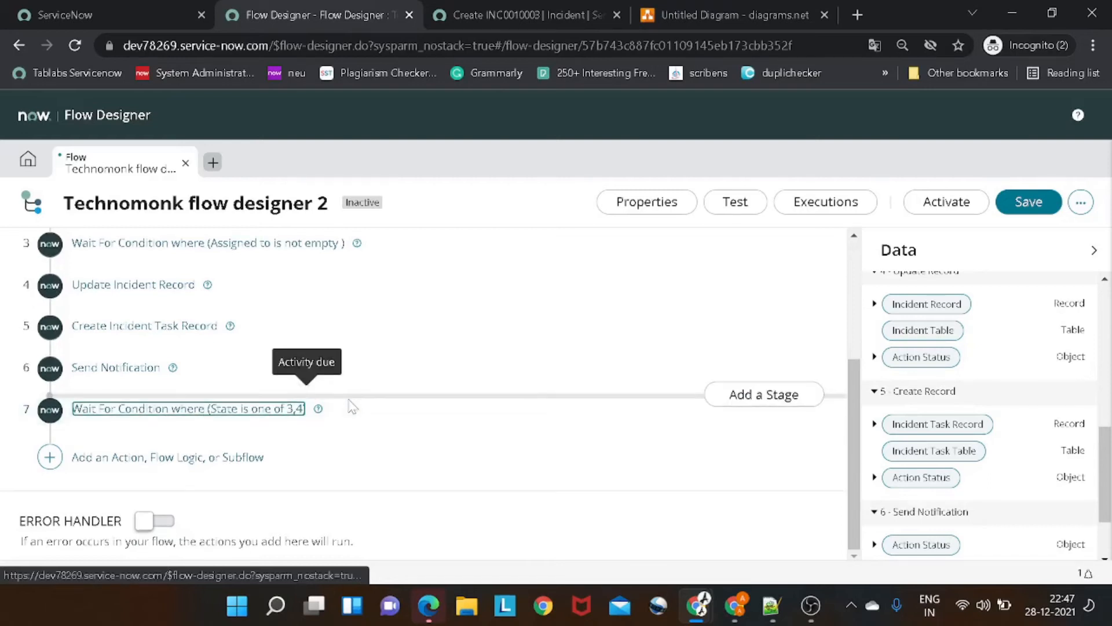
- In the diagrams.net flowchart, label the "if closed complete" branch to Resolve incident Yes and the branch to the on hold box No
click(776, 23)
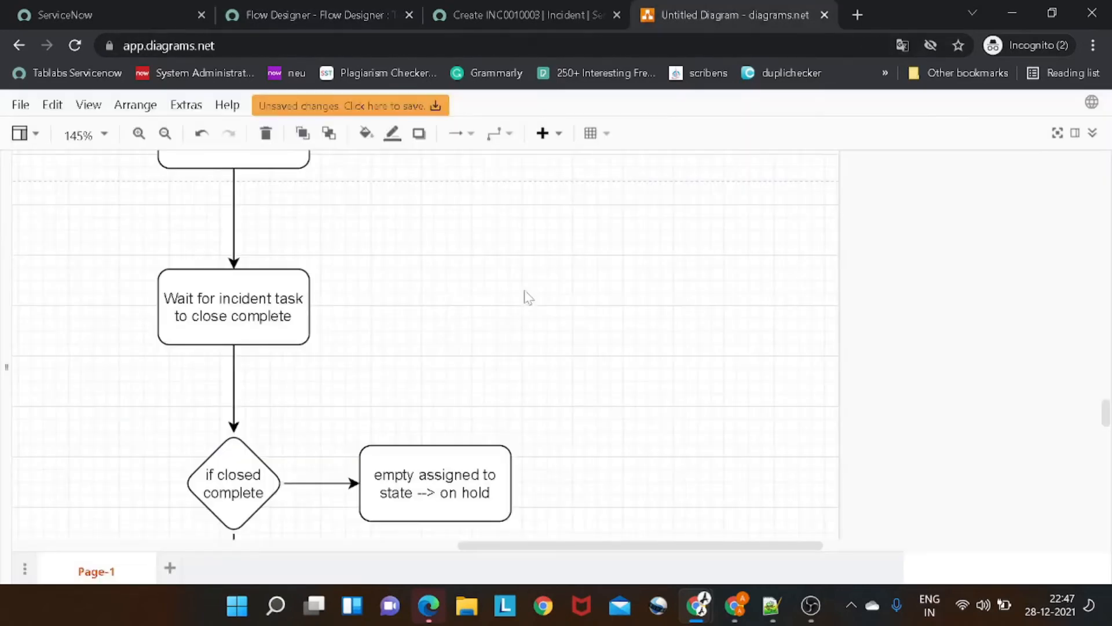
scroll(524, 296, down, 3)
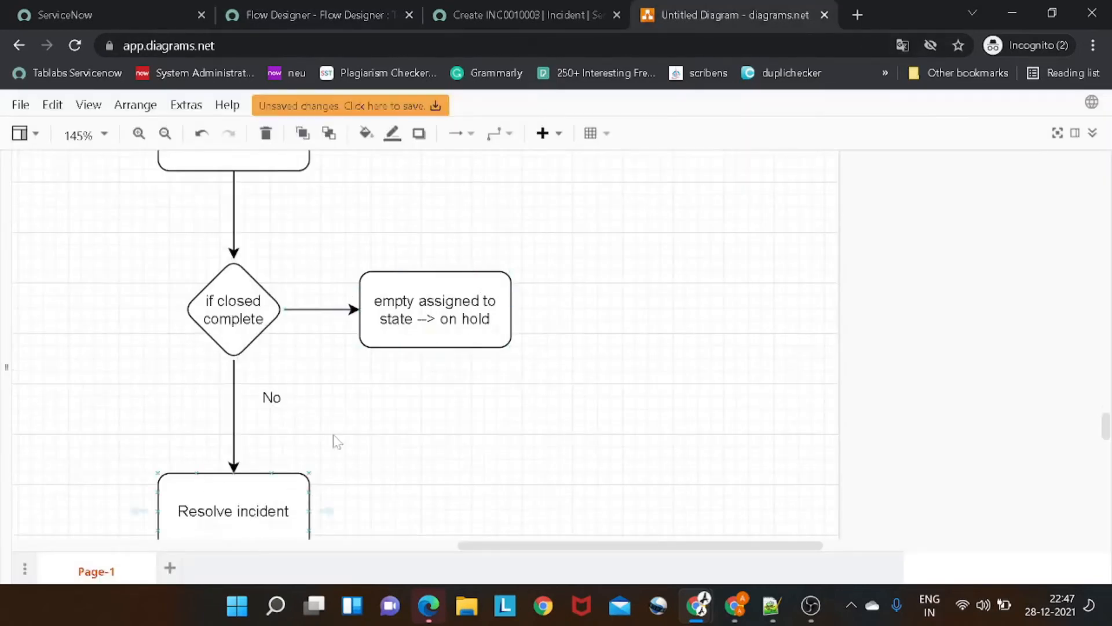
double_click(271, 399)
text(Yes)
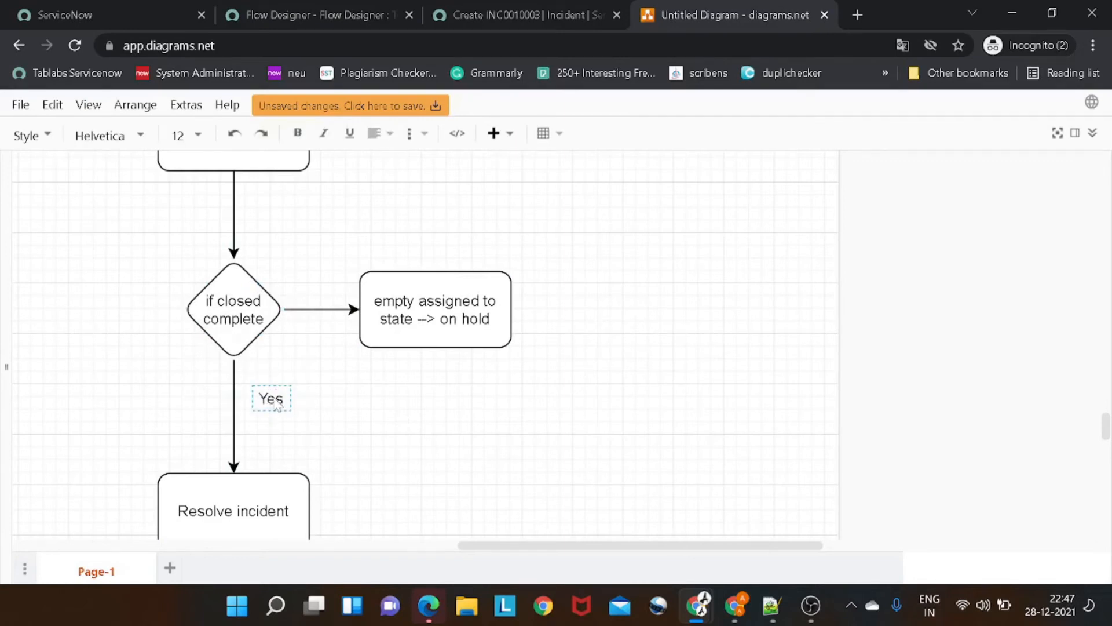
double_click(313, 299)
click(313, 298)
text(No)
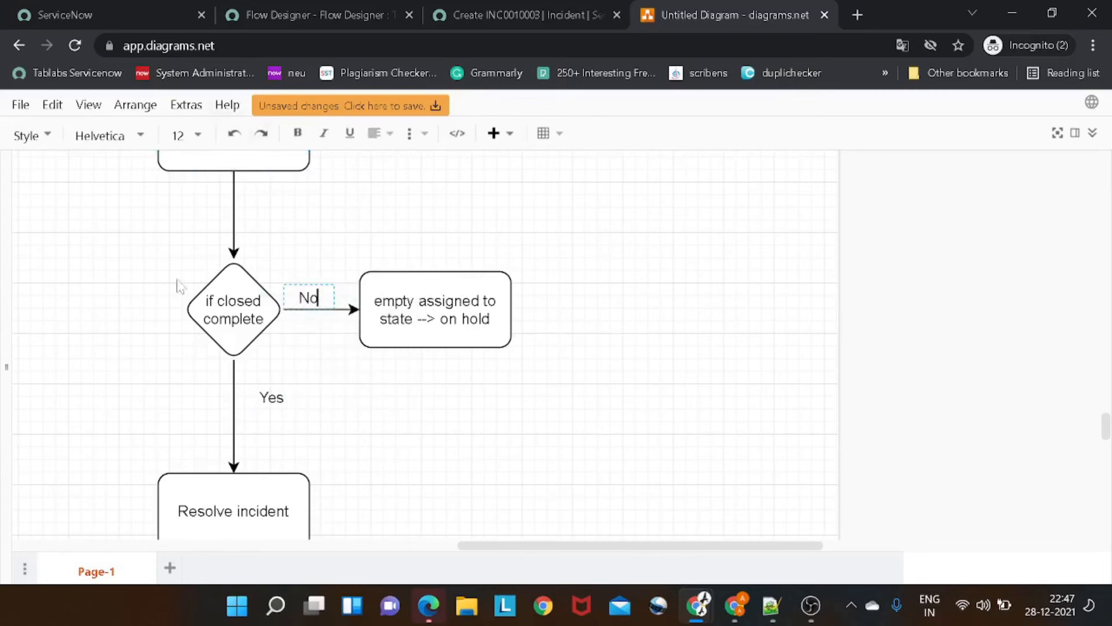
scroll(255, 458, down, 3)
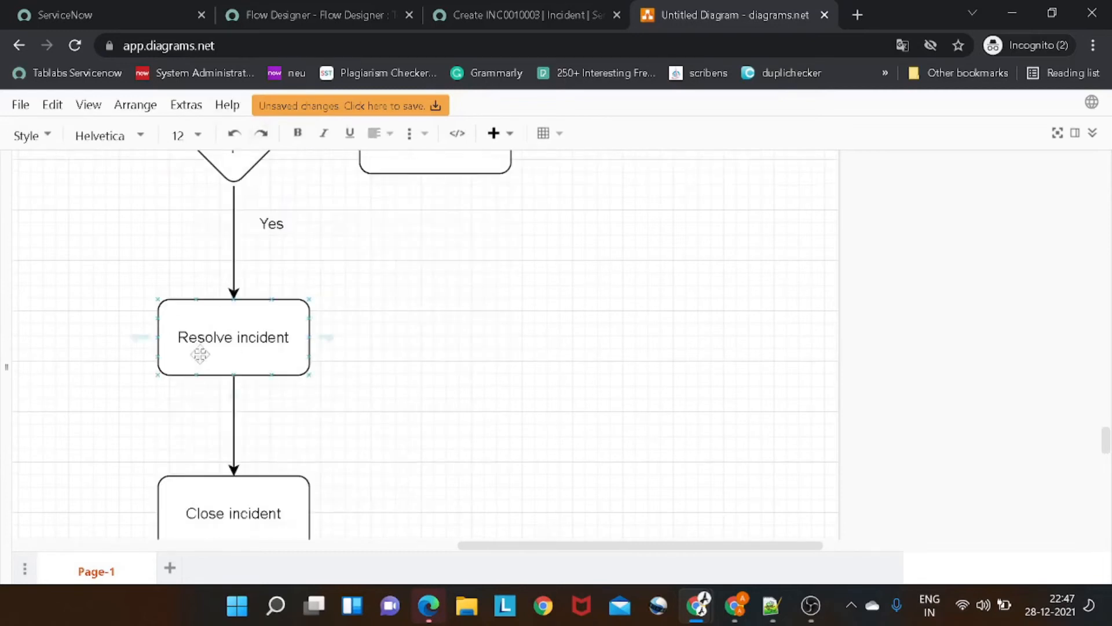
- Switch back to Flow Designer and add an If flow logic step after the State wait condition
click(311, 19)
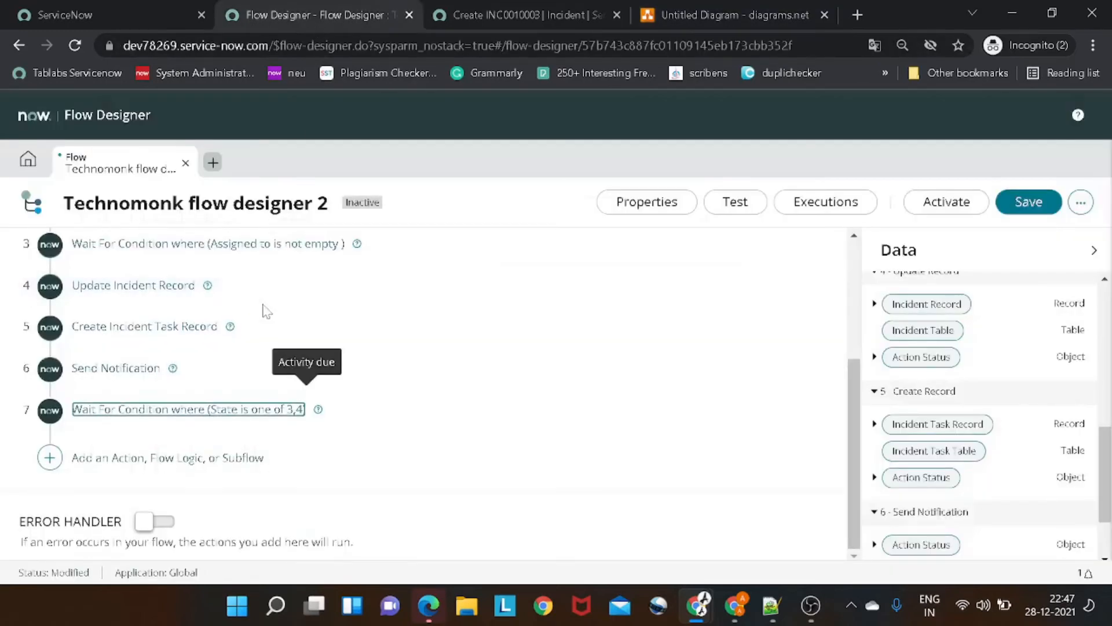
click(50, 458)
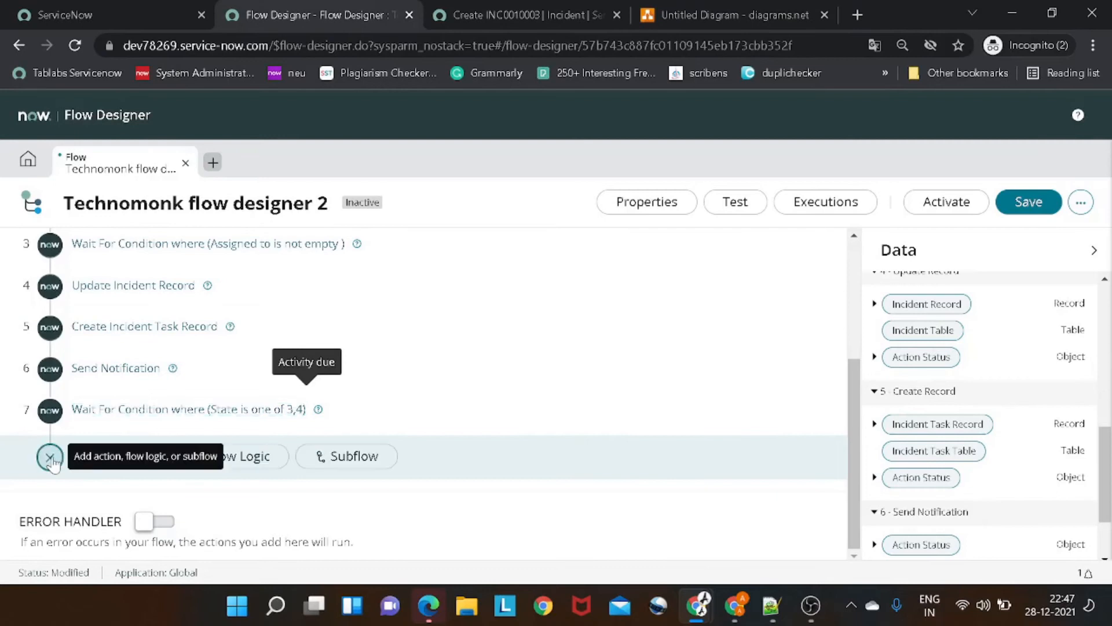
click(268, 459)
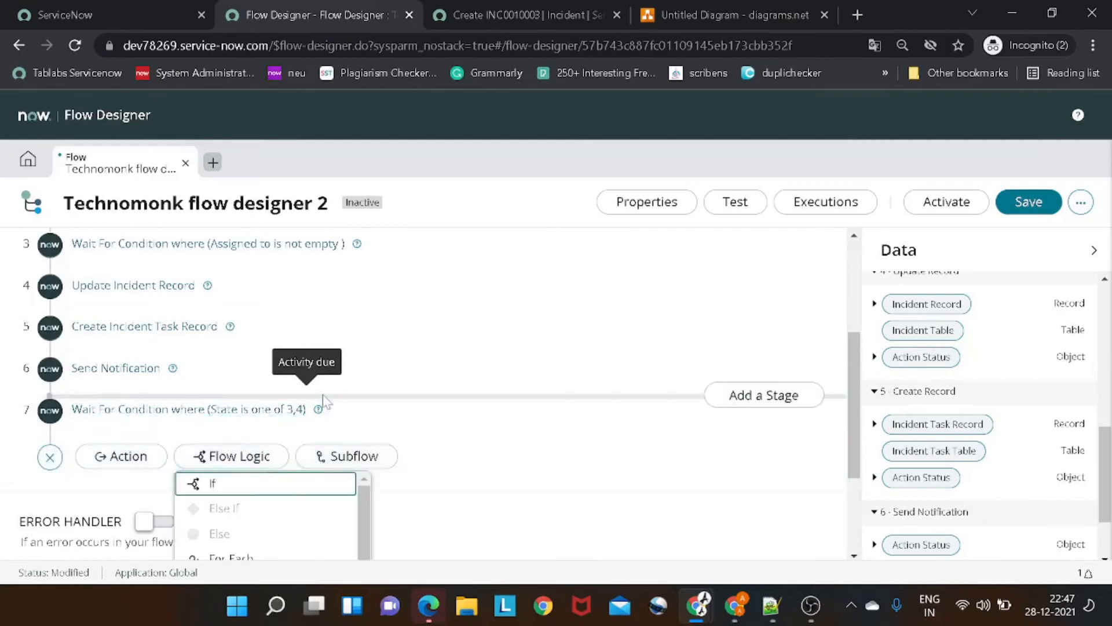
scroll(270, 481, down, 2)
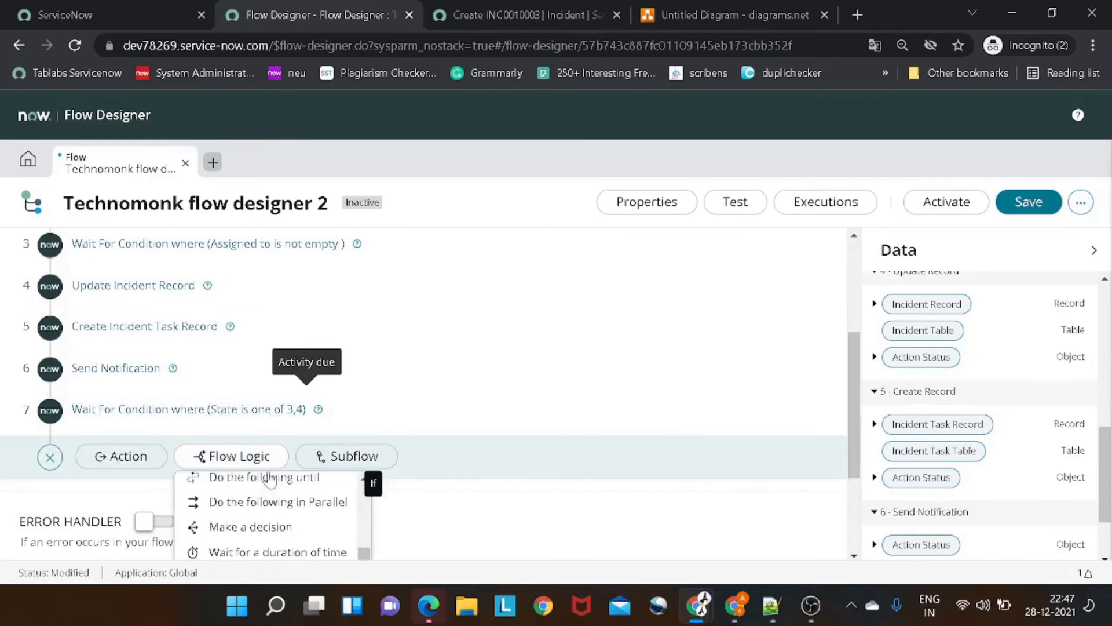
scroll(270, 522, up, 2)
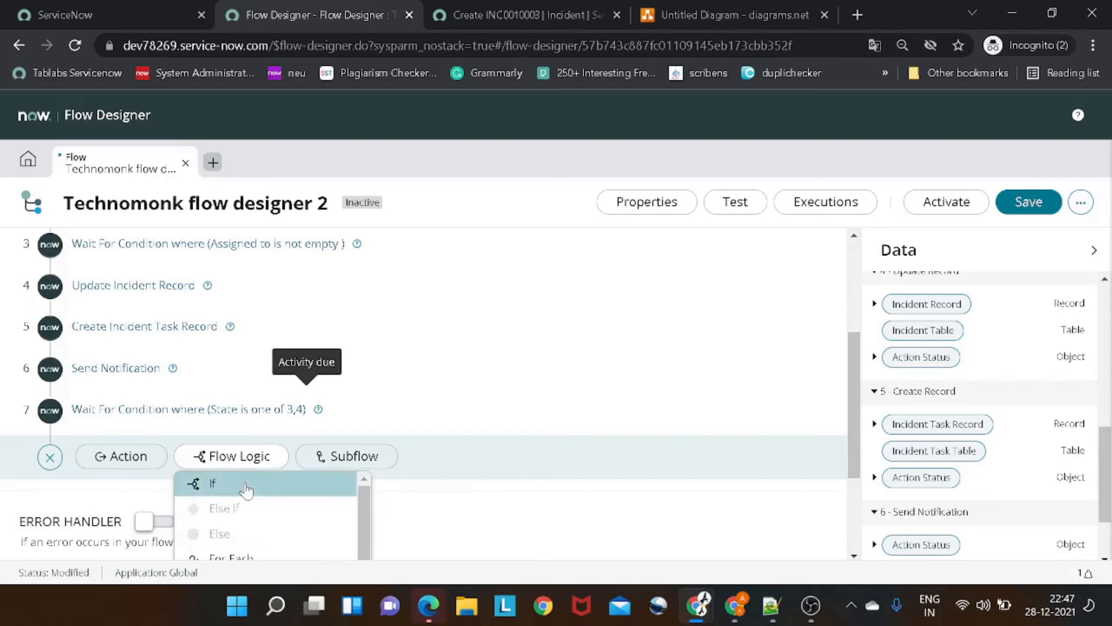
click(255, 484)
scroll(313, 441, up, 1)
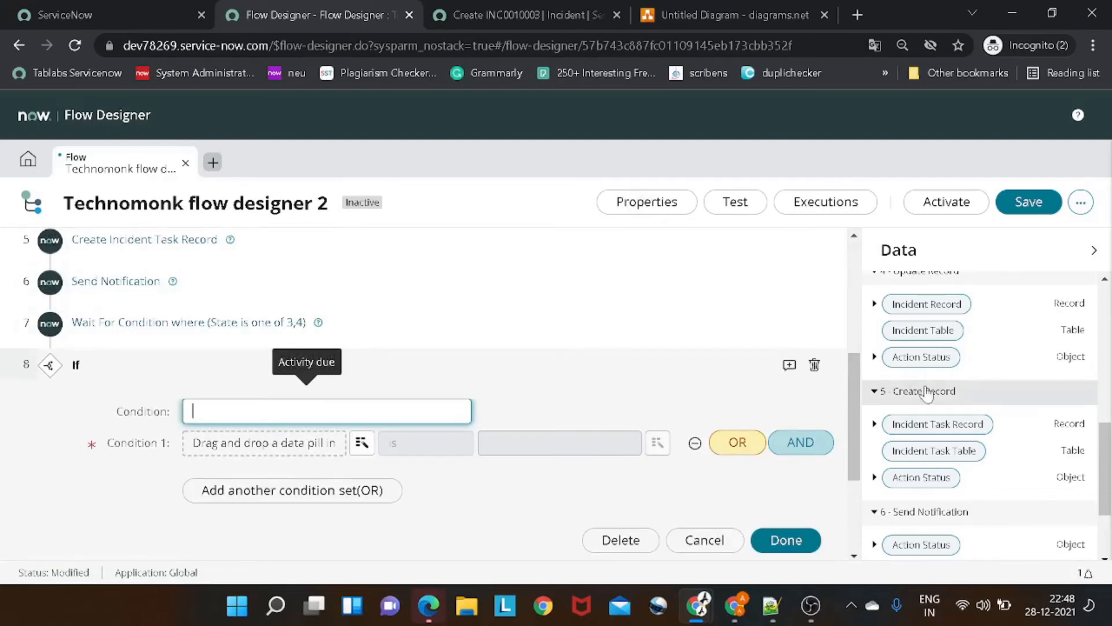
- Set the If step's Condition 1 data pill to State of the Incident Task Record from step 5, Create Record
click(363, 443)
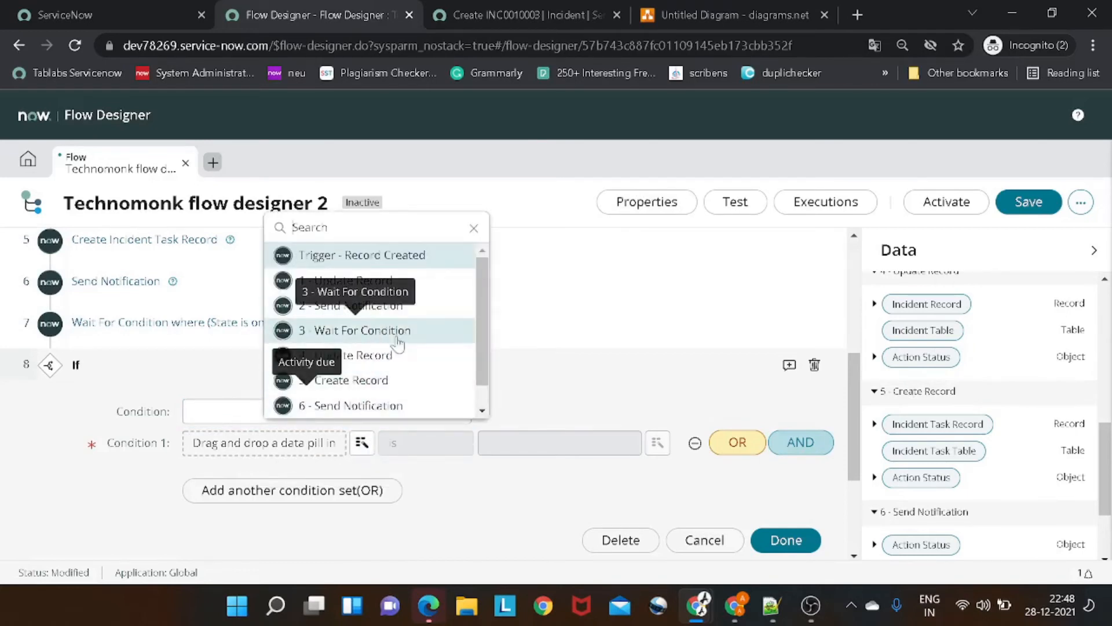
scroll(397, 343, down, 1)
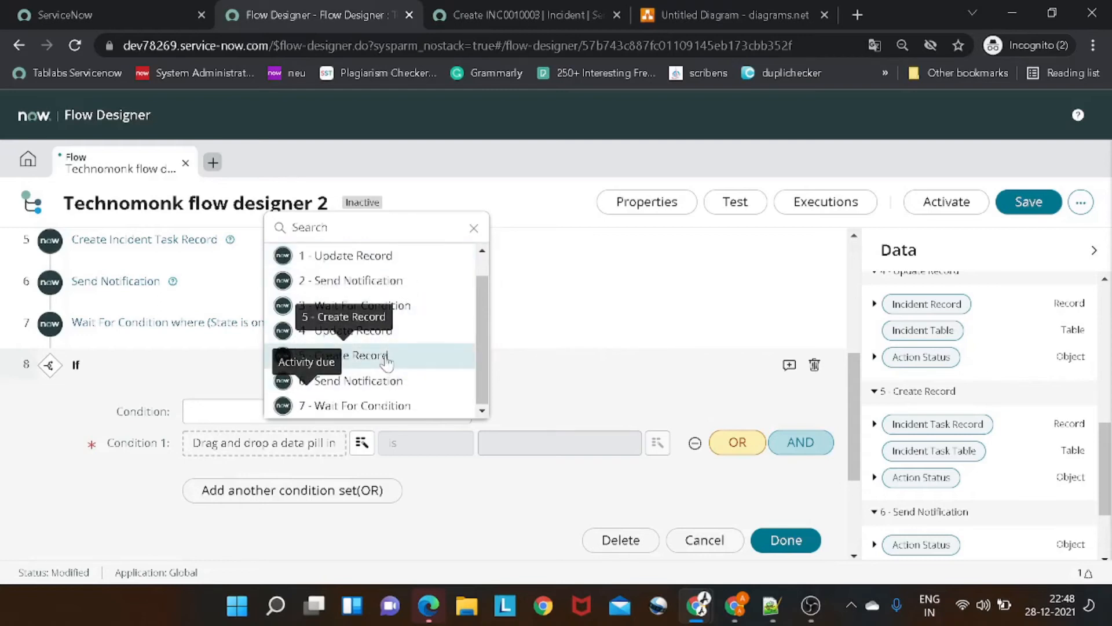
click(387, 362)
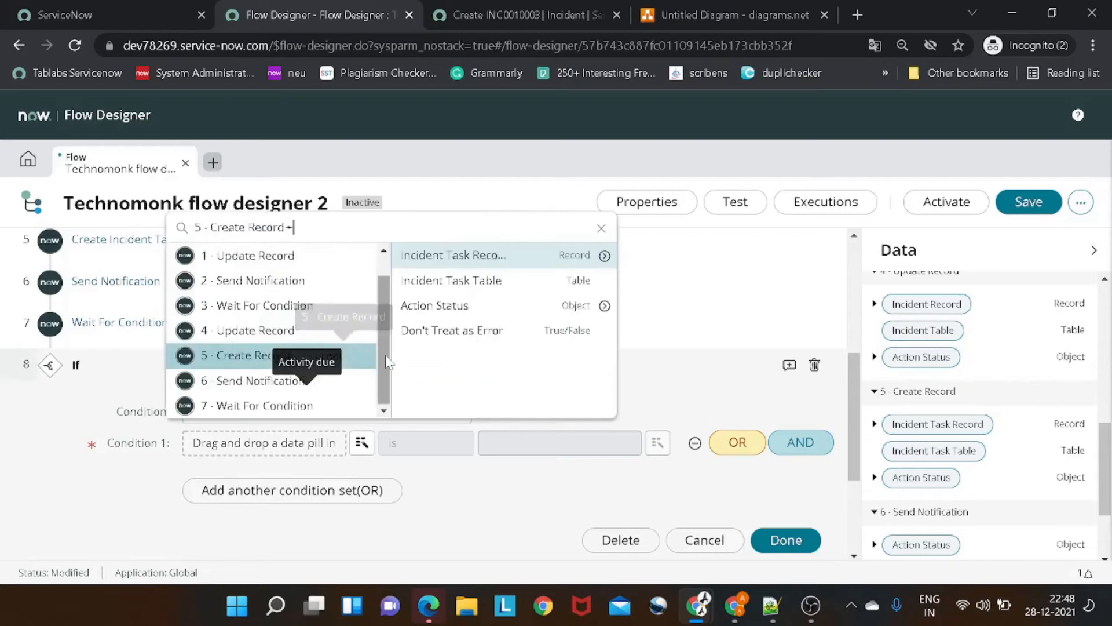
click(605, 257)
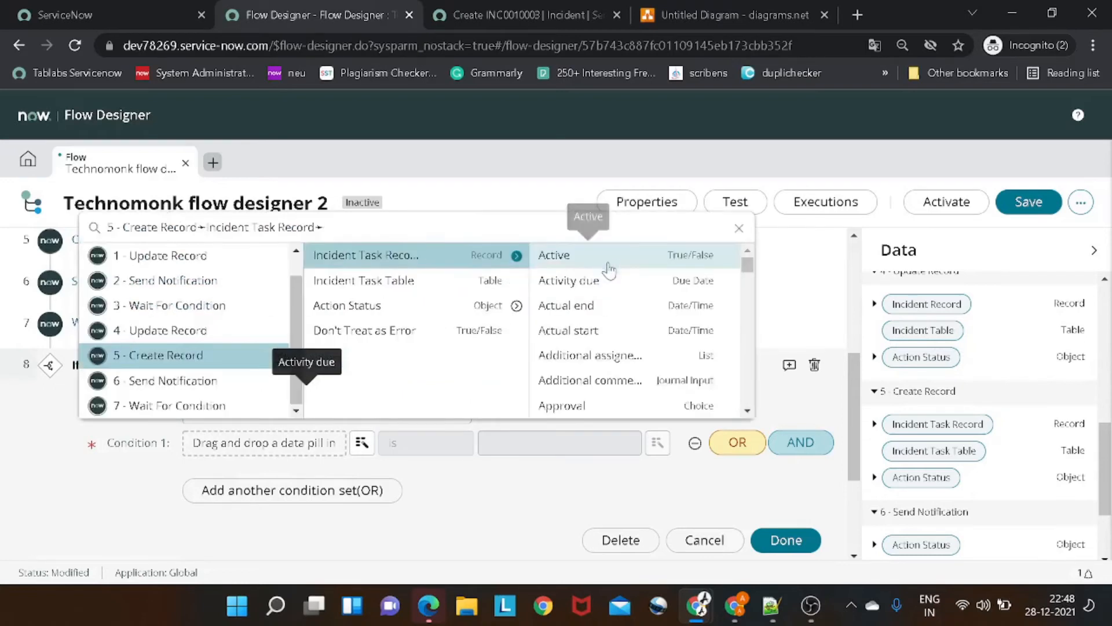
scroll(608, 306, down, 15)
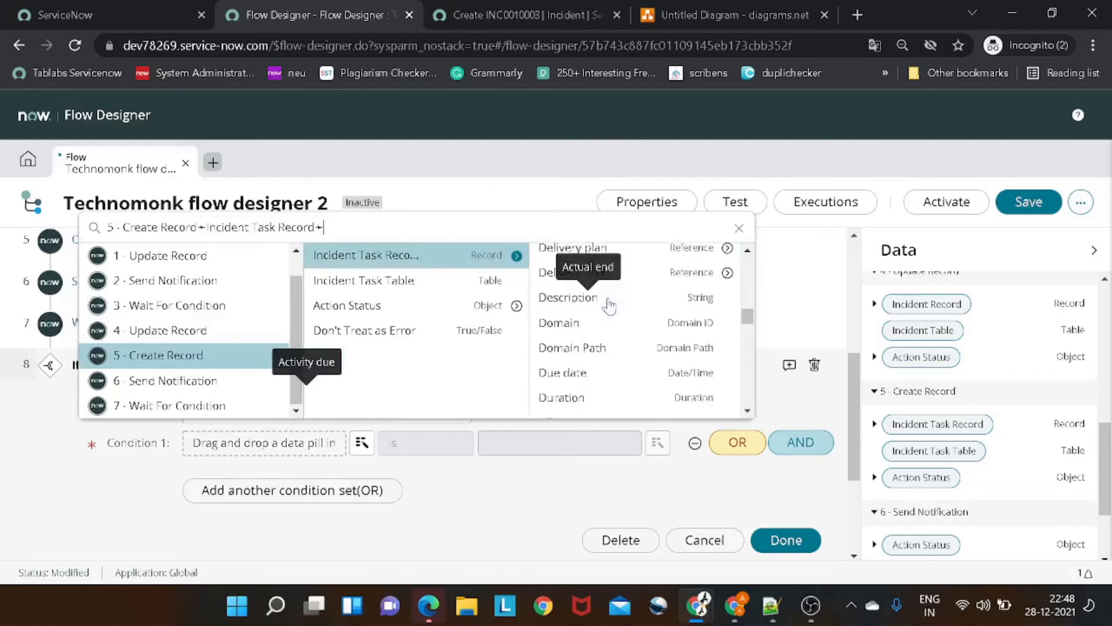
scroll(608, 305, down, 2)
scroll(610, 304, up, 5)
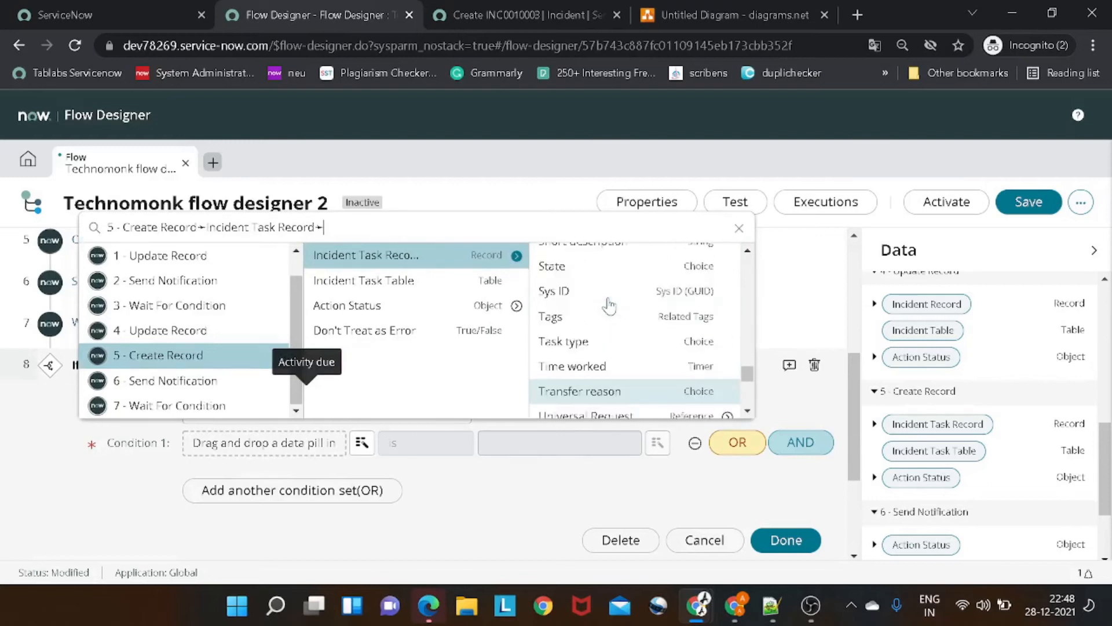
click(591, 355)
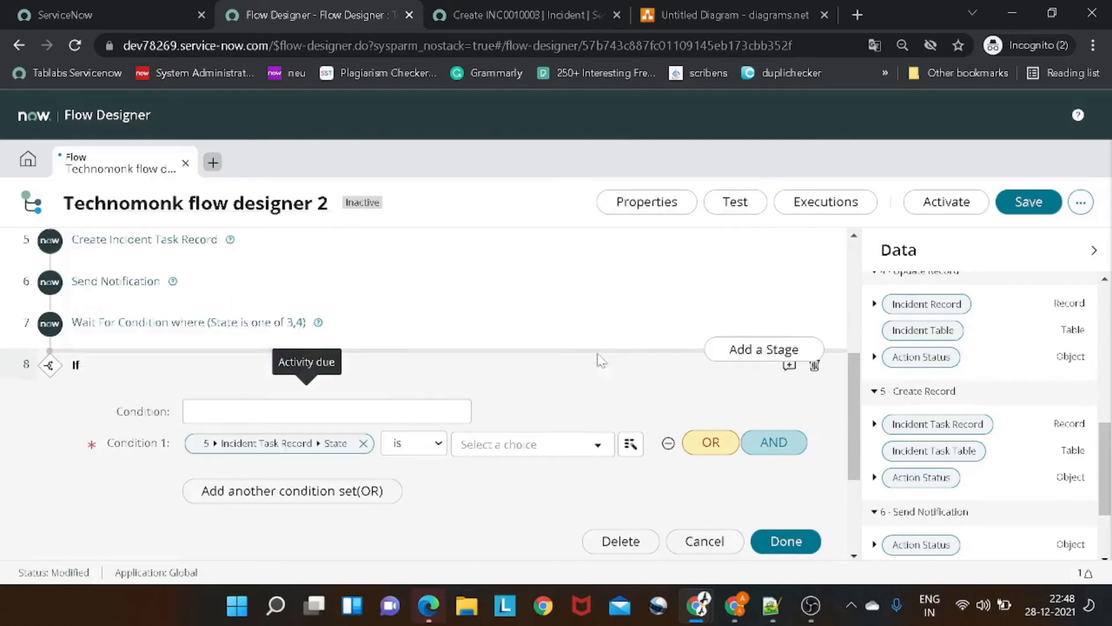
- Set the If condition's state value to Closed Complete and finish the If step
click(523, 447)
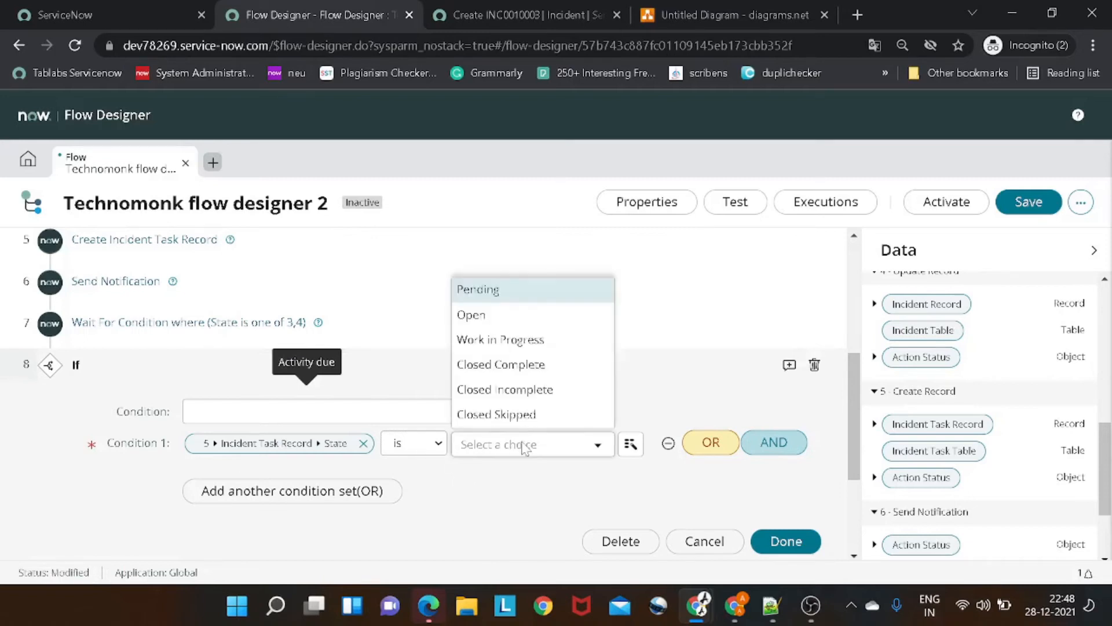
click(524, 371)
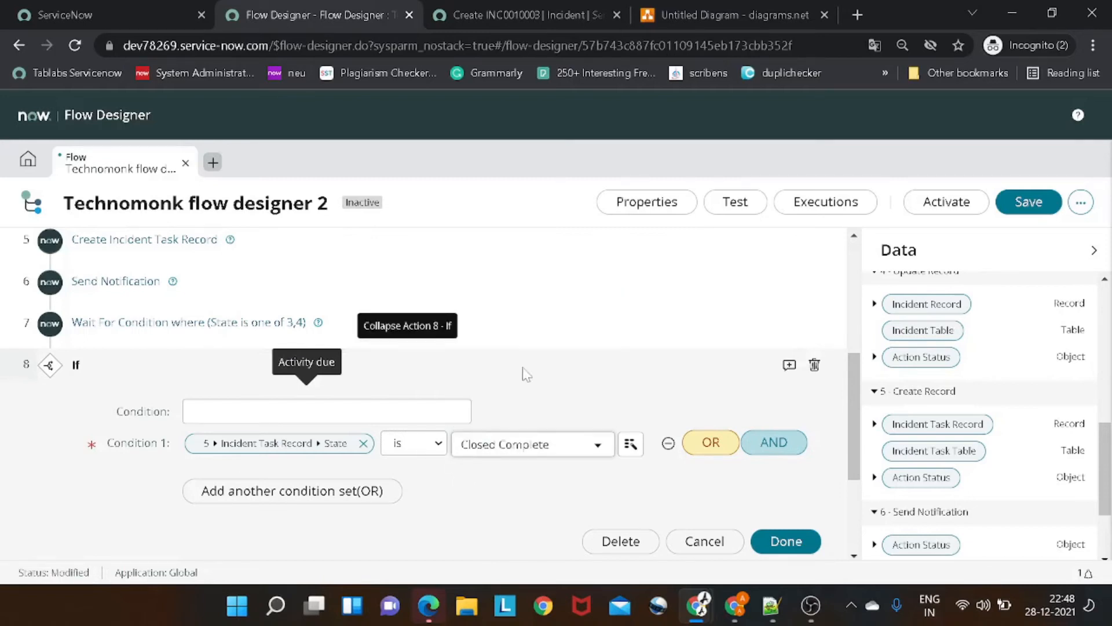
scroll(767, 499, down, 3)
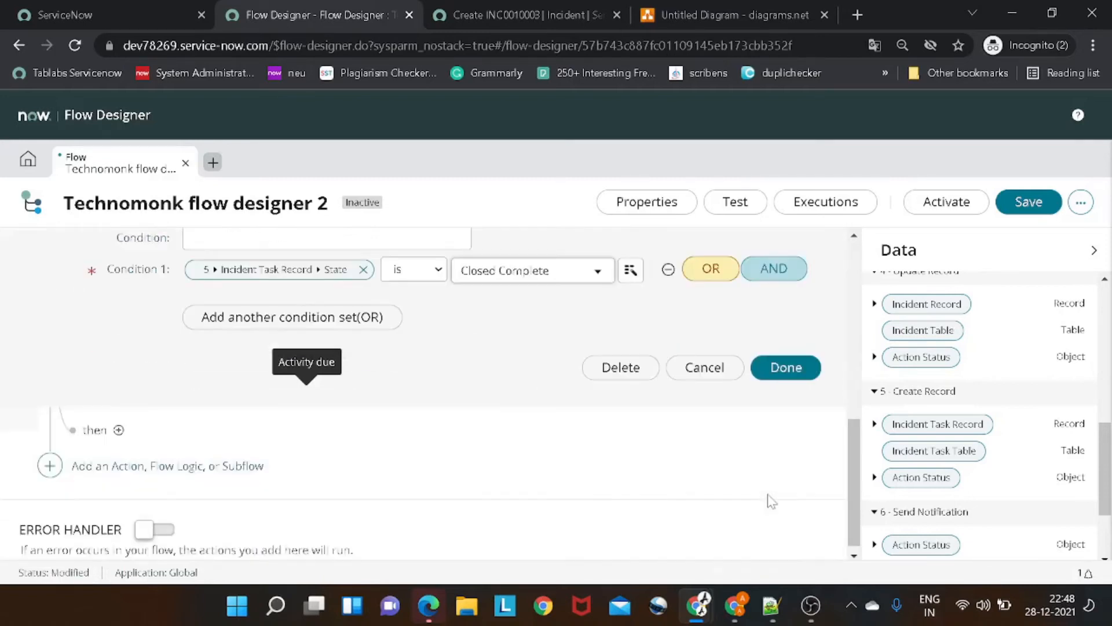
click(771, 375)
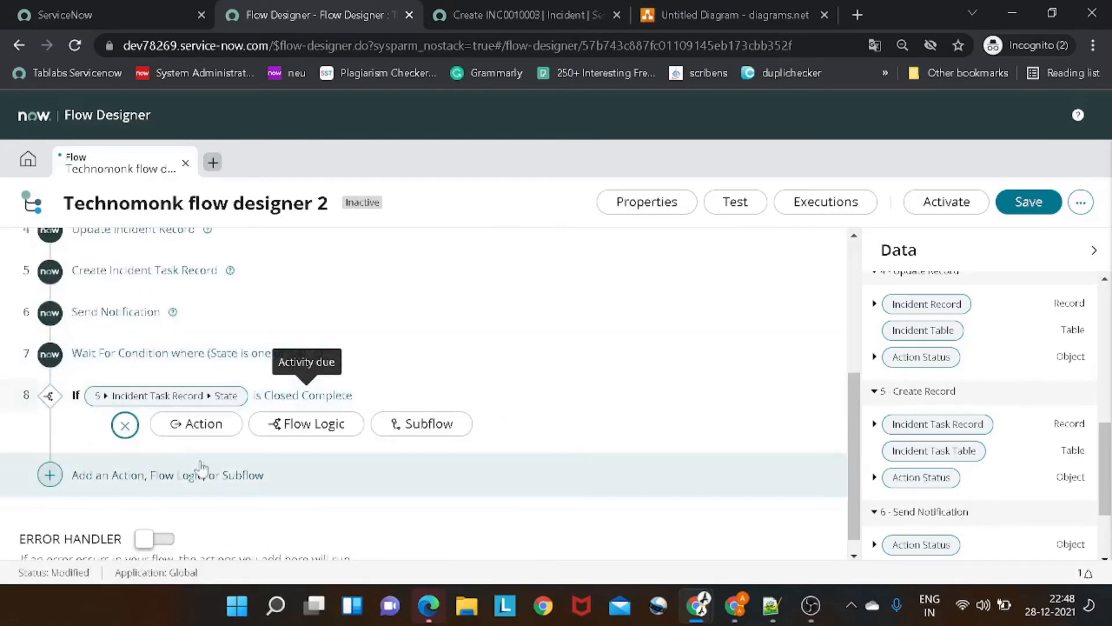
- Add an Update Record action inside the then branch of the Closed Complete If step
scroll(261, 451, down, 1)
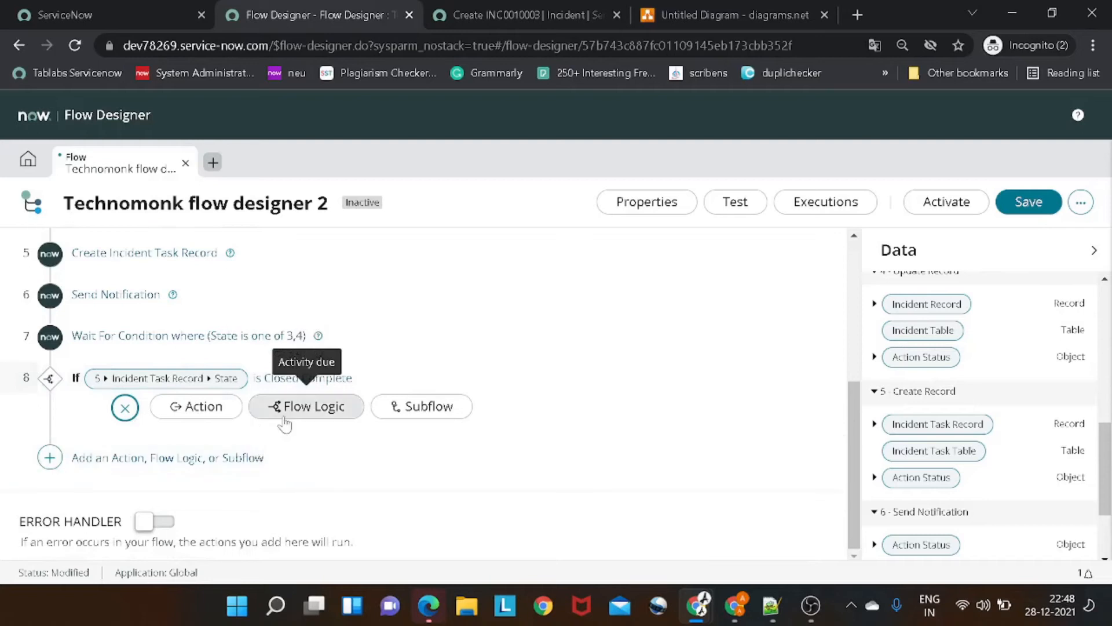
click(224, 408)
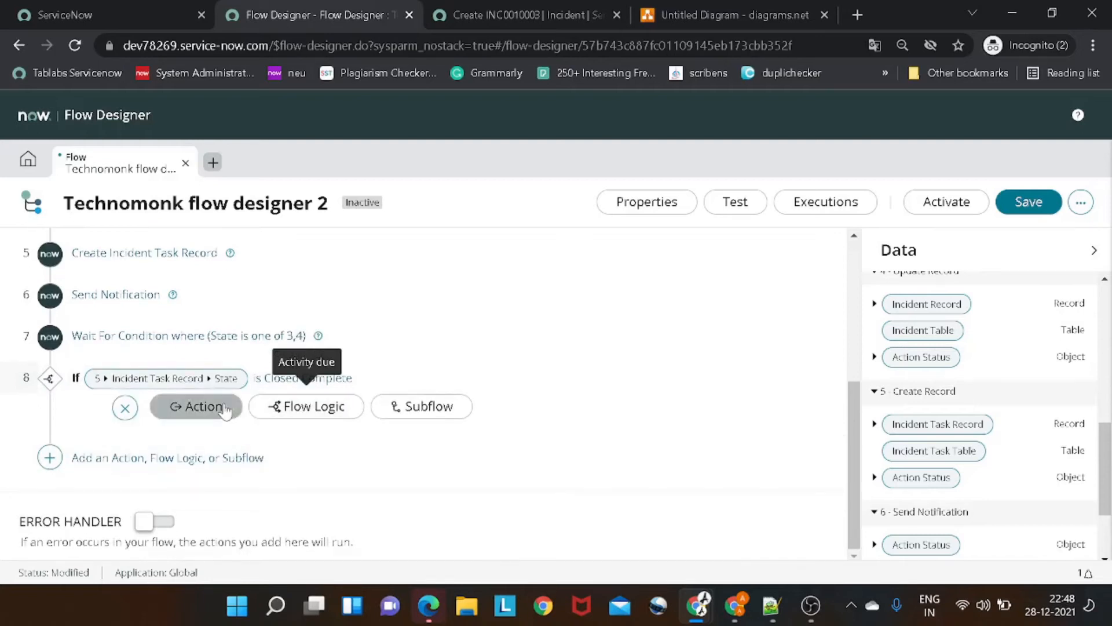
scroll(522, 411, down, 2)
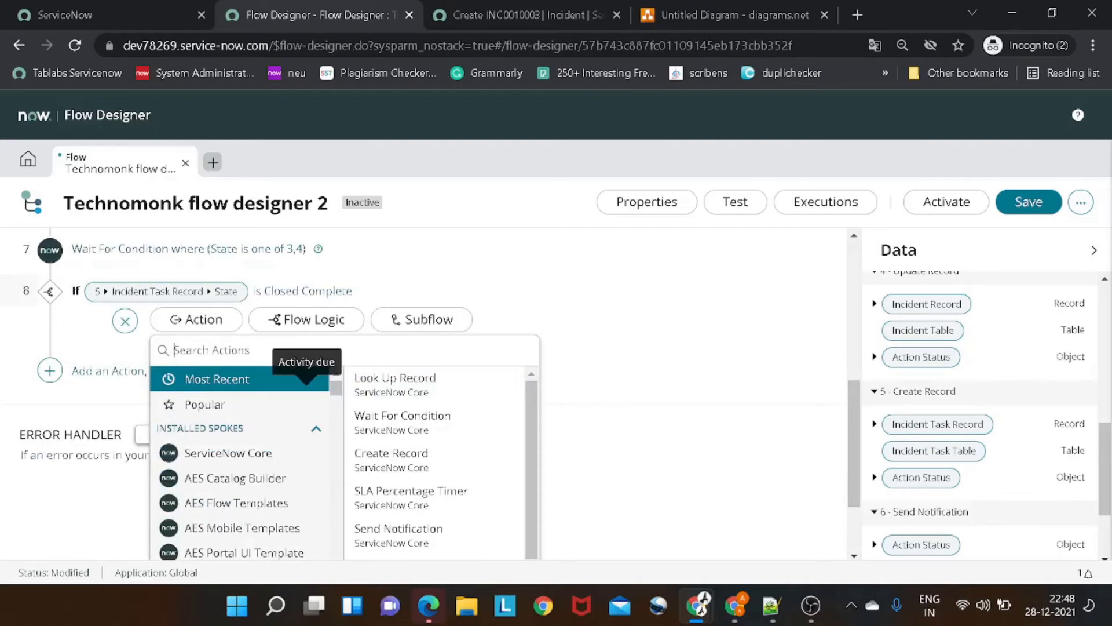
text(update)
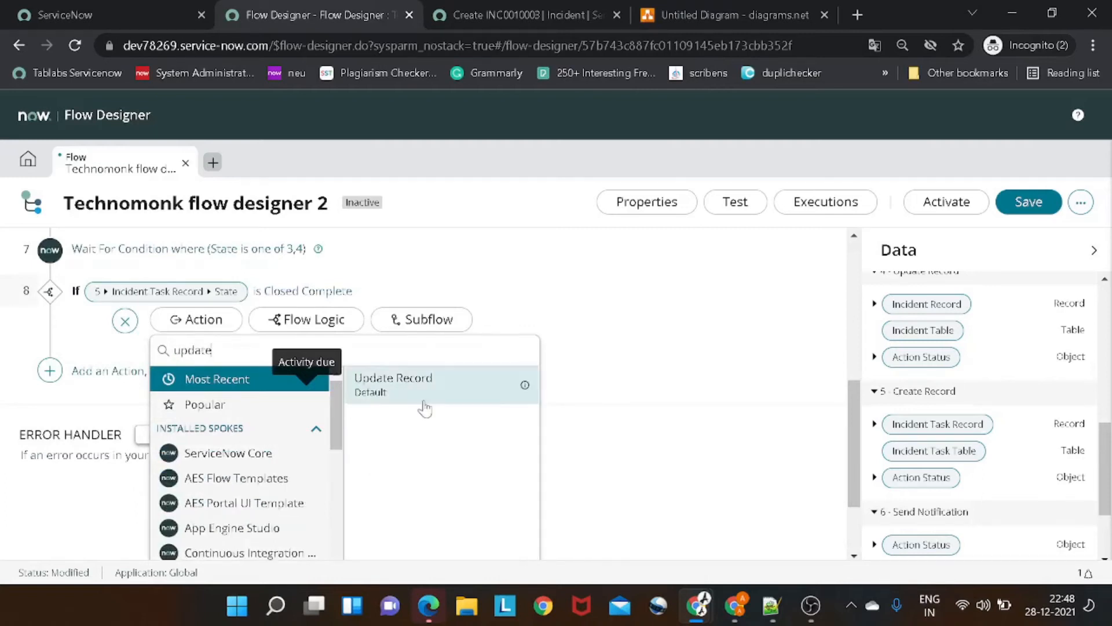
click(419, 399)
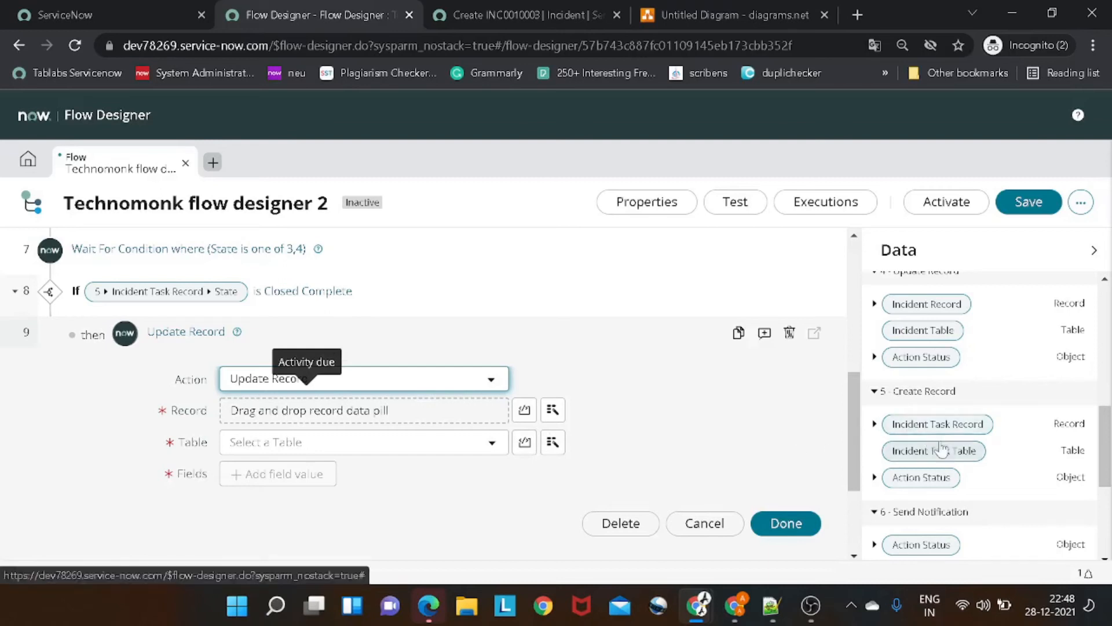
- Set the new update action's record to the Incident Record data pill from step 4, Update Record
scroll(943, 449, down, 4)
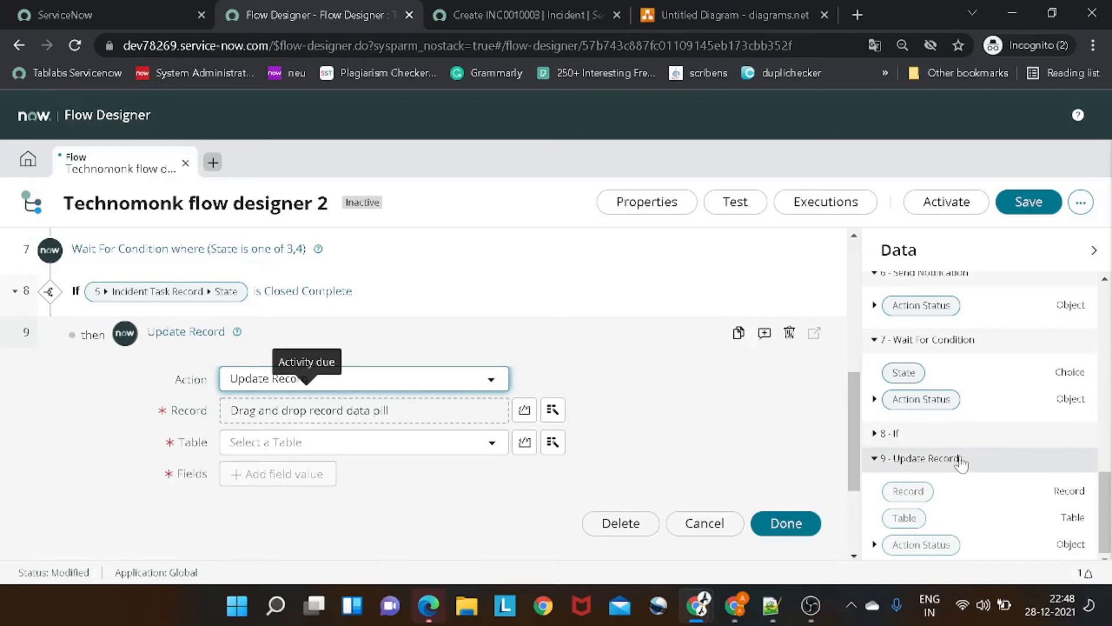
scroll(961, 462, up, 2)
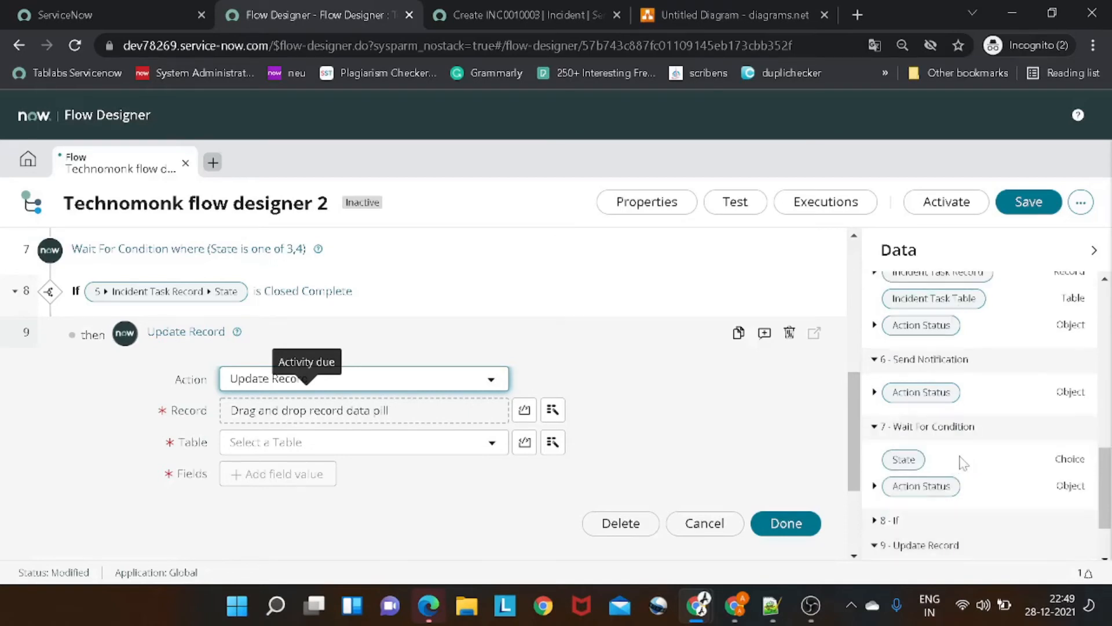
scroll(960, 458, up, 3)
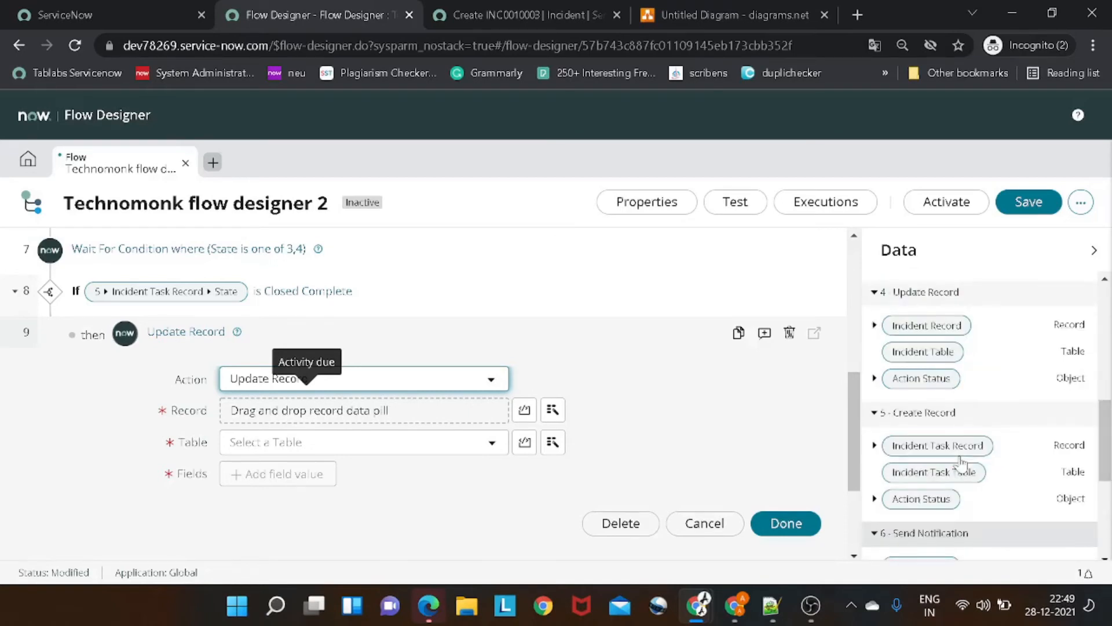
drag(927, 325, 339, 409)
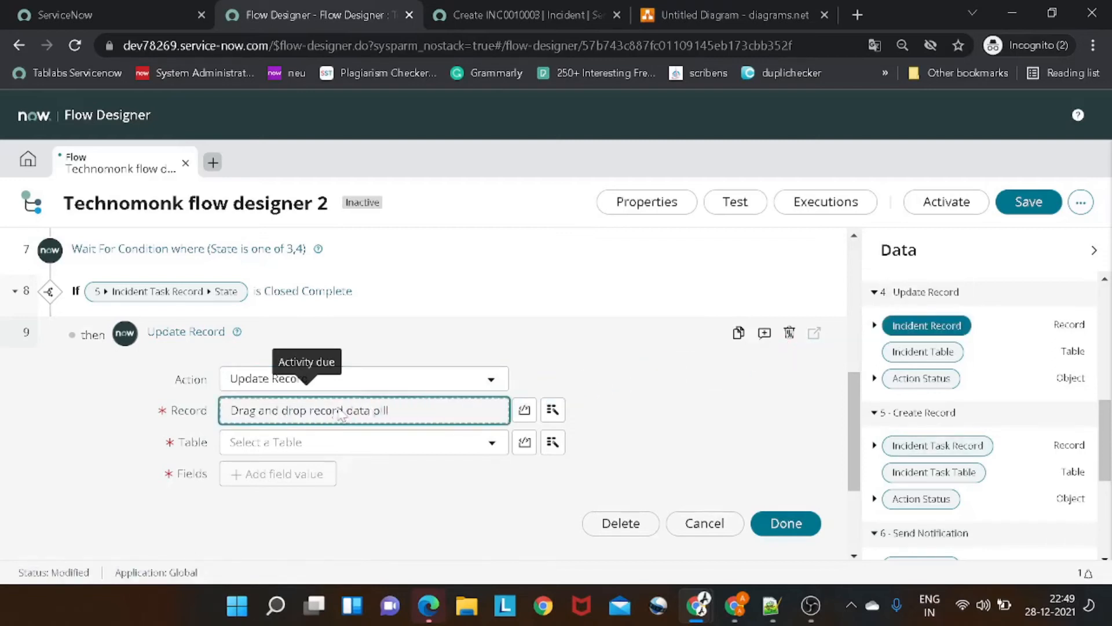
- Add the Resolution code field to the incident update with the value Solved (Permanently)
click(307, 481)
scroll(315, 474, down, 2)
click(336, 394)
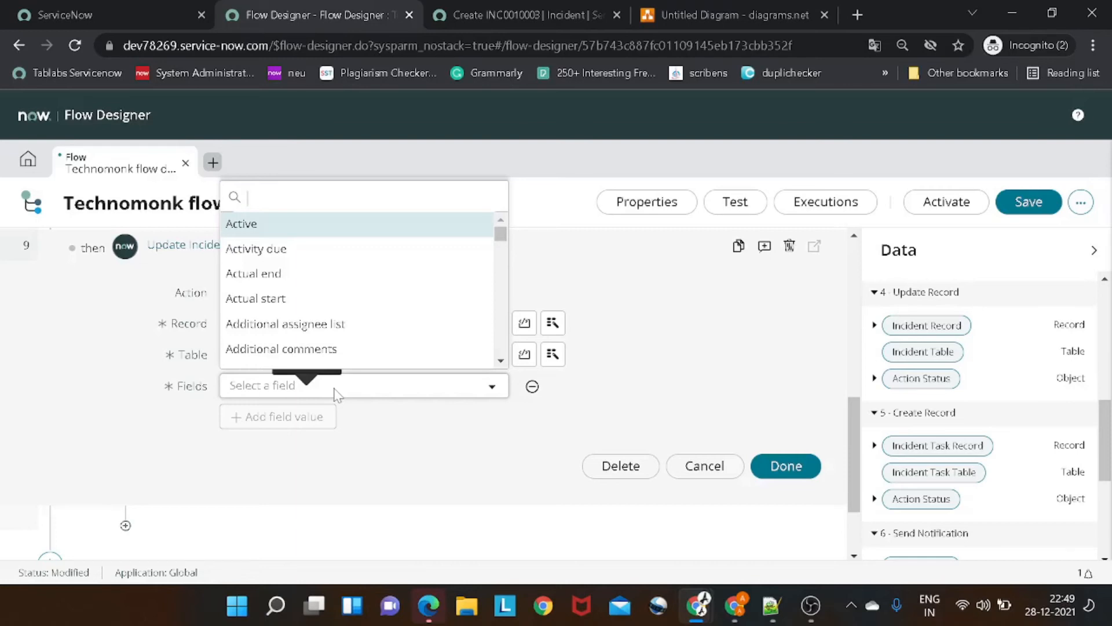
text(reso)
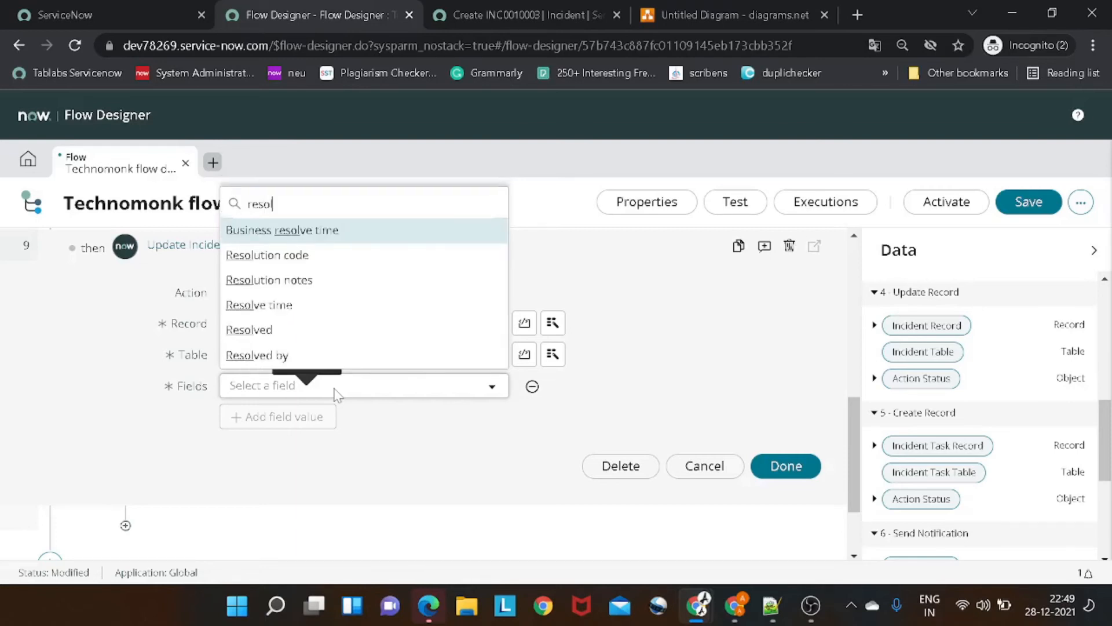
click(316, 256)
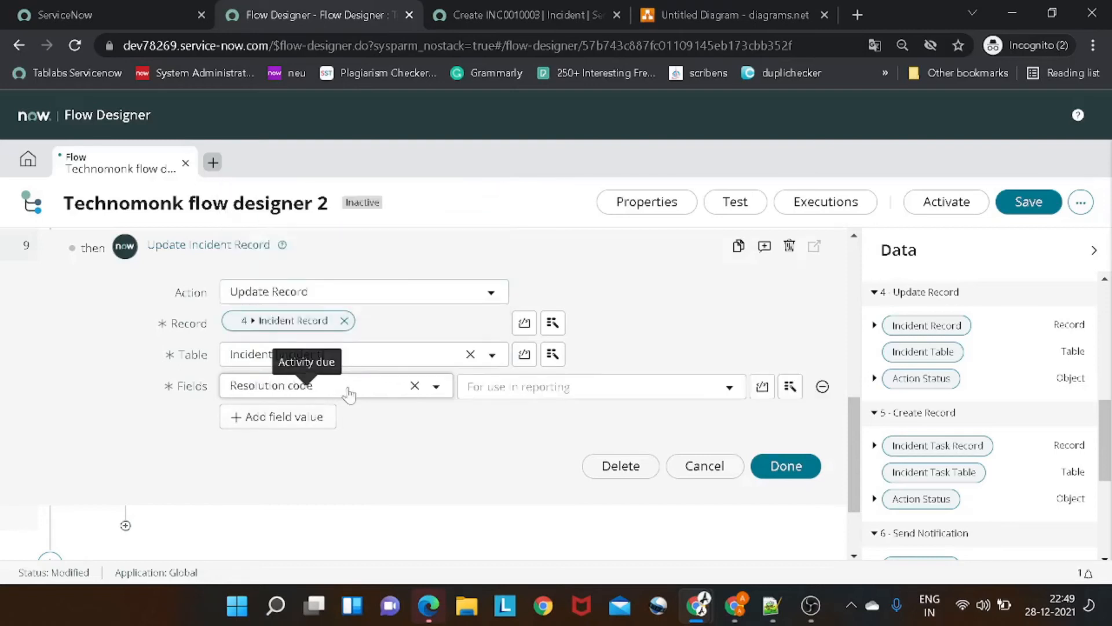
click(521, 389)
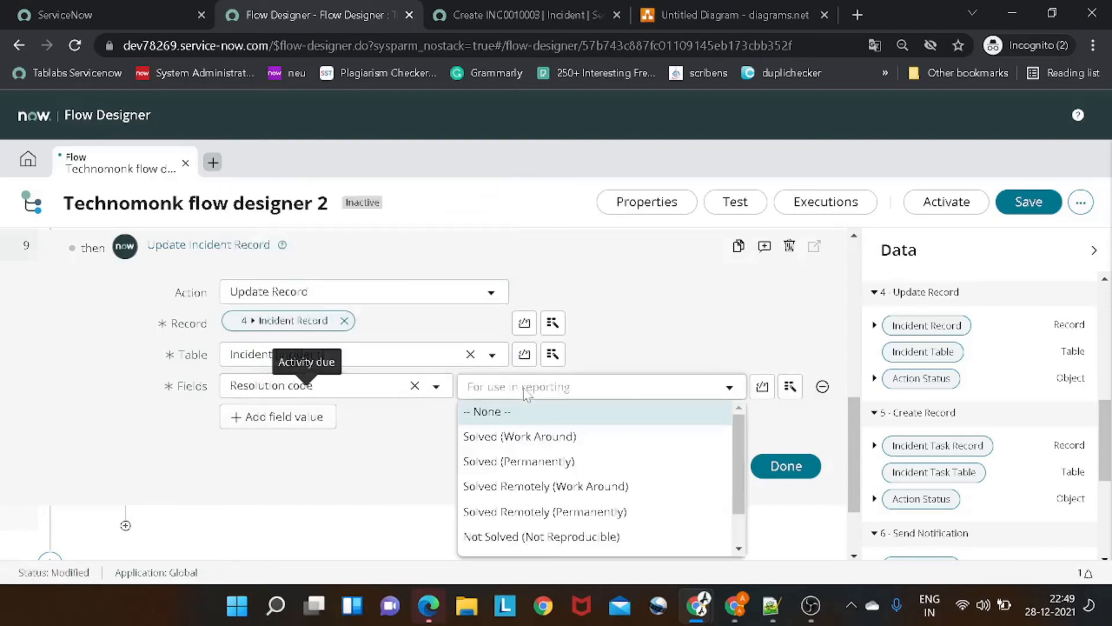
click(547, 464)
- Add the Resolution notes field to the incident update with the text "Test flow"
click(296, 430)
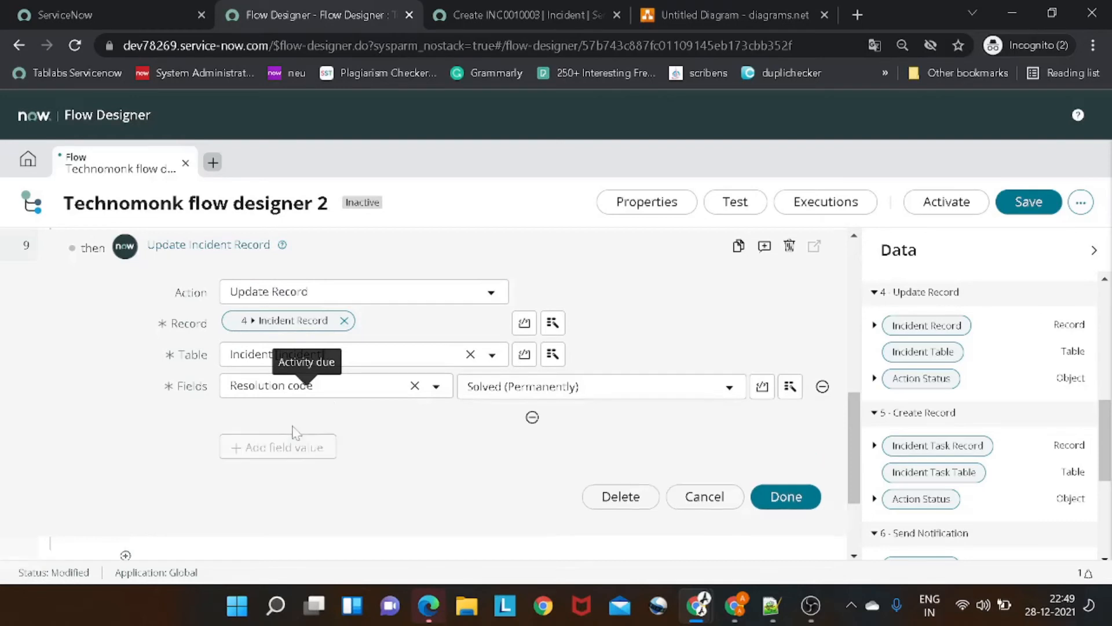
click(292, 427)
text(reso)
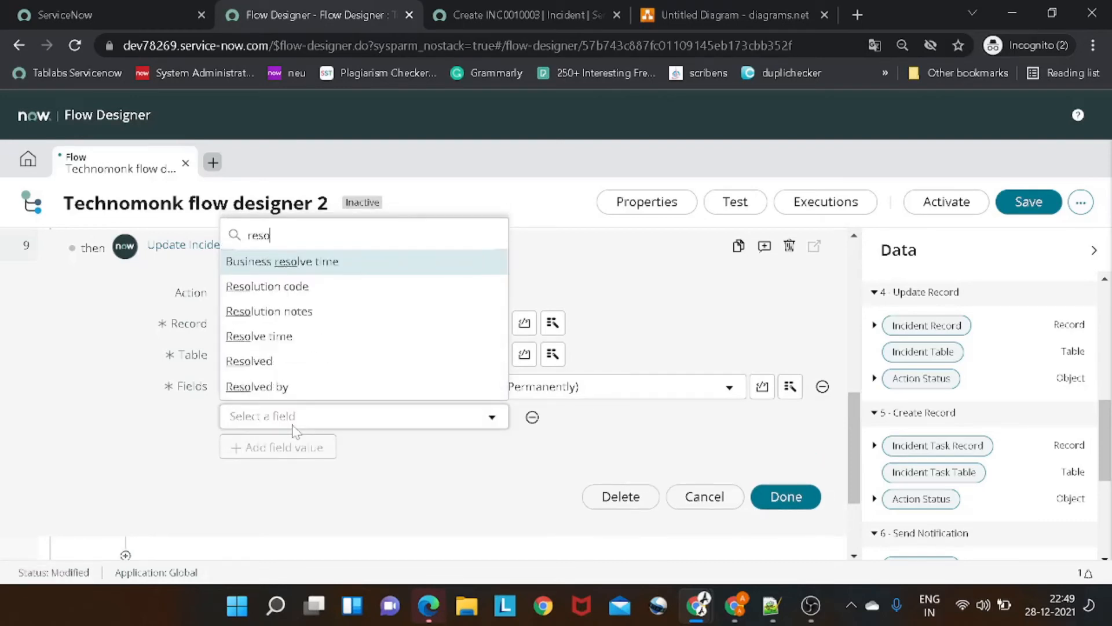
click(315, 312)
click(500, 417)
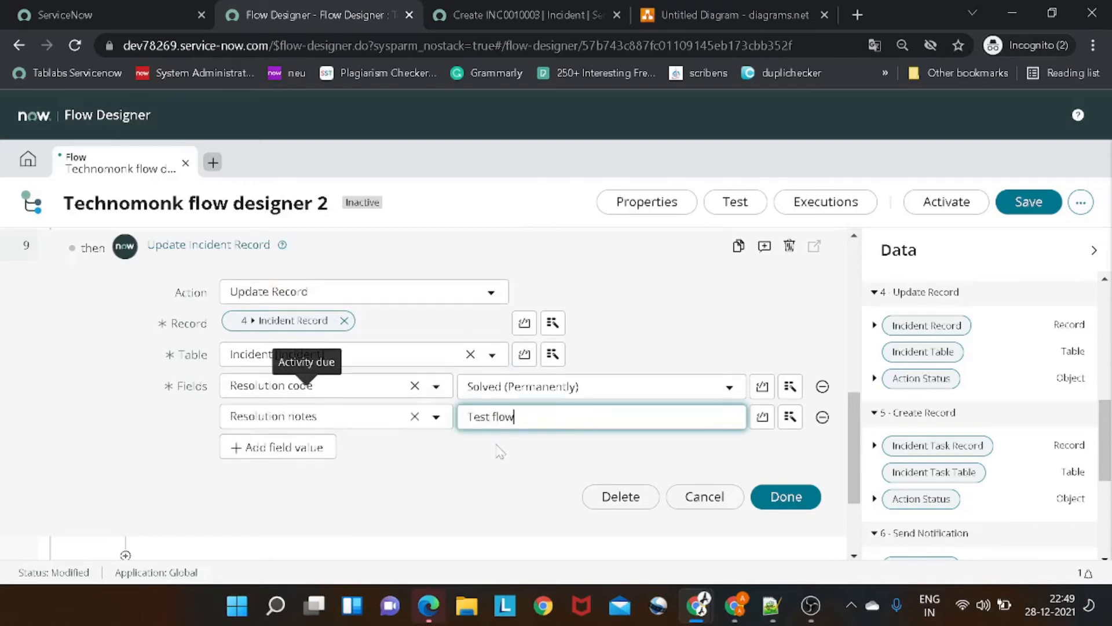
- Add the State field to the incident update with the value Resolved and finish the action
click(299, 454)
click(300, 454)
text(s)
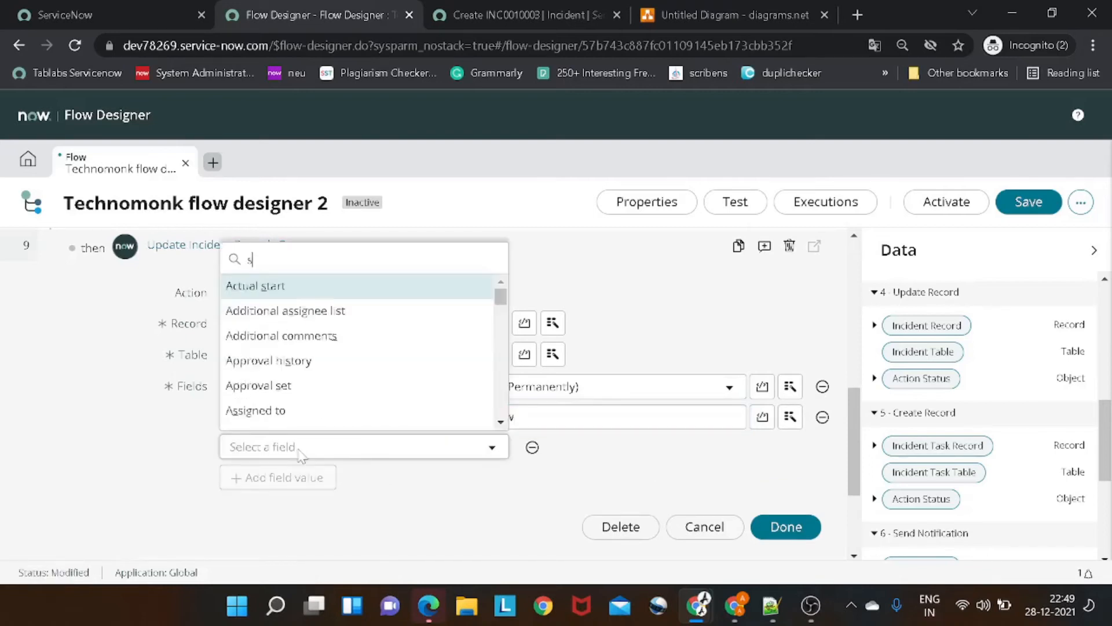
text(tat)
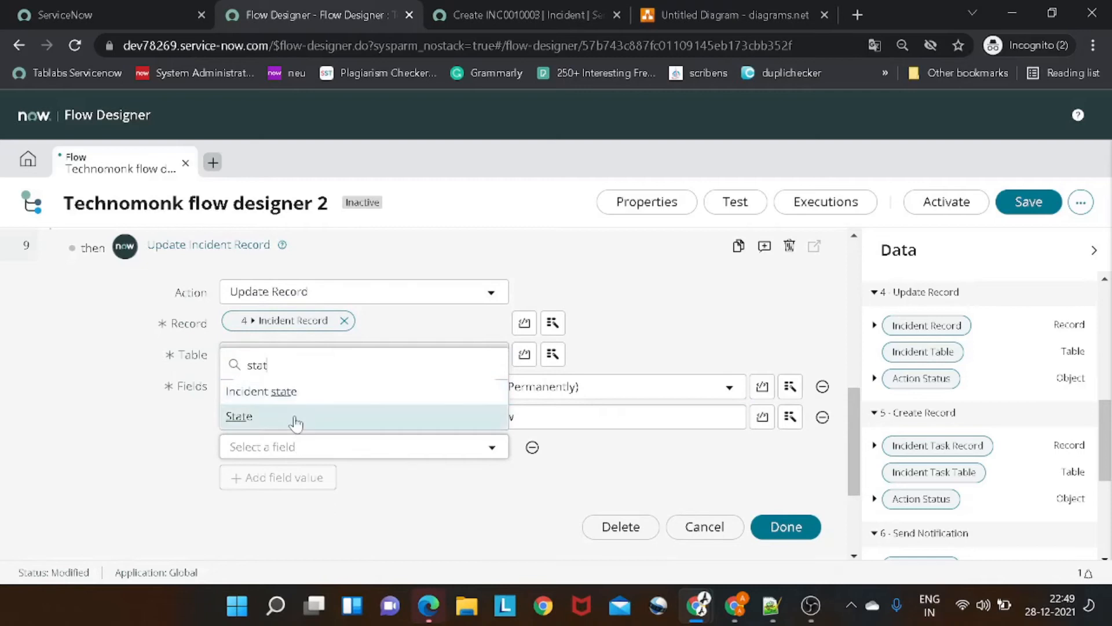
click(298, 416)
click(560, 463)
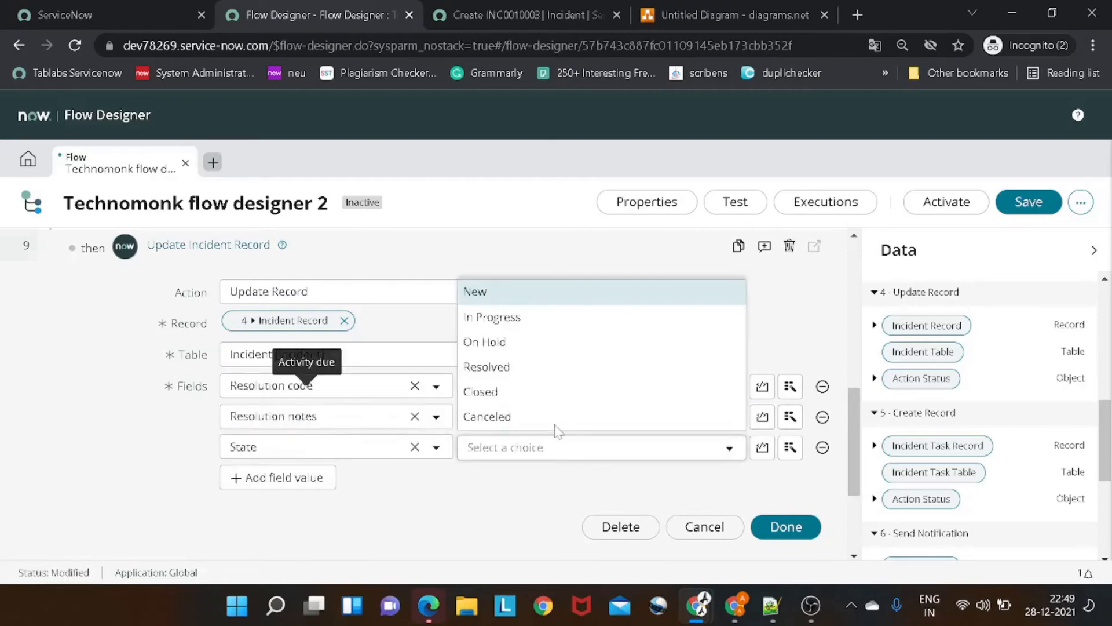
click(542, 373)
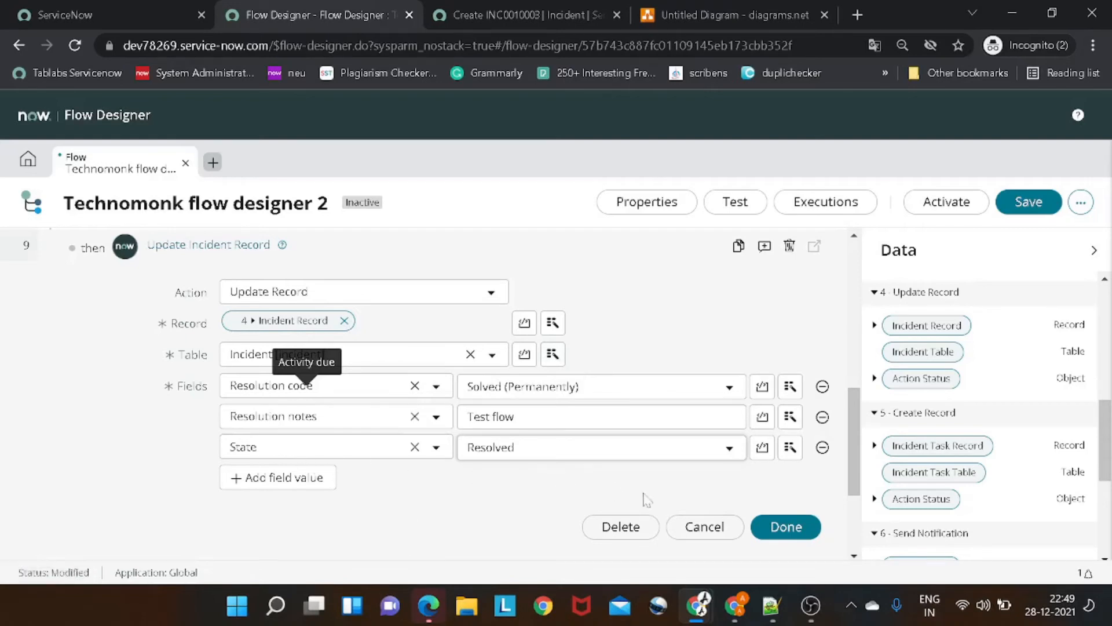
click(779, 529)
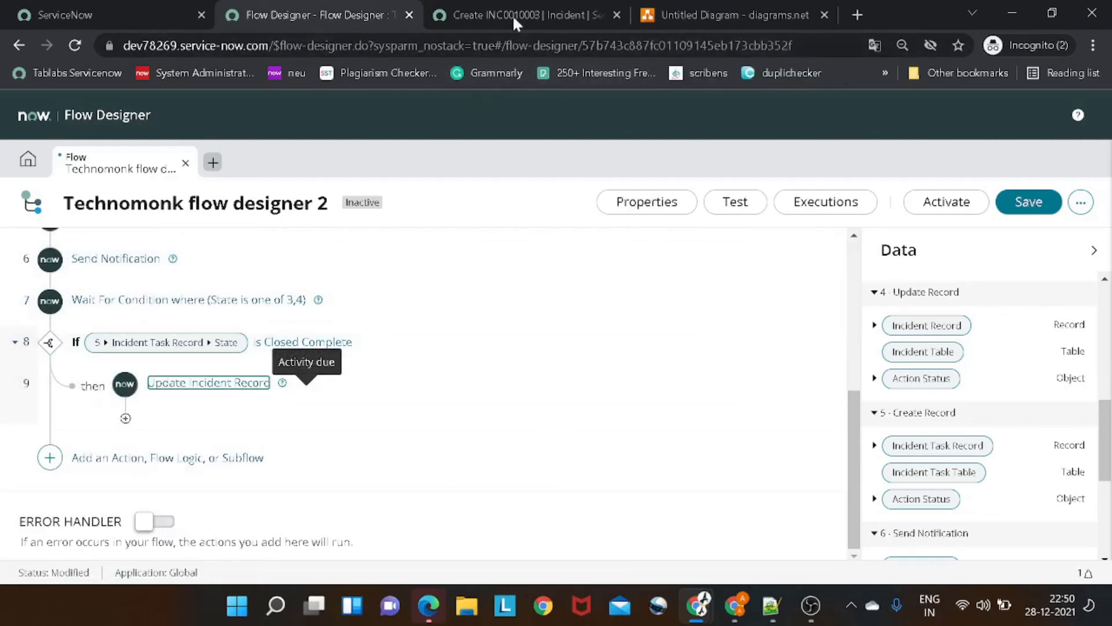
- Check the flowchart in diagrams.net for what follows Resolve incident, and add another Update Record action in the Closed Complete then branch
click(642, 17)
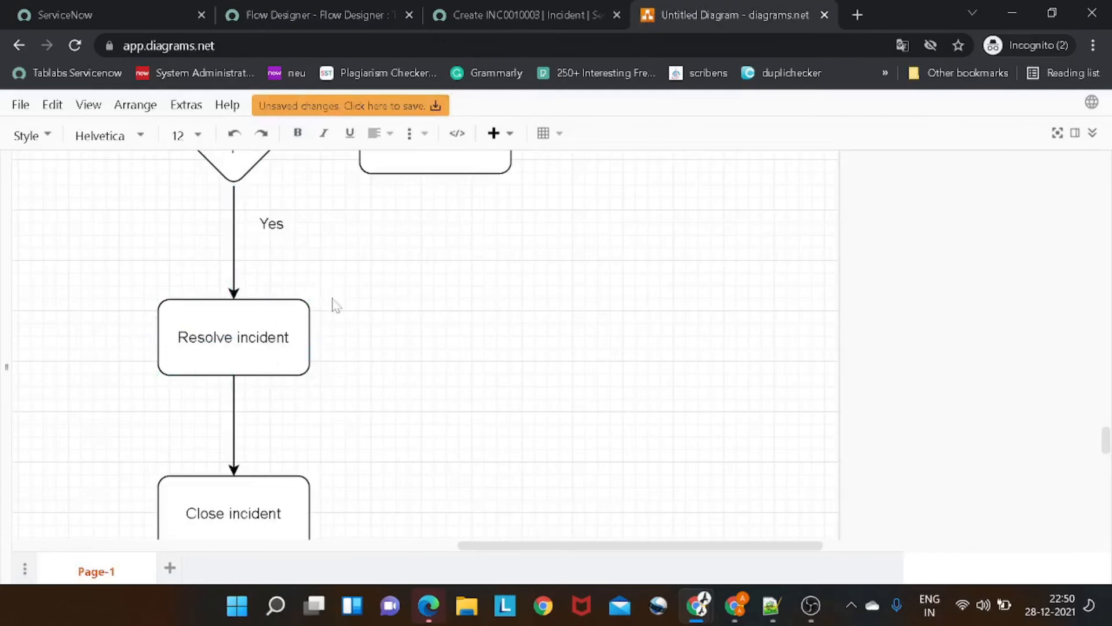
scroll(272, 342, down, 3)
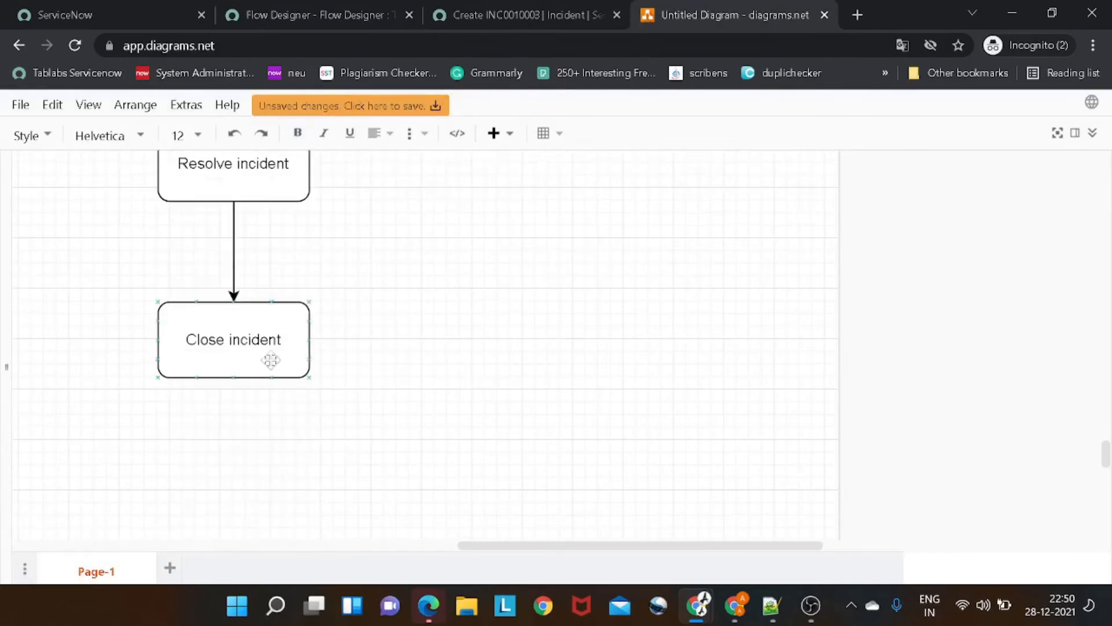
click(314, 26)
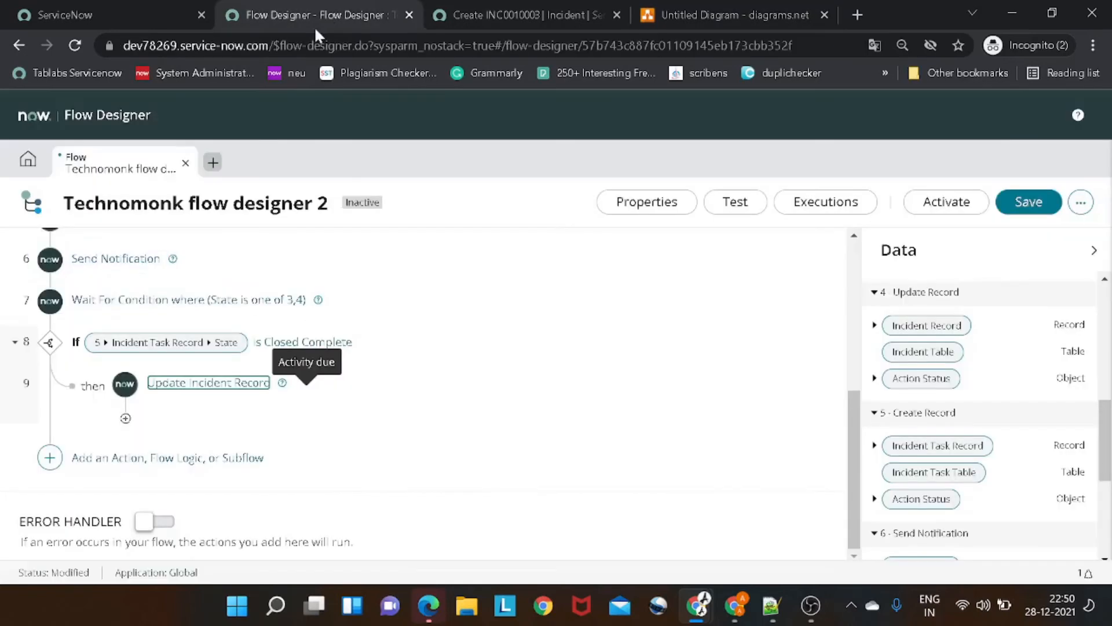
click(125, 418)
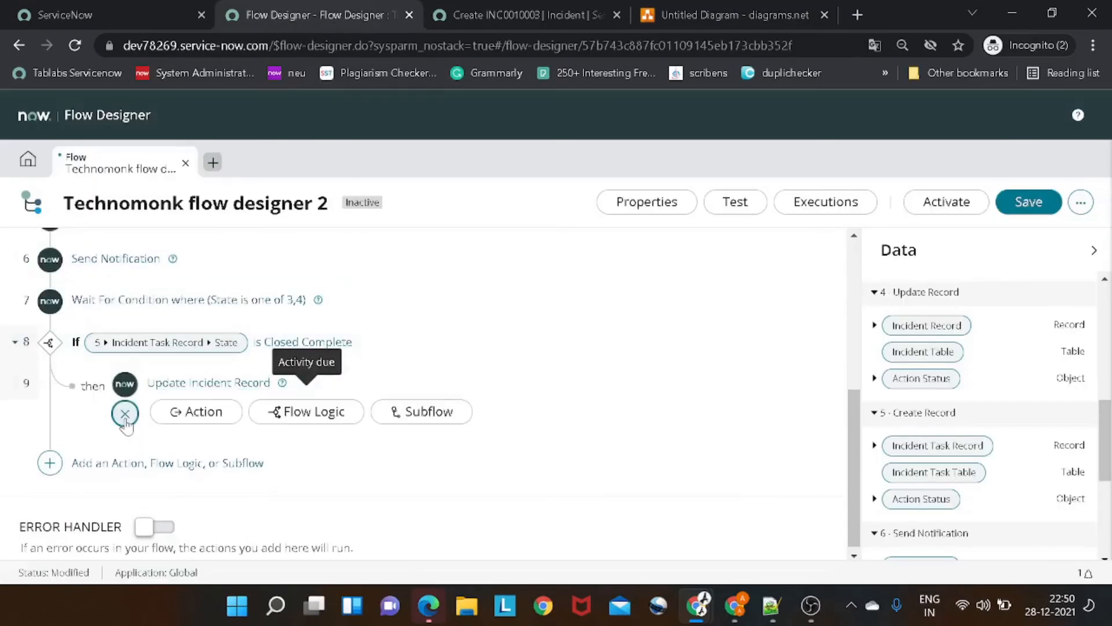
click(191, 412)
scroll(339, 399, down, 2)
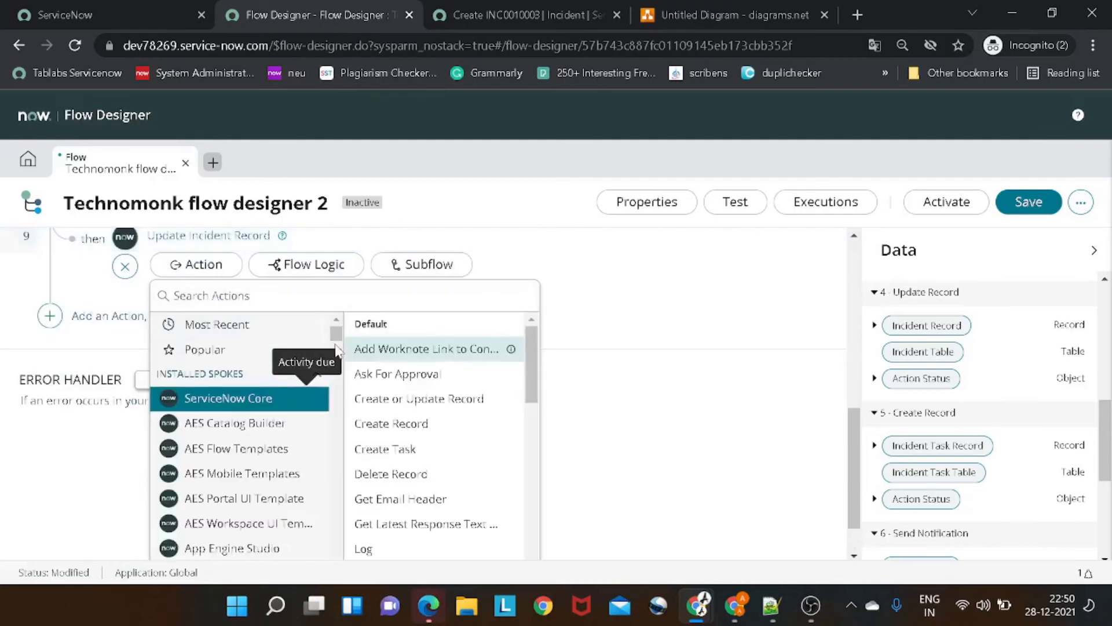
text(update)
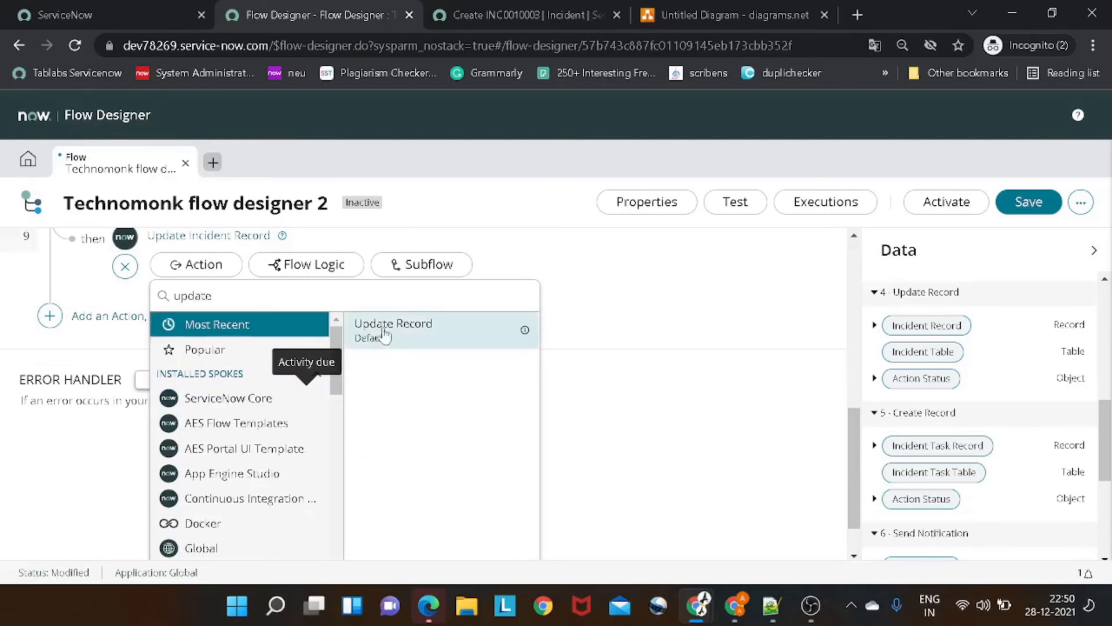
click(387, 333)
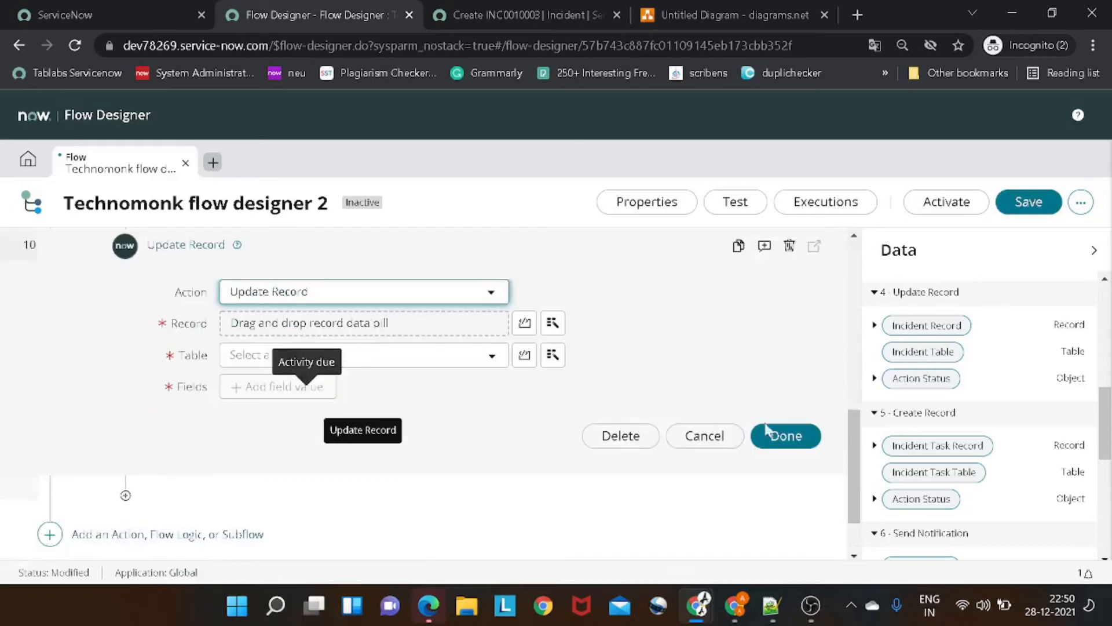
- Set the record of the step 10 update action to the Incident Record data pill from step 9, Update Record
scroll(946, 449, down, 5)
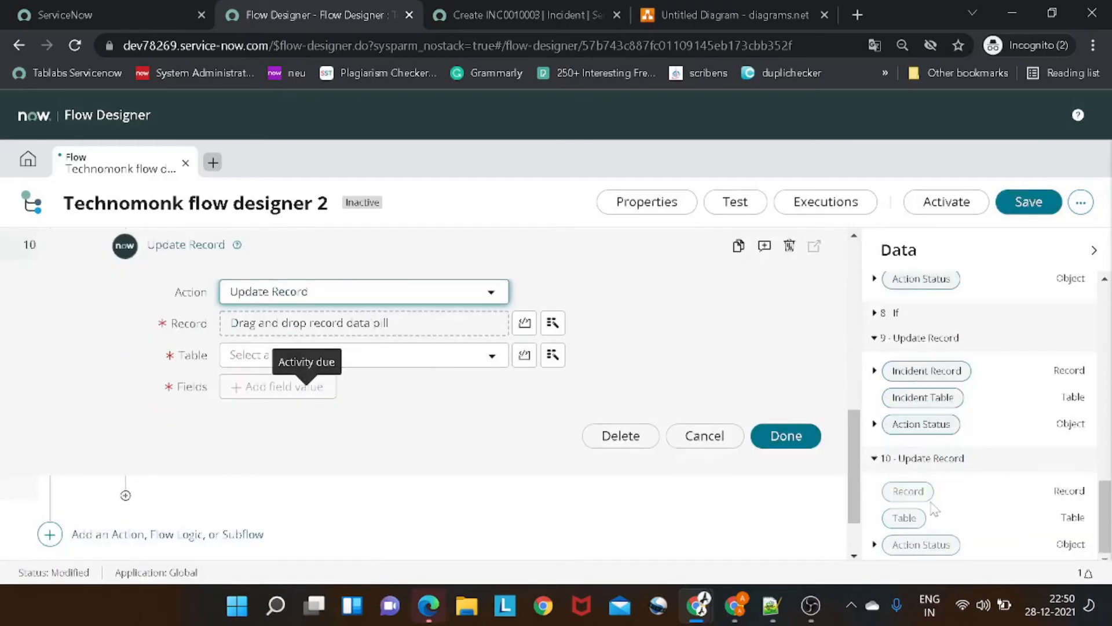
drag(909, 491, 276, 305)
drag(909, 492, 265, 313)
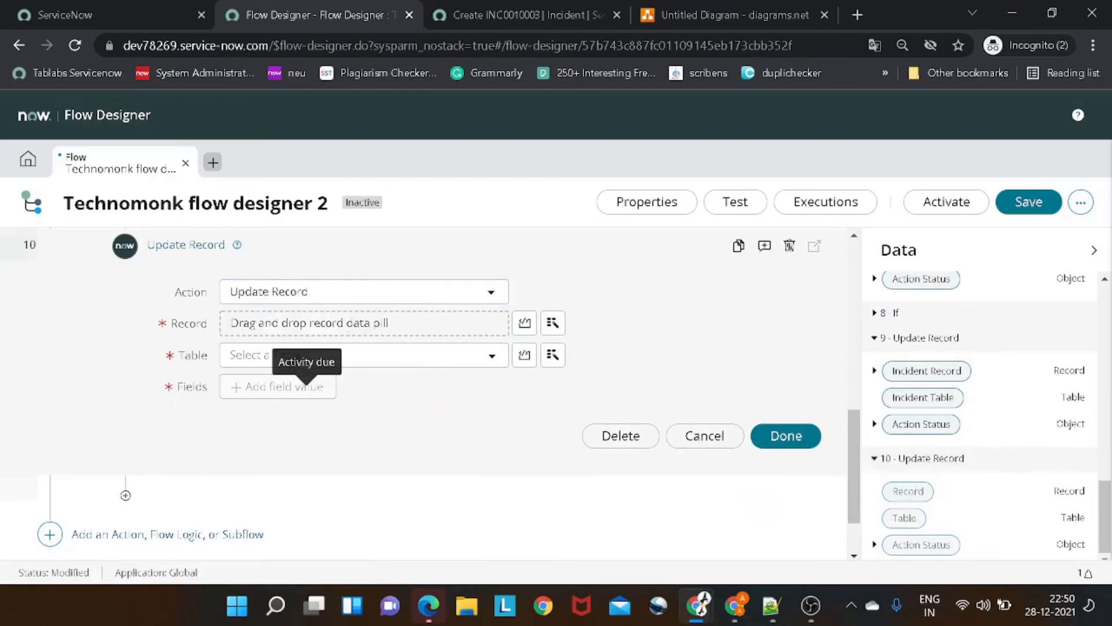
click(552, 322)
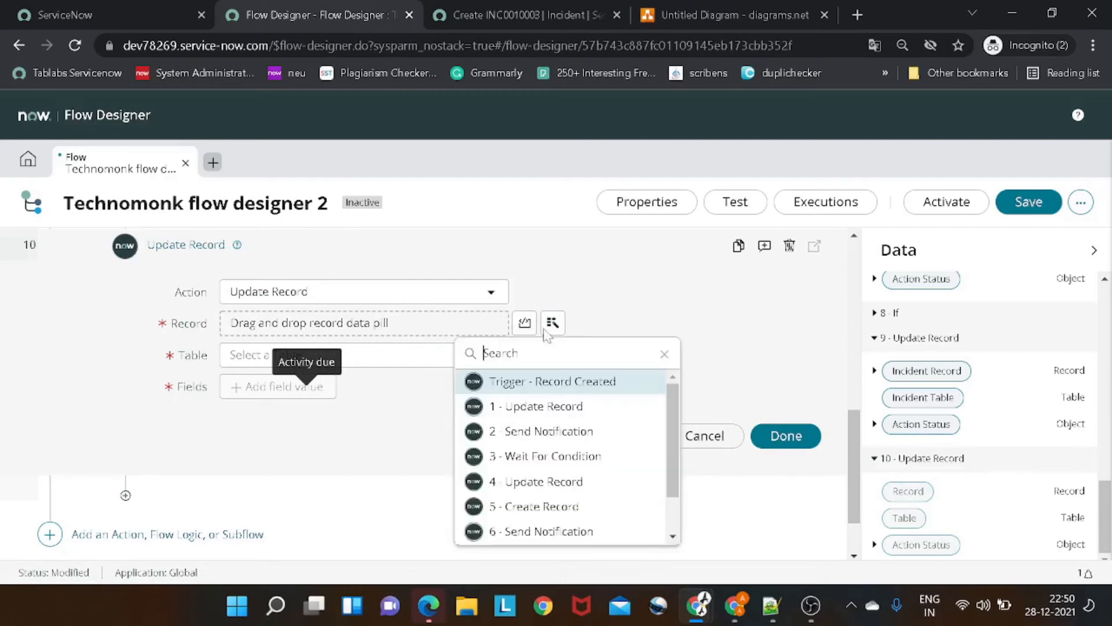
scroll(557, 446, down, 1)
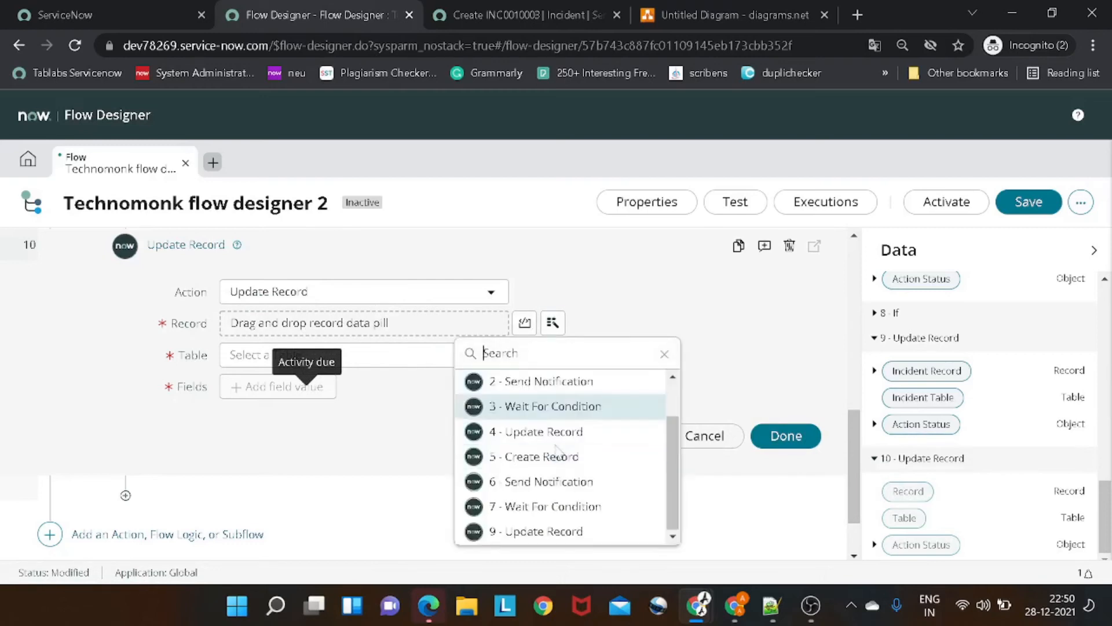
click(556, 534)
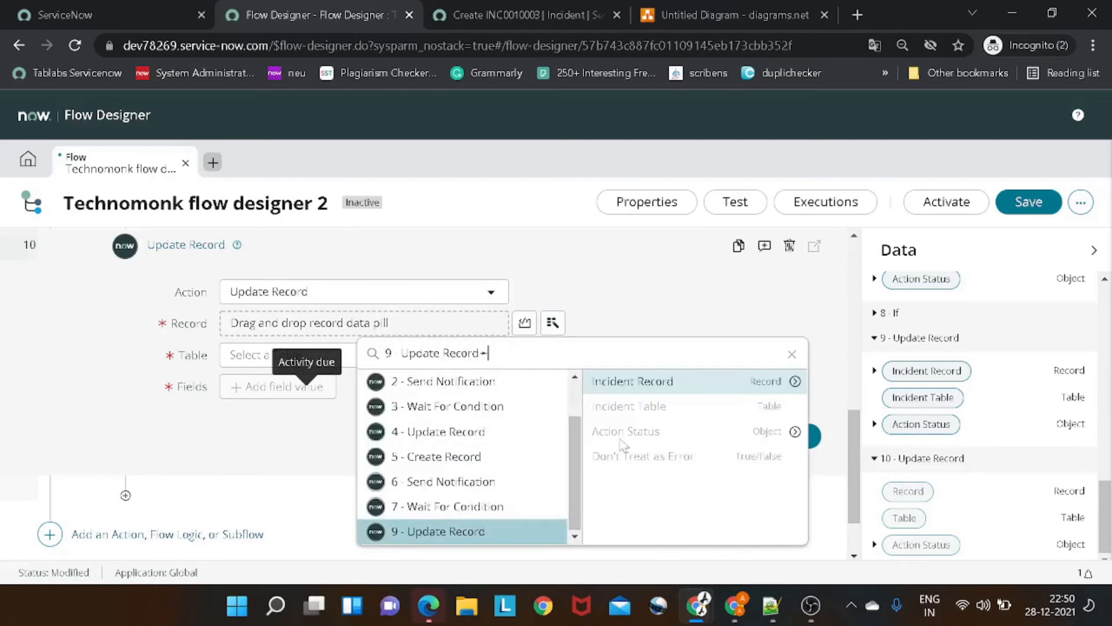
click(656, 382)
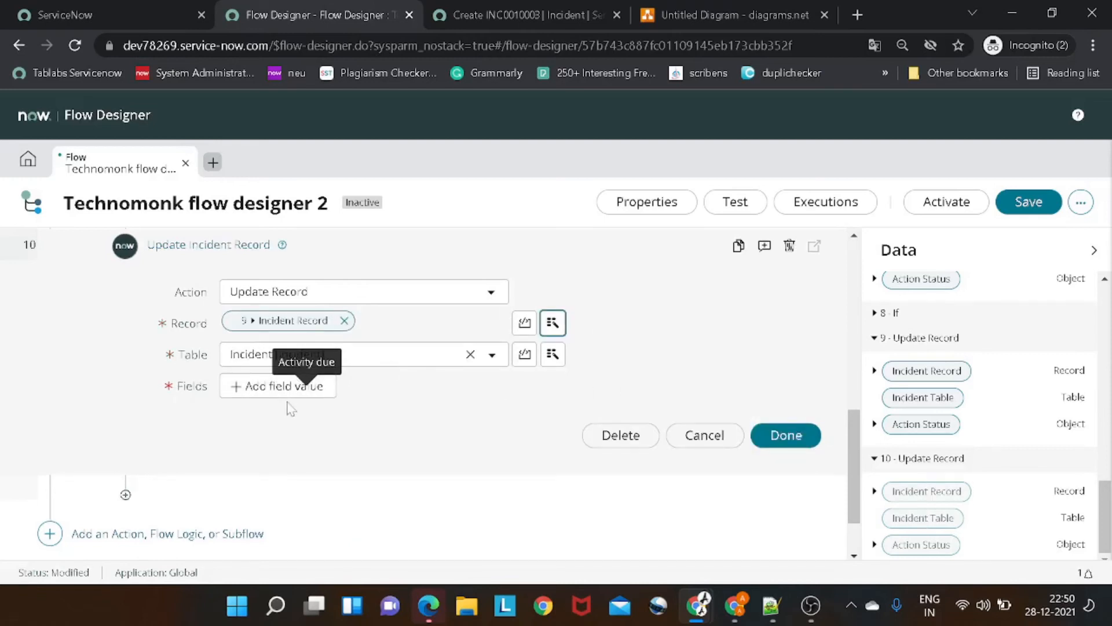
- Add the State field to the step 10 incident update with the value Closed and finish the action
click(287, 391)
click(285, 386)
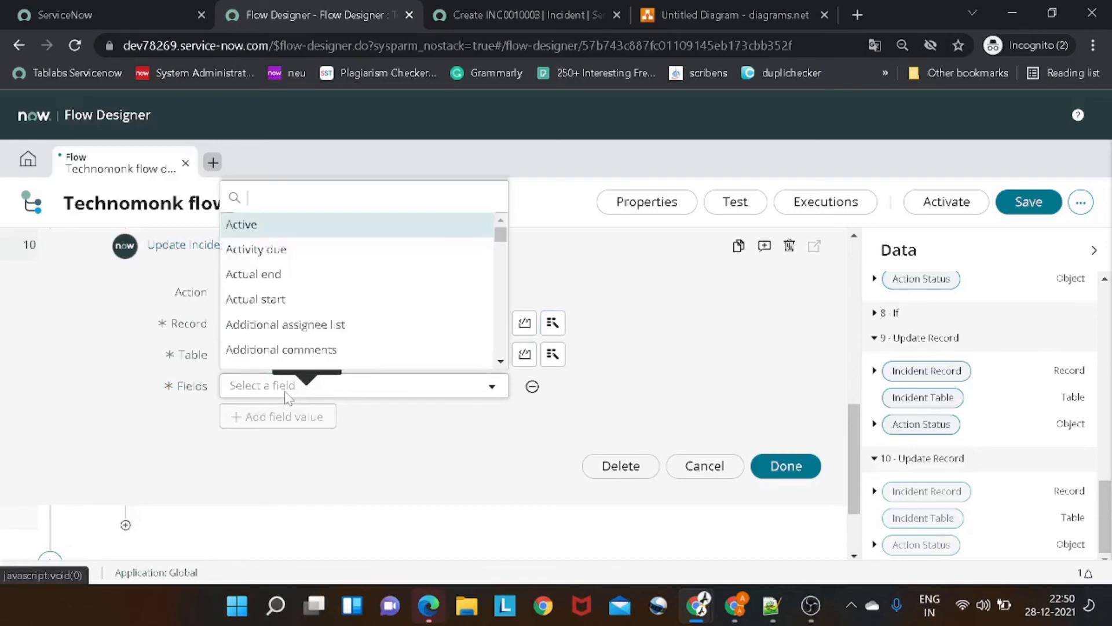
text(state)
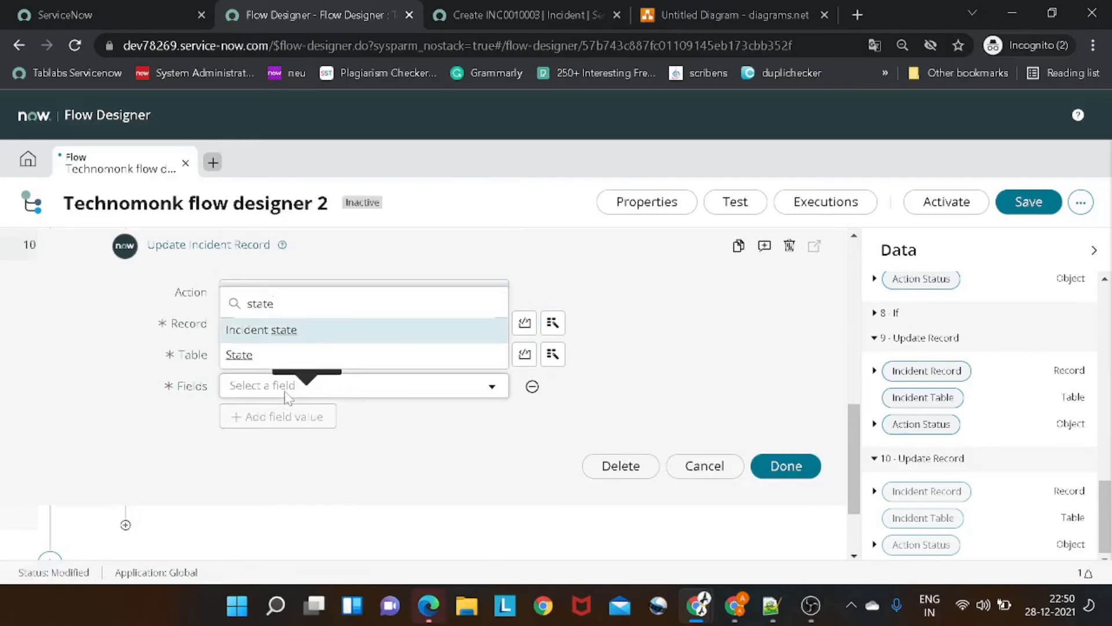
click(281, 356)
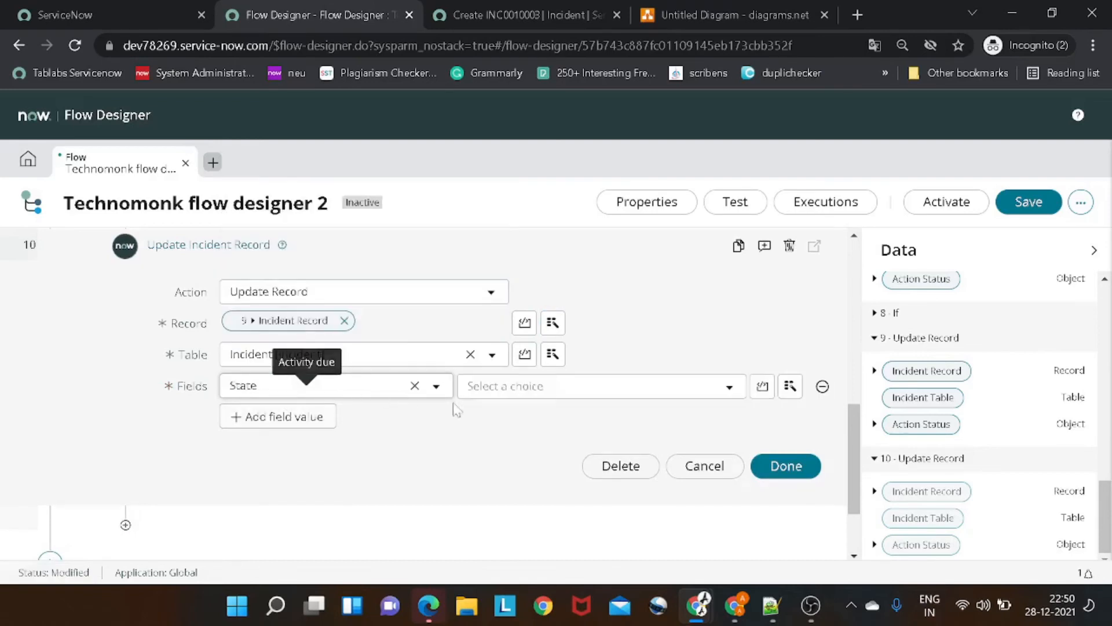
click(533, 387)
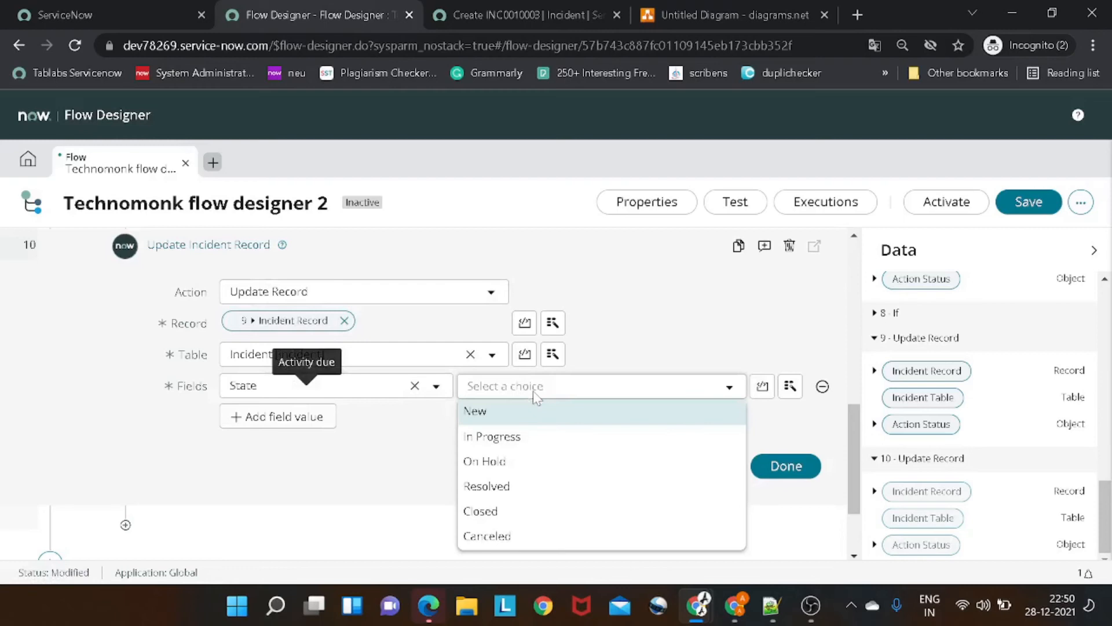
click(529, 512)
click(785, 466)
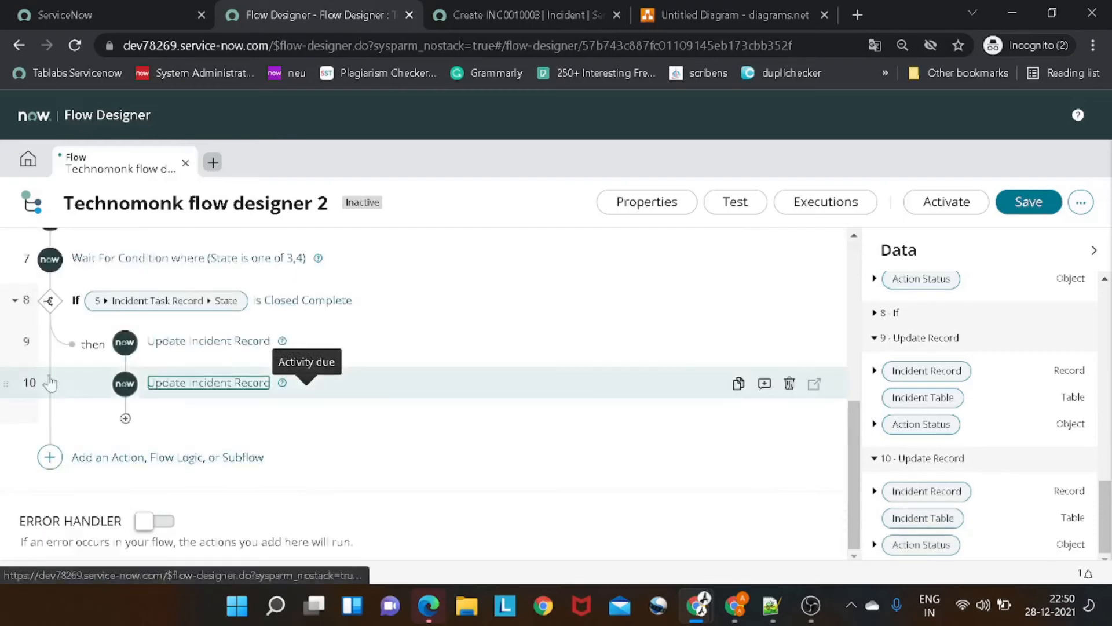
- Review the No branch of the diagrams.net flowchart, and add an Else If flow logic step at the end of the flow
click(704, 17)
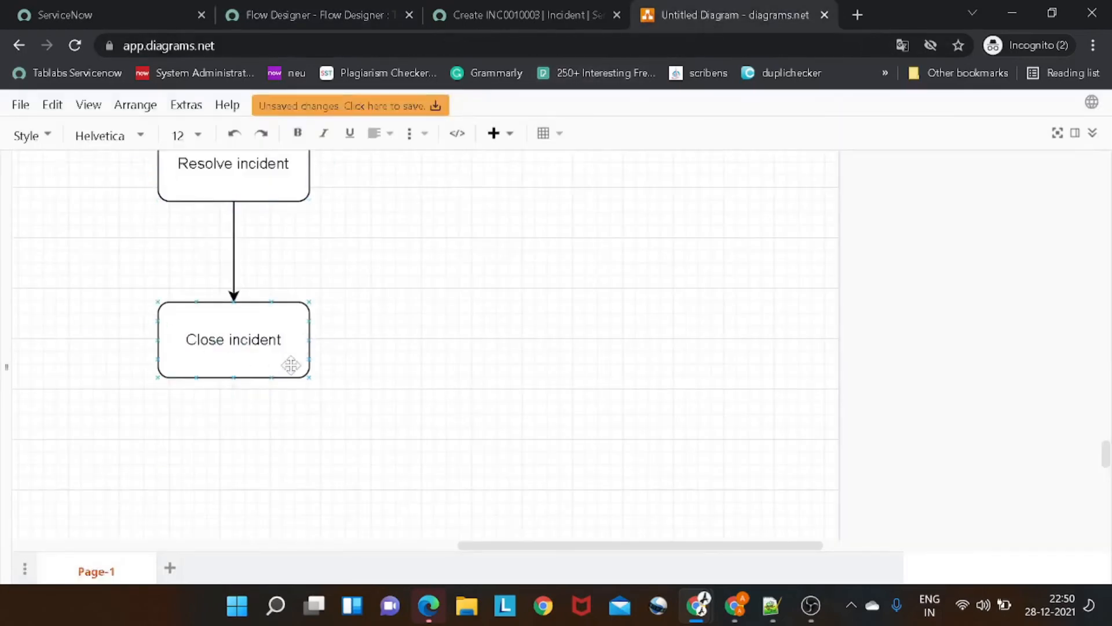
scroll(300, 361, up, 6)
scroll(300, 360, down, 4)
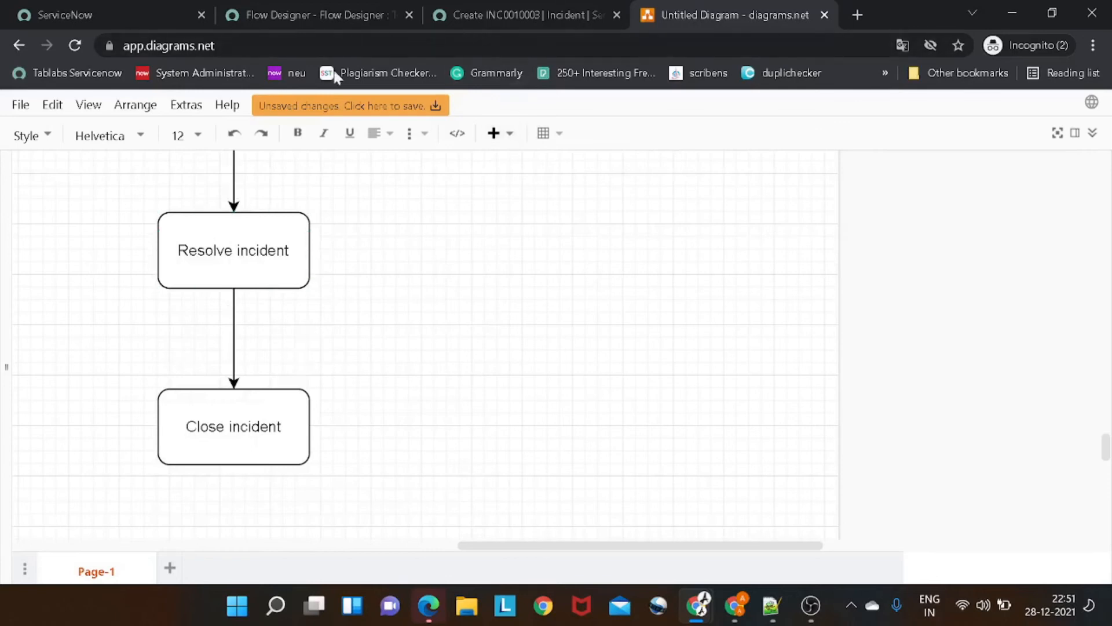
scroll(315, 357, up, 6)
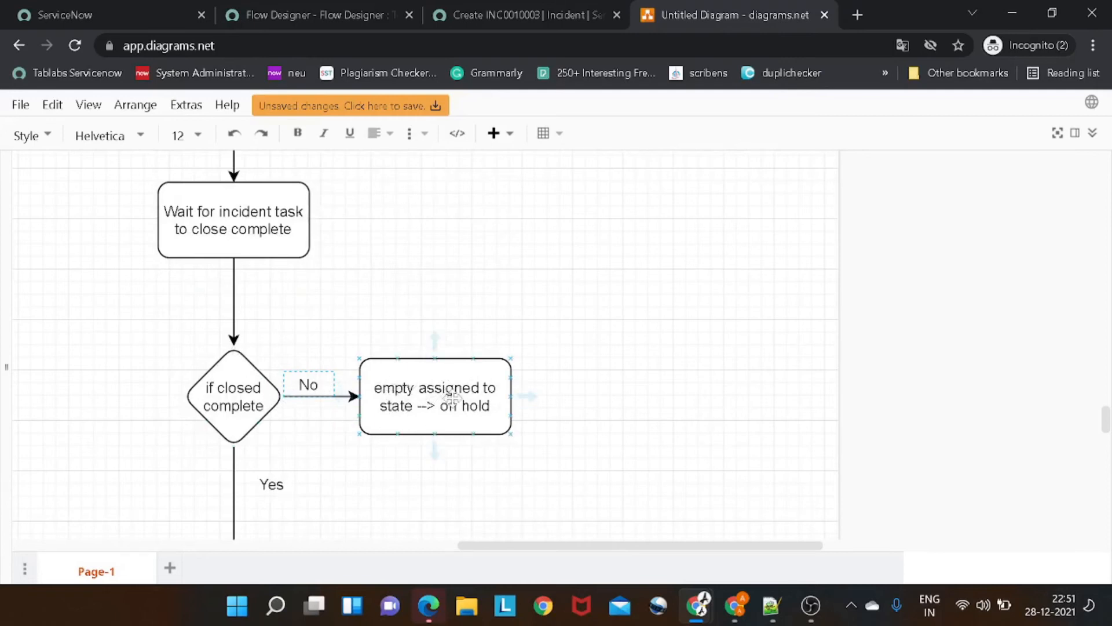
click(342, 15)
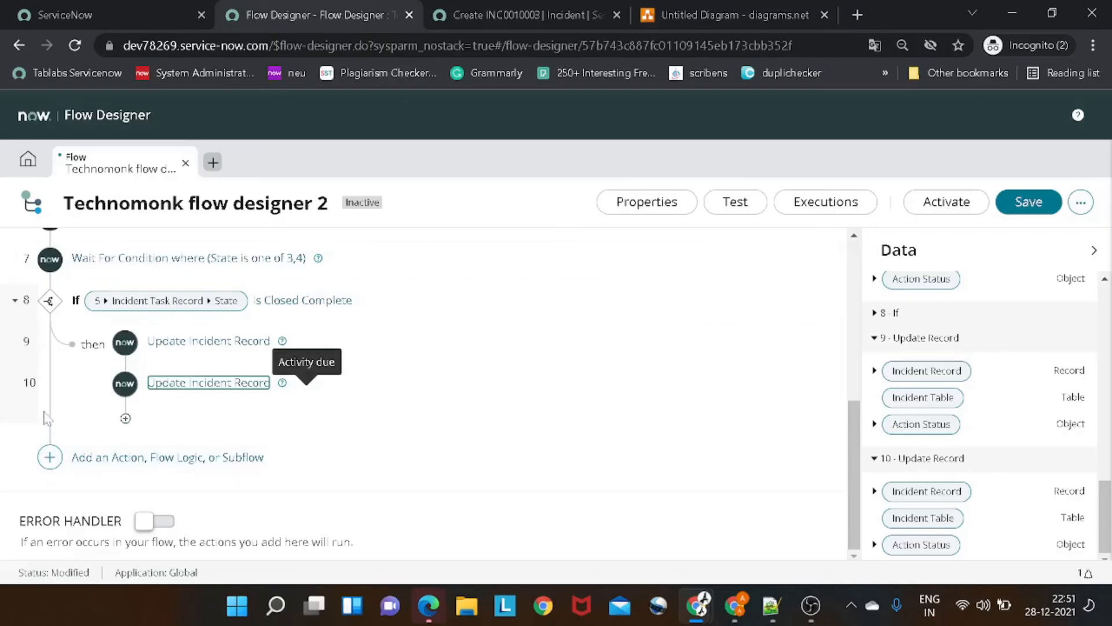
click(50, 457)
click(255, 455)
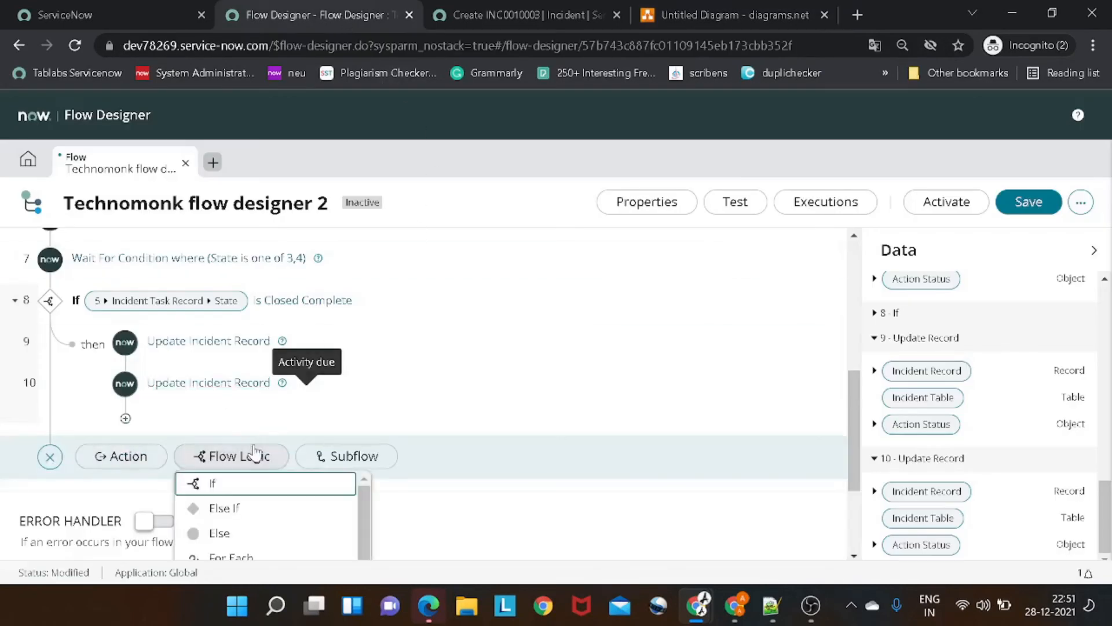
click(243, 517)
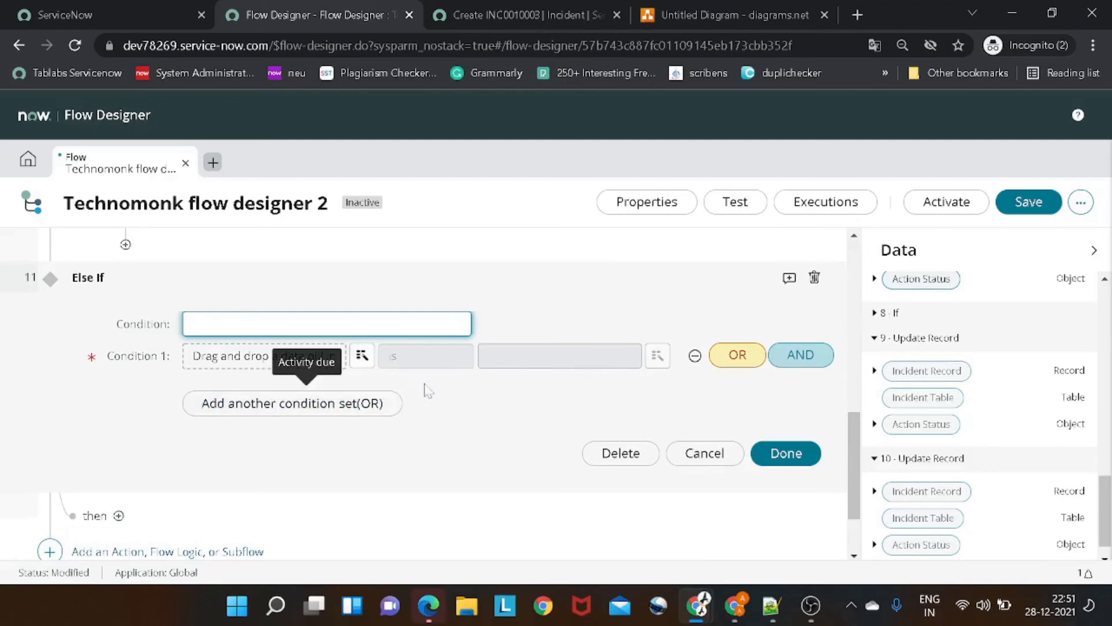
- Set the data pill of the Else If's Condition 1 to State of the Incident Task Record from step 5, Create Record
scroll(996, 446, down, 1)
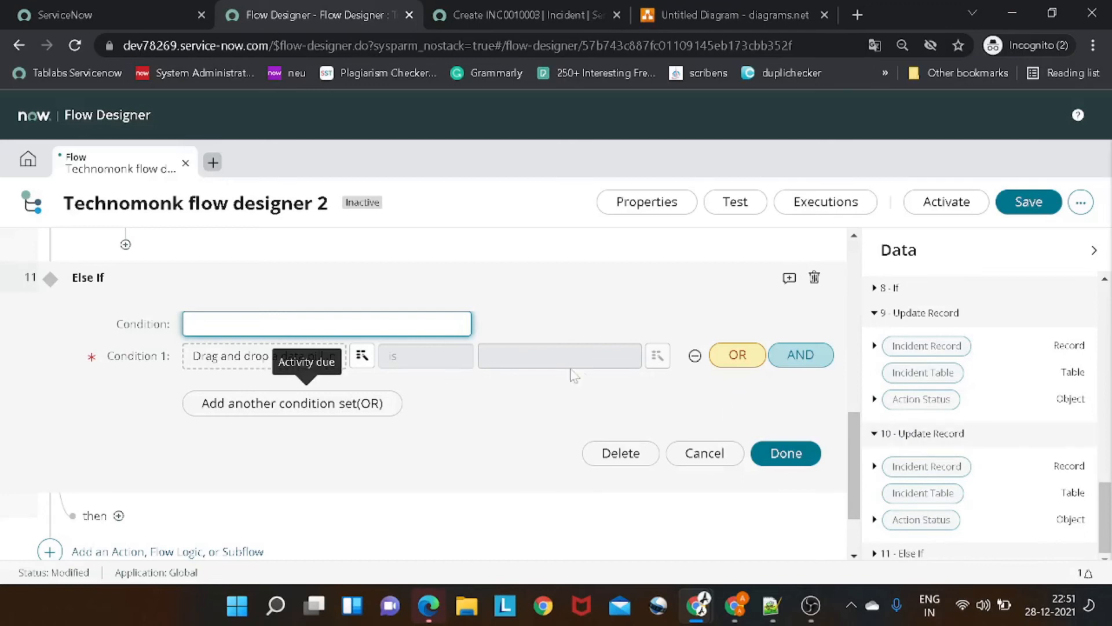
click(362, 355)
scroll(393, 464, down, 2)
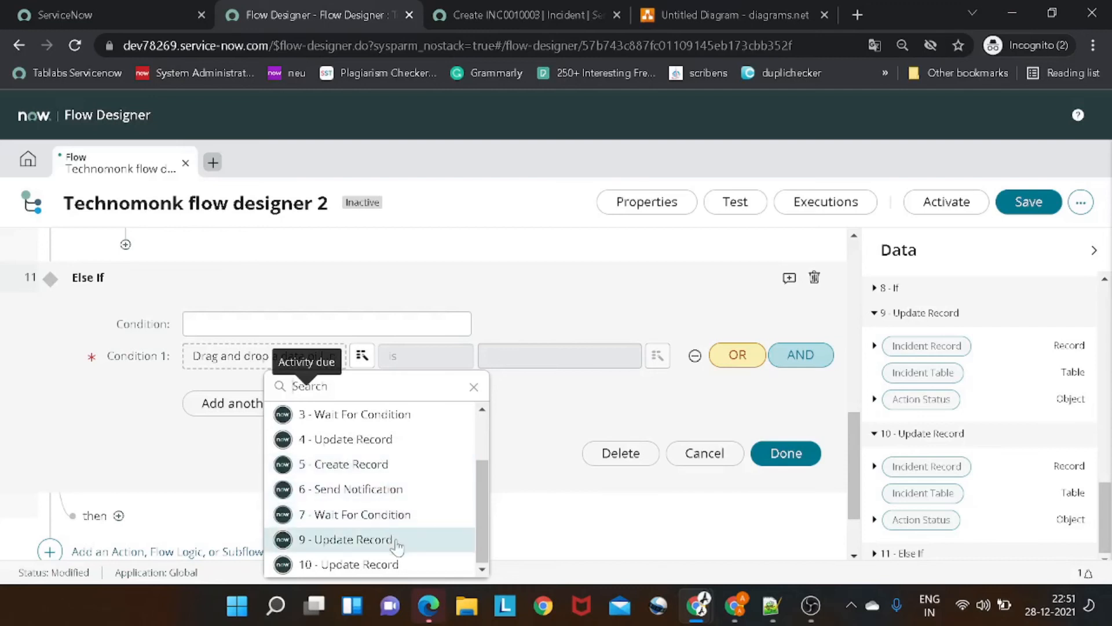
click(395, 472)
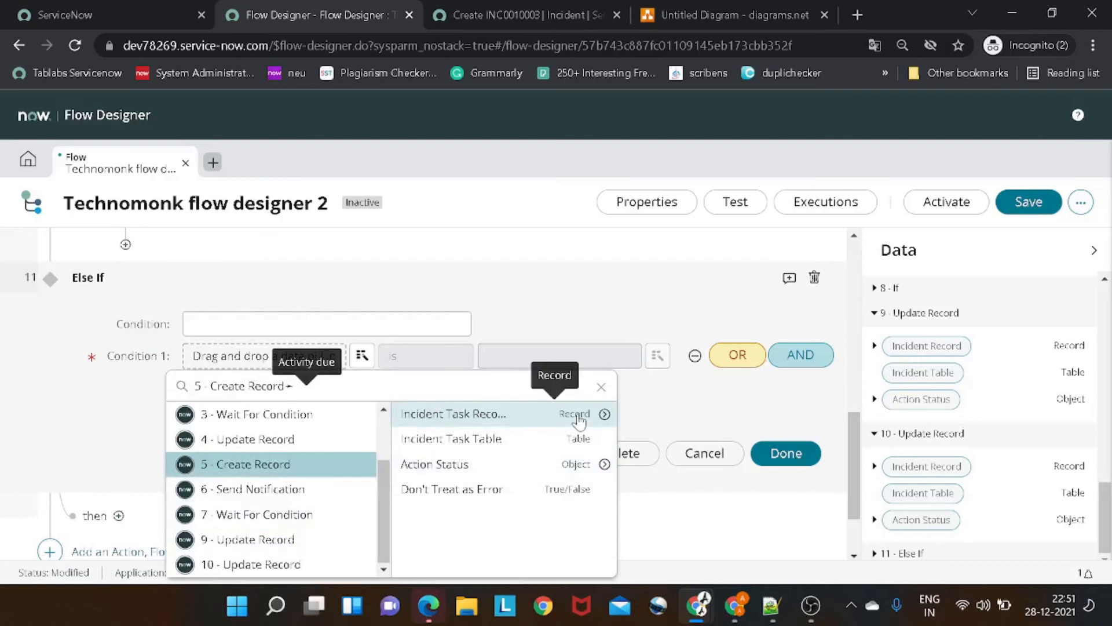
click(605, 415)
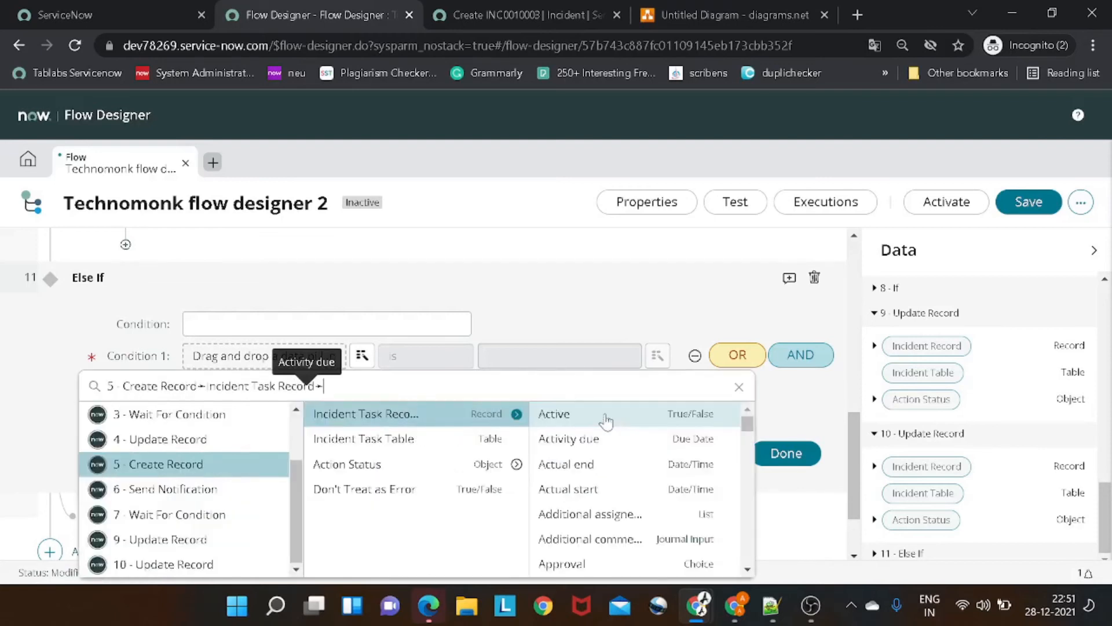
scroll(614, 441, down, 12)
scroll(624, 462, down, 5)
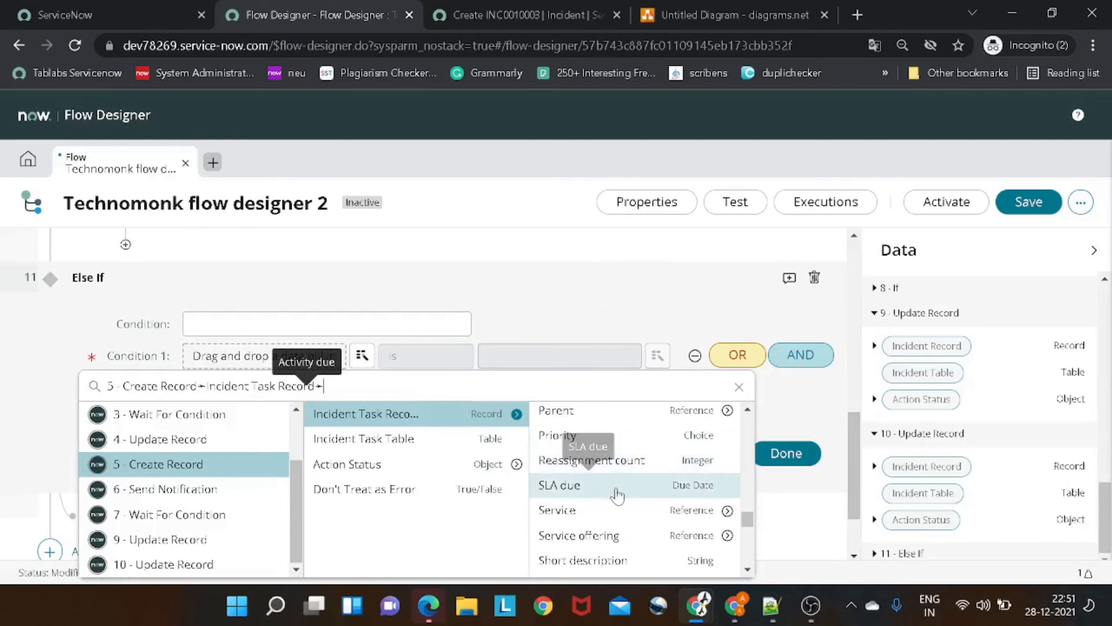
scroll(617, 496, down, 2)
click(616, 495)
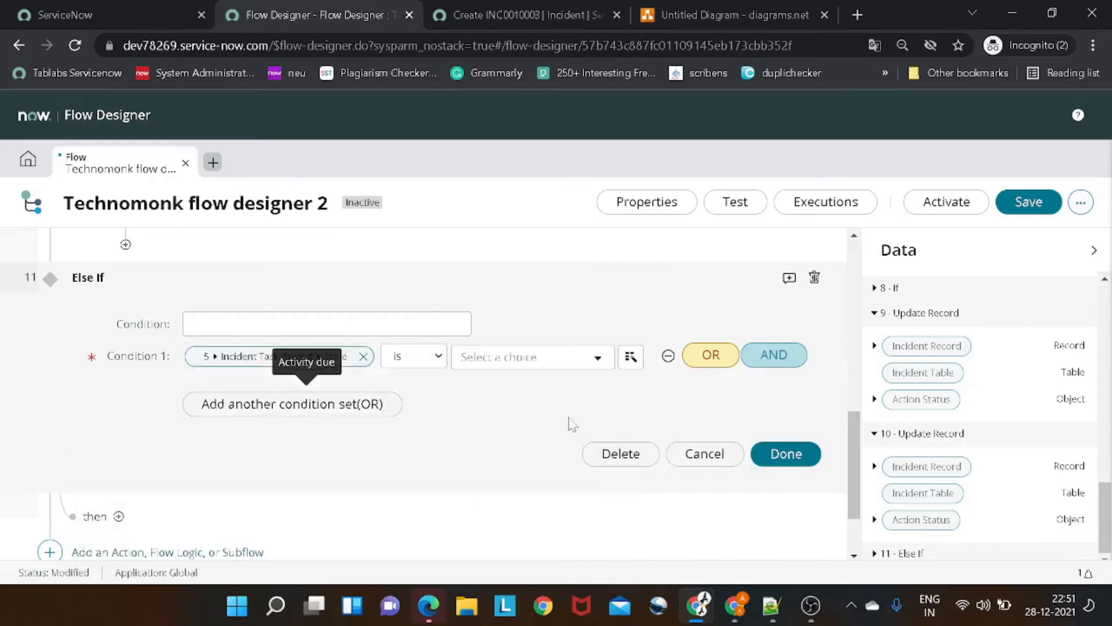
- Set the Else If's Condition 1 value to Closed Incomplete and finish the flow logic step
click(518, 358)
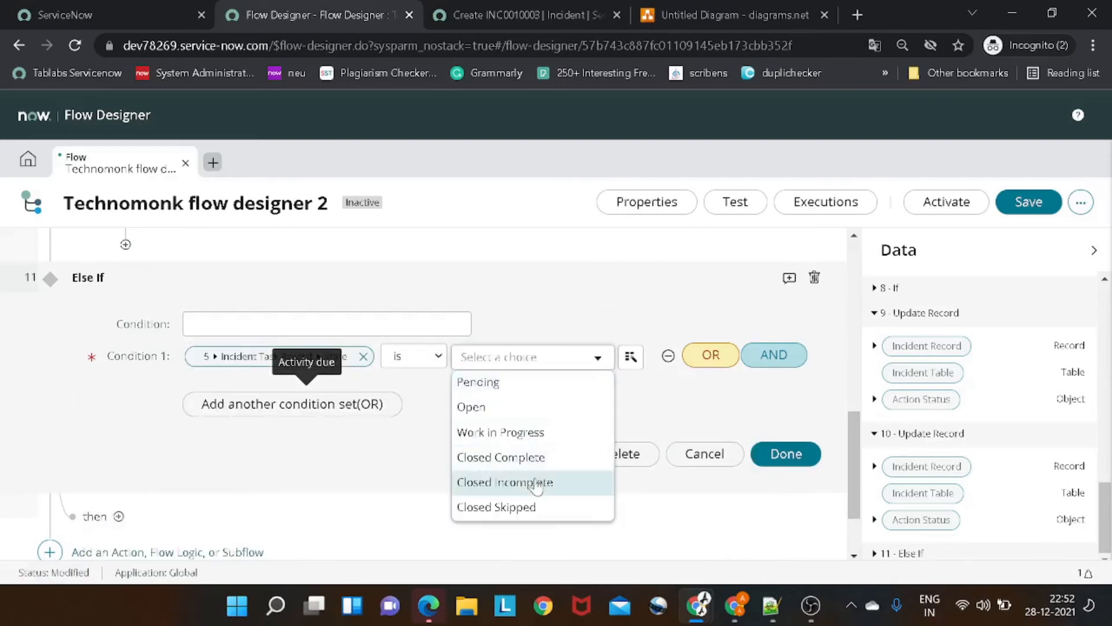
click(538, 482)
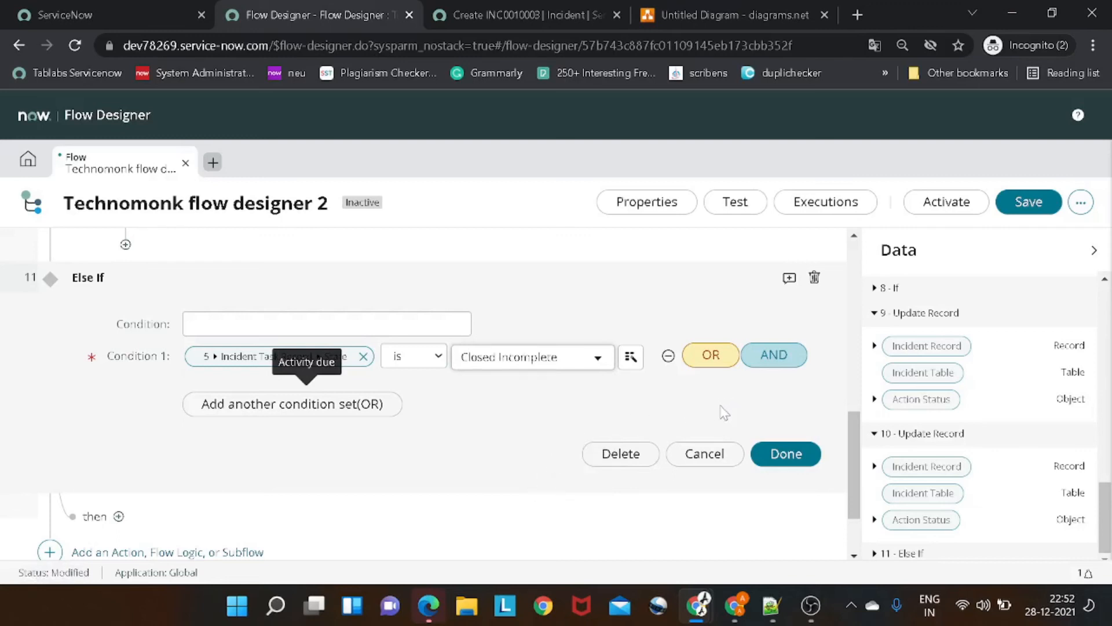
click(784, 458)
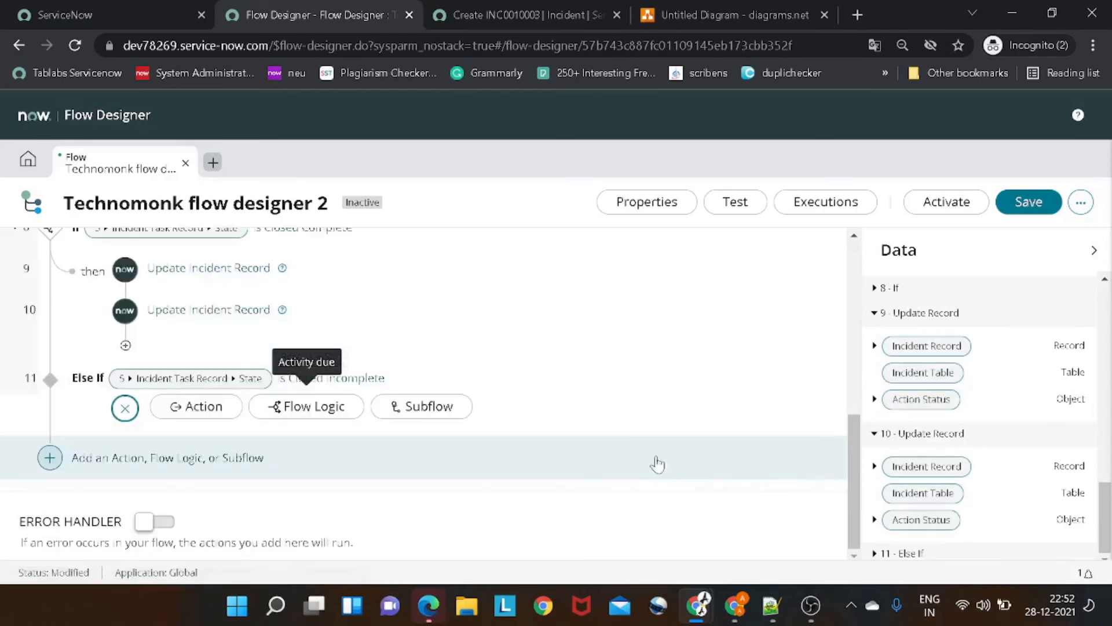
- Add an Update Record action inside the Else If branch
click(197, 406)
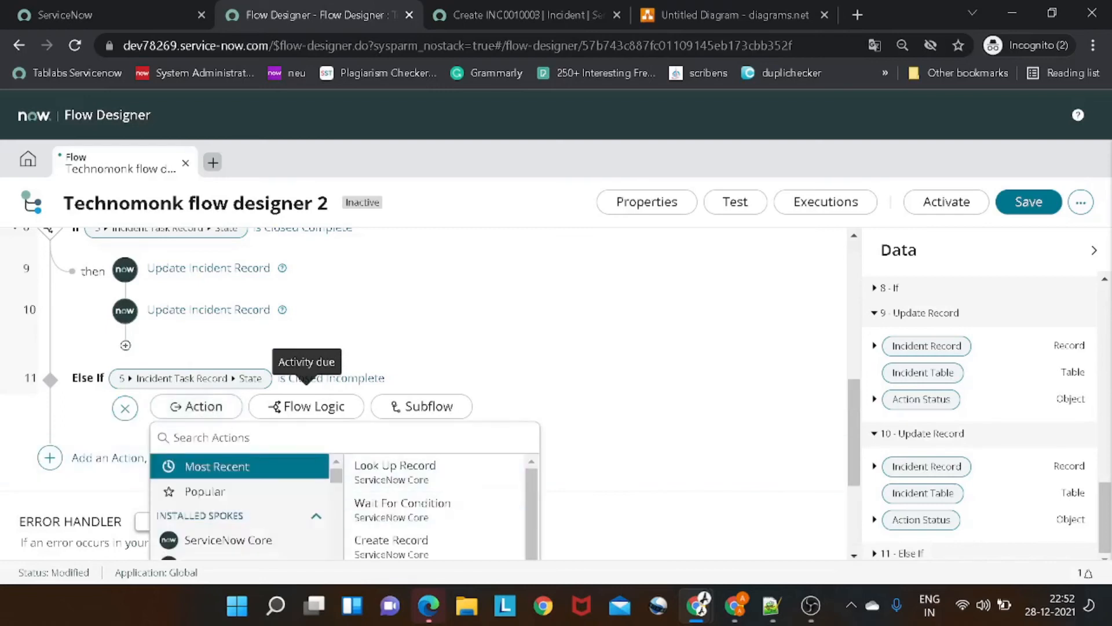
text(update)
click(424, 465)
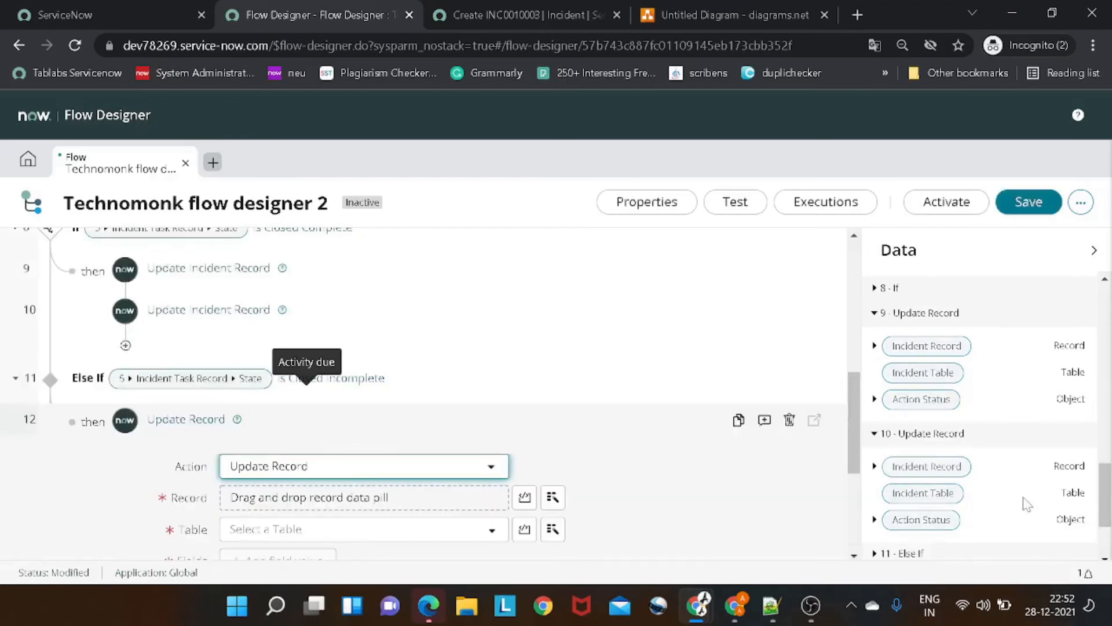
- Set the record of the step 12 update action to the Incident Record data pill from step 4, Update Record
scroll(1025, 503, down, 2)
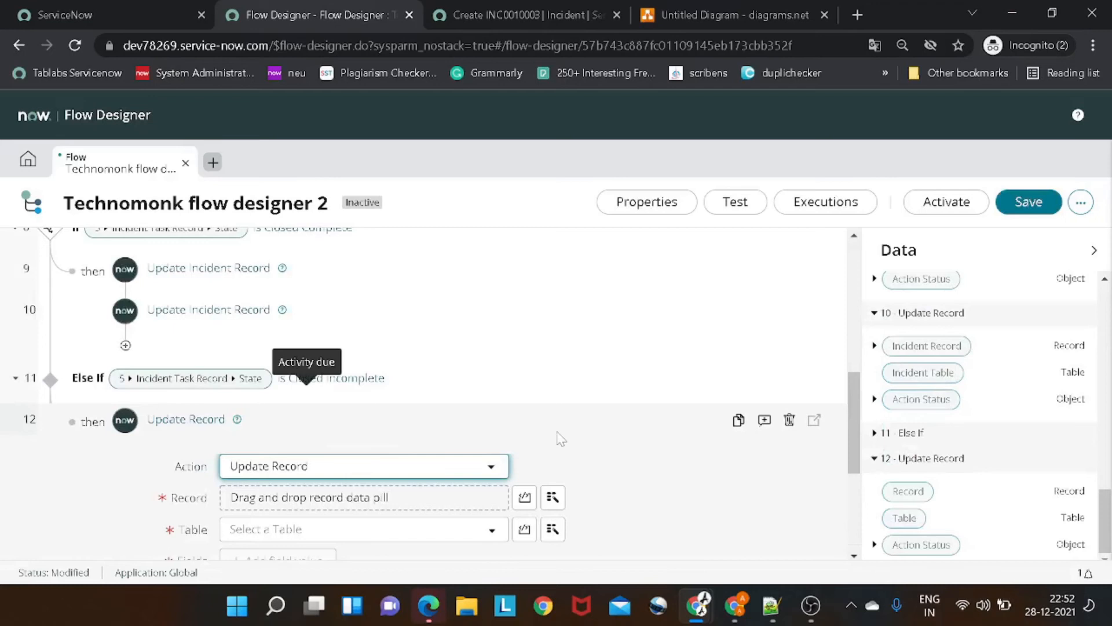
scroll(377, 368, up, 3)
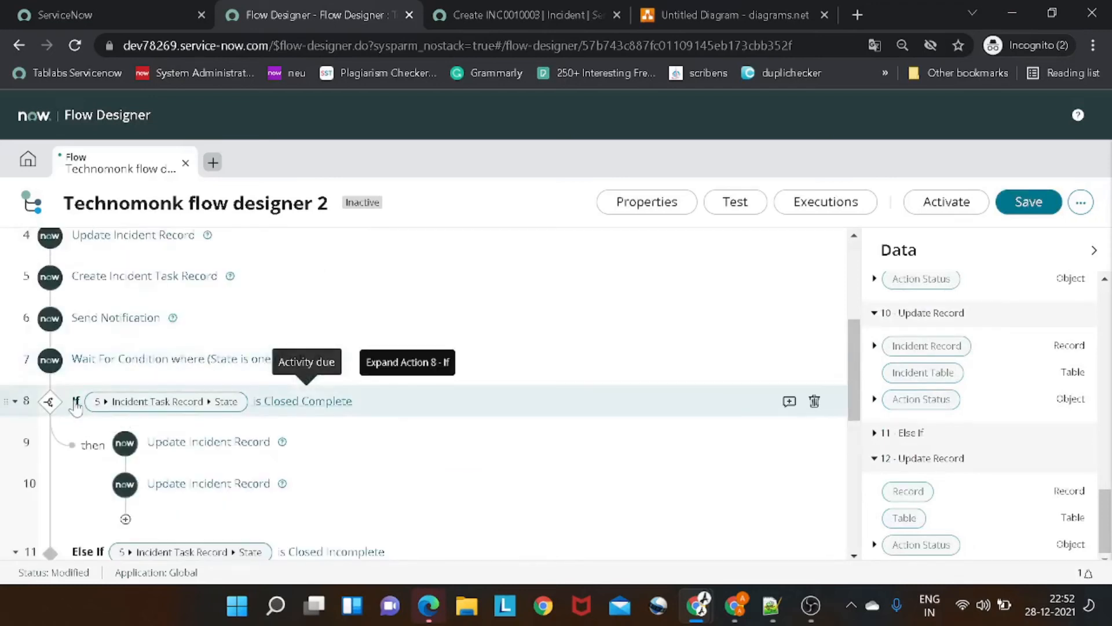
scroll(75, 411, down, 2)
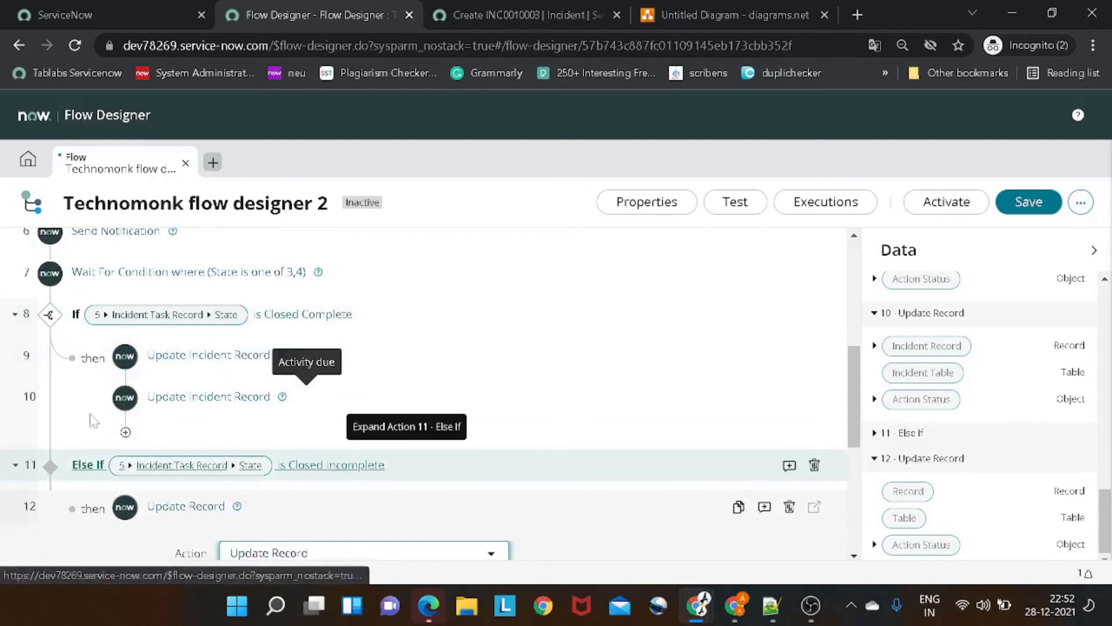
scroll(87, 339, up, 2)
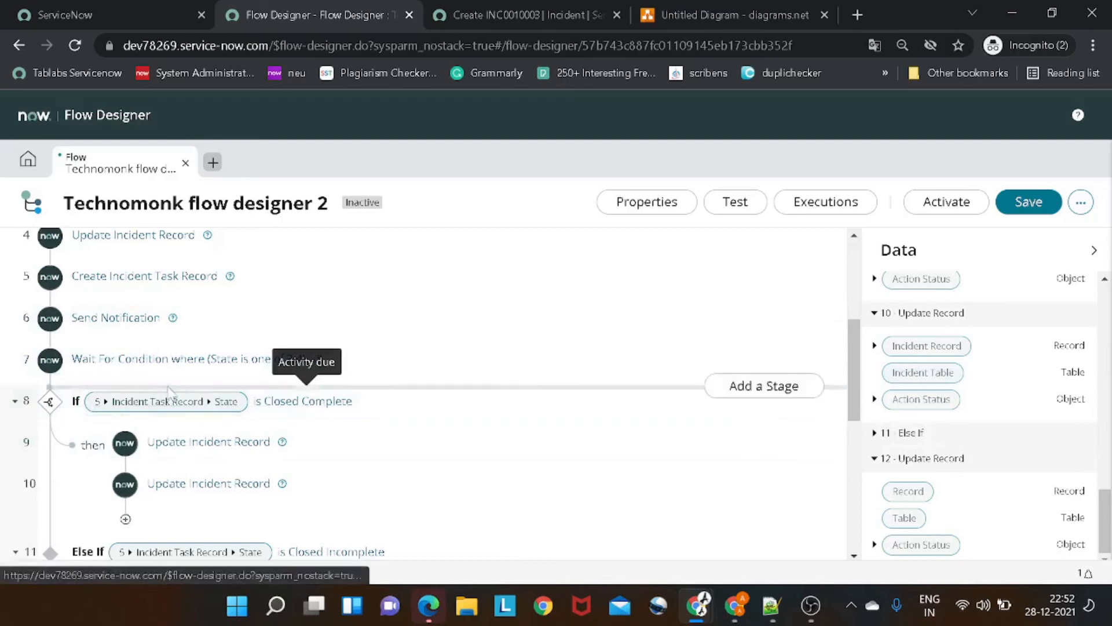
scroll(163, 248, down, 7)
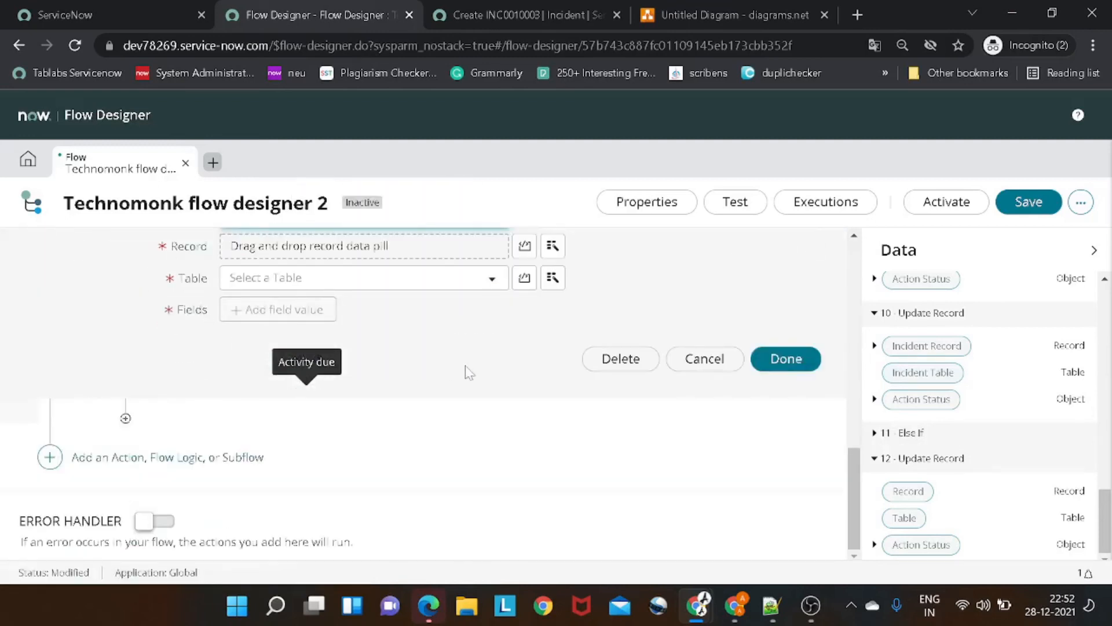
scroll(475, 370, up, 2)
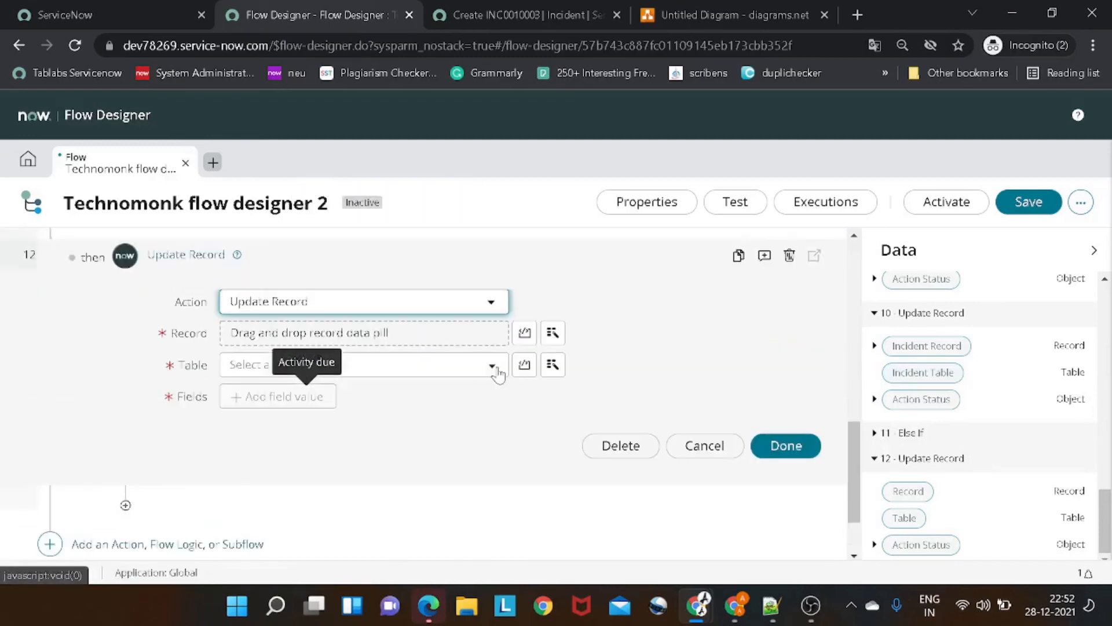
click(552, 333)
click(557, 491)
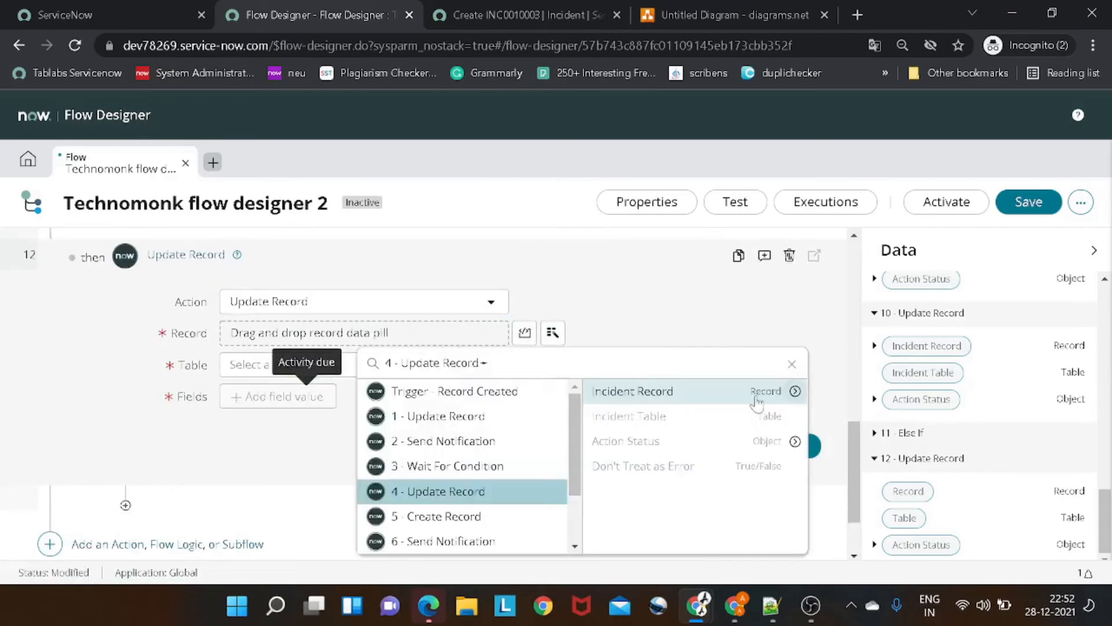
click(692, 400)
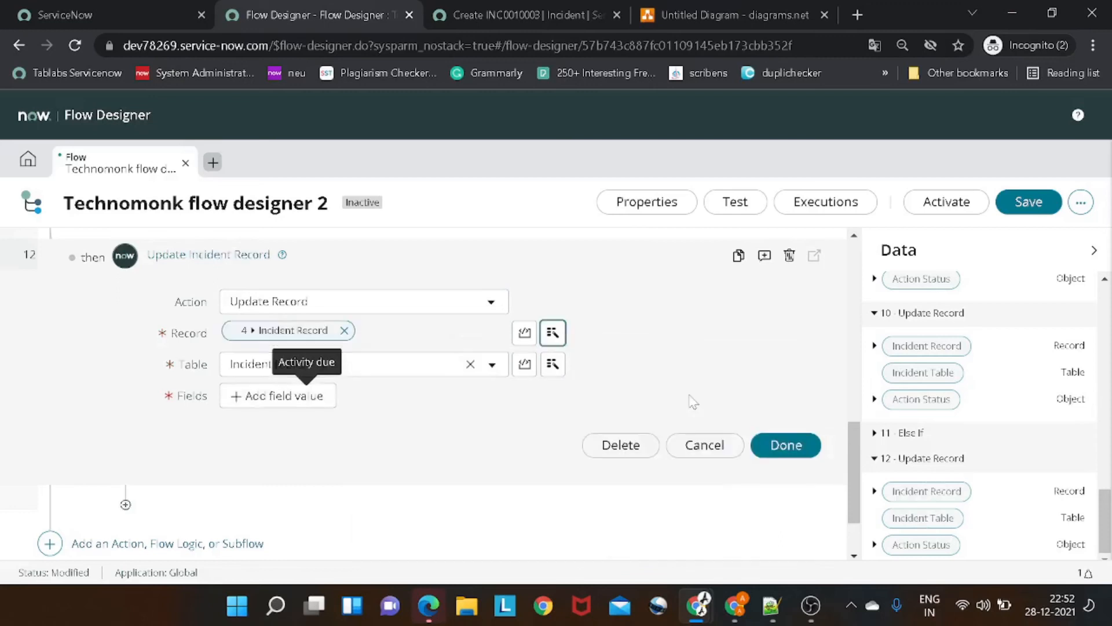
- Add the State field to the step 12 incident update with the value On Hold
click(267, 399)
click(268, 403)
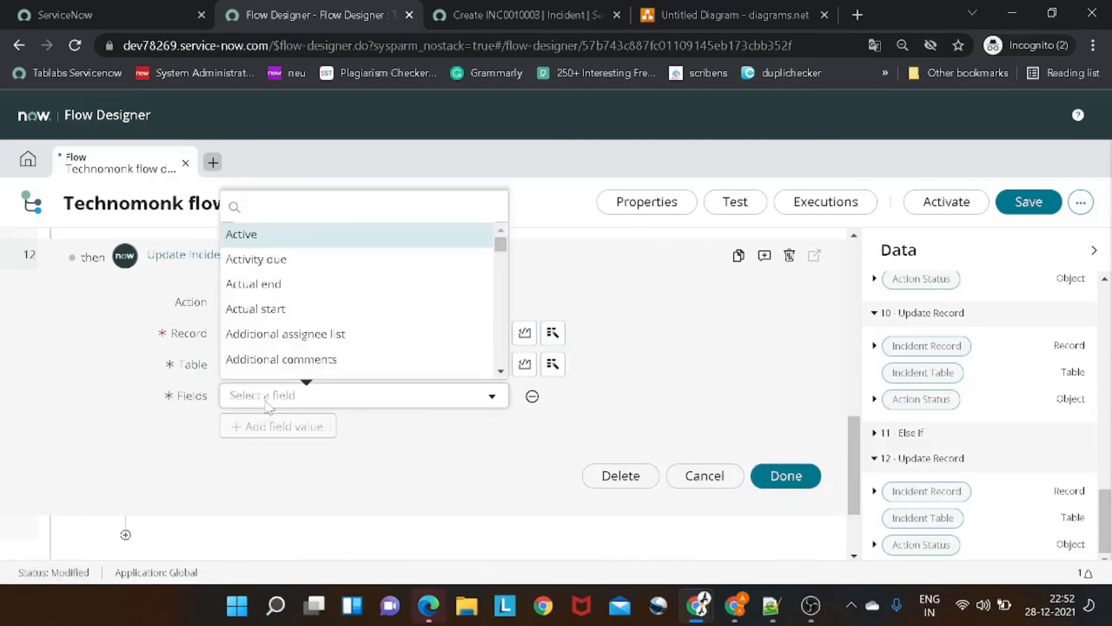
text(stat)
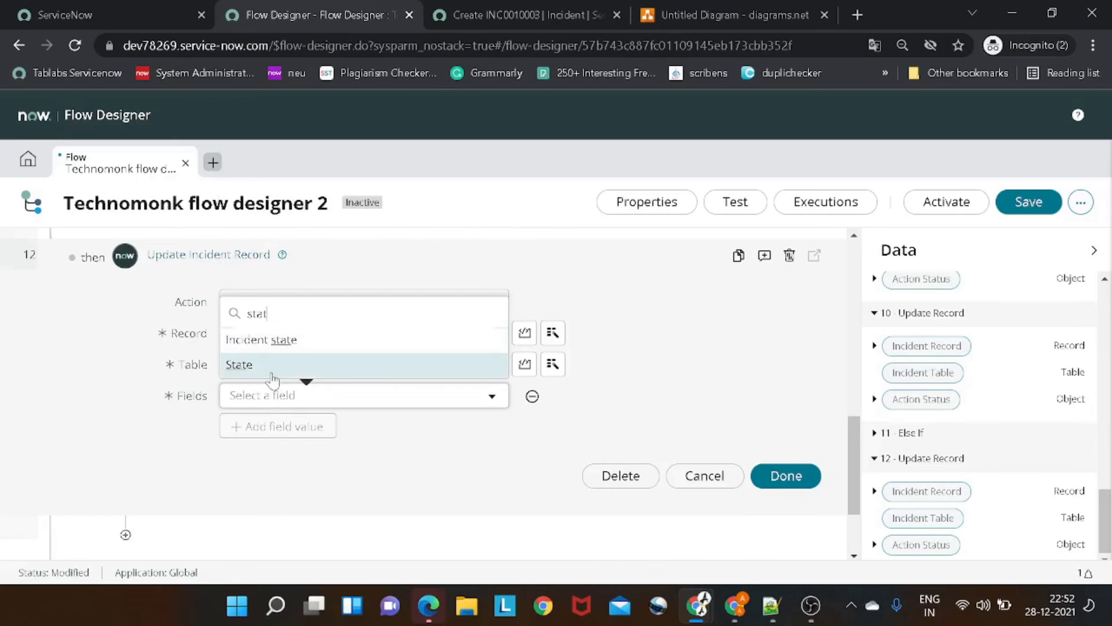
click(273, 380)
click(515, 399)
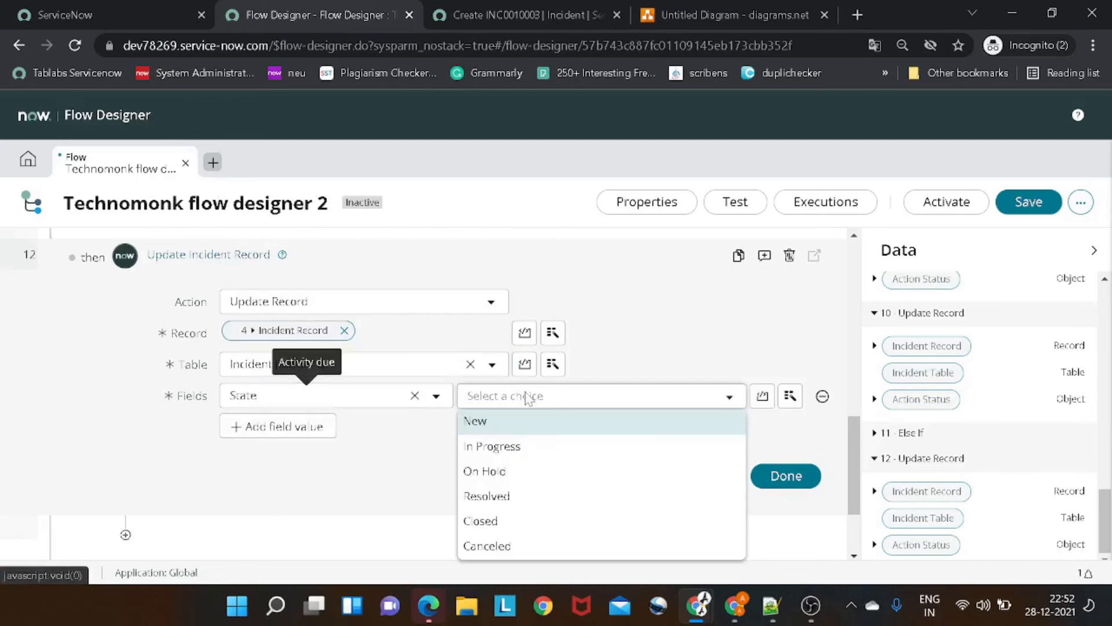
click(552, 471)
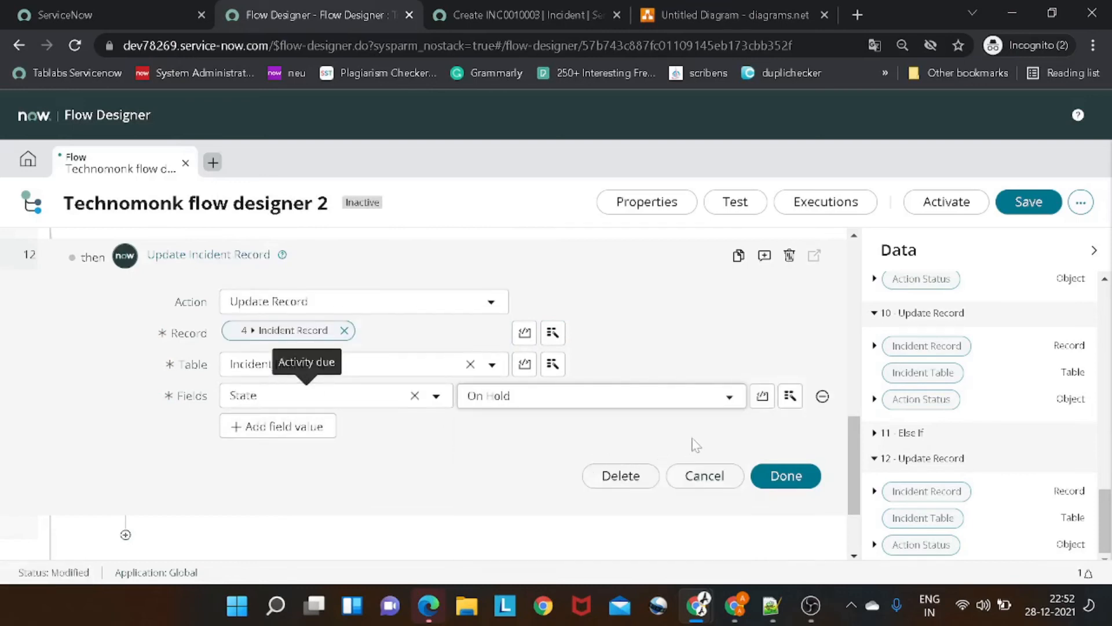
click(325, 427)
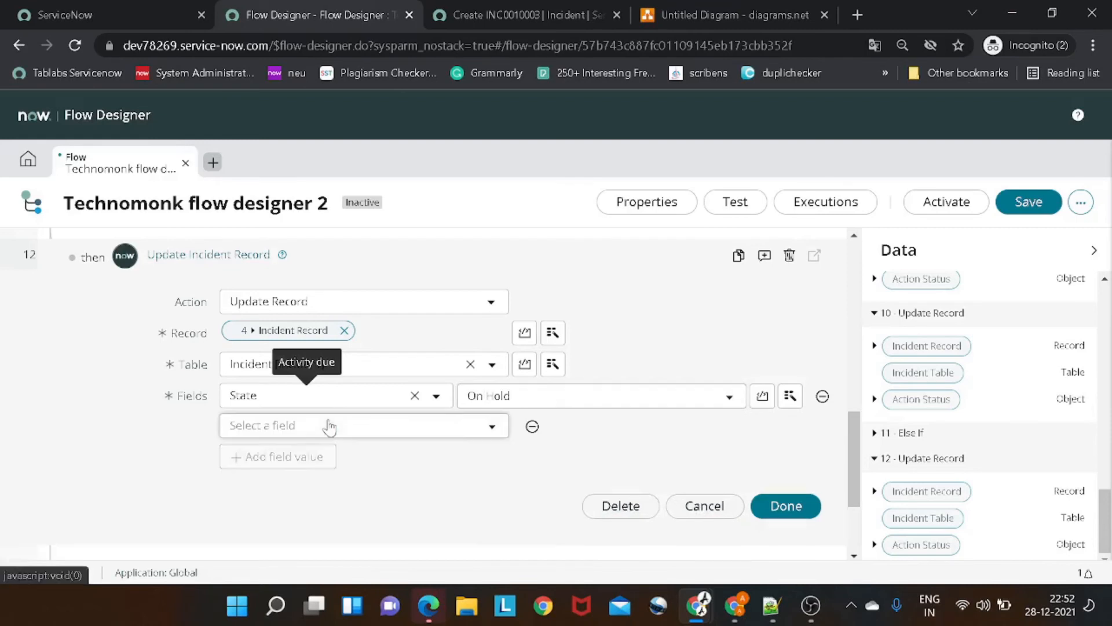
click(330, 426)
text(assi)
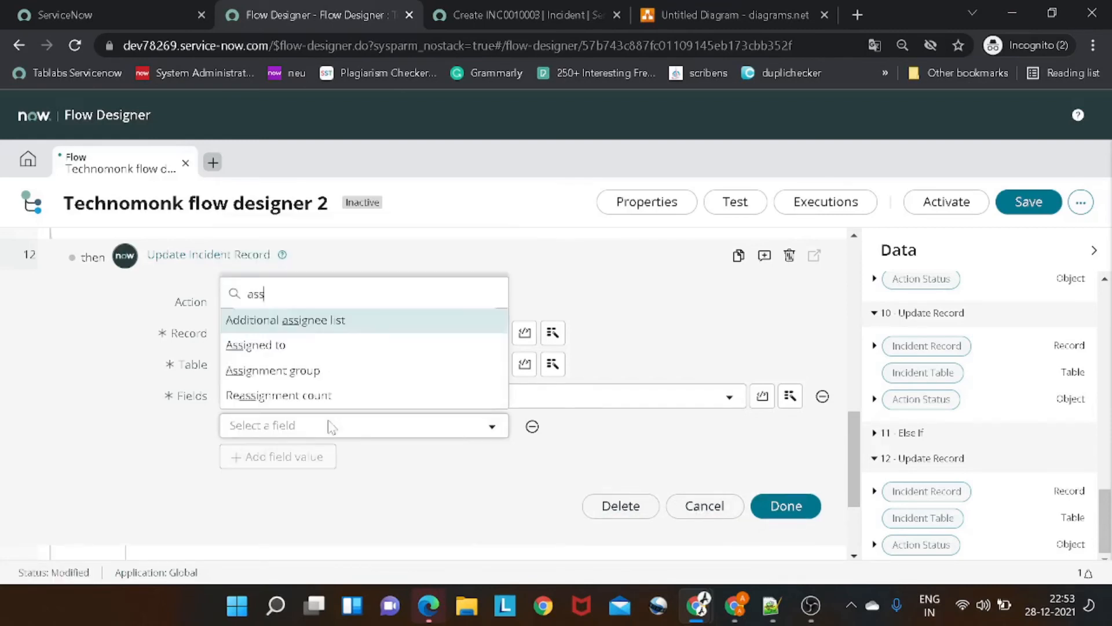
click(338, 345)
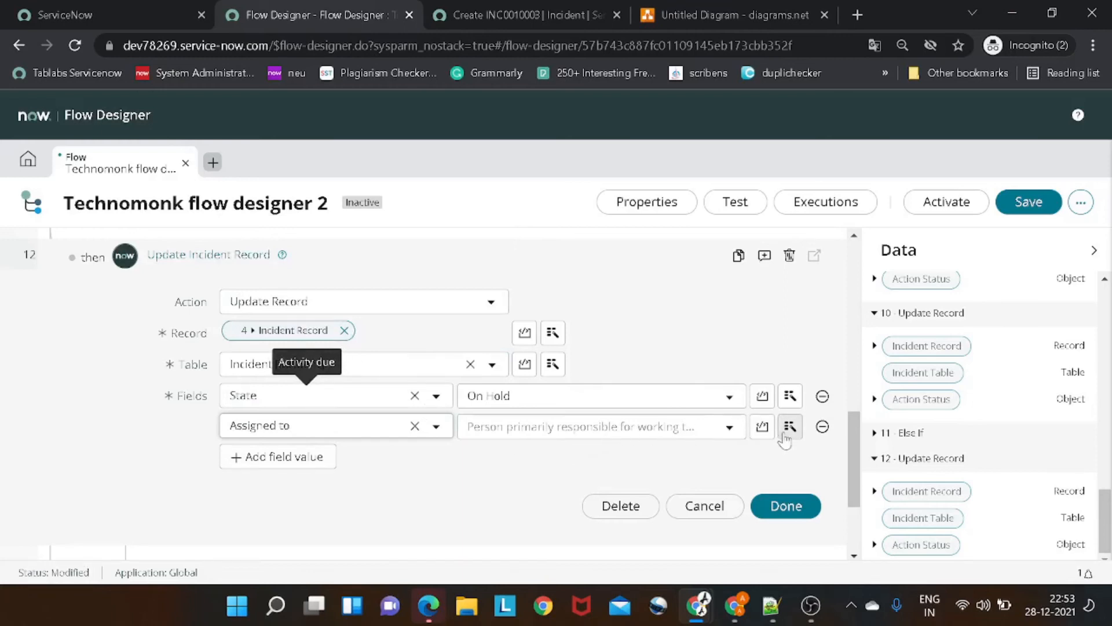
click(822, 426)
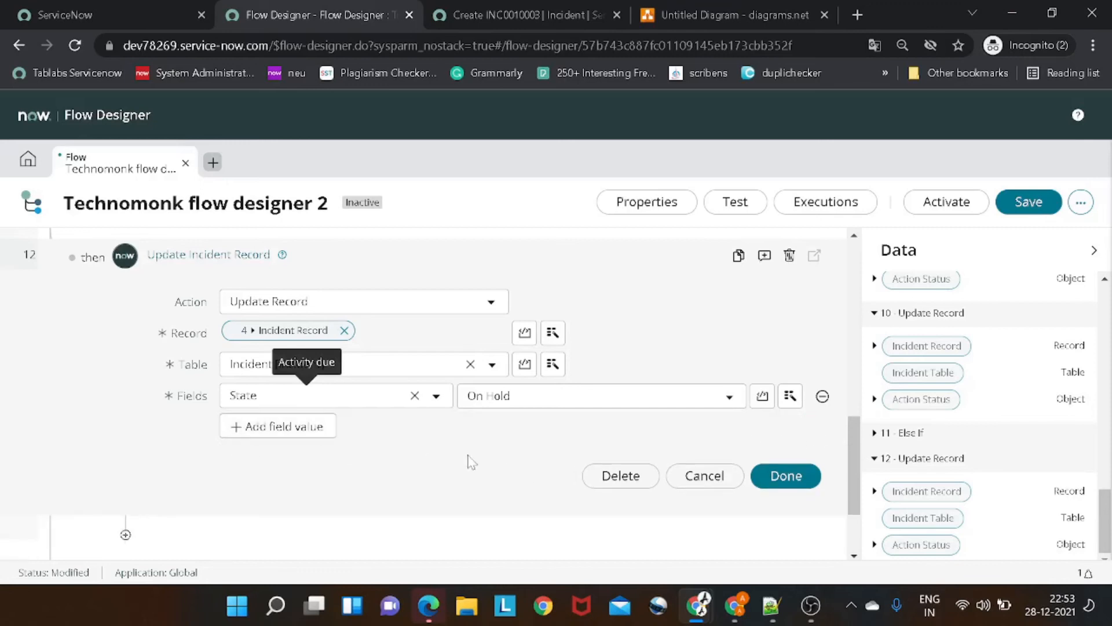
- Finish the step 12 incident update and look over the flow's trigger and first actions
click(788, 478)
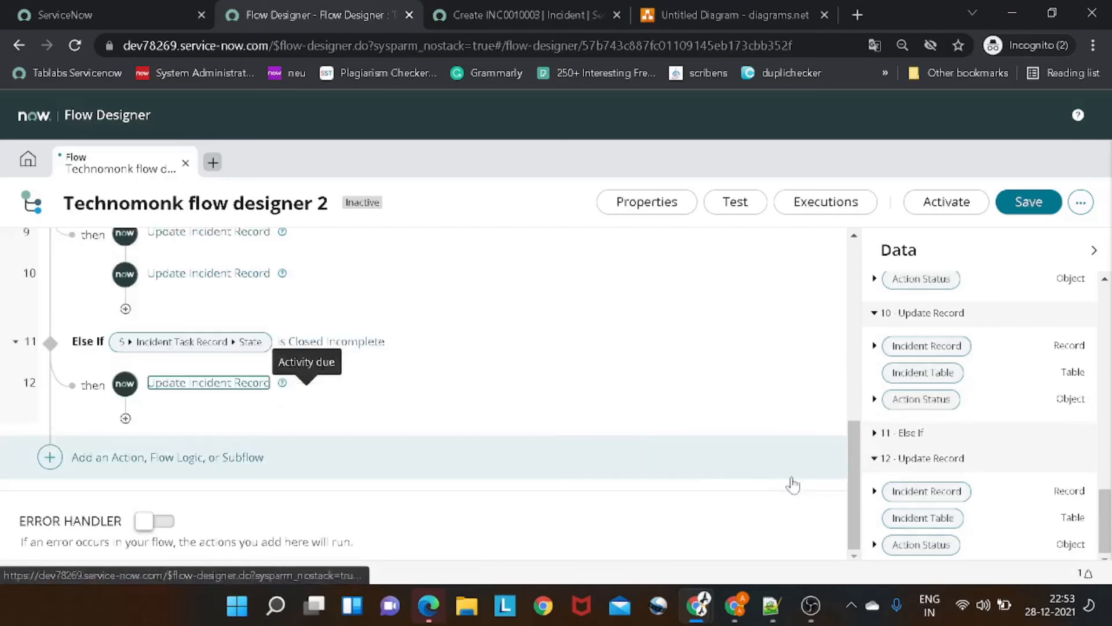
scroll(553, 423, up, 10)
scroll(521, 442, down, 1)
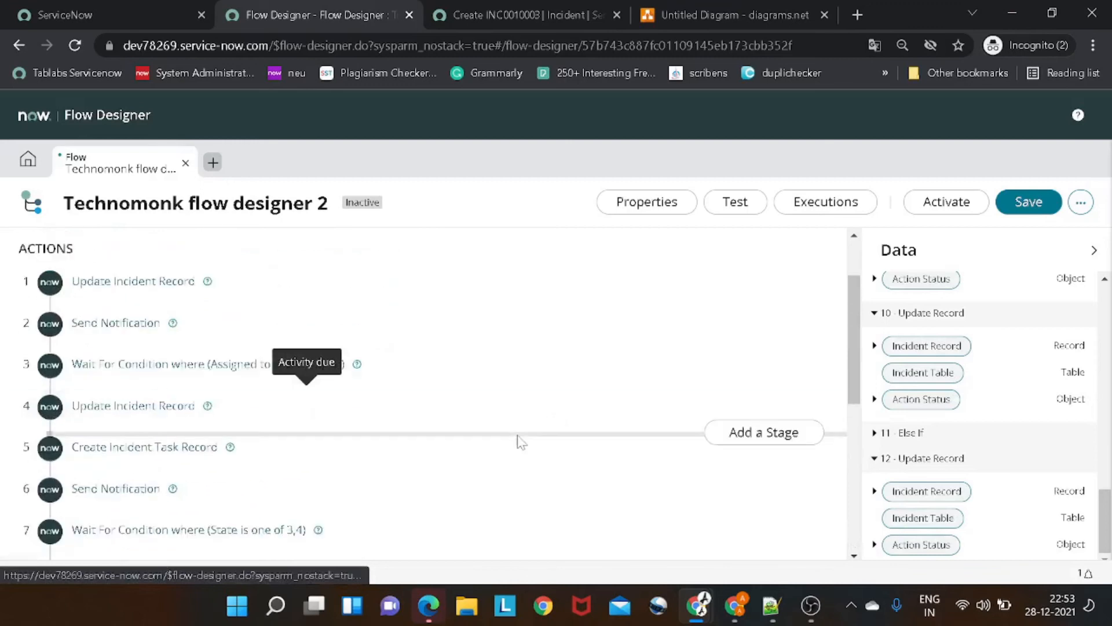
scroll(75, 396, up, 1)
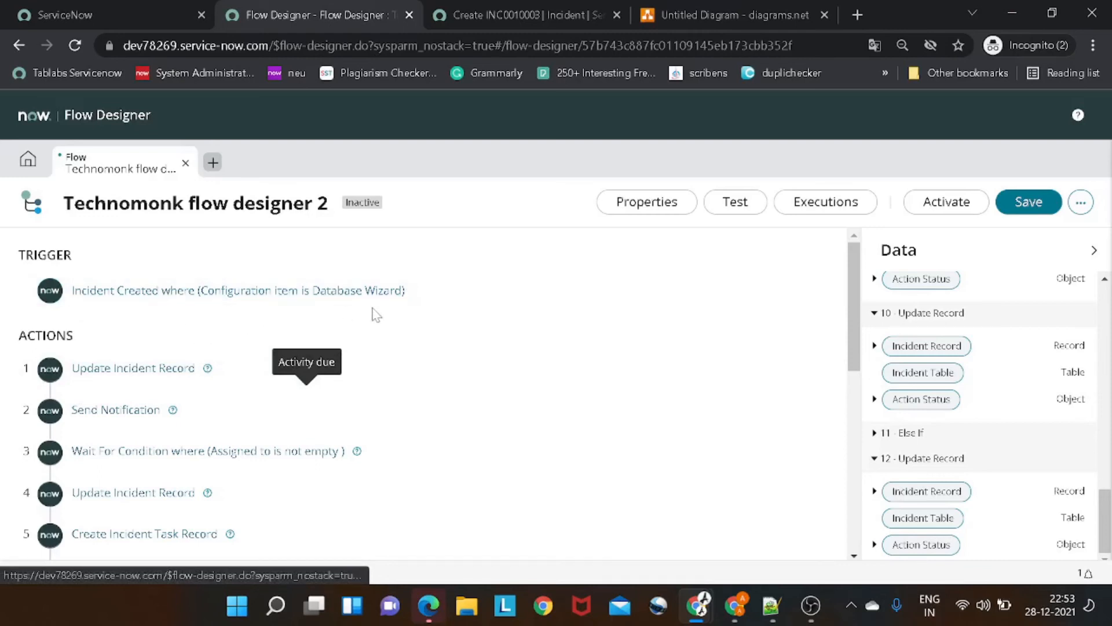
scroll(373, 313, down, 1)
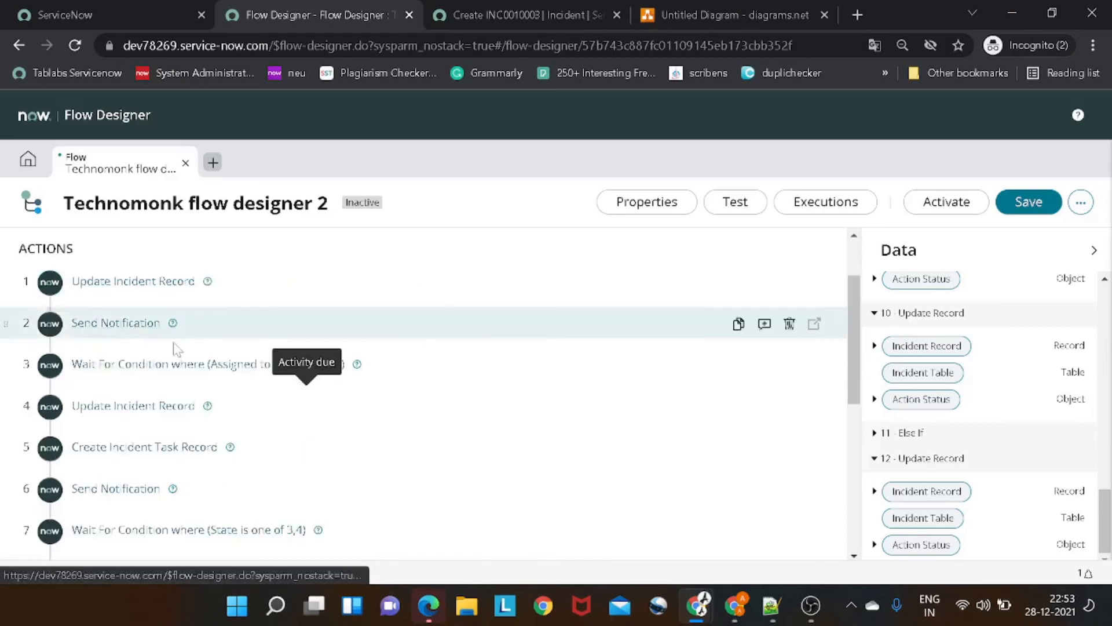
scroll(174, 347, up, 1)
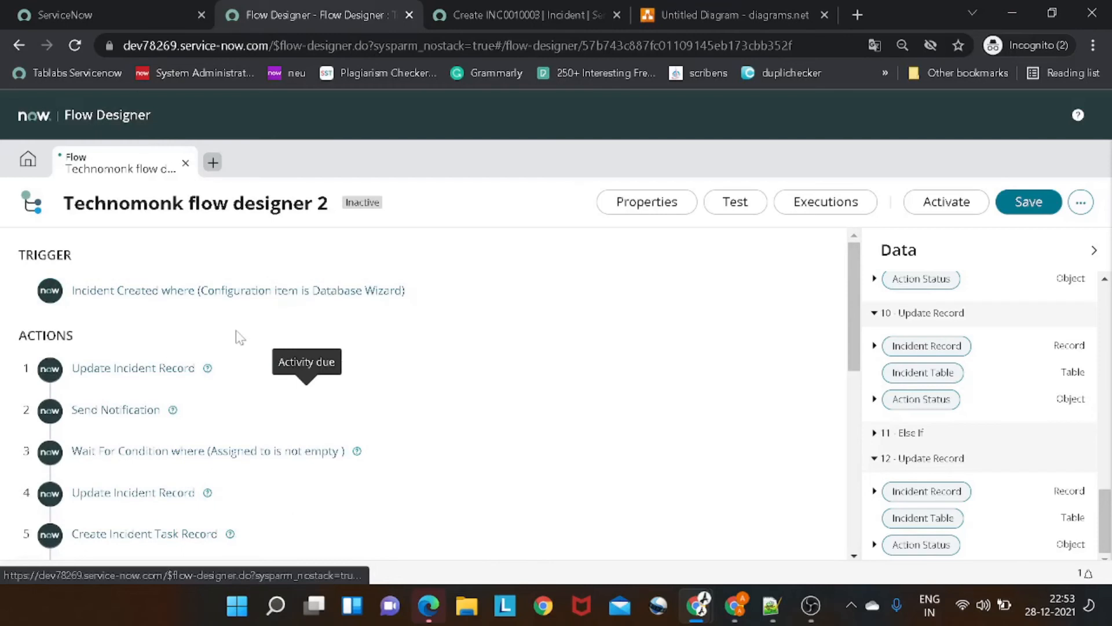
- Review the settings of the flow's incident updates in steps 1 and 4, the incident task creation and the step 6 notification
click(183, 373)
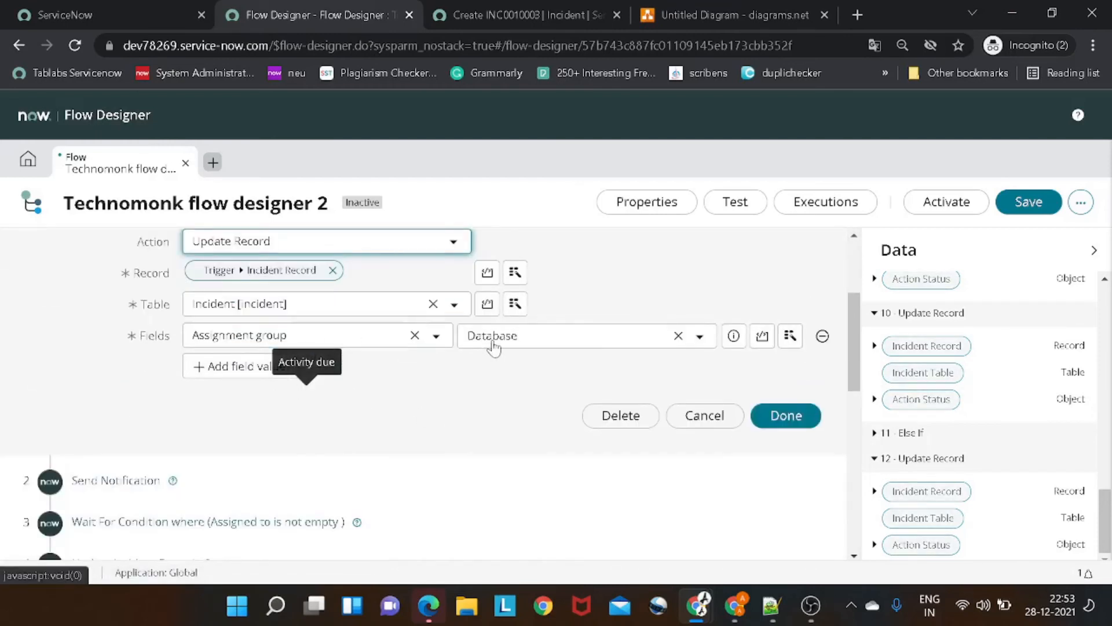
scroll(105, 470, down, 2)
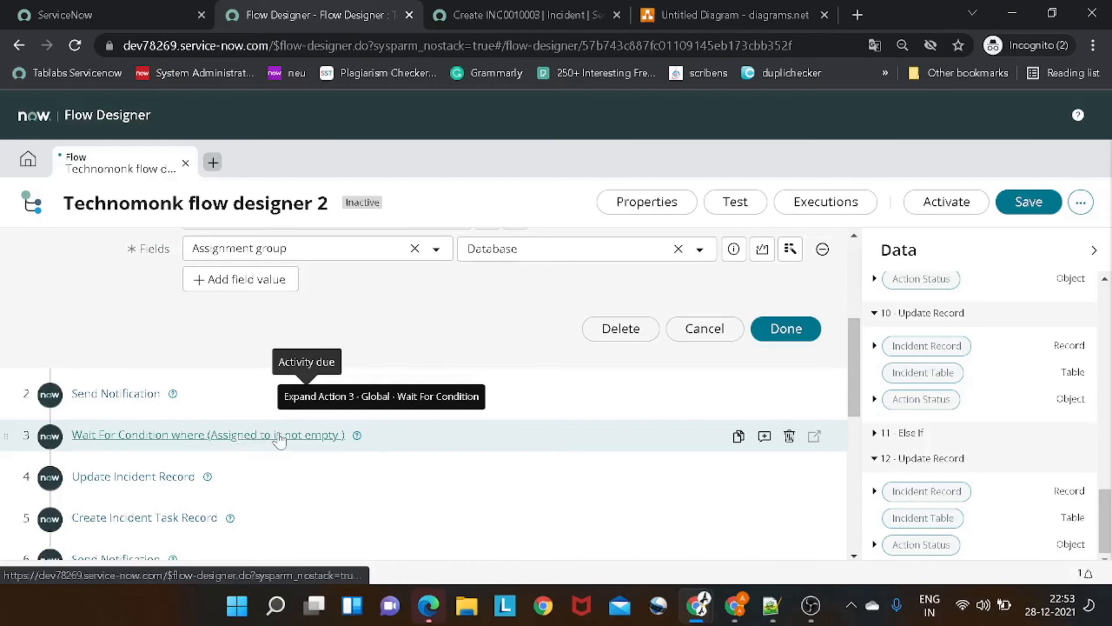
scroll(279, 440, down, 2)
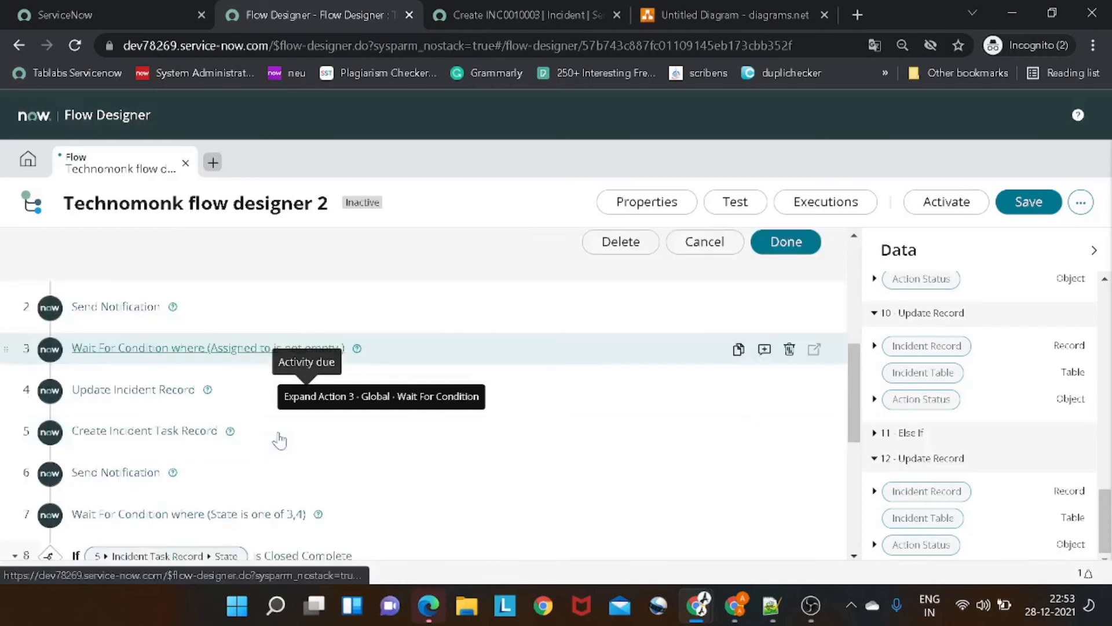
click(131, 391)
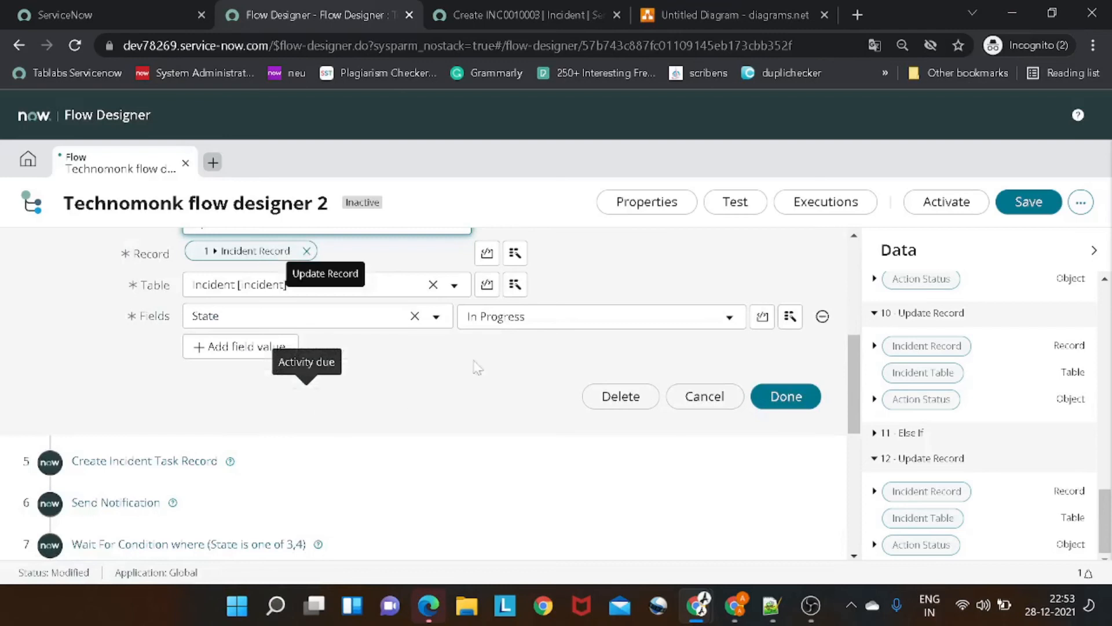
click(157, 462)
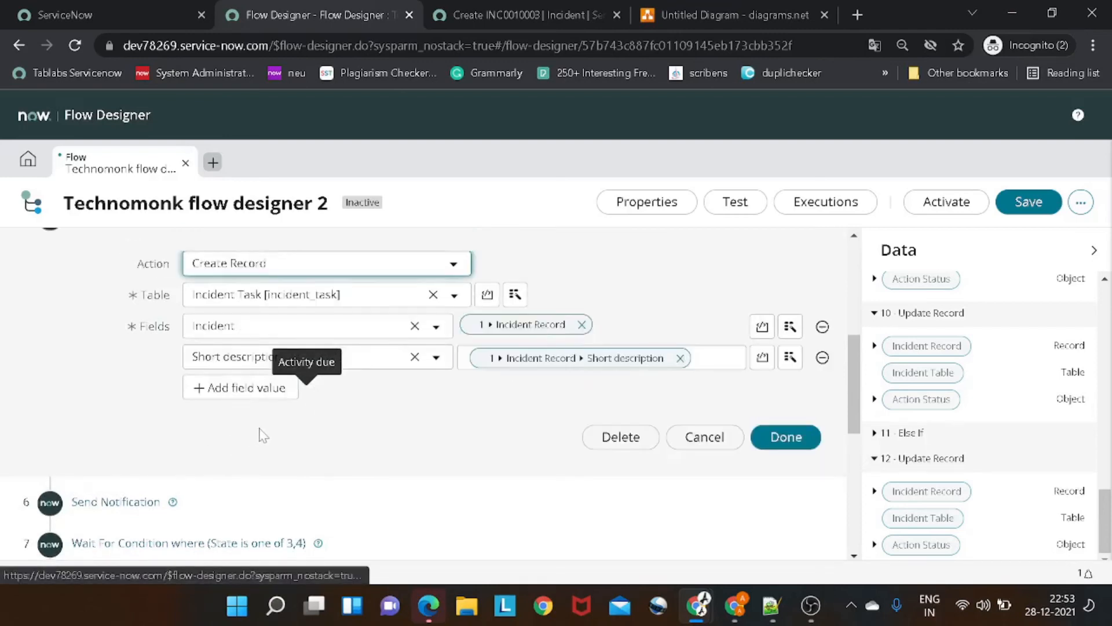
scroll(259, 434, down, 3)
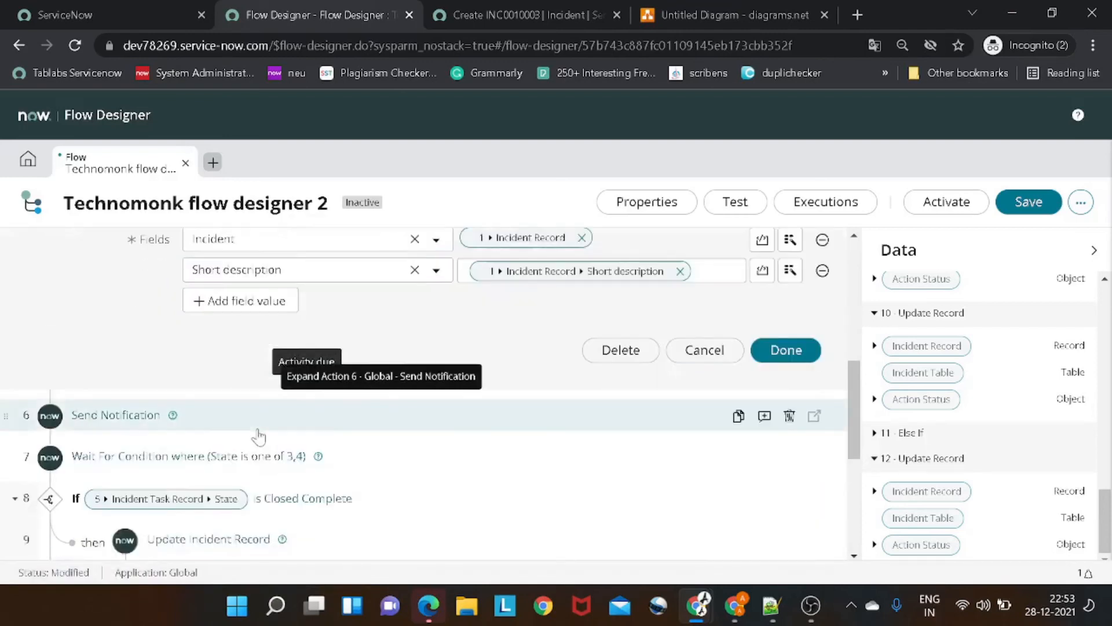
click(148, 418)
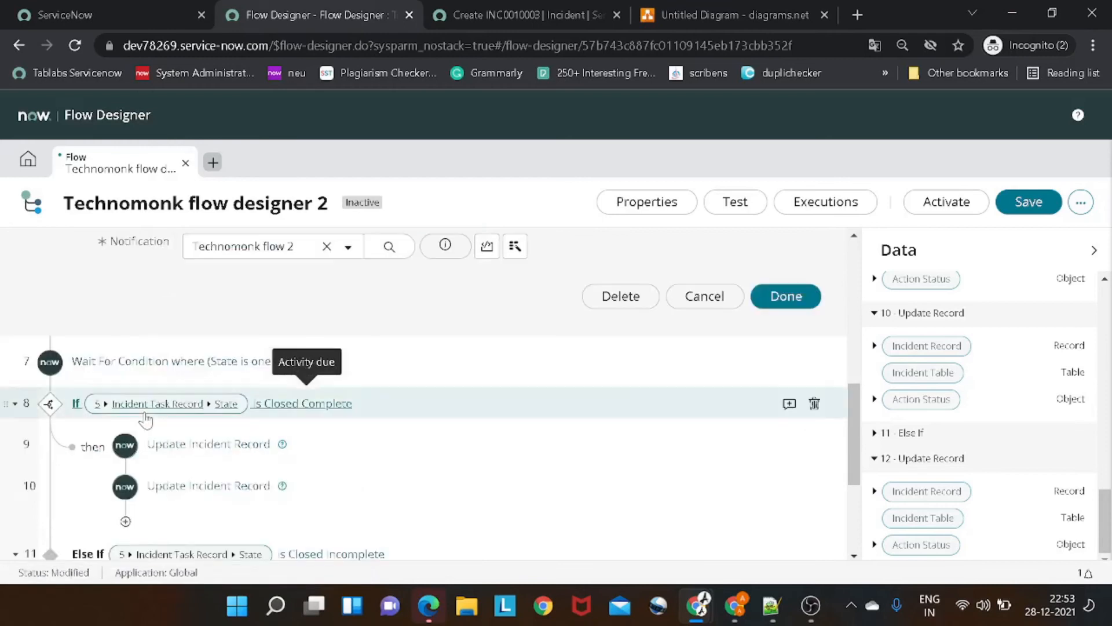
scroll(146, 421, down, 3)
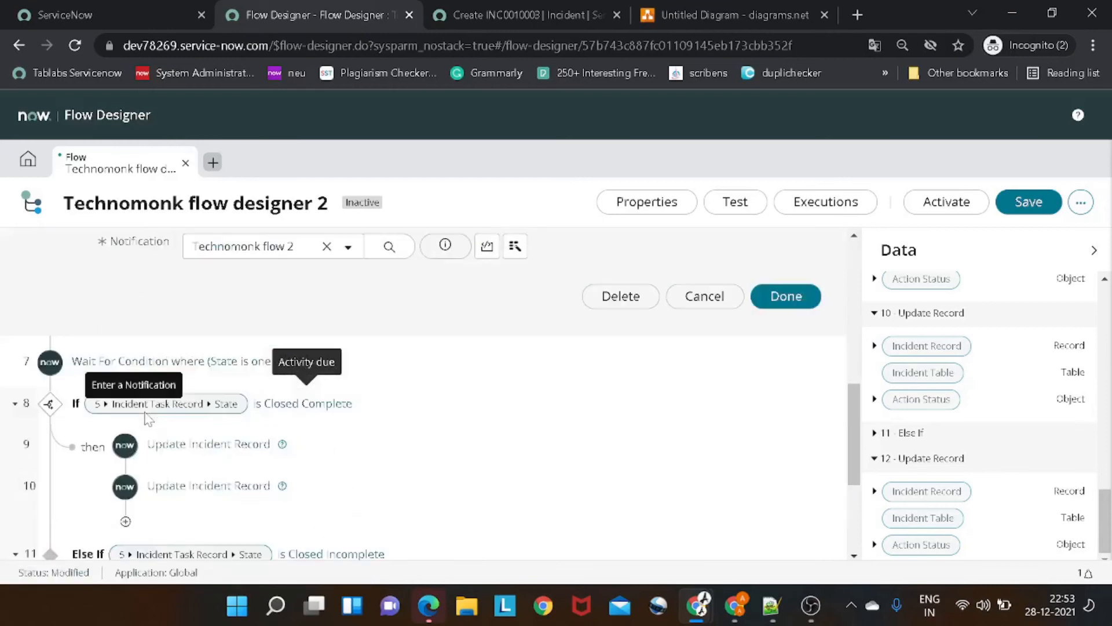
- Review the step 7 Wait For Condition settings and the actions in the If and Else If branches
click(239, 371)
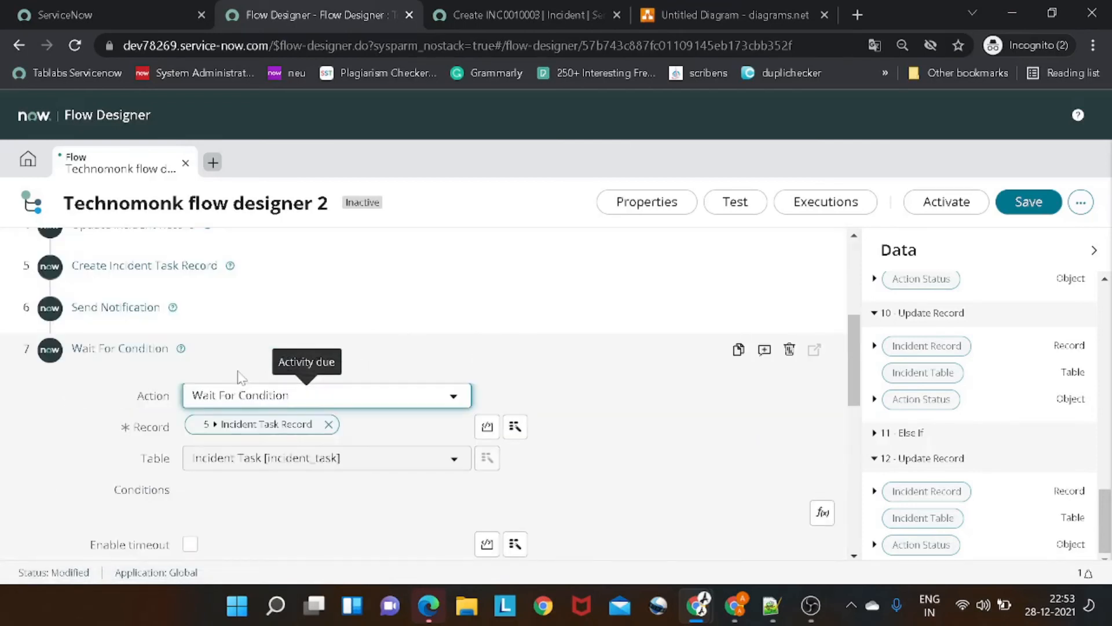
scroll(350, 432, down, 1)
scroll(526, 446, down, 1)
scroll(307, 443, down, 4)
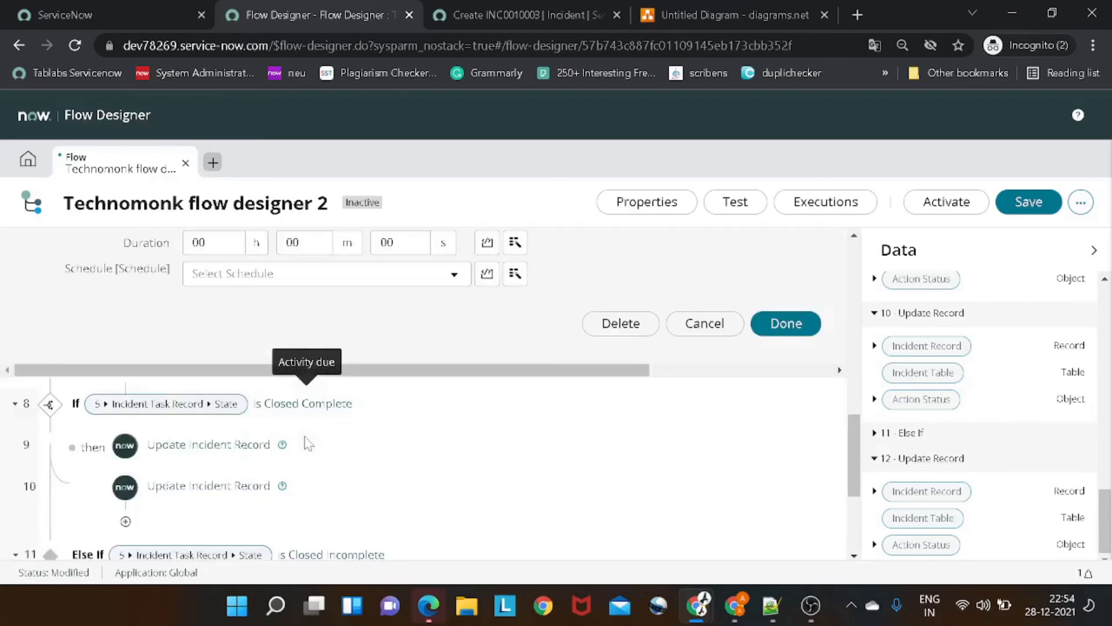
scroll(307, 443, down, 3)
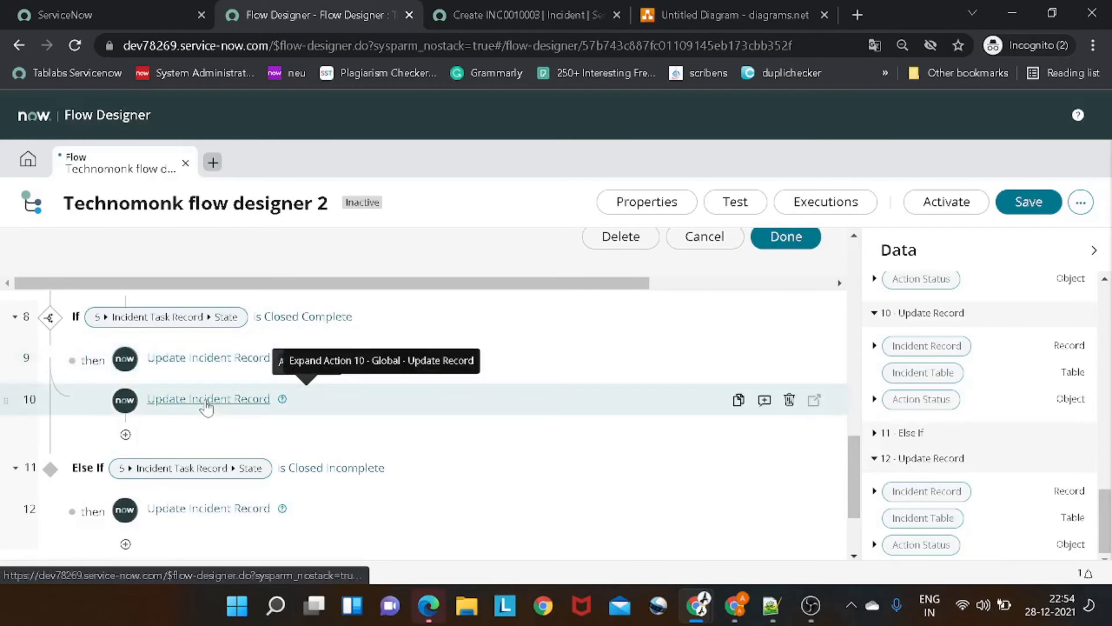
scroll(205, 405, down, 1)
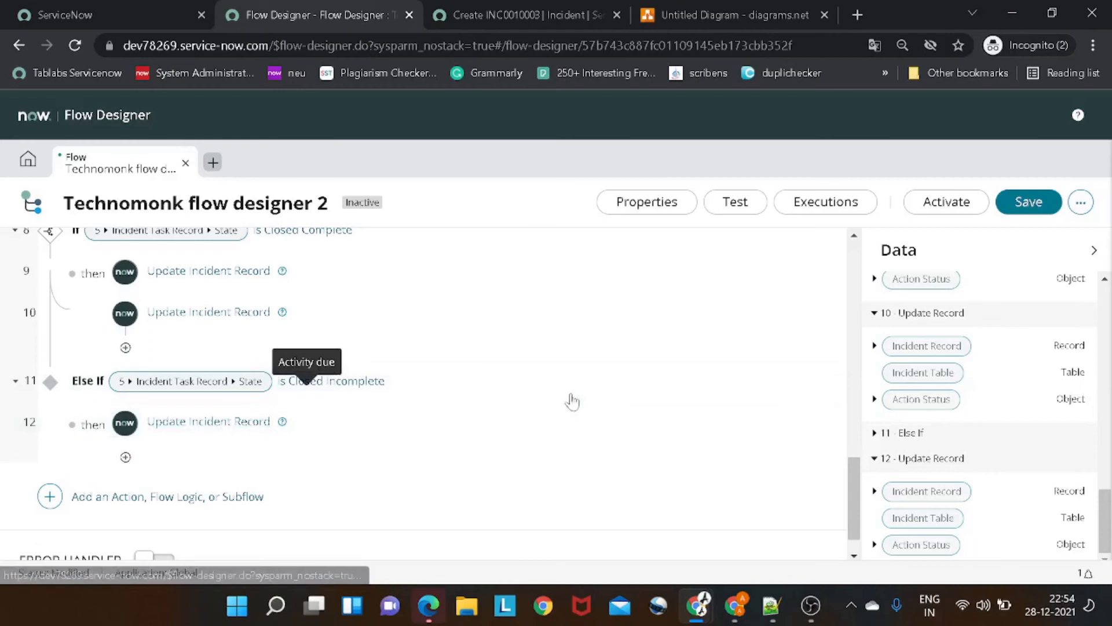
- Save and activate the Technomonk flow designer 2 flow
click(1033, 208)
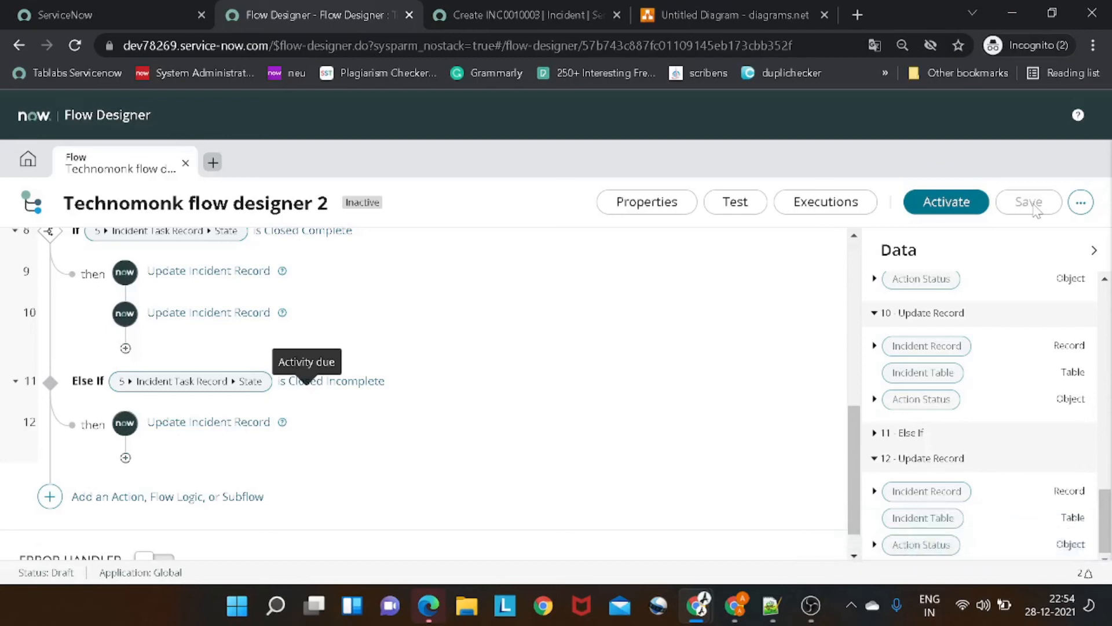
click(963, 208)
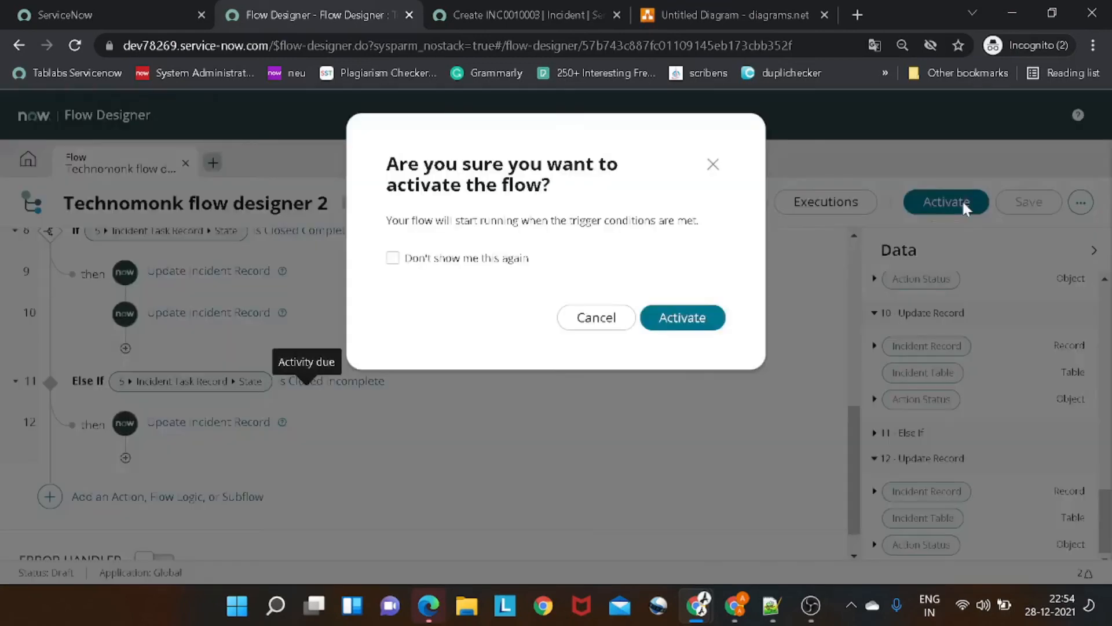
click(676, 323)
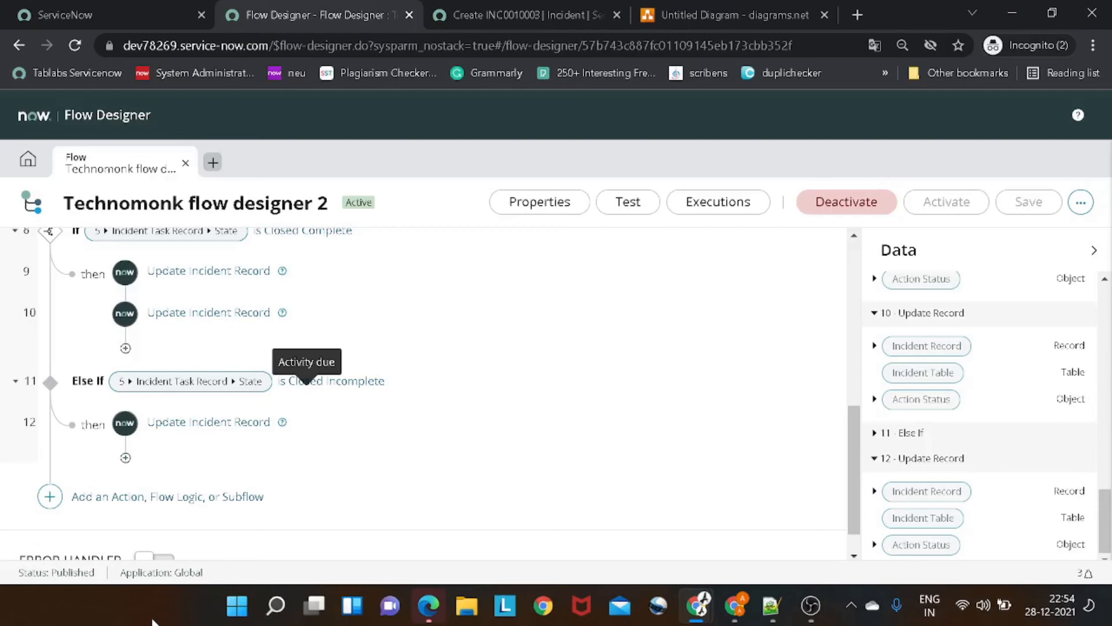
- Switch to the diagrams.net flowchart and look over its closed complete decision and both outcomes
click(109, 11)
click(132, 152)
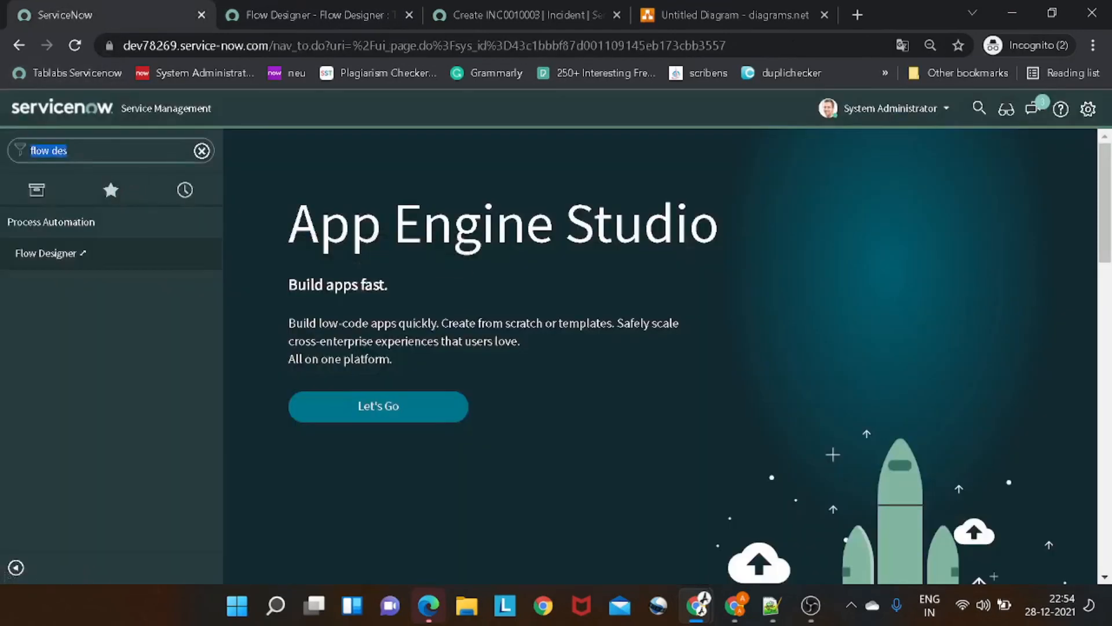
click(711, 20)
scroll(352, 375, down, 10)
scroll(355, 375, up, 9)
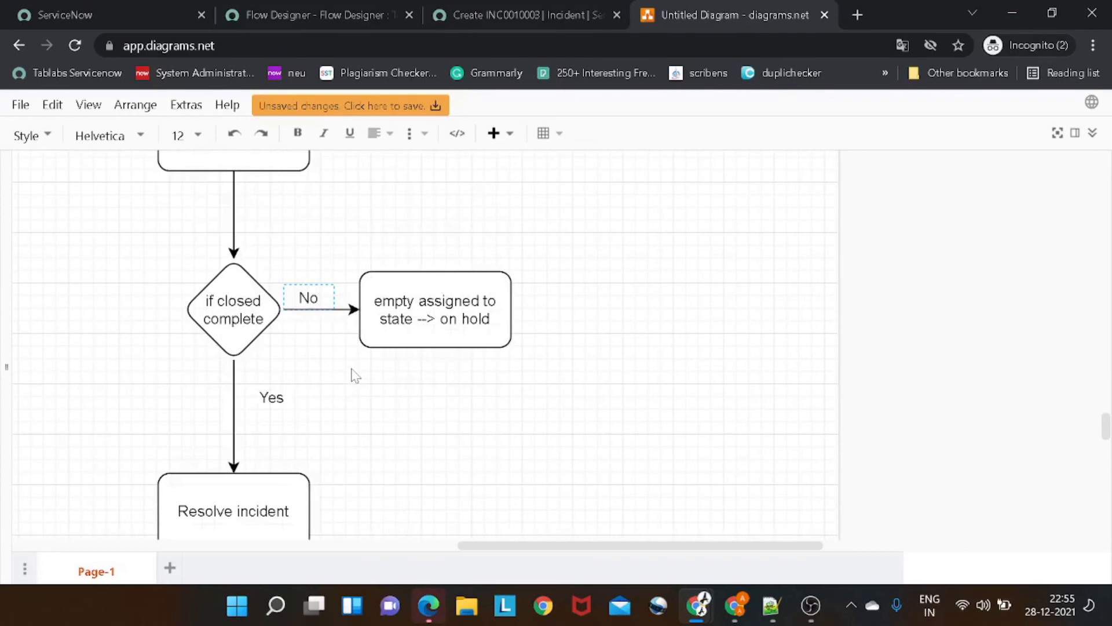
- Switch back to the ServiceNow instance, filter the navigator for incident and open a new incident form
click(96, 19)
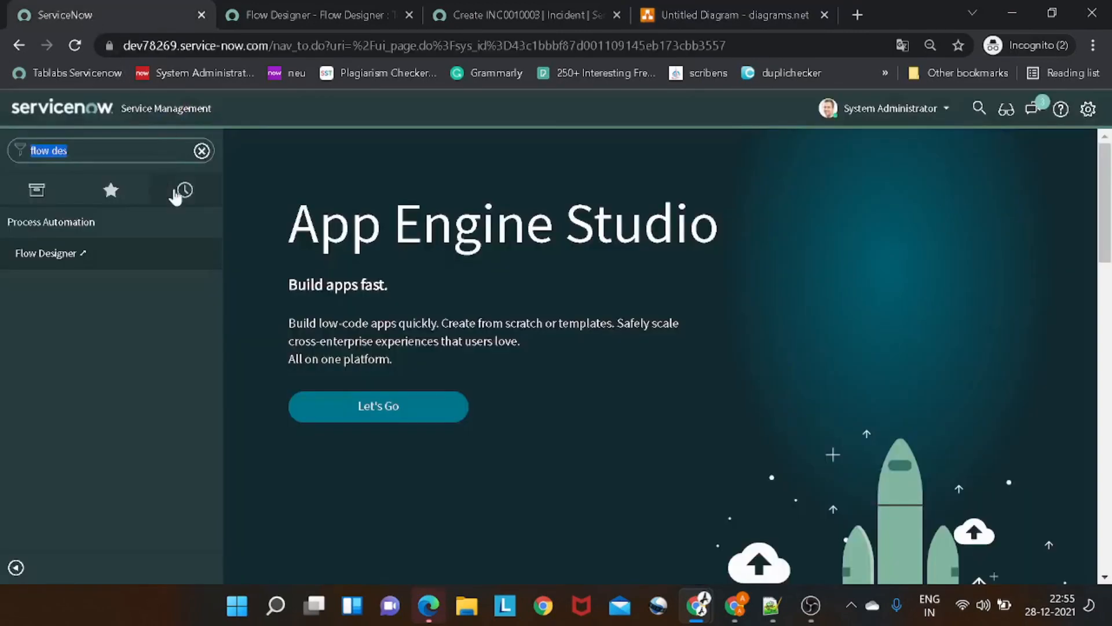
click(98, 151)
drag(68, 151, 2, 154)
text(incide)
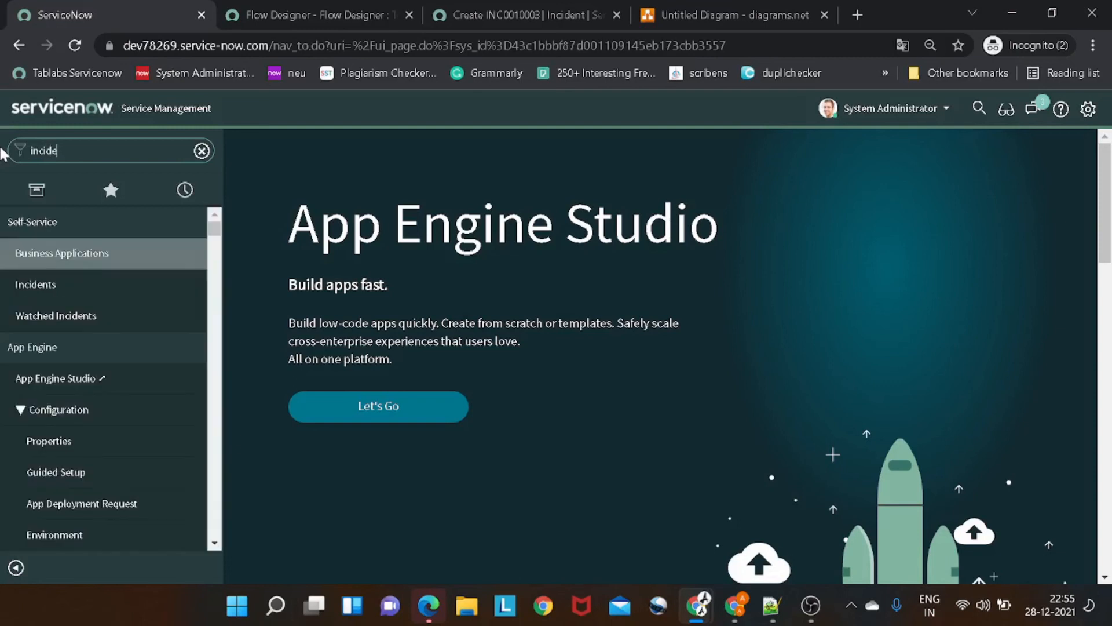
text(nt)
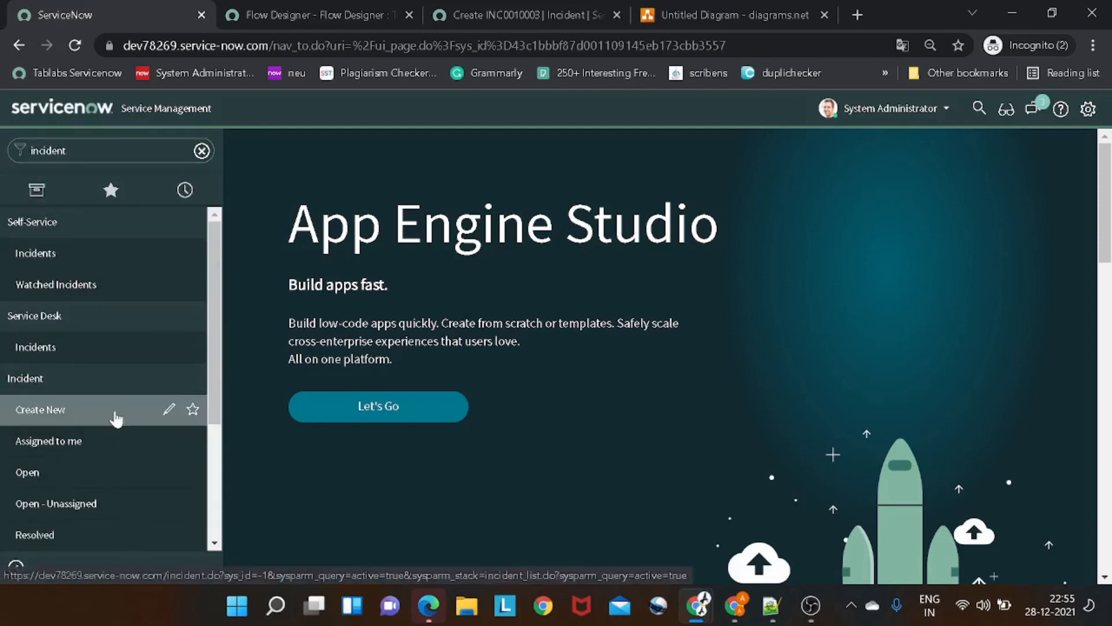
click(116, 414)
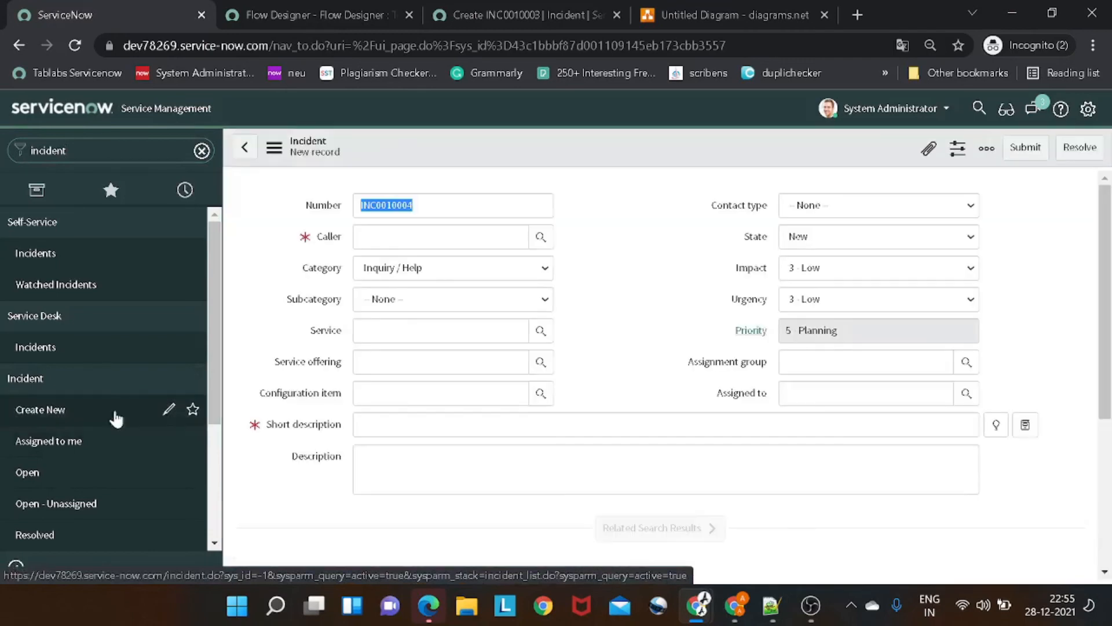
- Set the new incident's caller to the recently selected user
key(Tab)
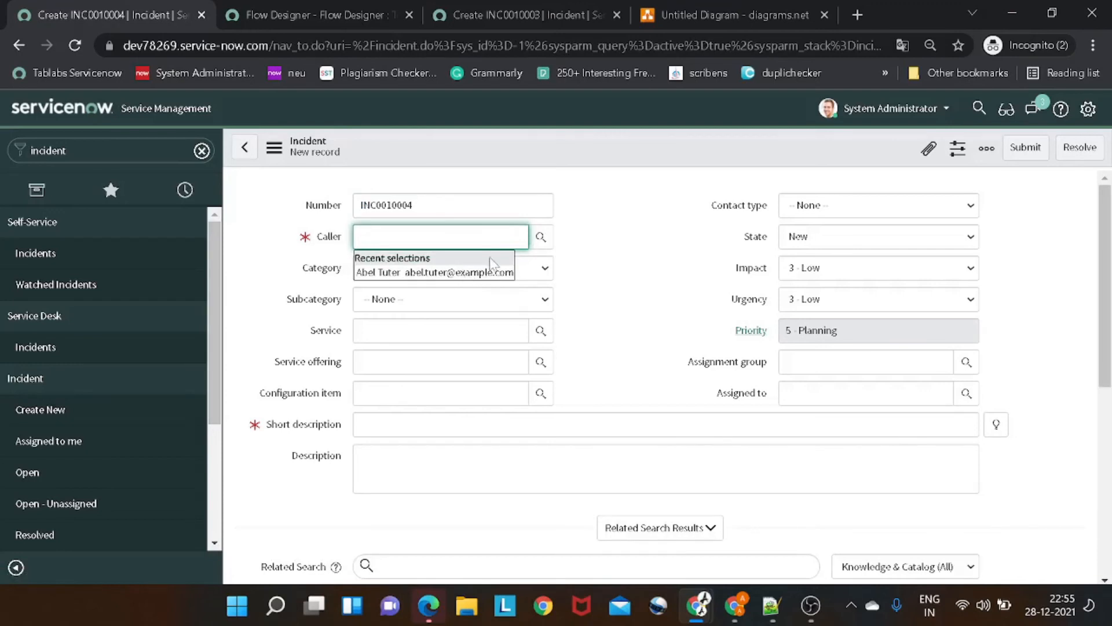
click(467, 273)
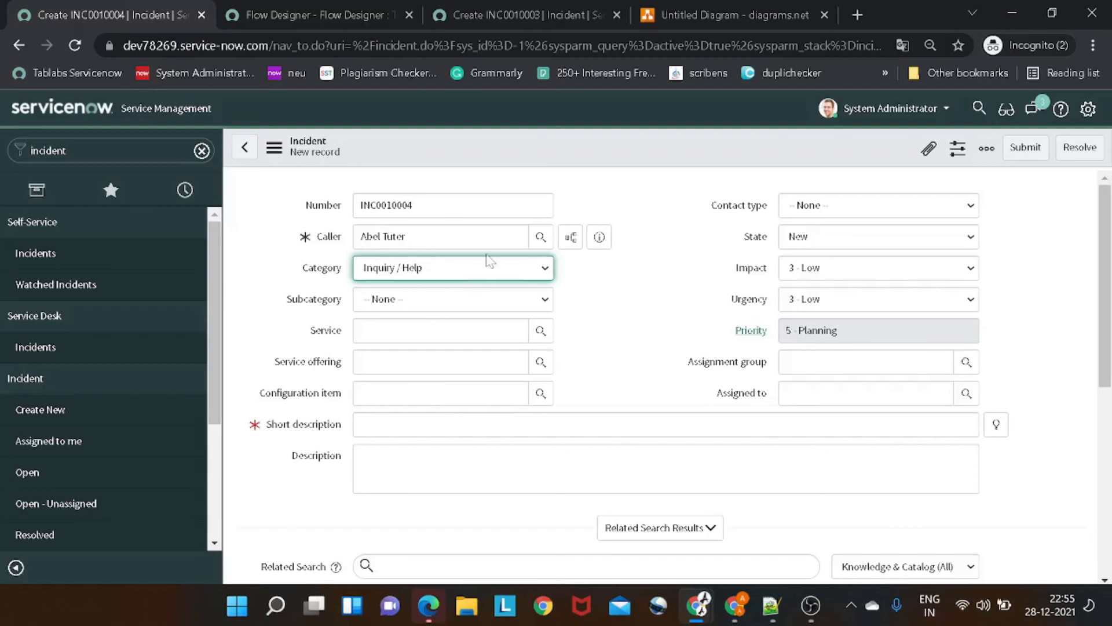
drag(407, 237, 358, 237)
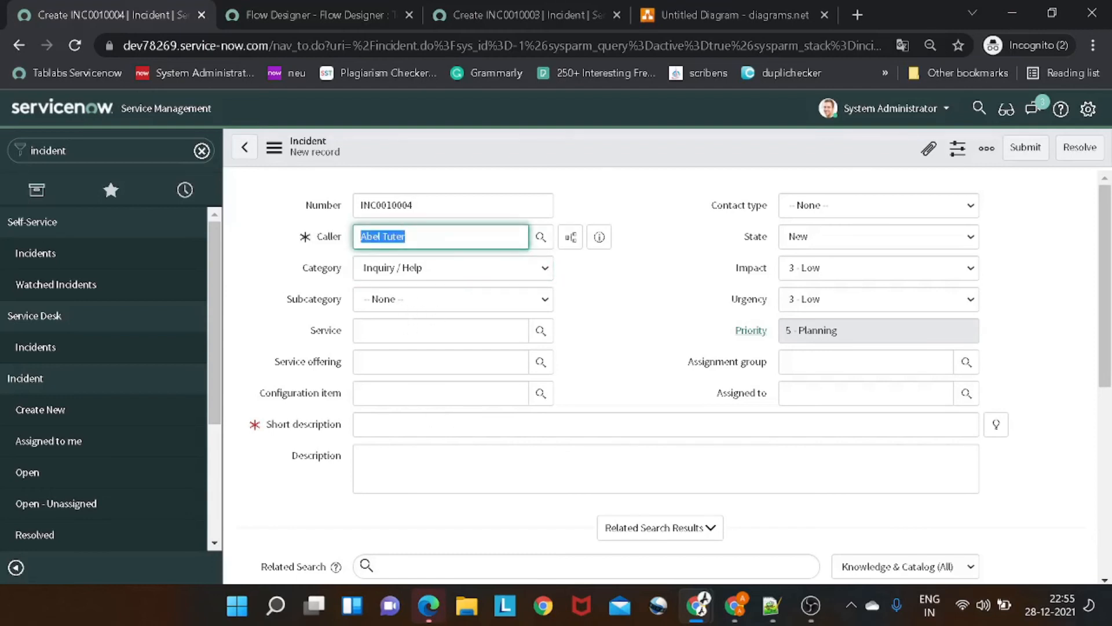
click(408, 237)
key(ctrl+a)
- Look up configuration items starting with database and set the incident's configuration item to Database Wizard
click(540, 395)
click(541, 394)
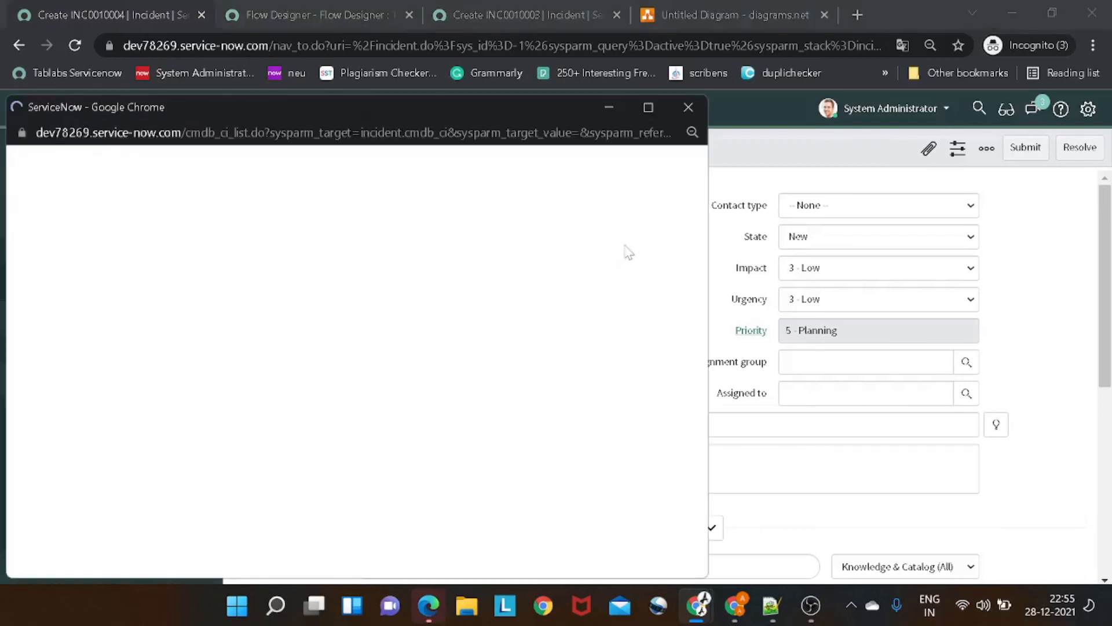
click(99, 255)
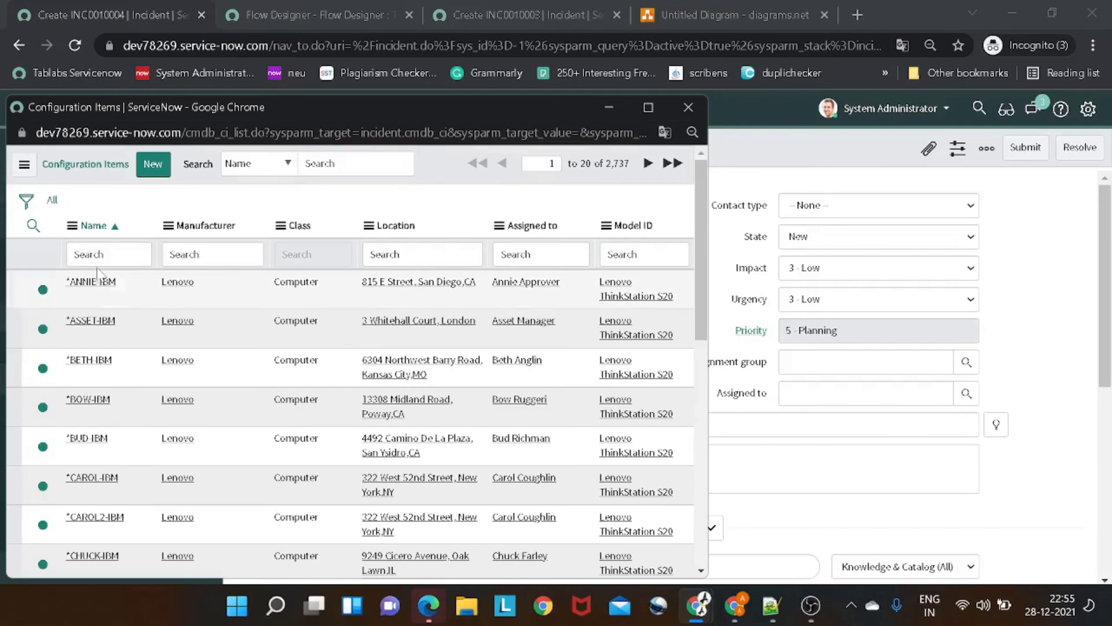
text(data)
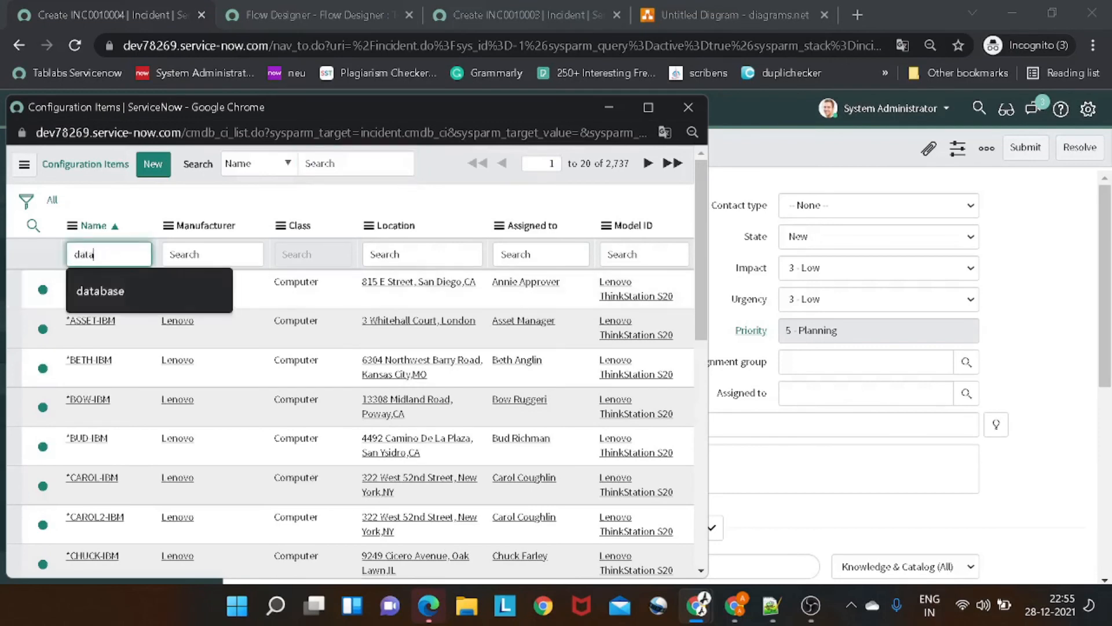
text(base)
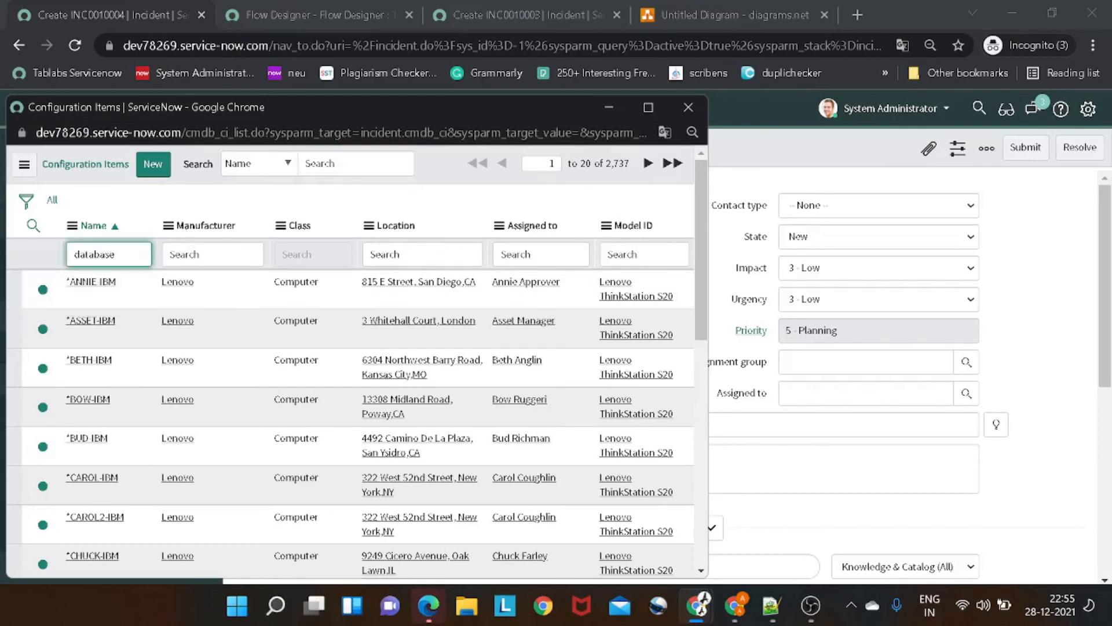
key(Return)
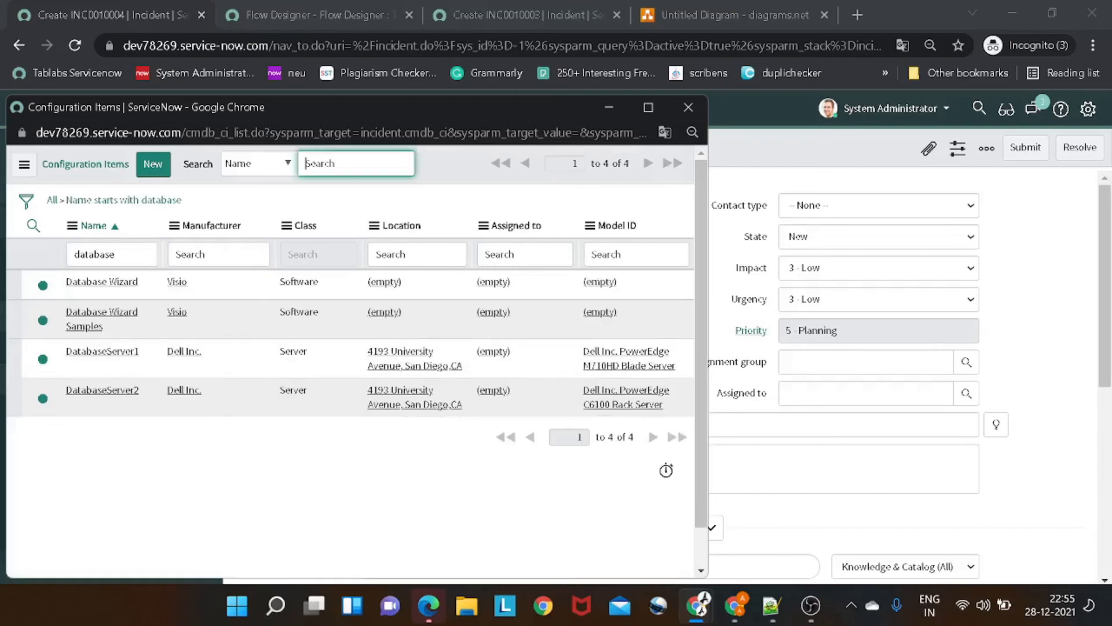
click(114, 283)
- Enter the short description "Test flow designer" and save the incident, staying on its form
click(400, 424)
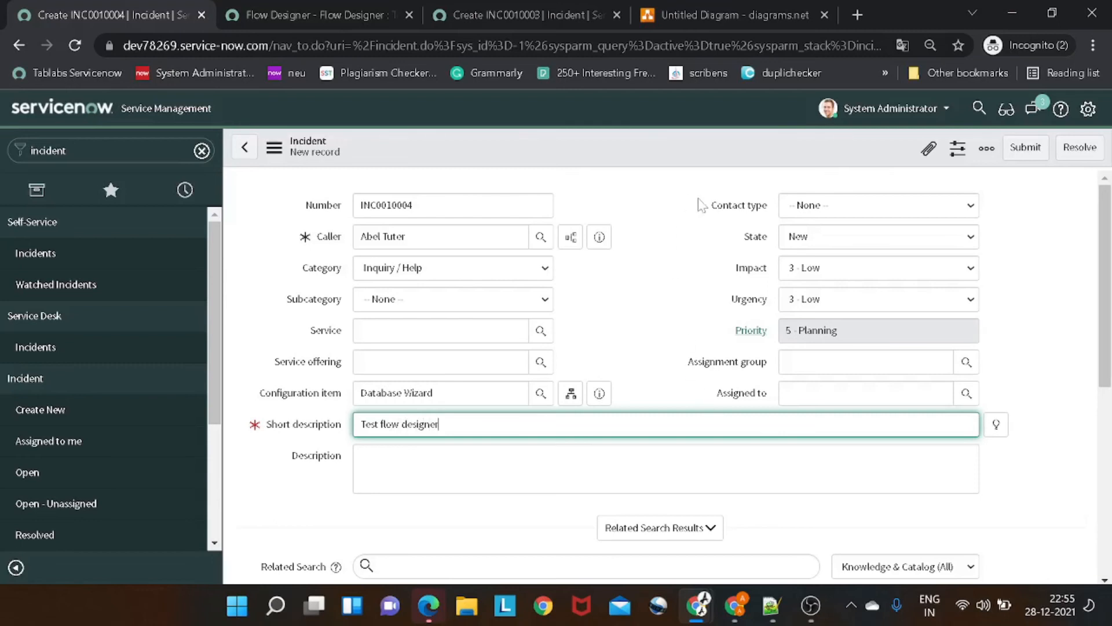
right_click(645, 155)
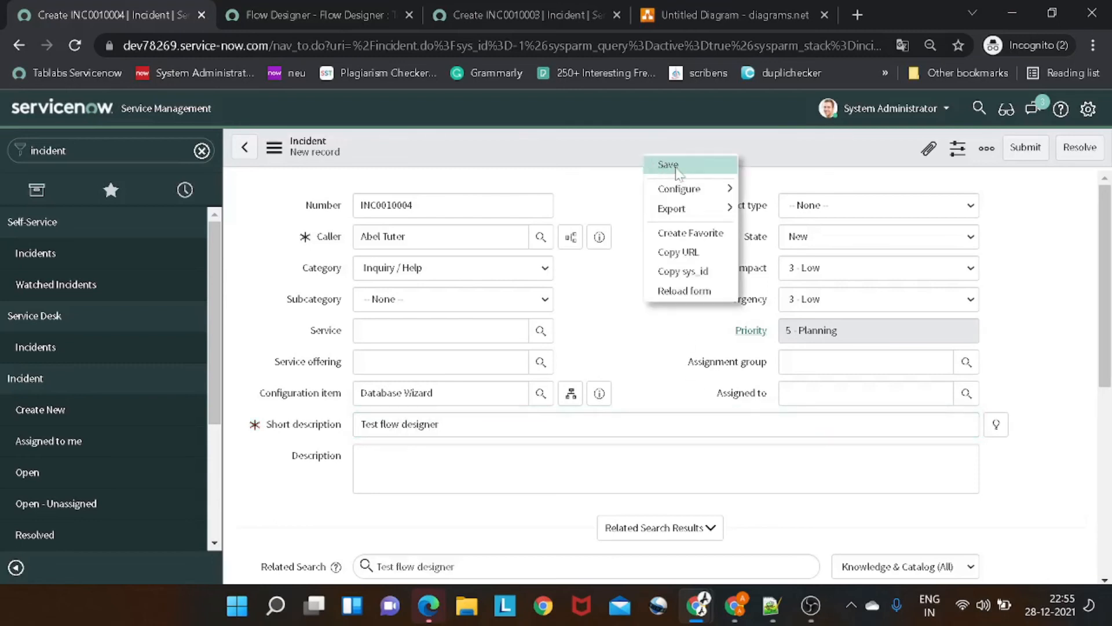
click(668, 166)
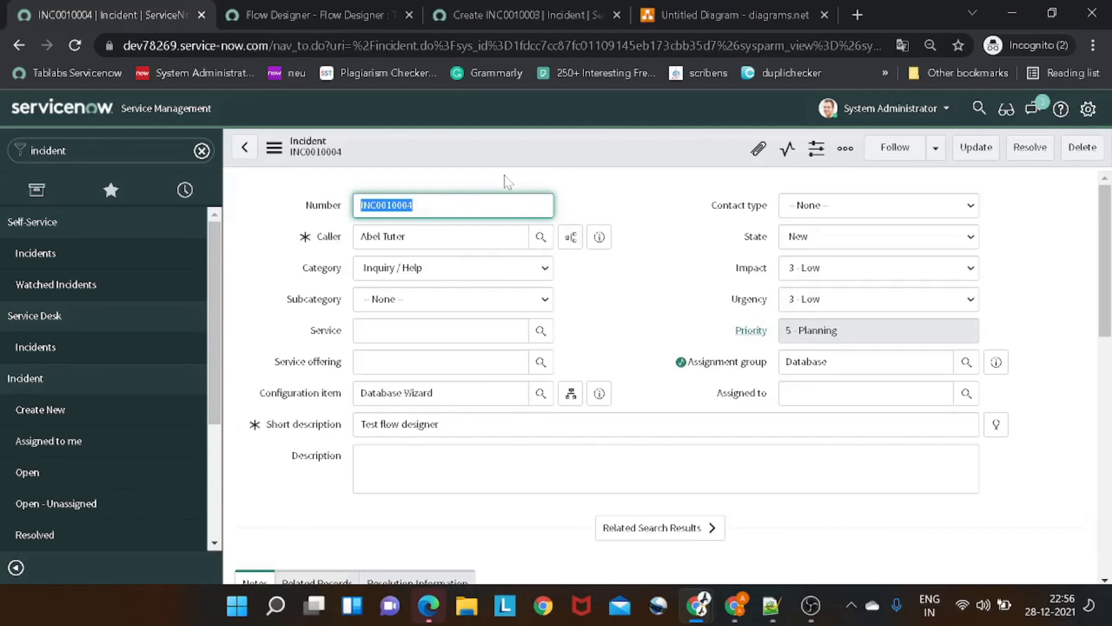
- Check the saved incident's assignment group and return to the flow in Flow Designer
click(827, 362)
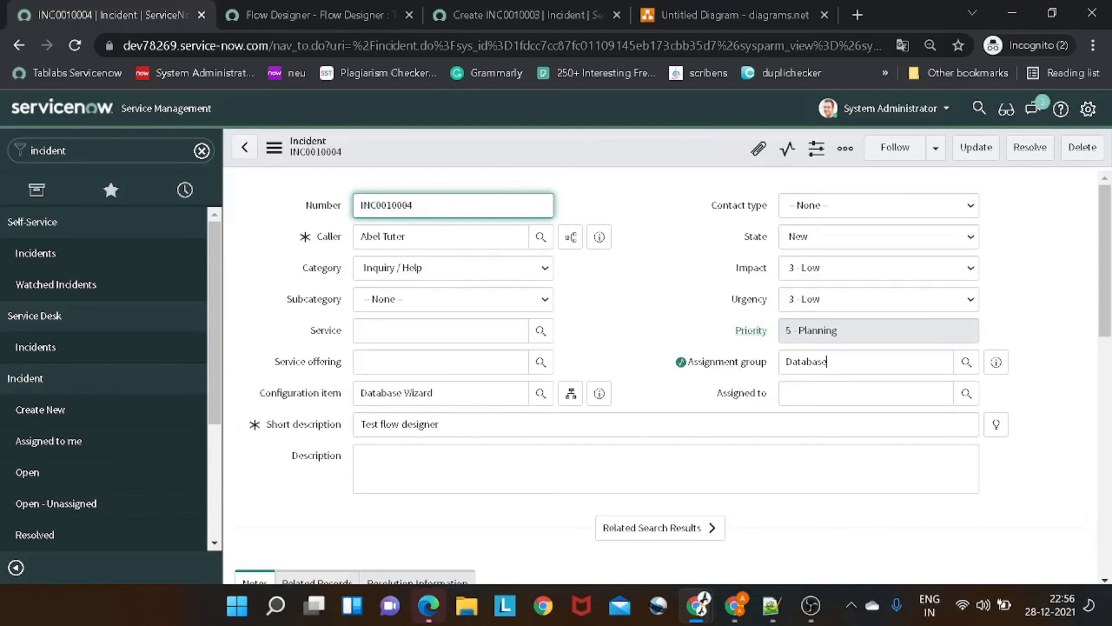
double_click(828, 362)
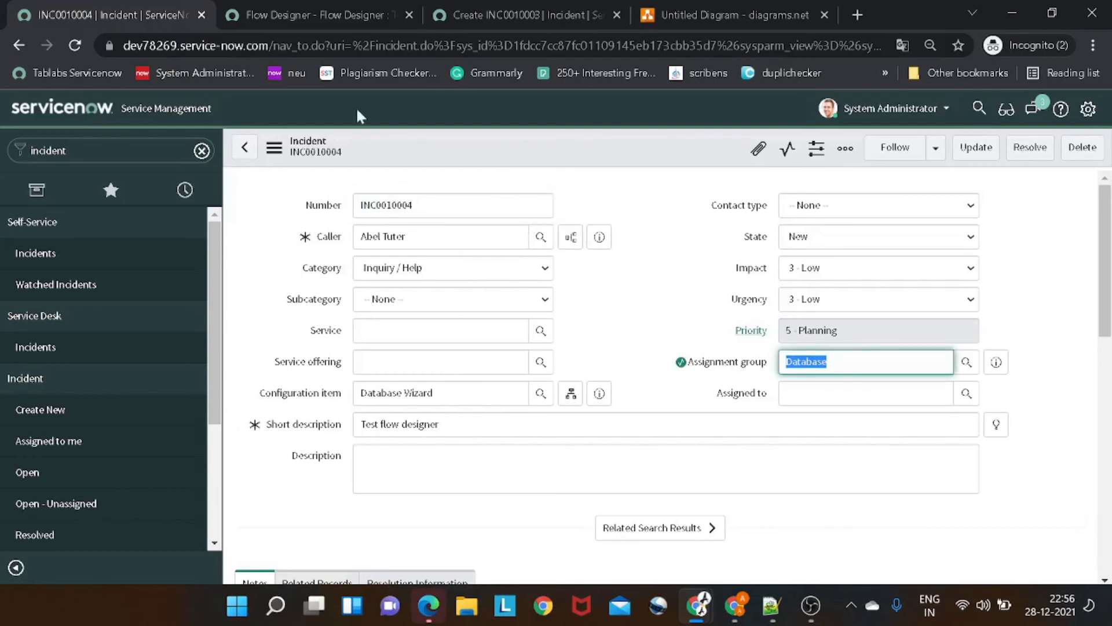
click(335, 23)
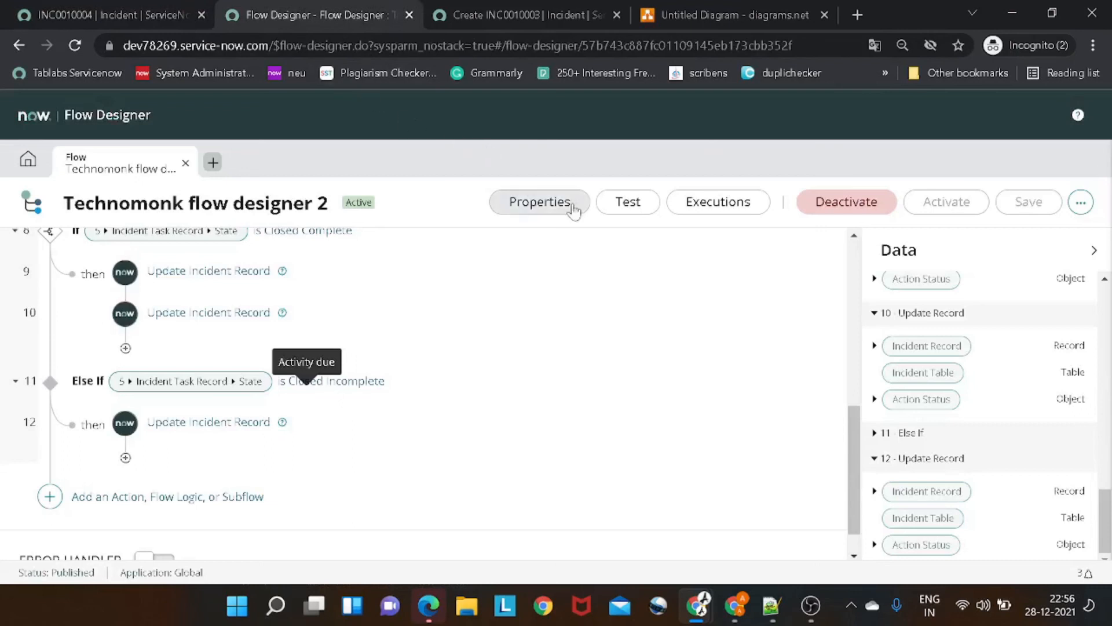
- Open the execution details of the flow's run and check the Database assignment group on the test incident
click(693, 207)
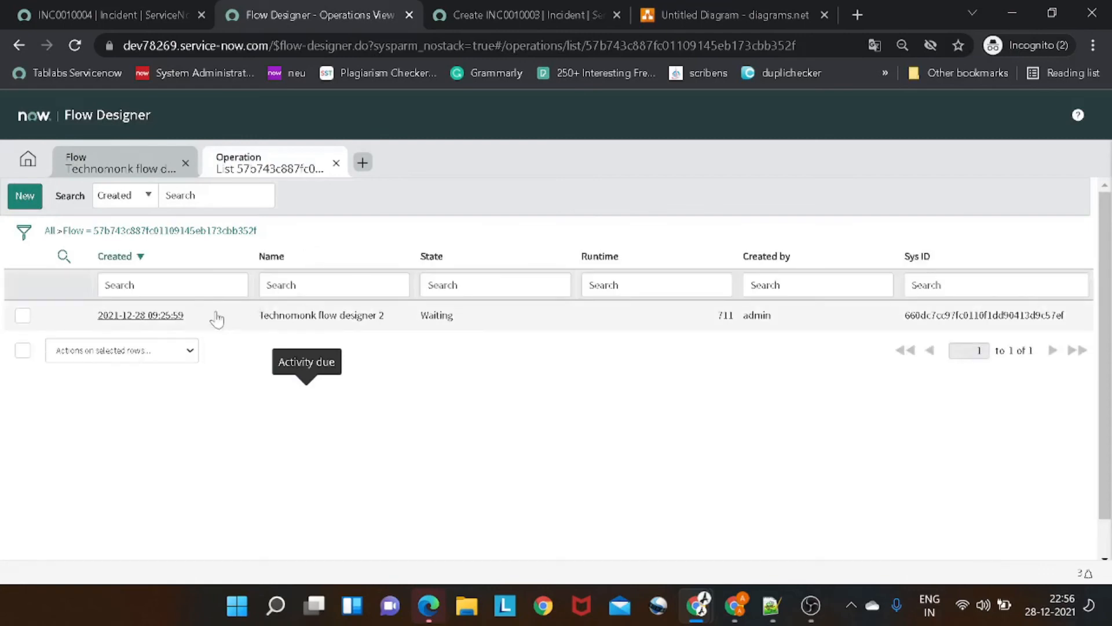
click(172, 319)
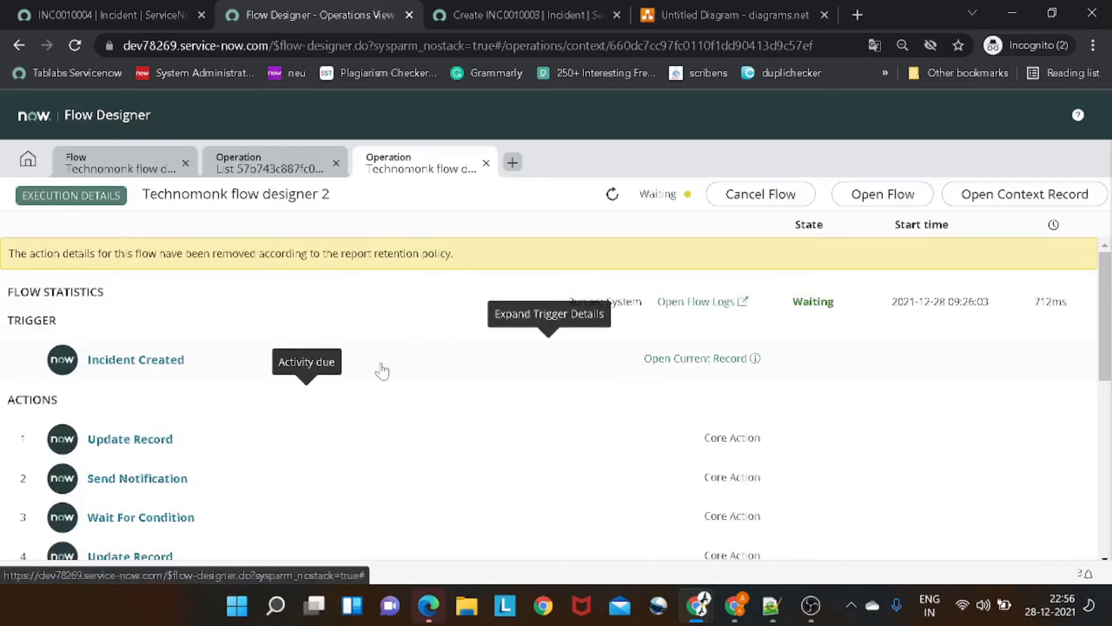
click(140, 14)
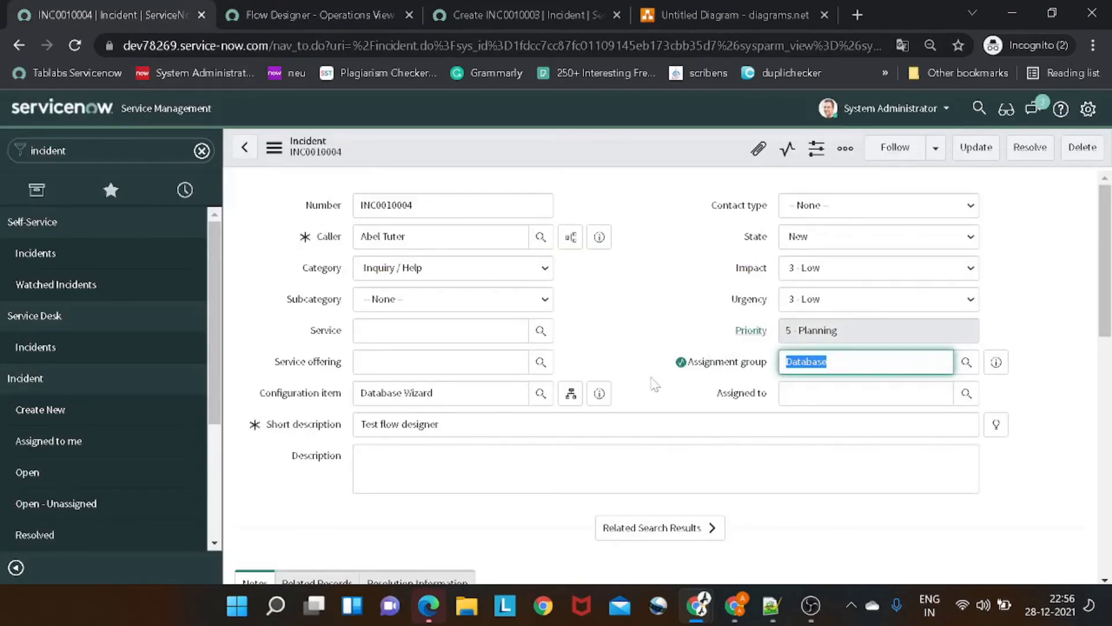
click(828, 361)
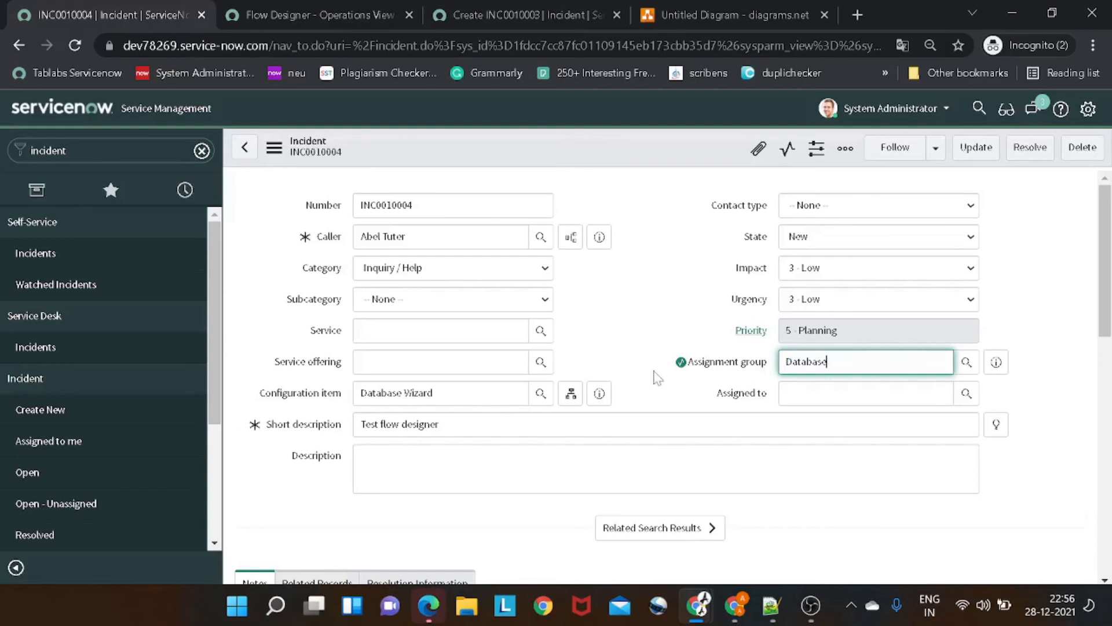
scroll(658, 378, down, 1)
scroll(678, 351, down, 1)
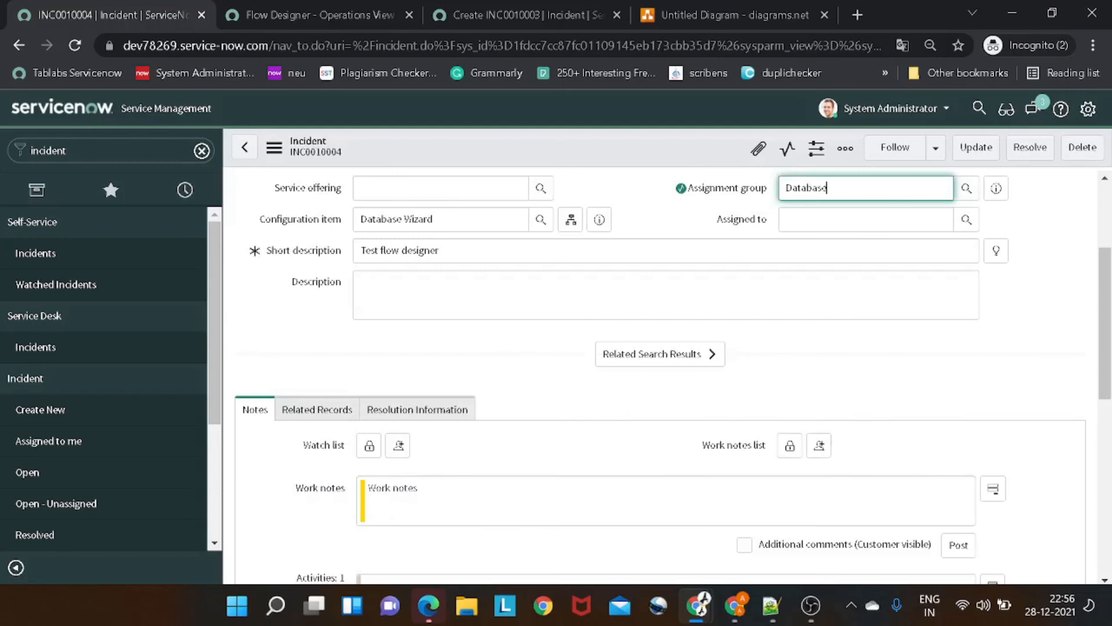
- Review the flowchart in diagrams.net from the incident creation trigger to the assignment group notification
click(747, 22)
scroll(618, 346, up, 10)
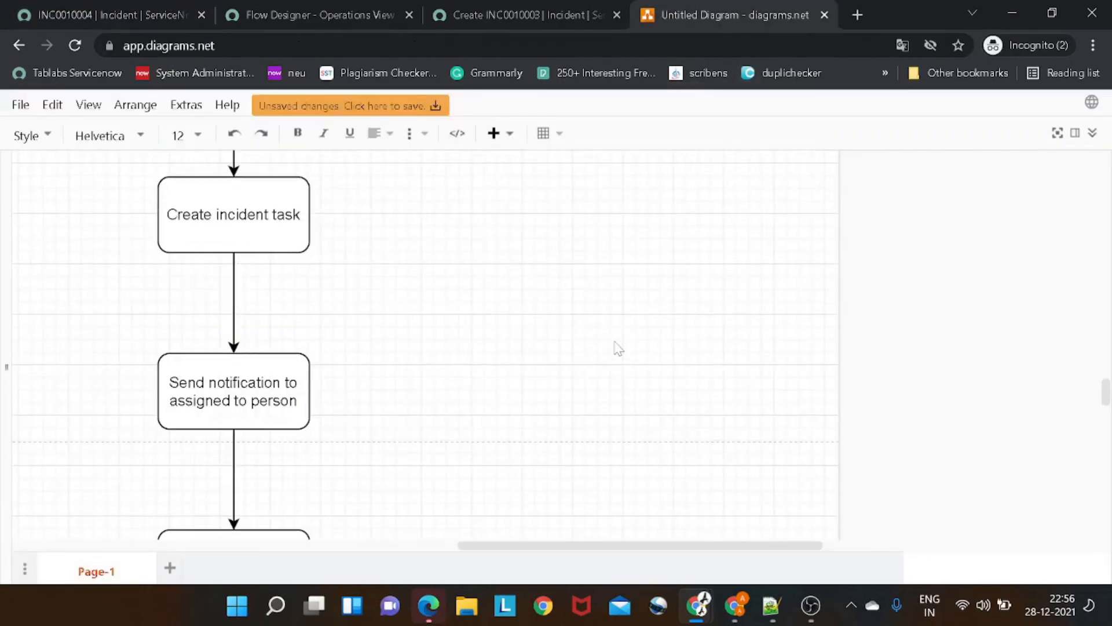
scroll(617, 348, down, 3)
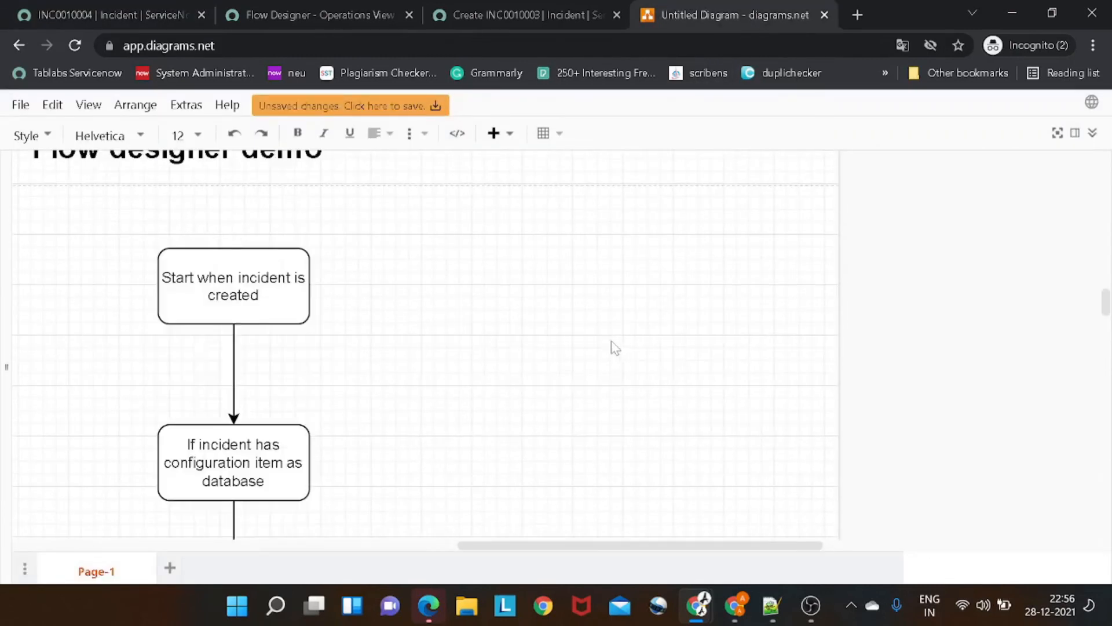
click(206, 445)
scroll(205, 445, down, 3)
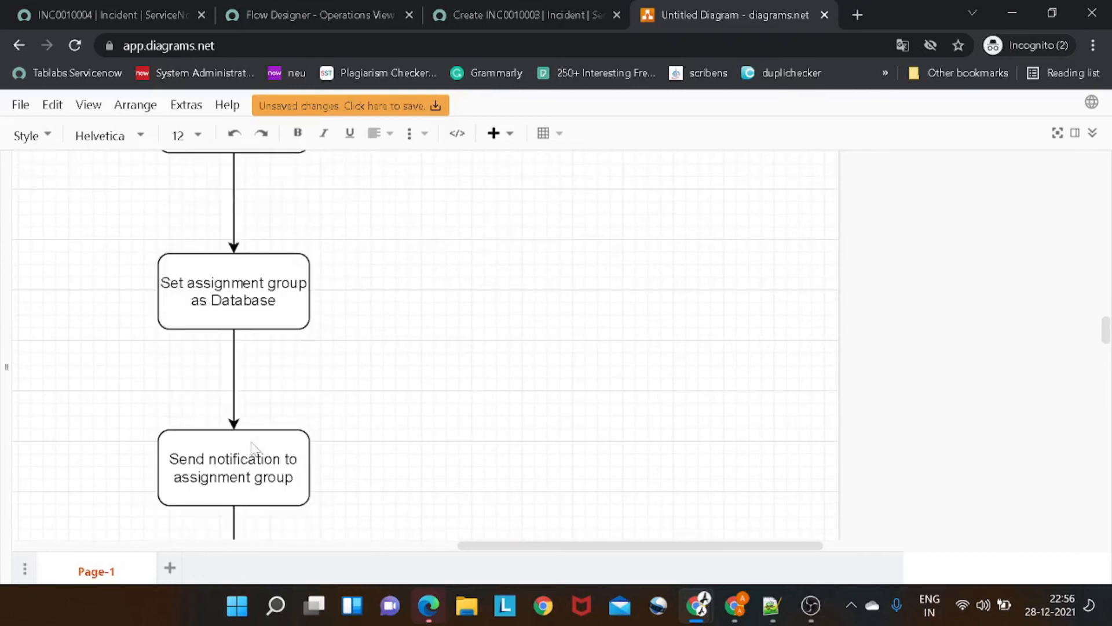
- Return to the incident, open the Emails system log in a new tab and check the assignment group notification's subject
click(148, 12)
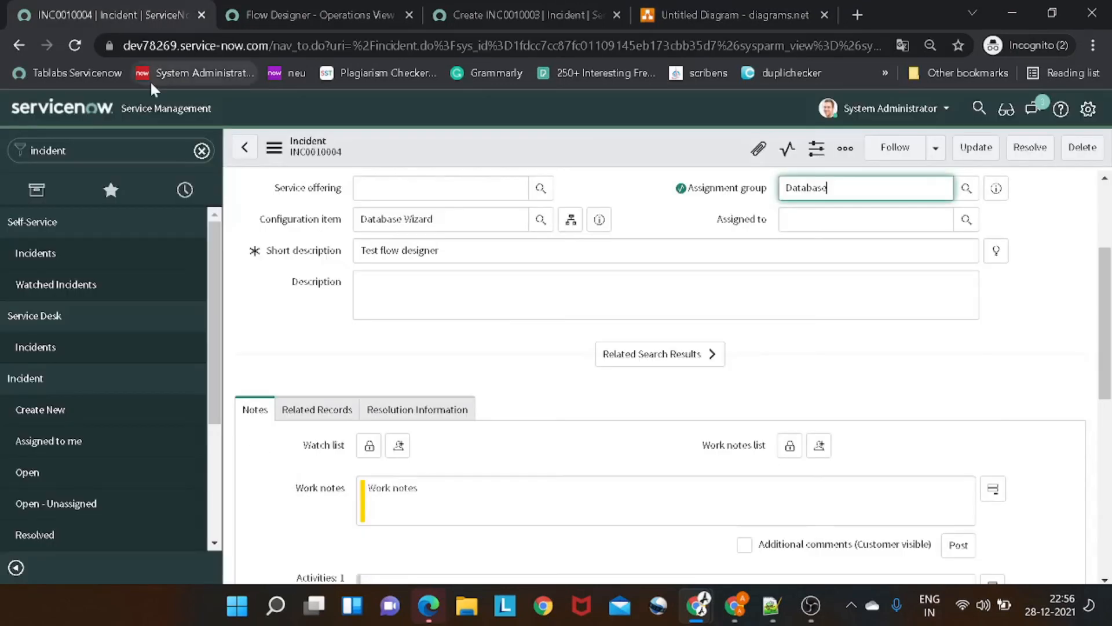
scroll(467, 390, up, 3)
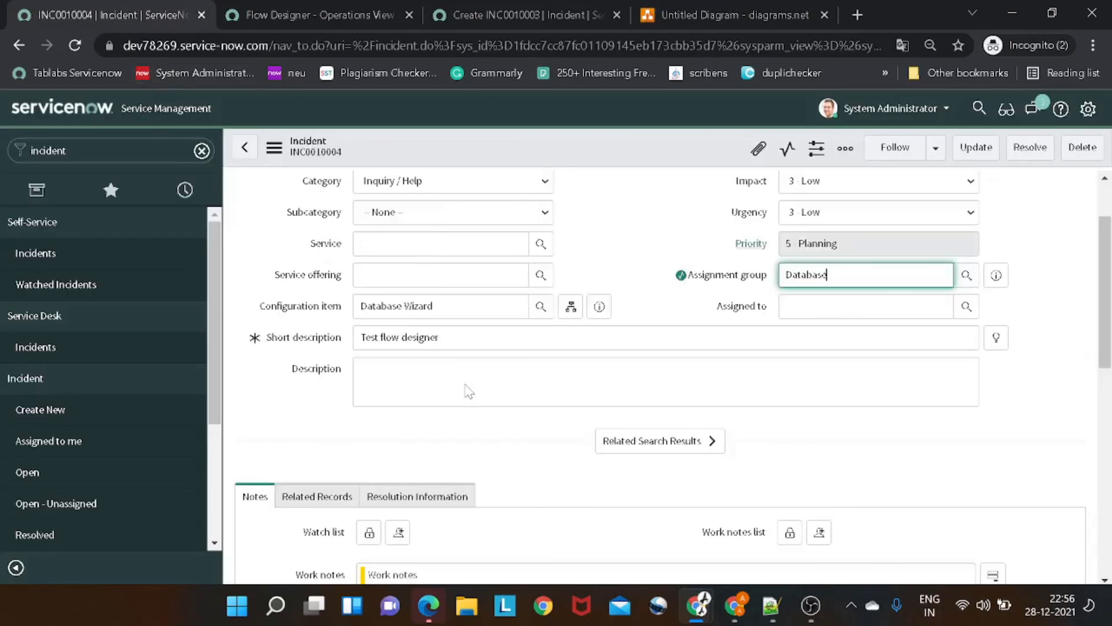
click(200, 153)
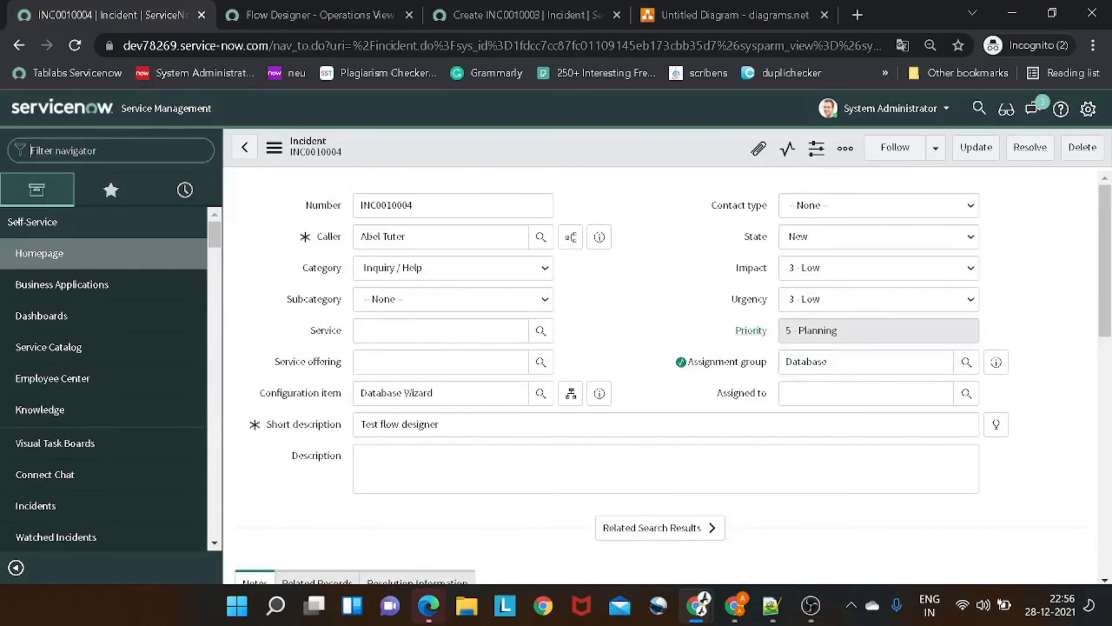
text(emails)
right_click(30, 248)
click(62, 265)
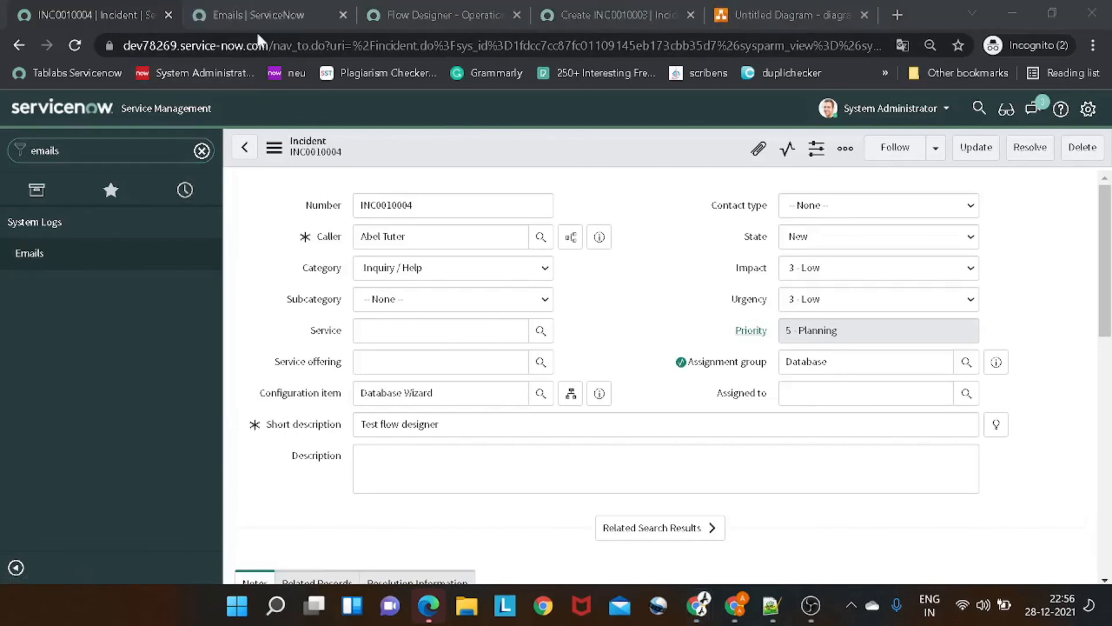
click(293, 12)
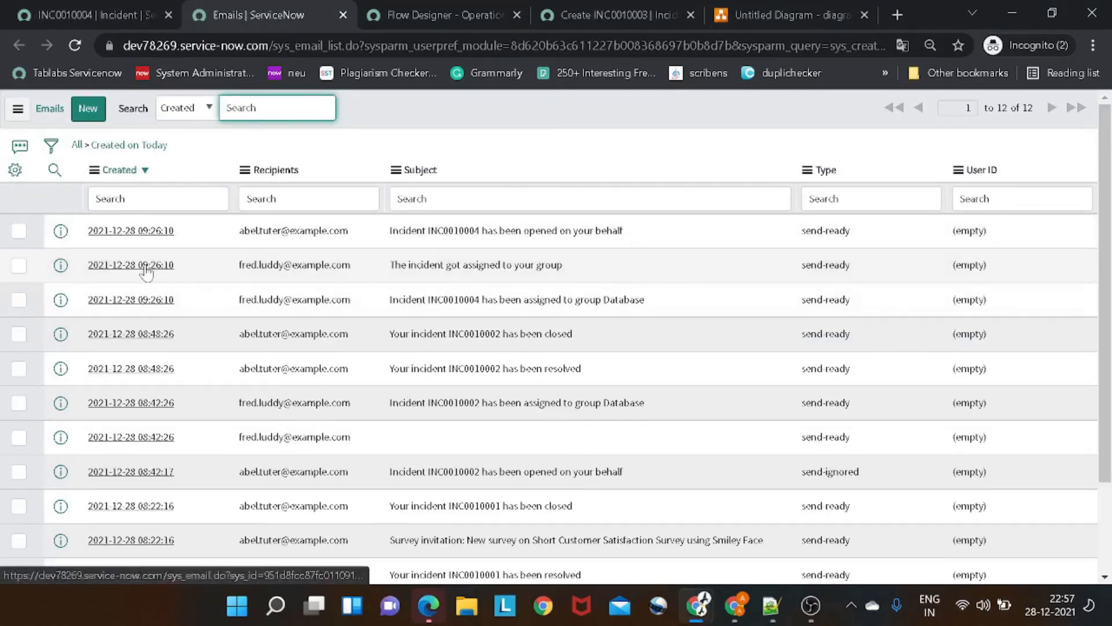
drag(584, 276, 386, 277)
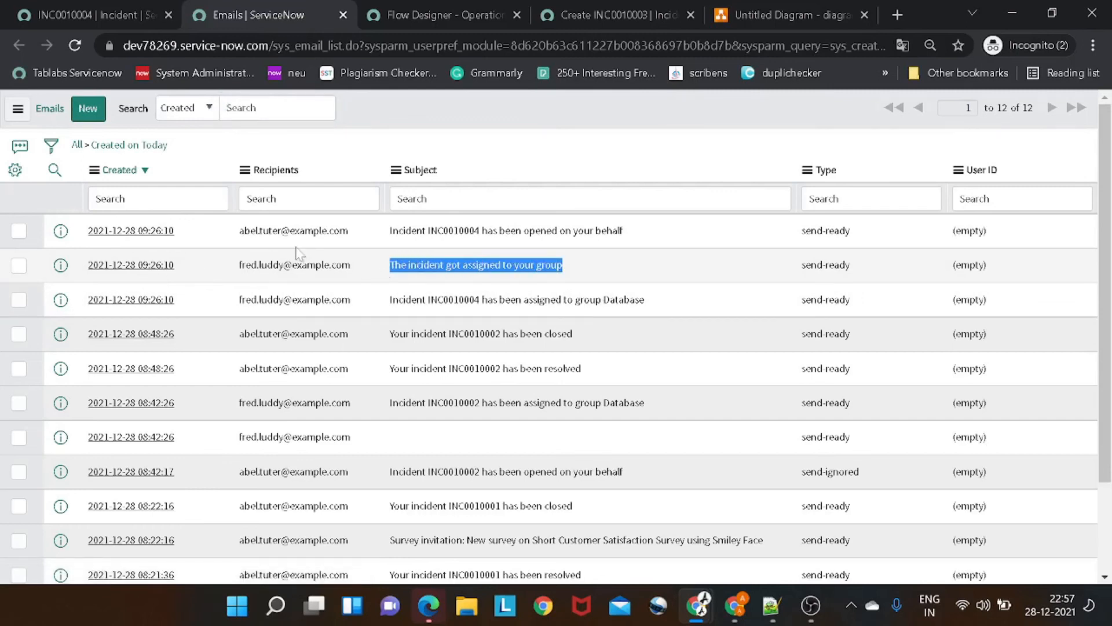
- Return to the incident, reload its form and check its Incident Tasks list
click(120, 14)
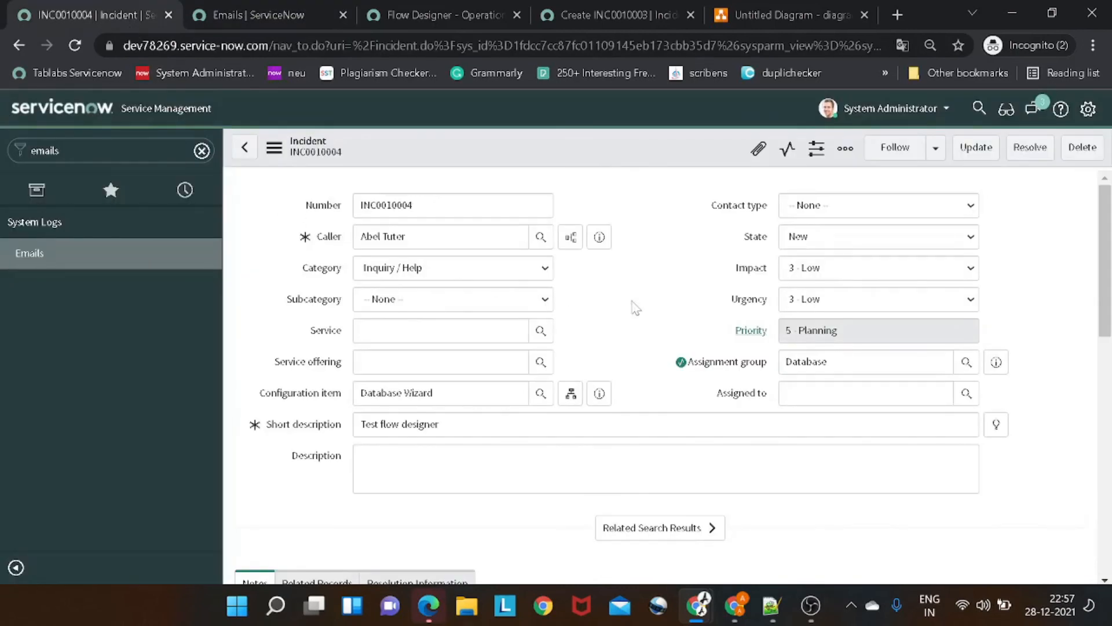
scroll(636, 308, down, 10)
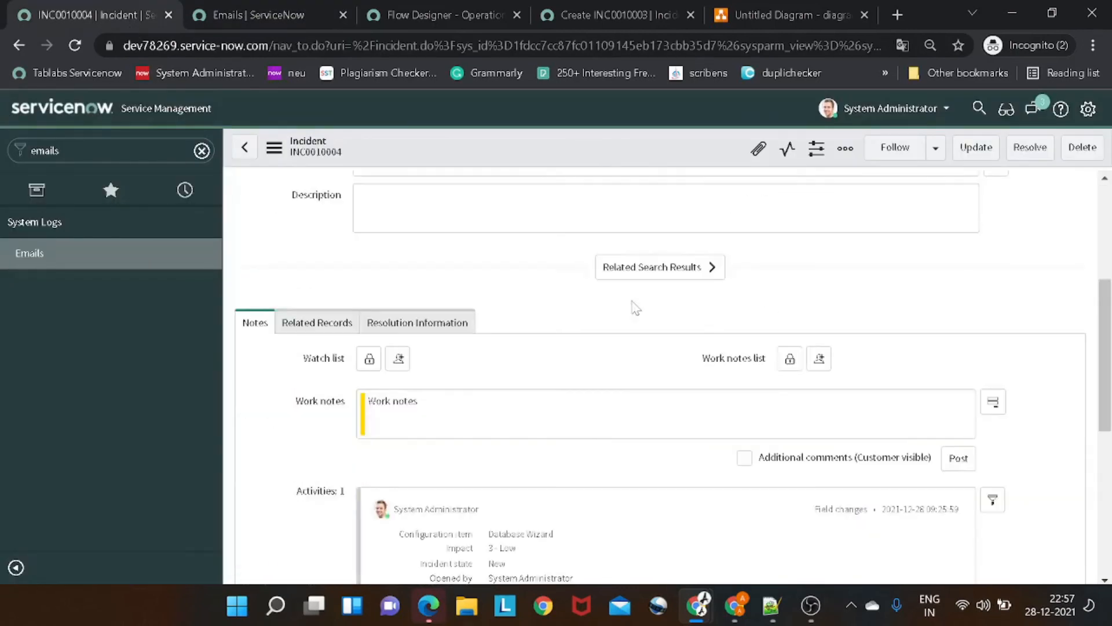
right_click(556, 152)
scroll(637, 522, down, 1)
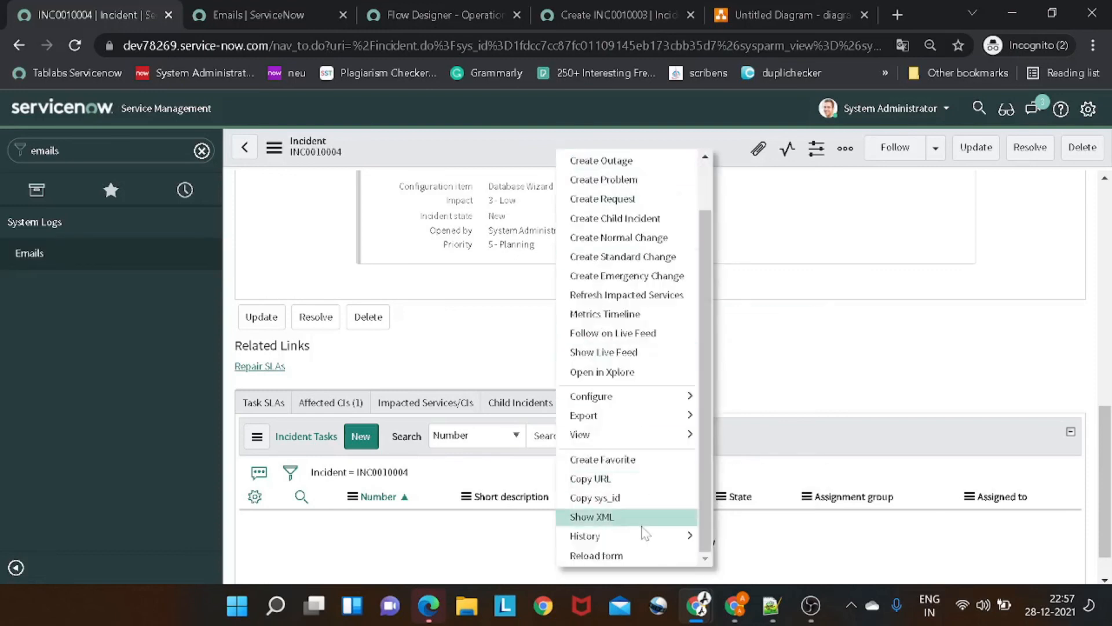
click(633, 557)
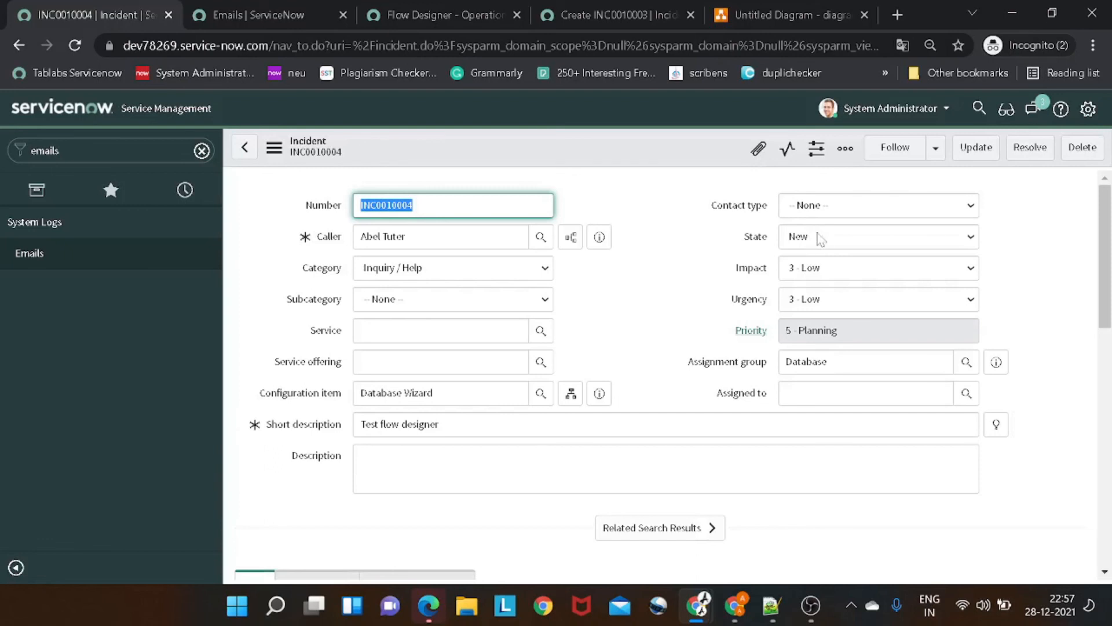
scroll(670, 311, down, 15)
scroll(610, 383, down, 1)
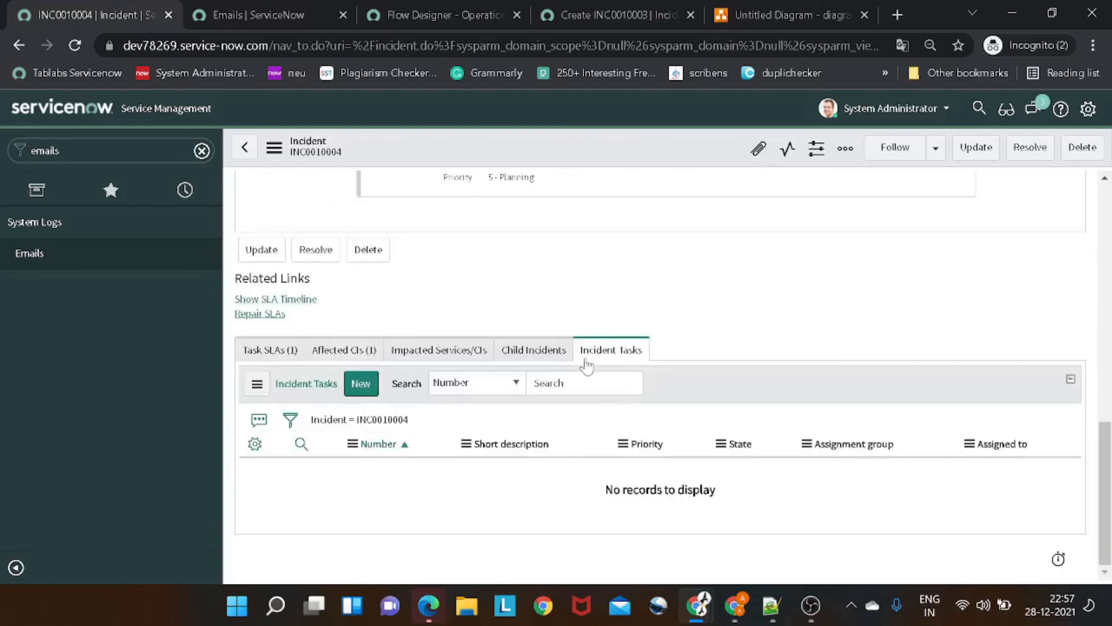
scroll(606, 353, up, 3)
scroll(607, 352, up, 10)
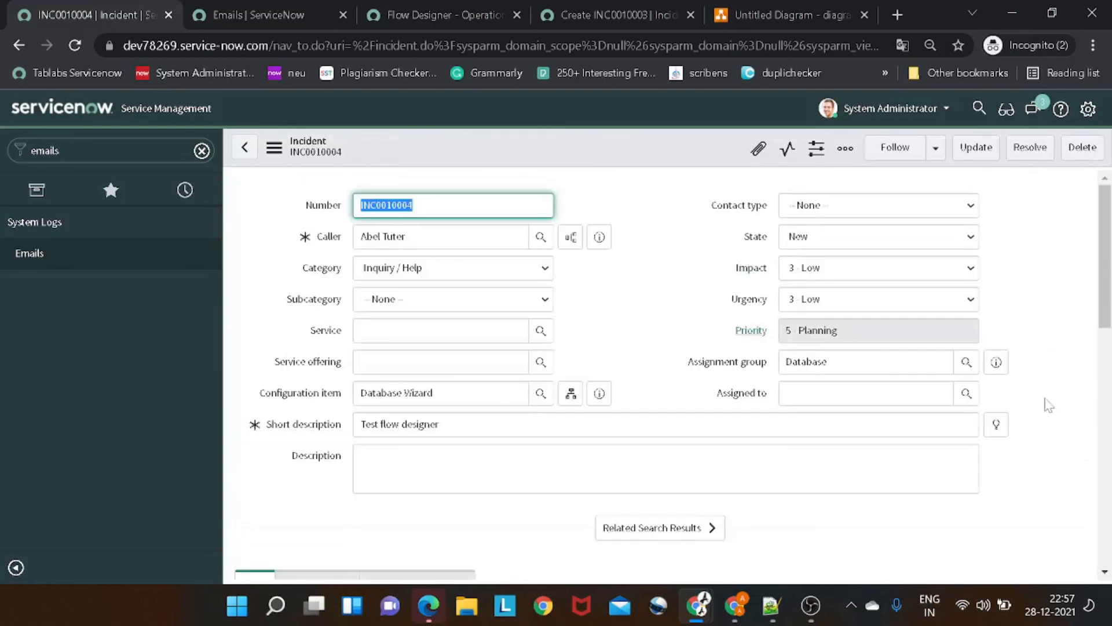
- Assign the incident to the first user in the lookup list and save it, staying on its form
click(972, 399)
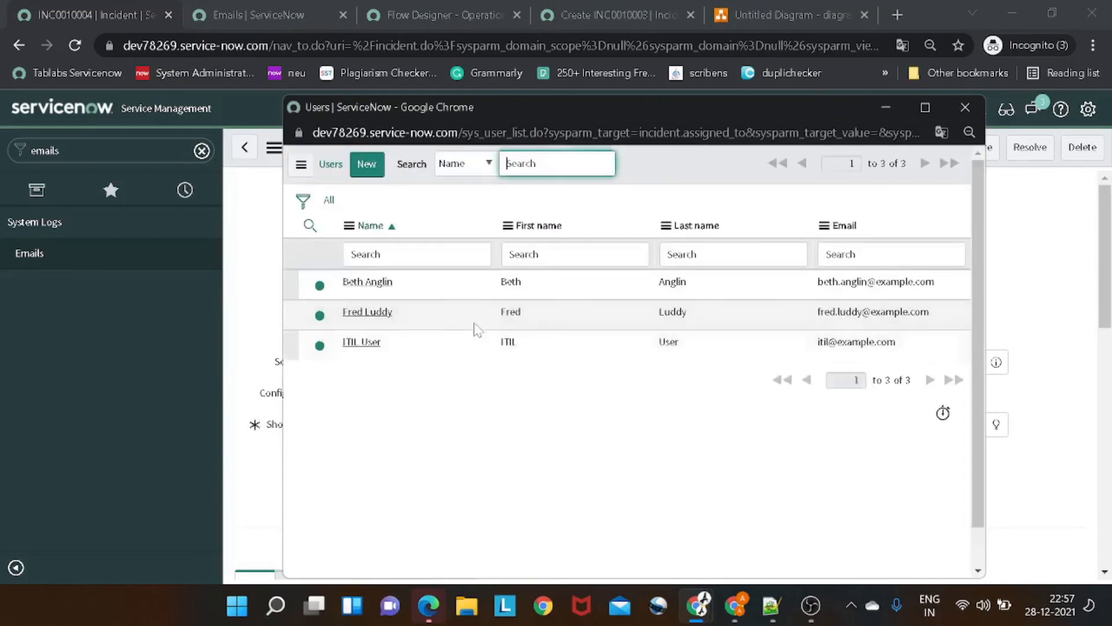
click(367, 283)
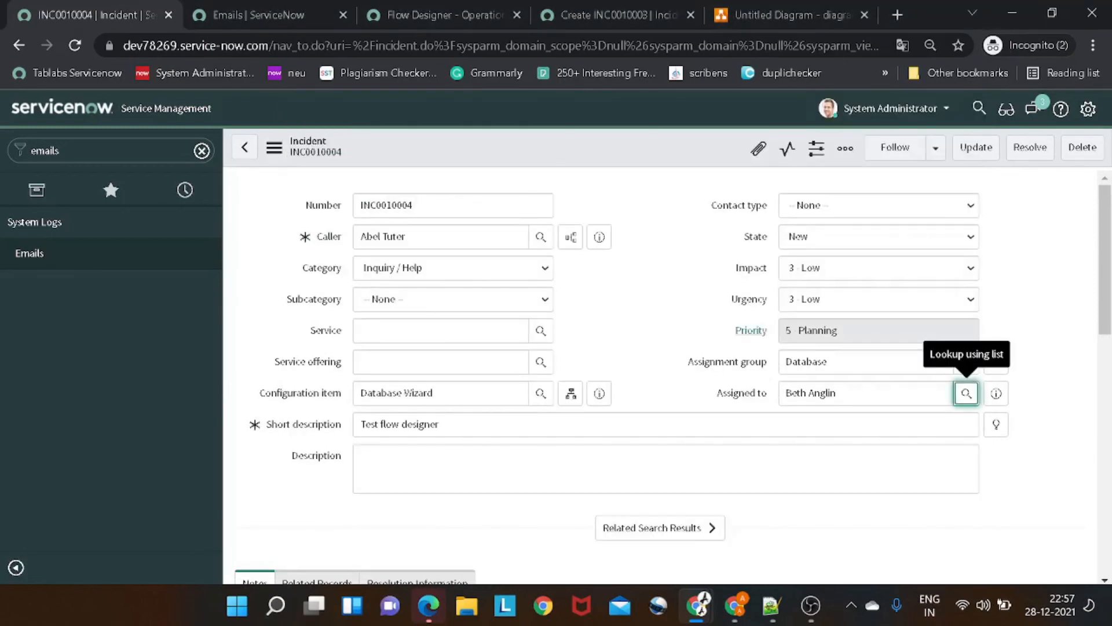
right_click(606, 152)
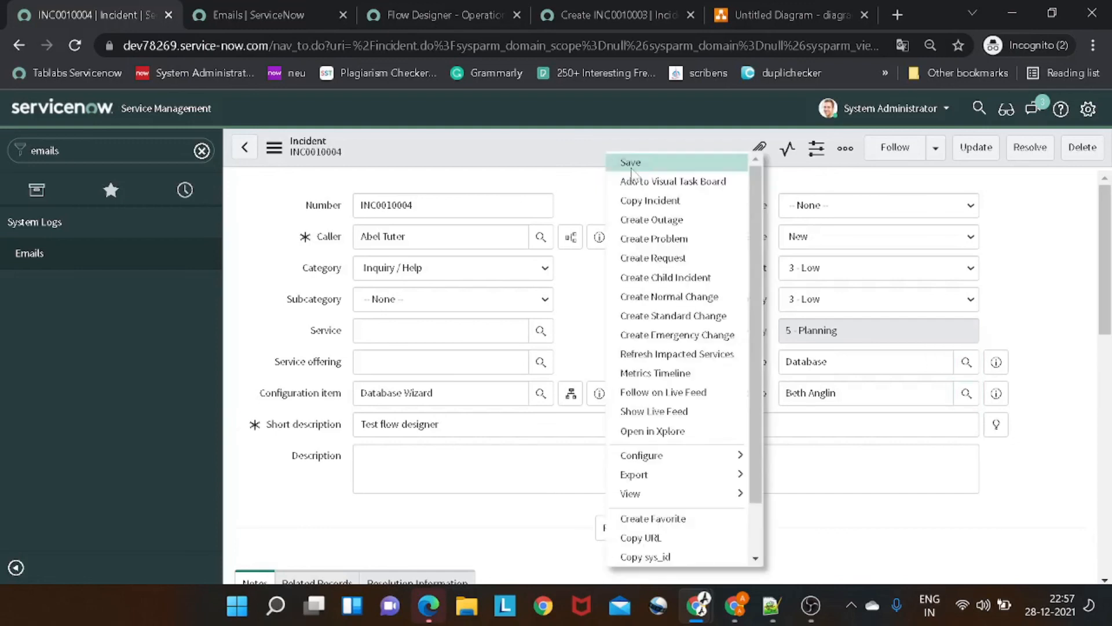
click(631, 163)
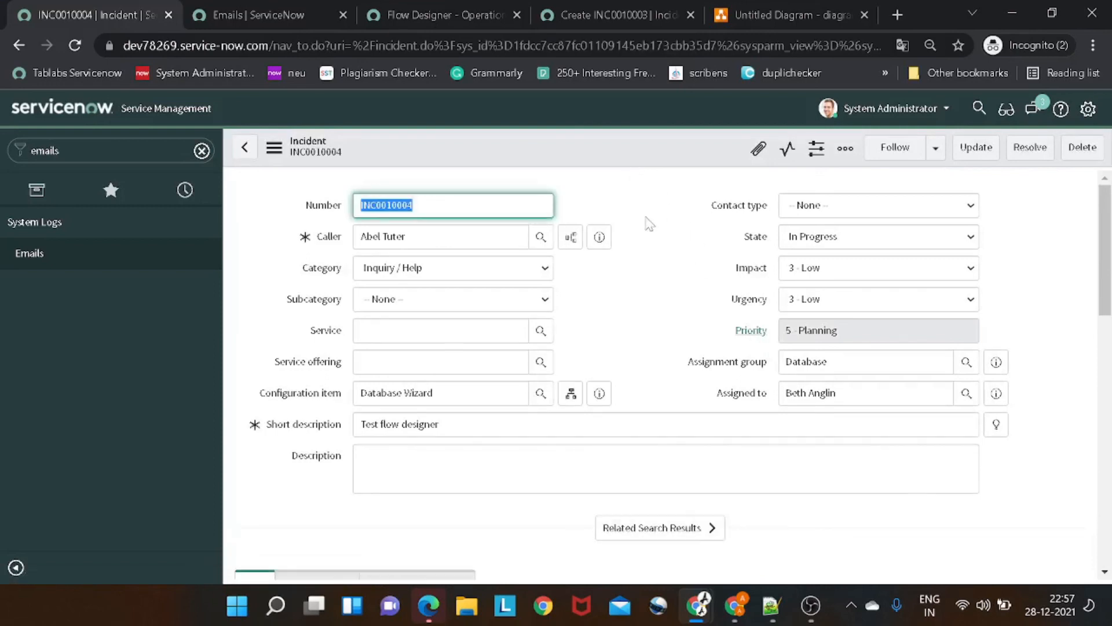
- Check the saved incident's assignee and Incident Tasks list, and open the listed task in a new tab
click(753, 393)
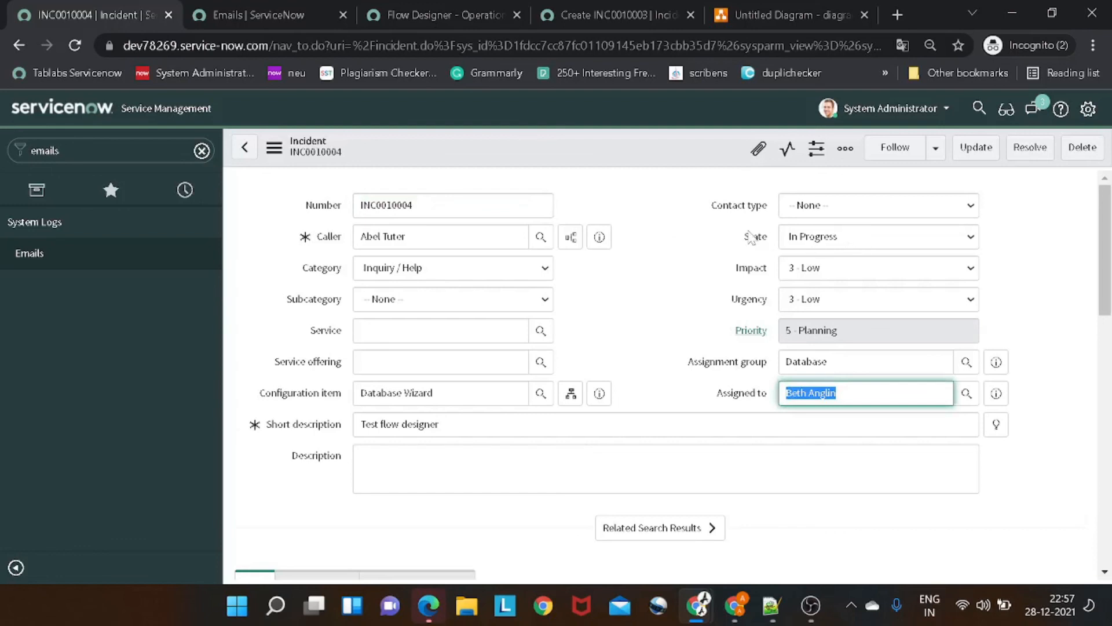
scroll(622, 258, down, 15)
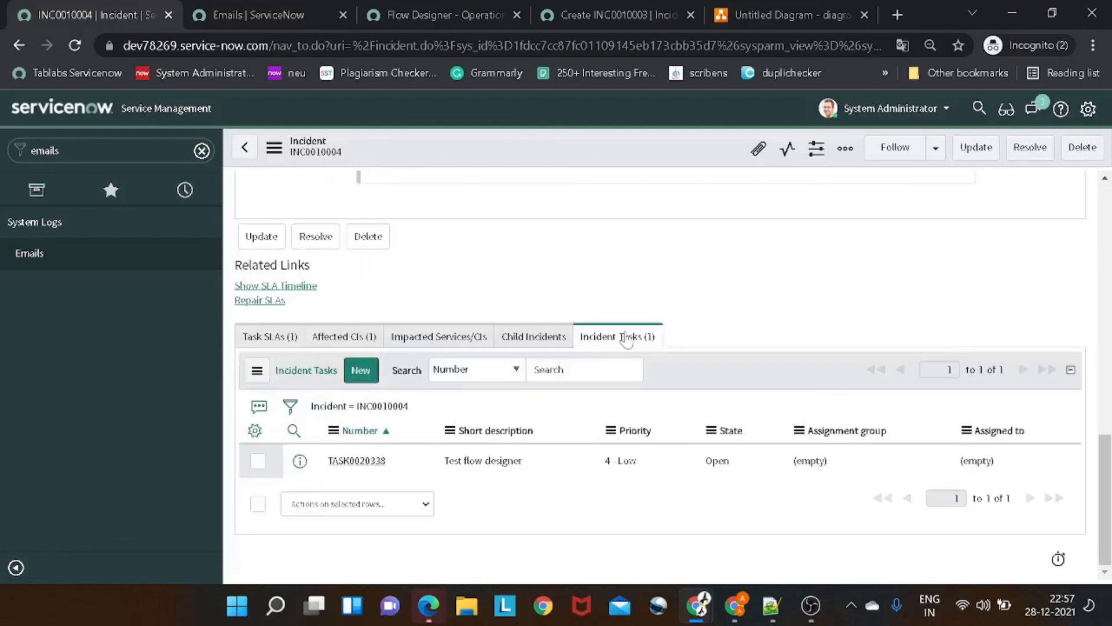
right_click(299, 461)
click(357, 326)
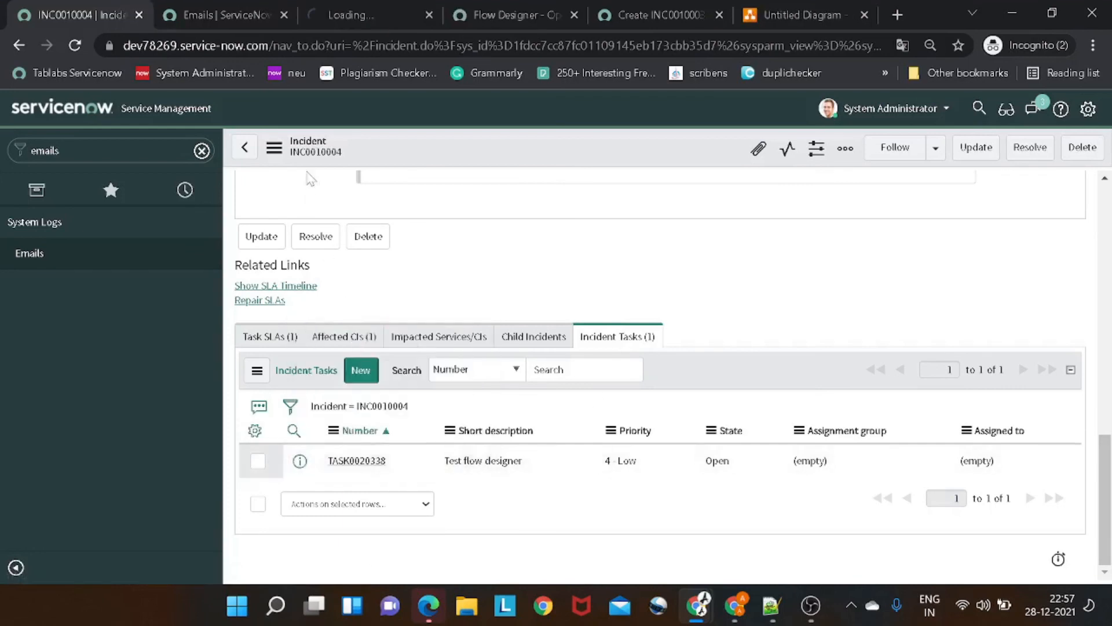
click(320, 23)
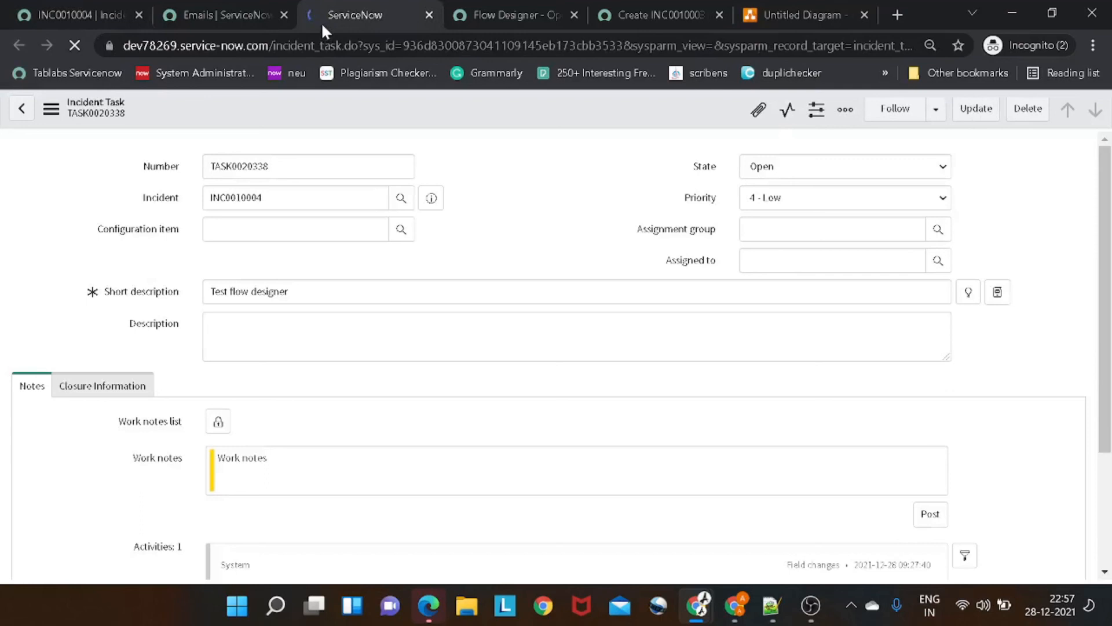
- Compare the incident task's short description with the short description on the parent incident
drag(289, 291, 224, 291)
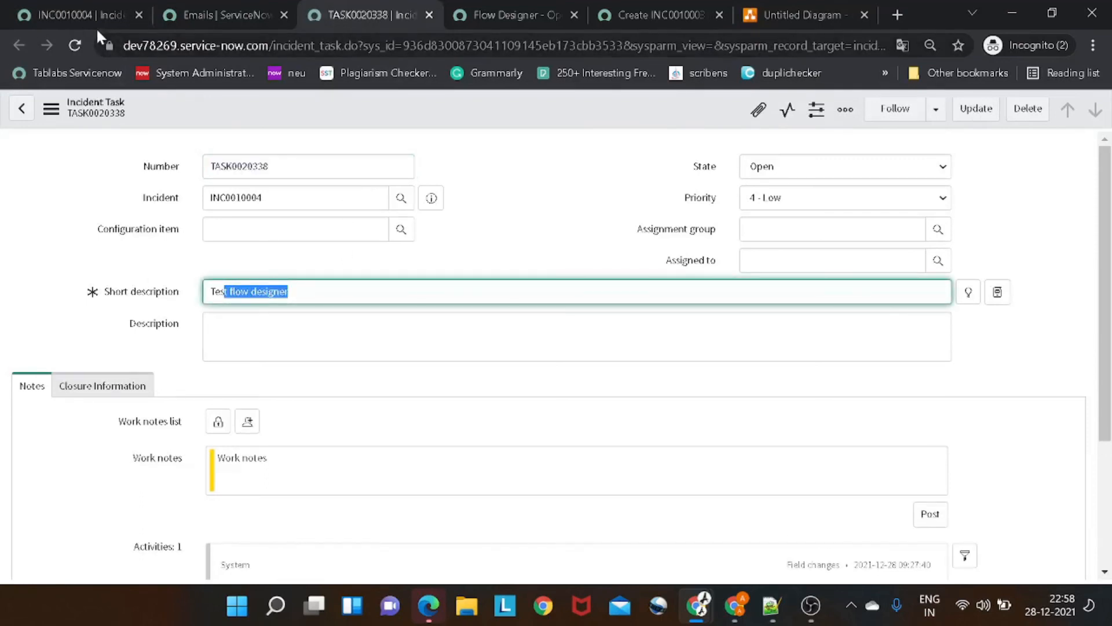
click(86, 8)
scroll(366, 329, up, 10)
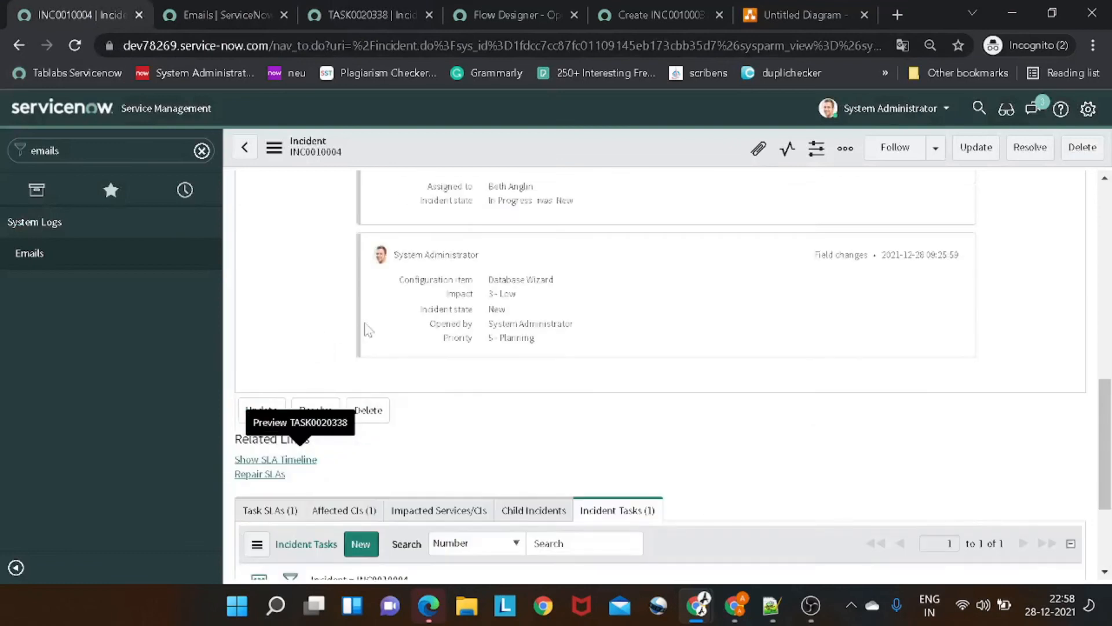
scroll(366, 329, up, 3)
drag(444, 338, 285, 338)
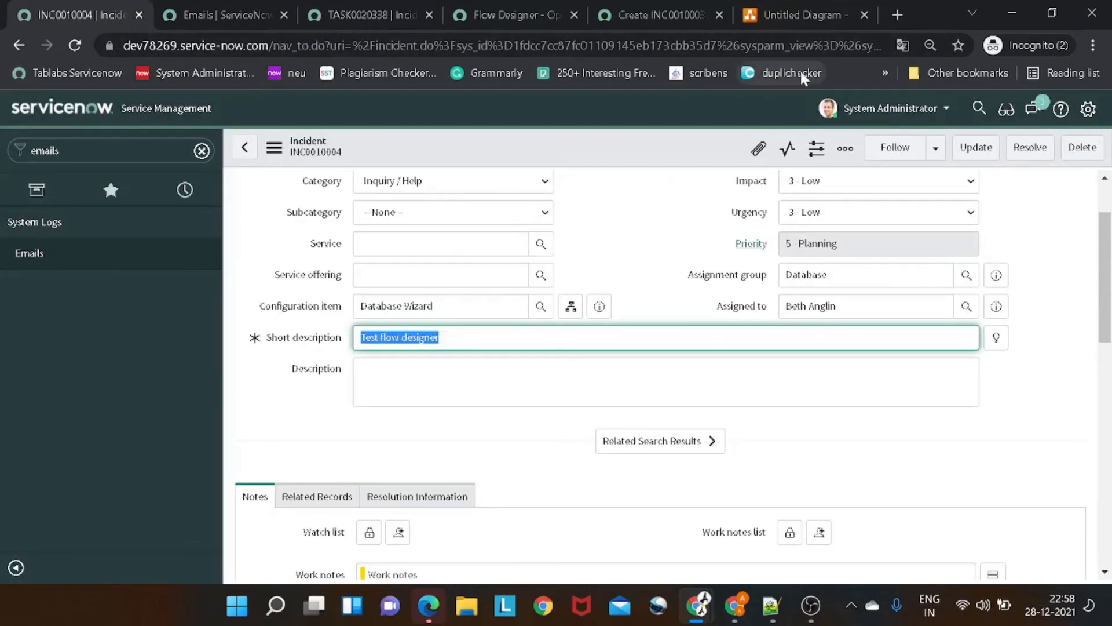
- Refresh the list of emails created today to look for the notification to the assigned person
click(232, 13)
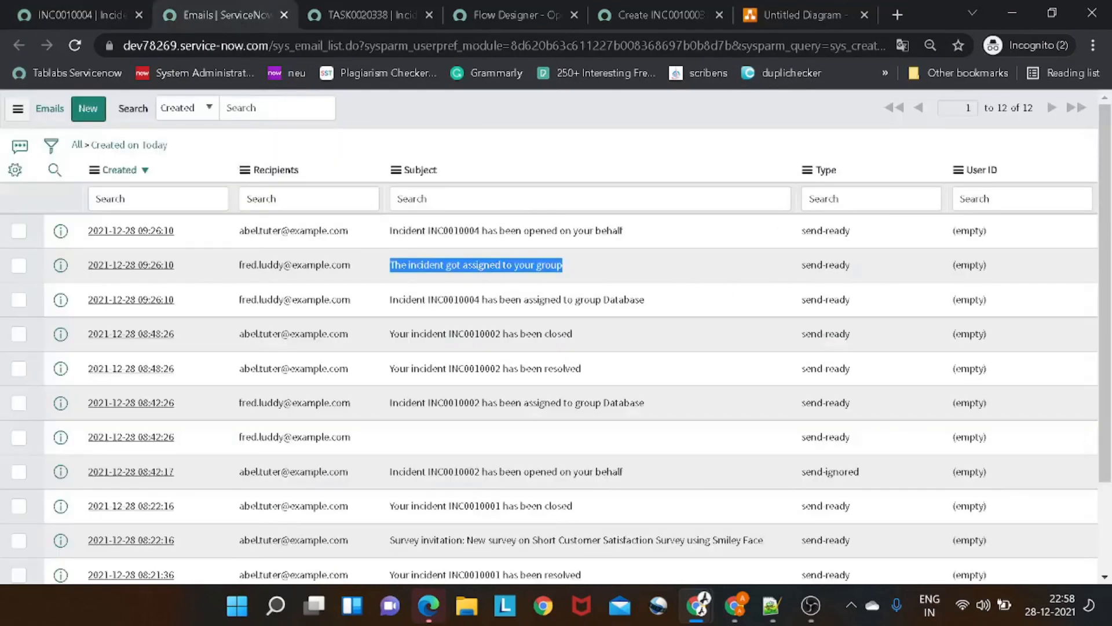
click(150, 146)
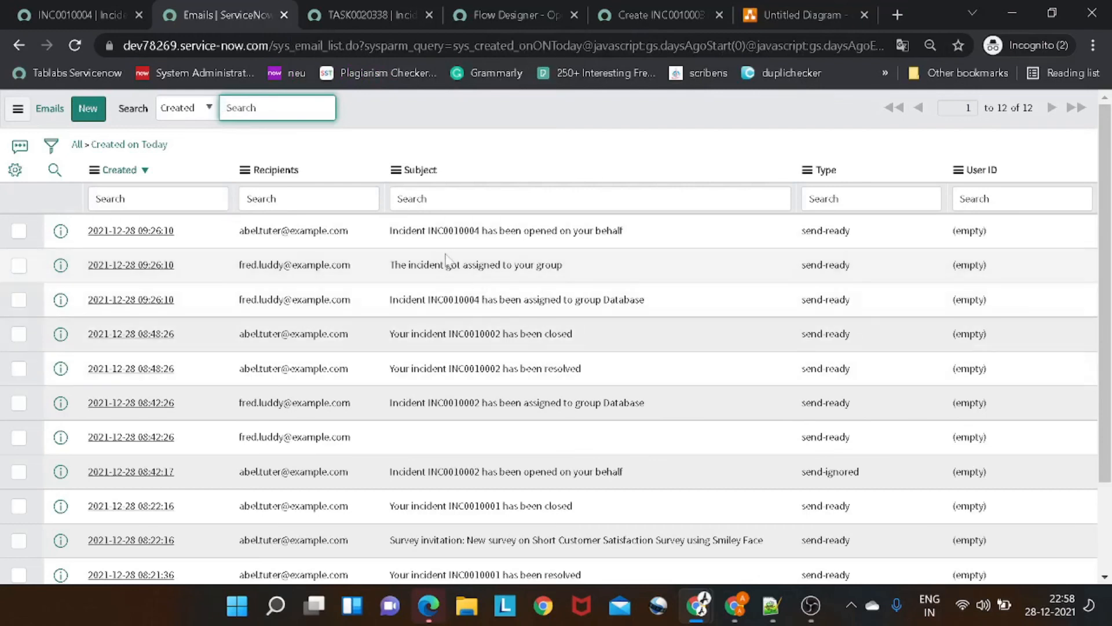
click(150, 145)
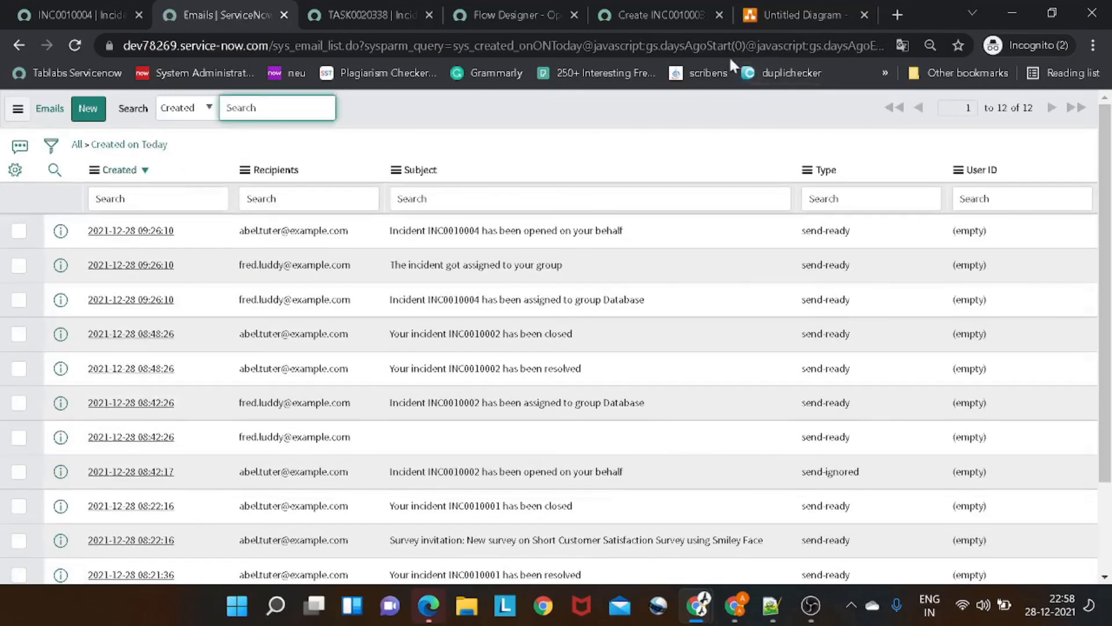
- Return to the flow's execution details in Flow Designer and review its list of actions
click(475, 17)
scroll(411, 272, down, 5)
scroll(410, 272, up, 4)
scroll(410, 273, down, 1)
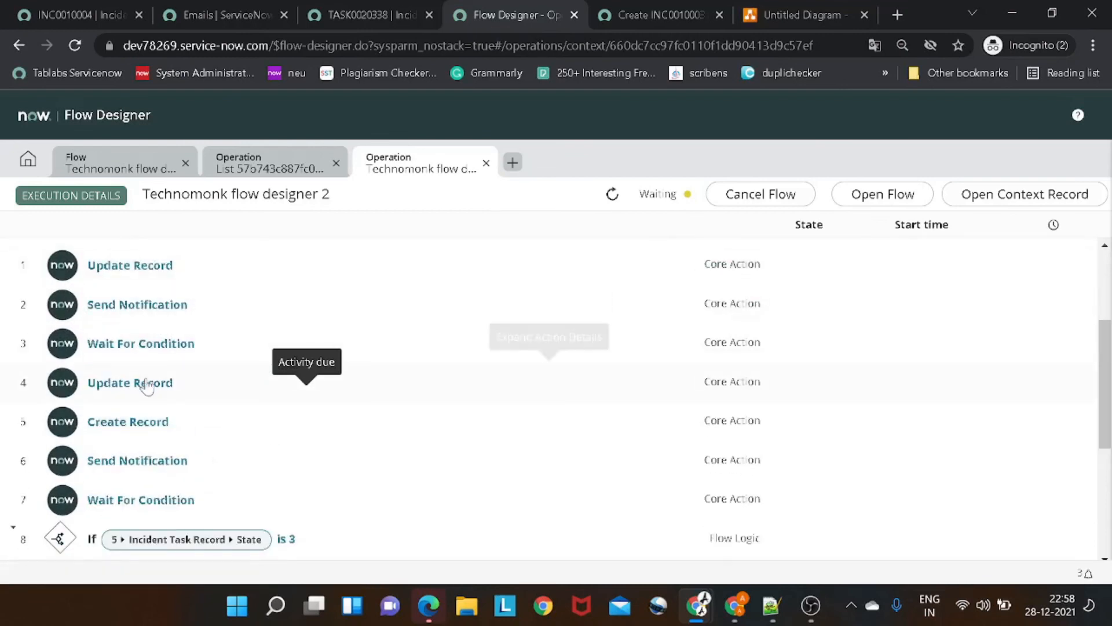
- Return to the Technomonk flow designer 2 flow and review the field values of its Create Incident Task Record action
click(149, 433)
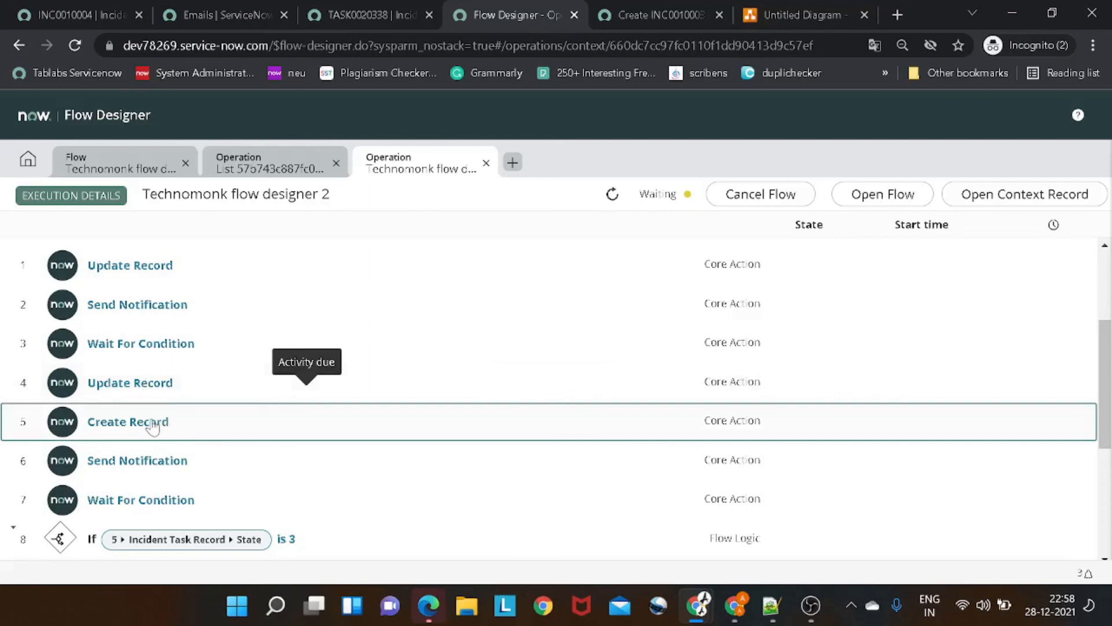
scroll(151, 427, down, 2)
click(168, 165)
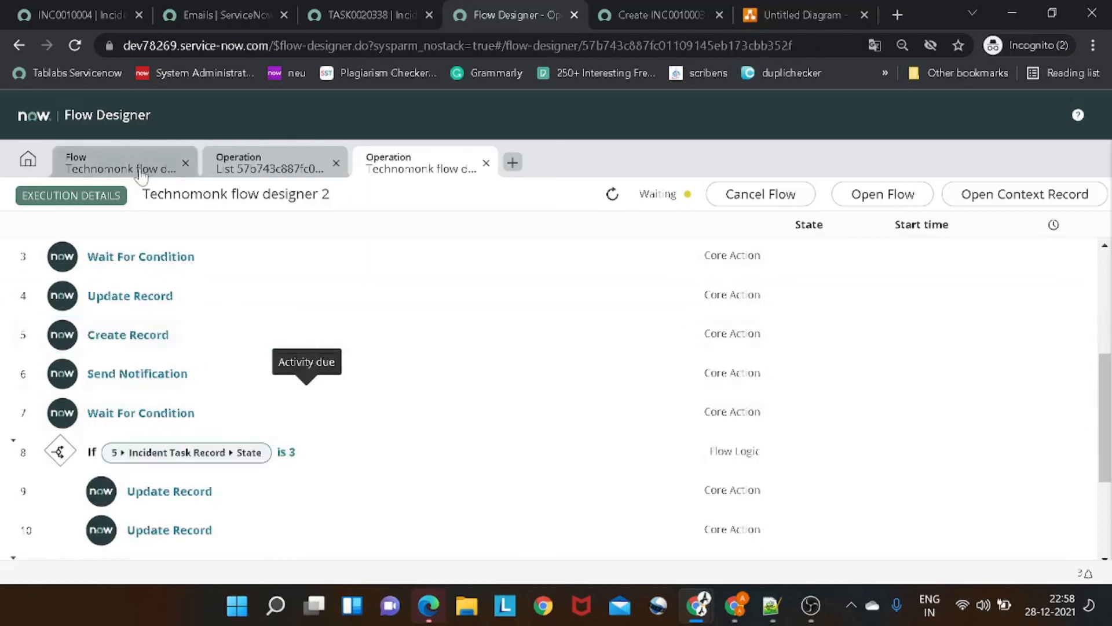
scroll(191, 348, up, 8)
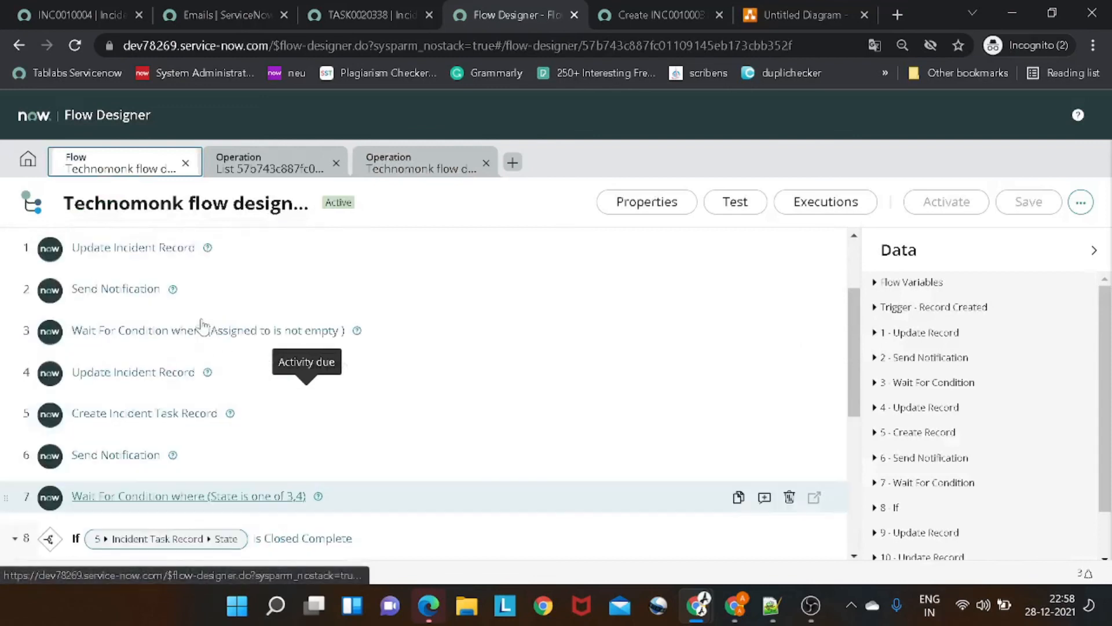
click(175, 409)
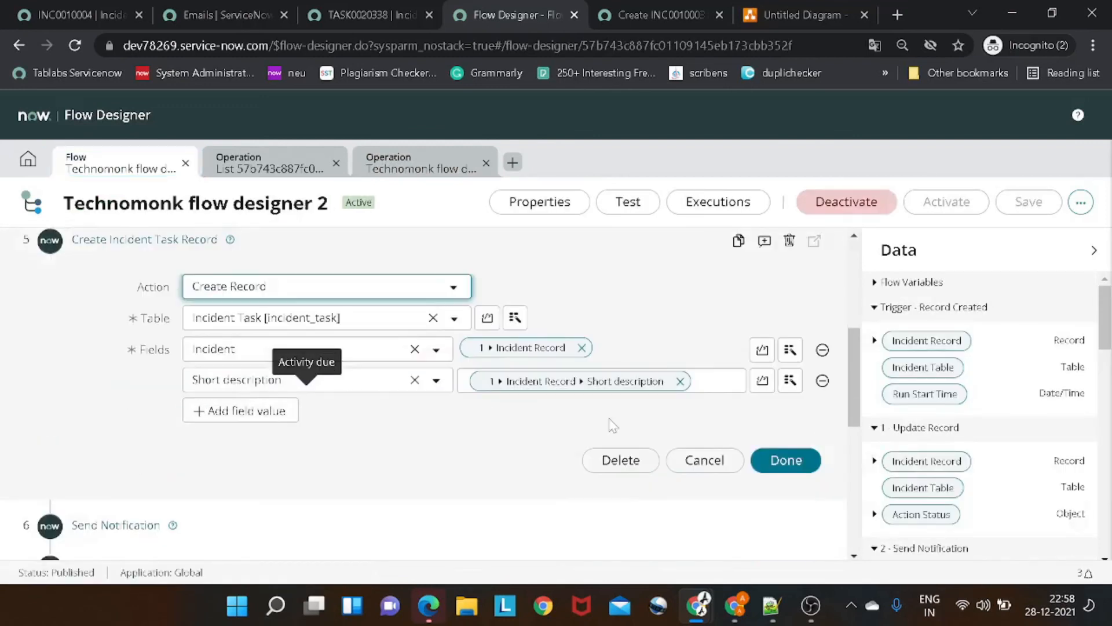
scroll(325, 476, down, 3)
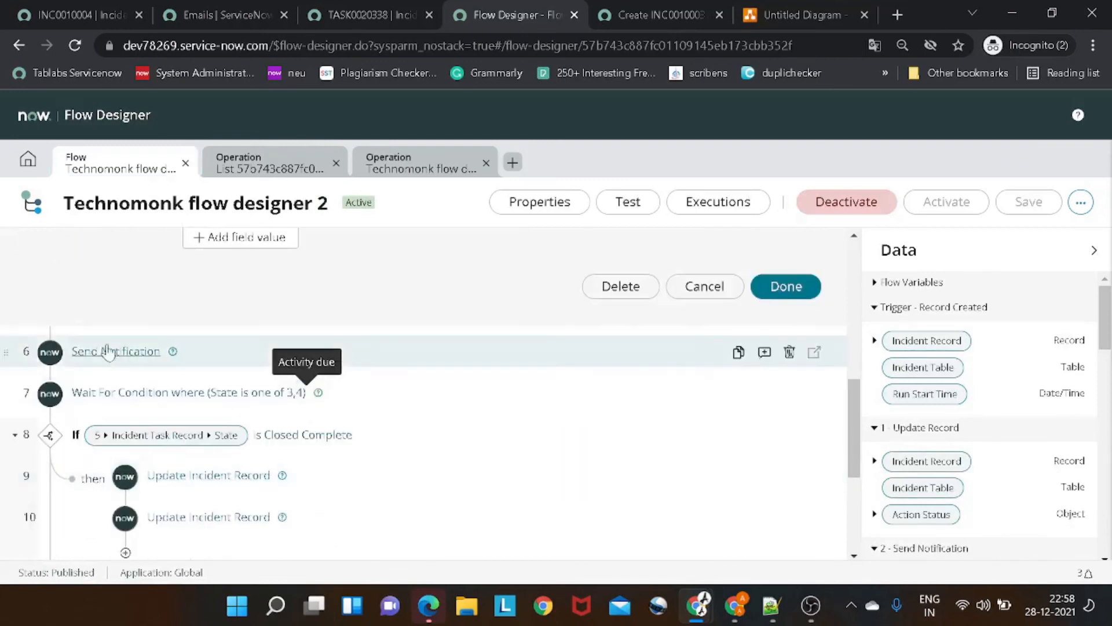
- Inspect the record and notification selected in the Send Notification action that follows the incident task creation
click(138, 354)
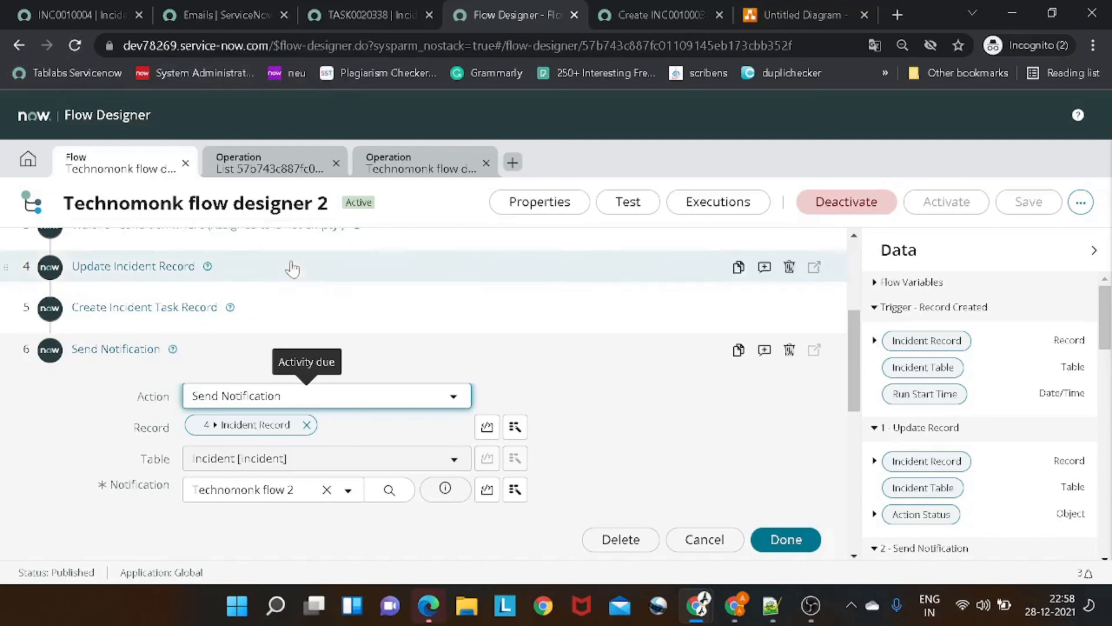
click(451, 492)
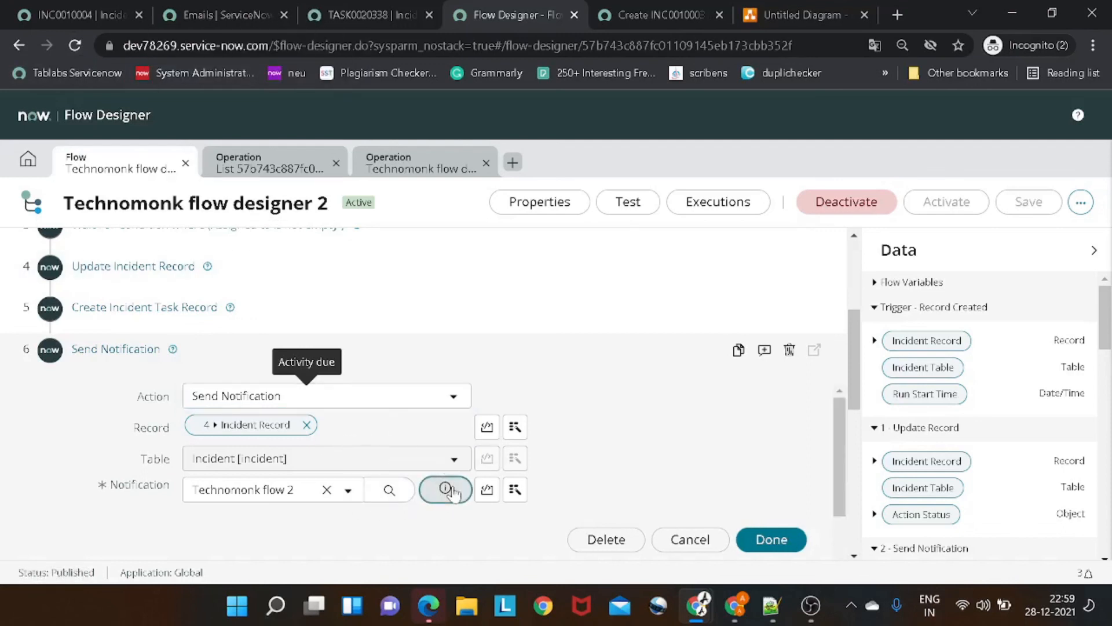
click(304, 491)
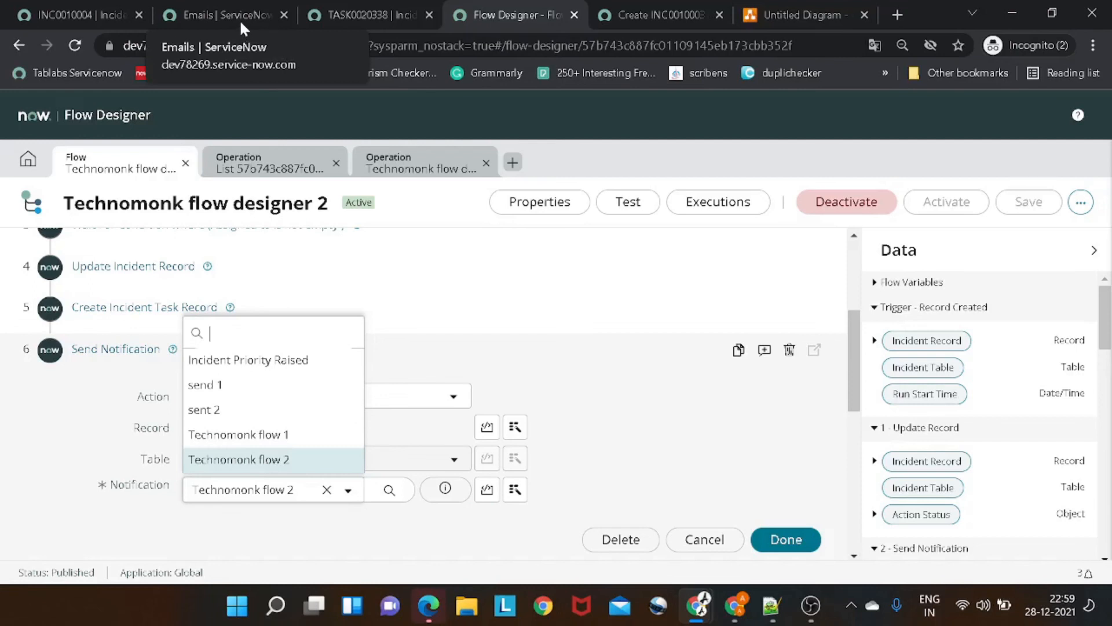
- Refresh the list of emails created today and check the subjects of the notifications sent for the test incident
click(178, 10)
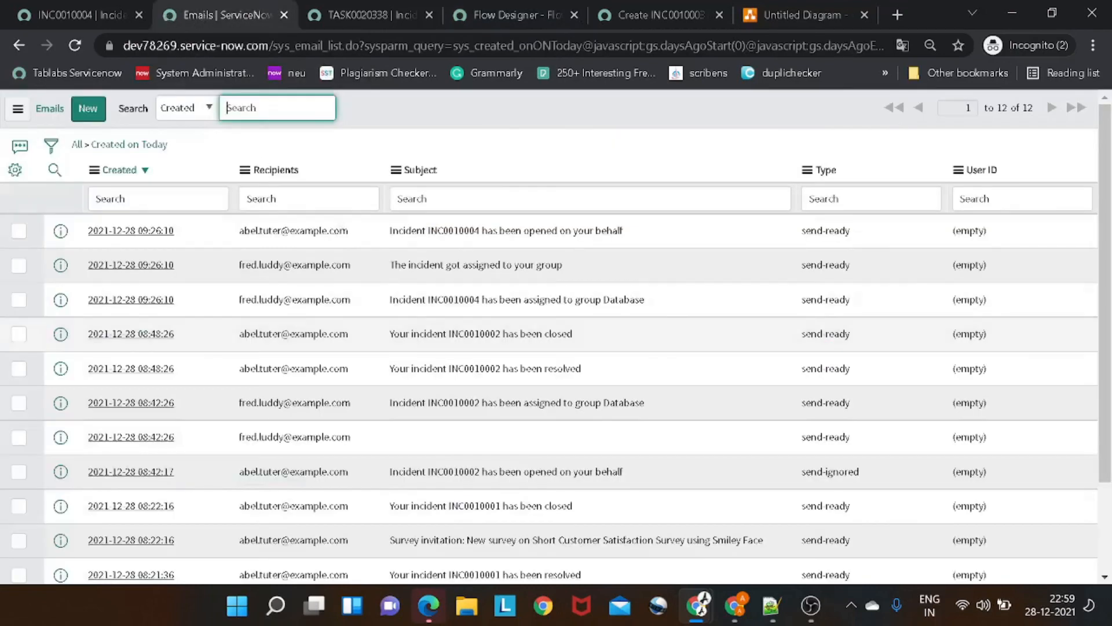
click(149, 144)
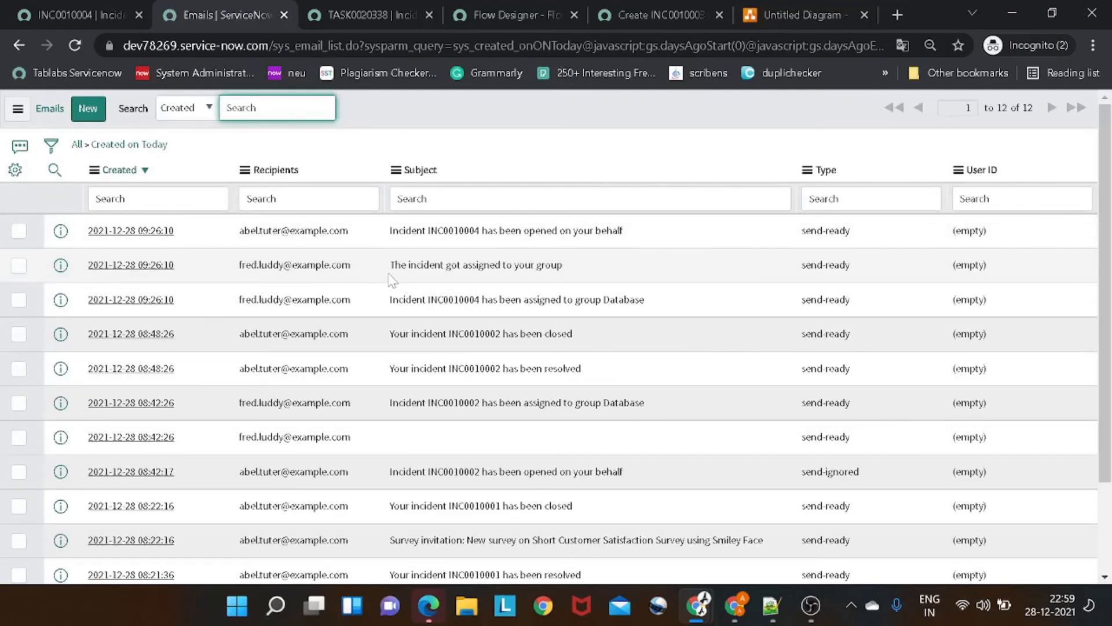
drag(390, 262, 551, 283)
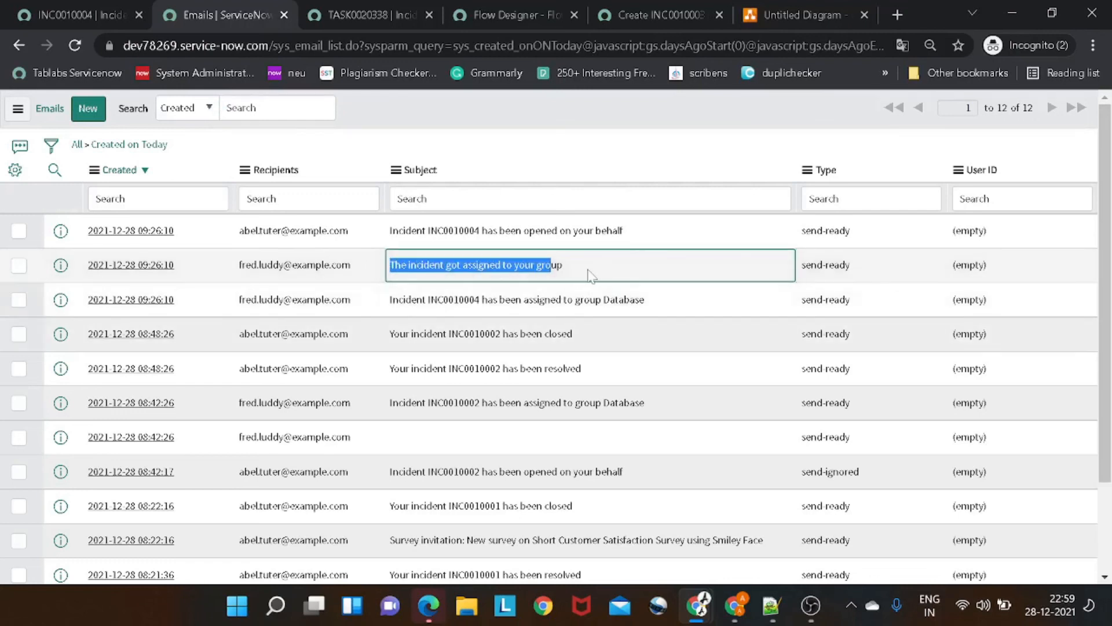
scroll(591, 275, down, 2)
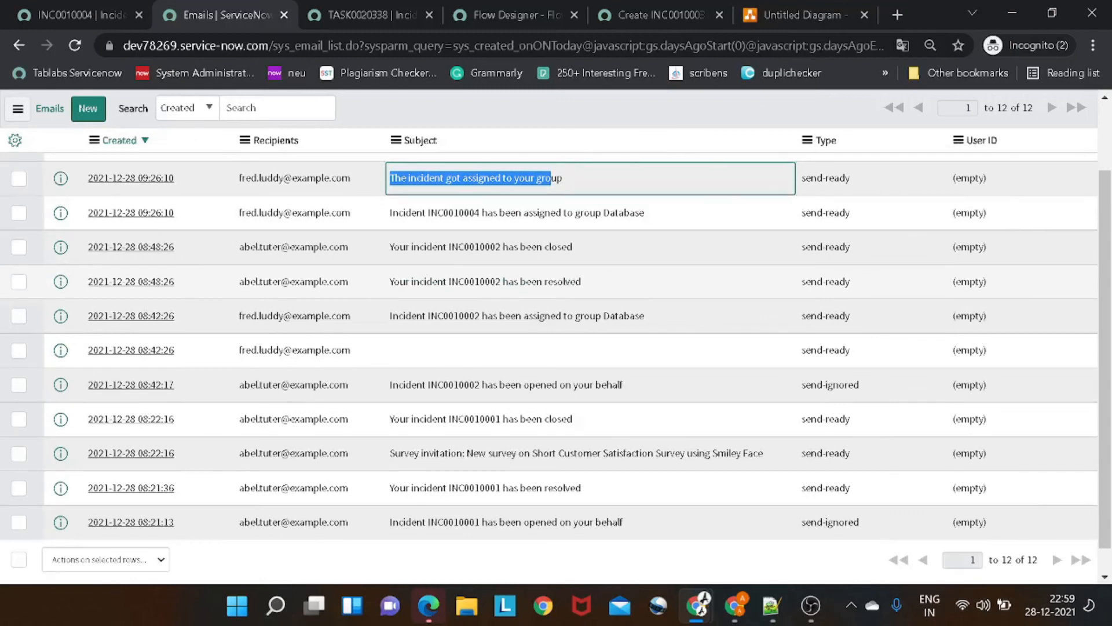
scroll(591, 275, up, 2)
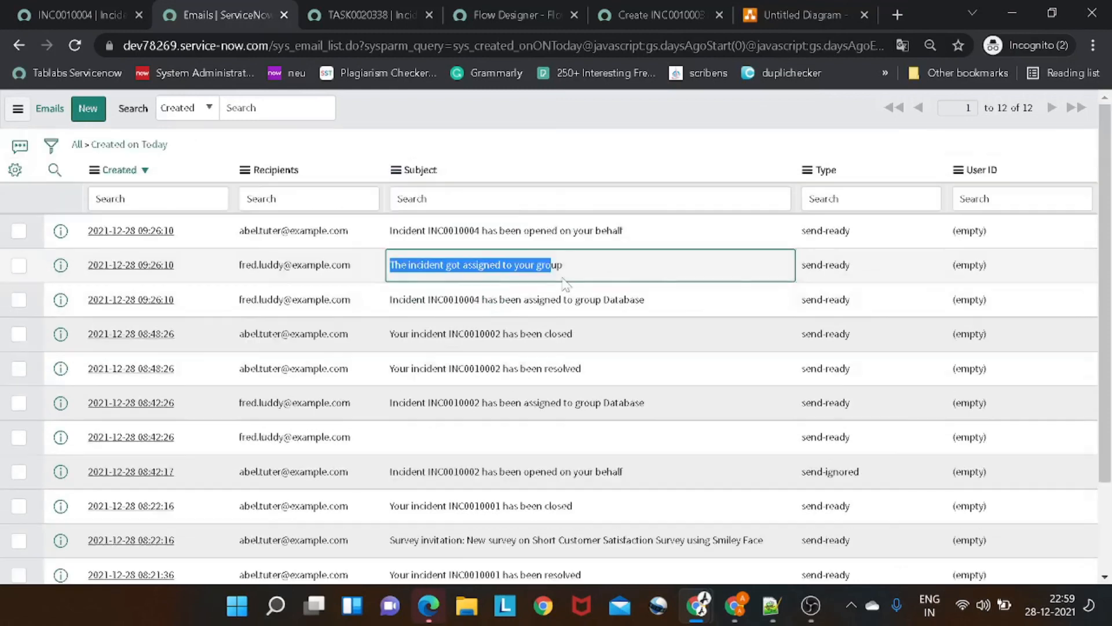
- Set the state of the test incident's incident task to Closed Complete and save the task
click(335, 16)
click(81, 16)
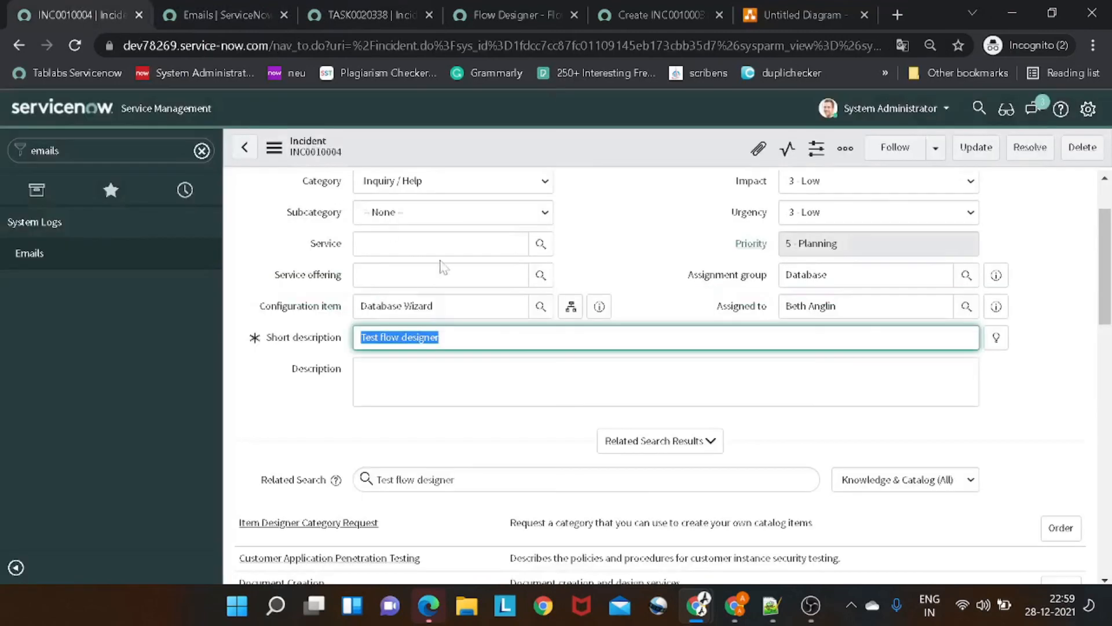
scroll(471, 293, down, 15)
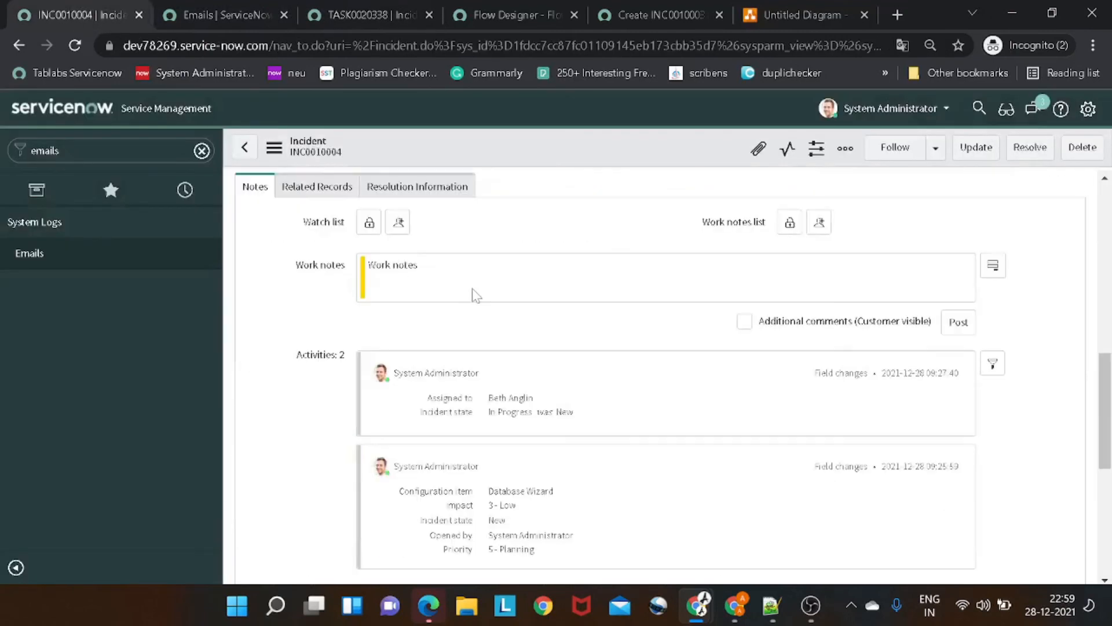
click(366, 8)
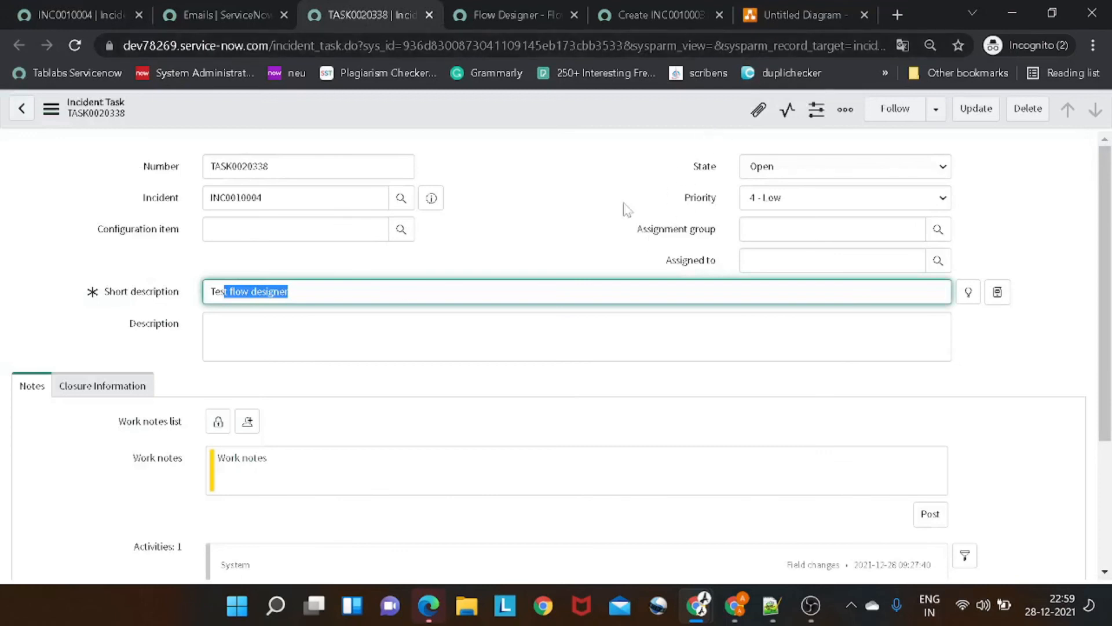
click(763, 172)
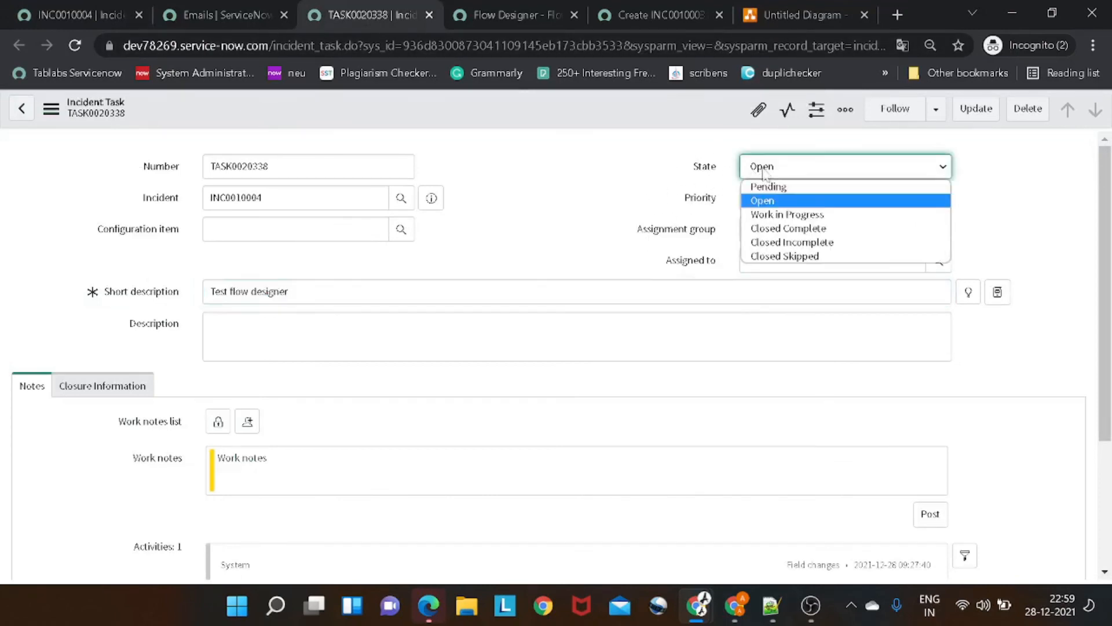
click(784, 230)
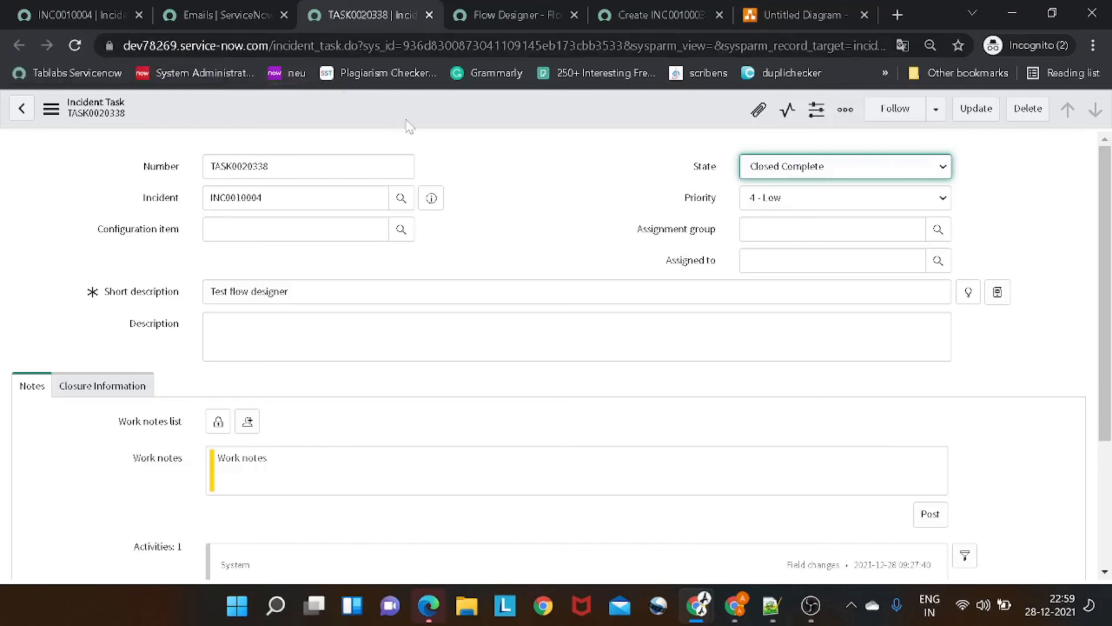
right_click(432, 117)
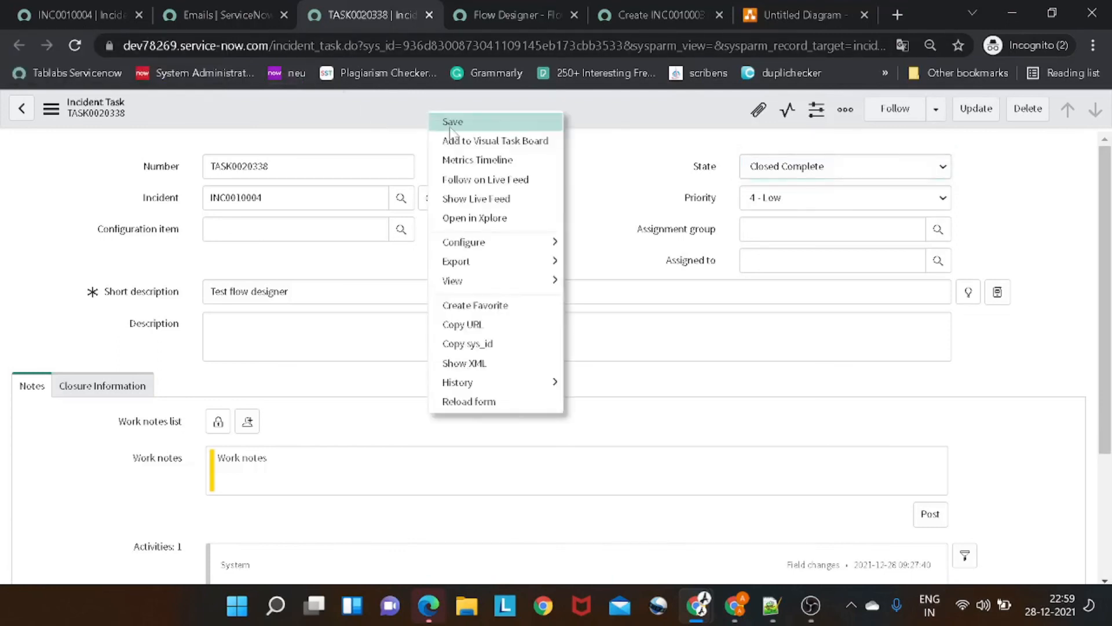
click(452, 123)
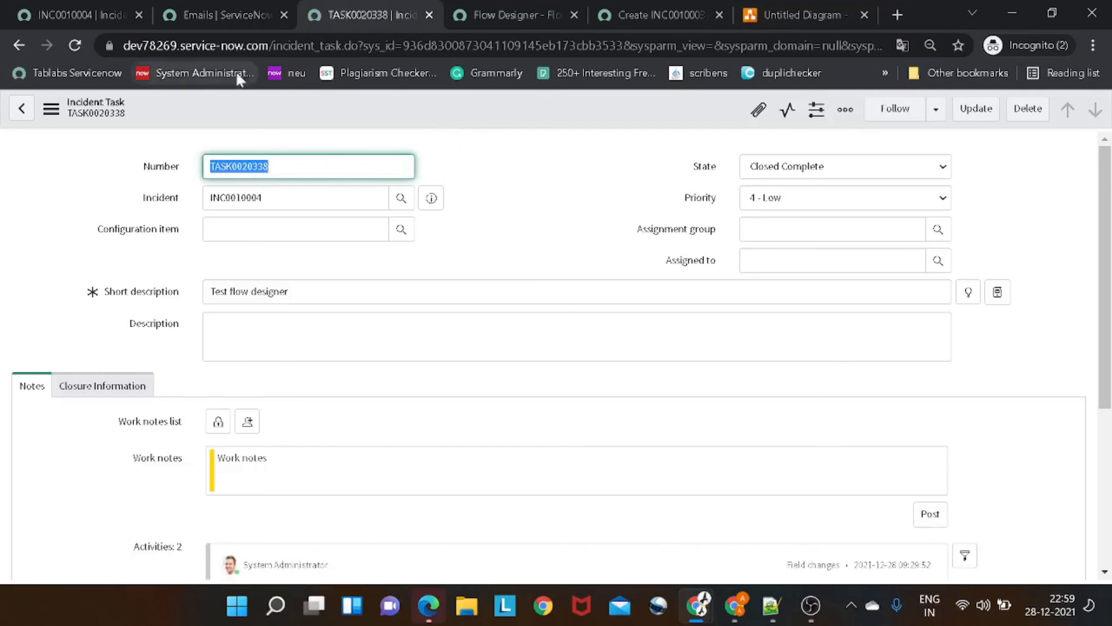
- Return to the parent incident INC0010004 and check its State field
click(86, 15)
scroll(561, 281, up, 10)
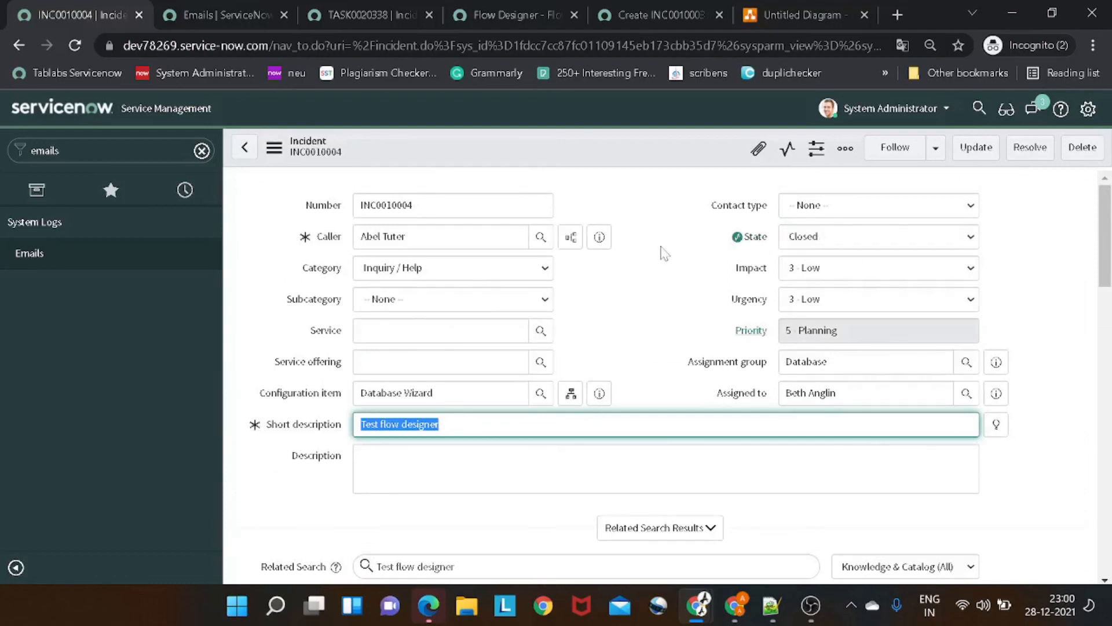
scroll(664, 253, down, 3)
scroll(651, 261, down, 5)
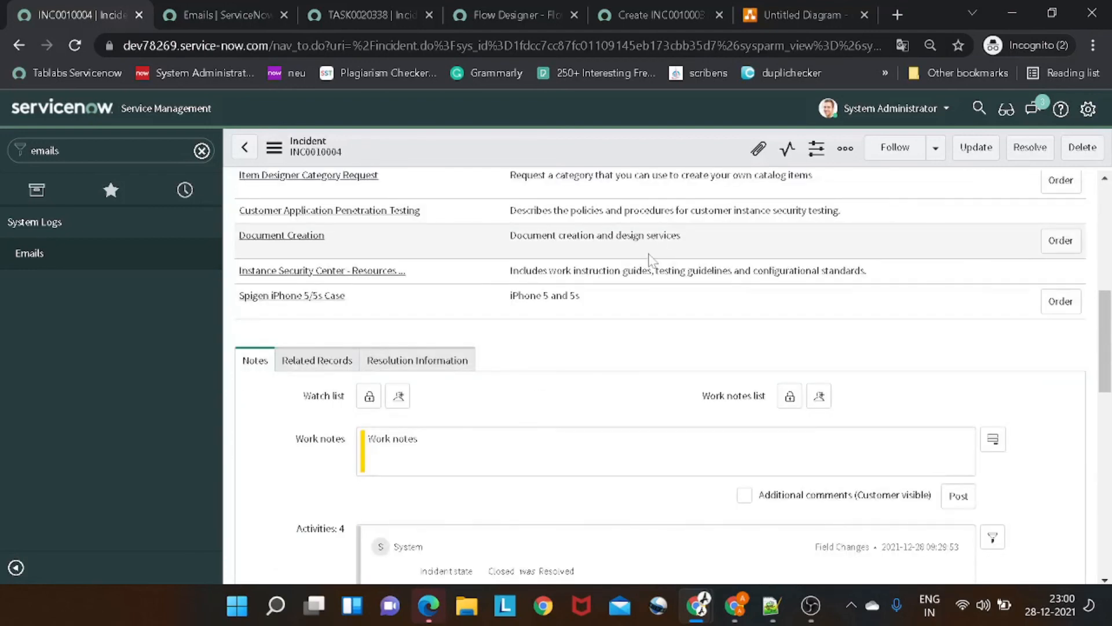
scroll(468, 336, up, 3)
scroll(469, 327, up, 2)
scroll(467, 325, down, 5)
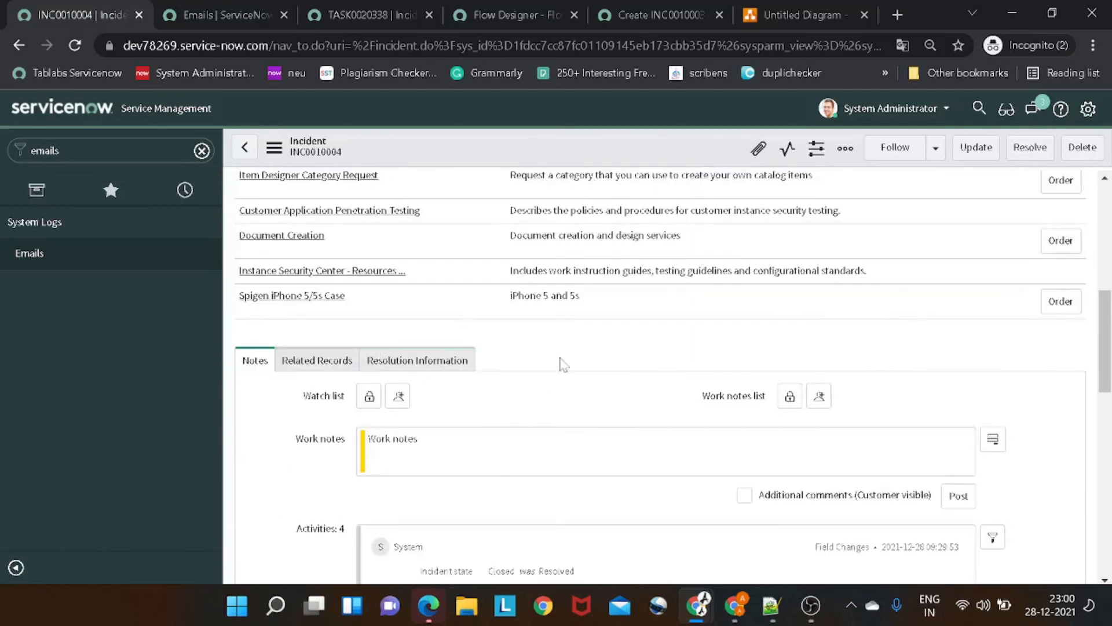
- Examine the incident's activity history for the state changes, resolution code and resolution notes made by the flow
scroll(564, 364, down, 6)
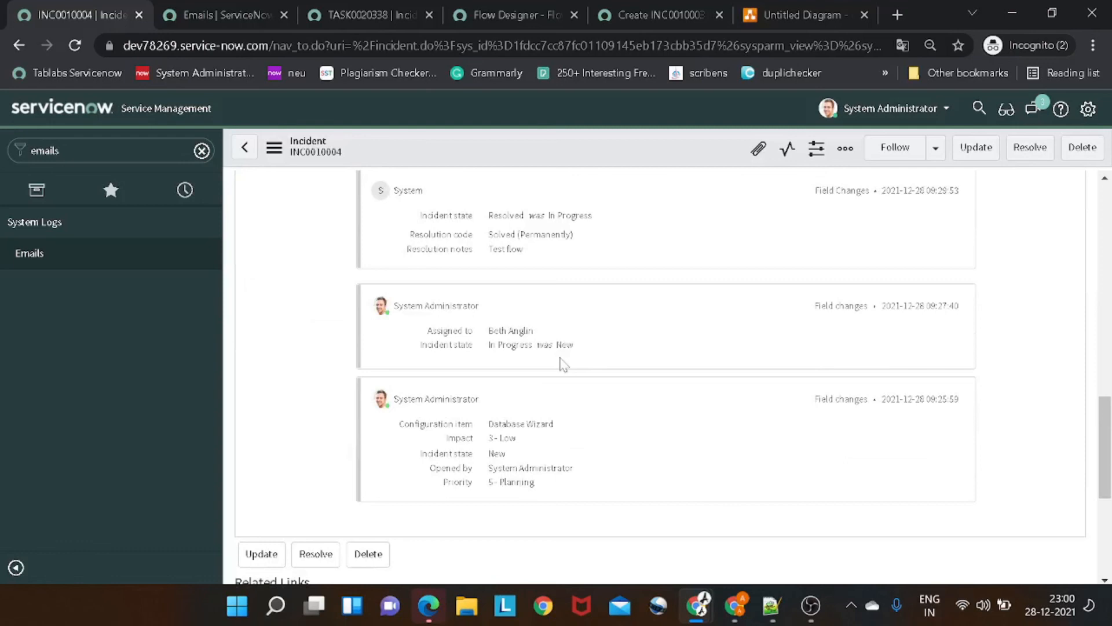
drag(596, 215, 499, 256)
key(ctrl+plus)
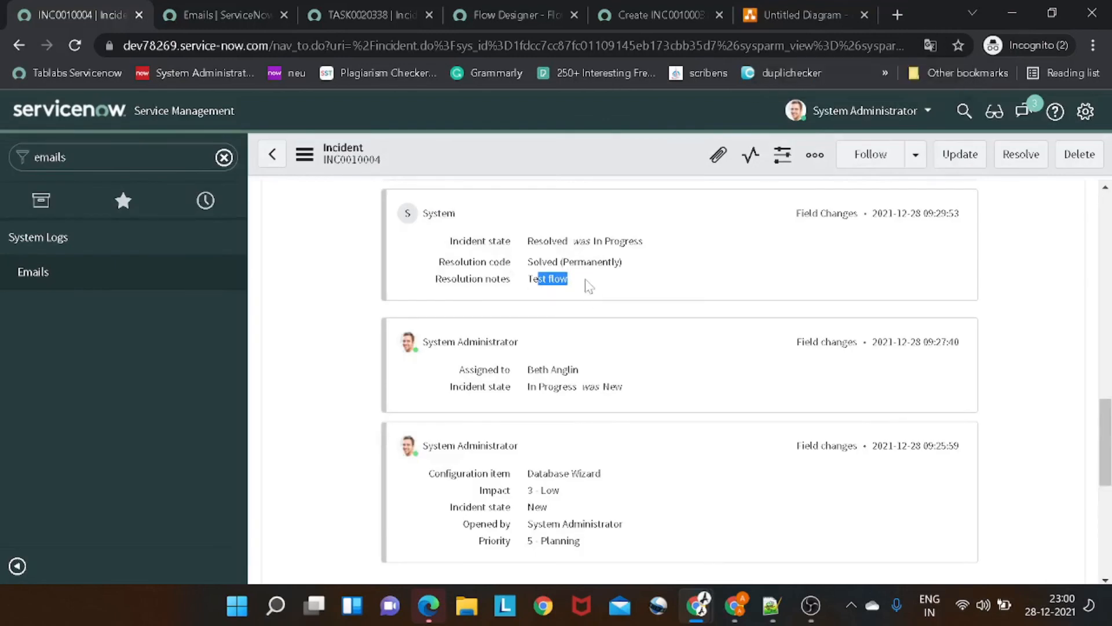
scroll(589, 290, up, 5)
scroll(589, 285, up, 10)
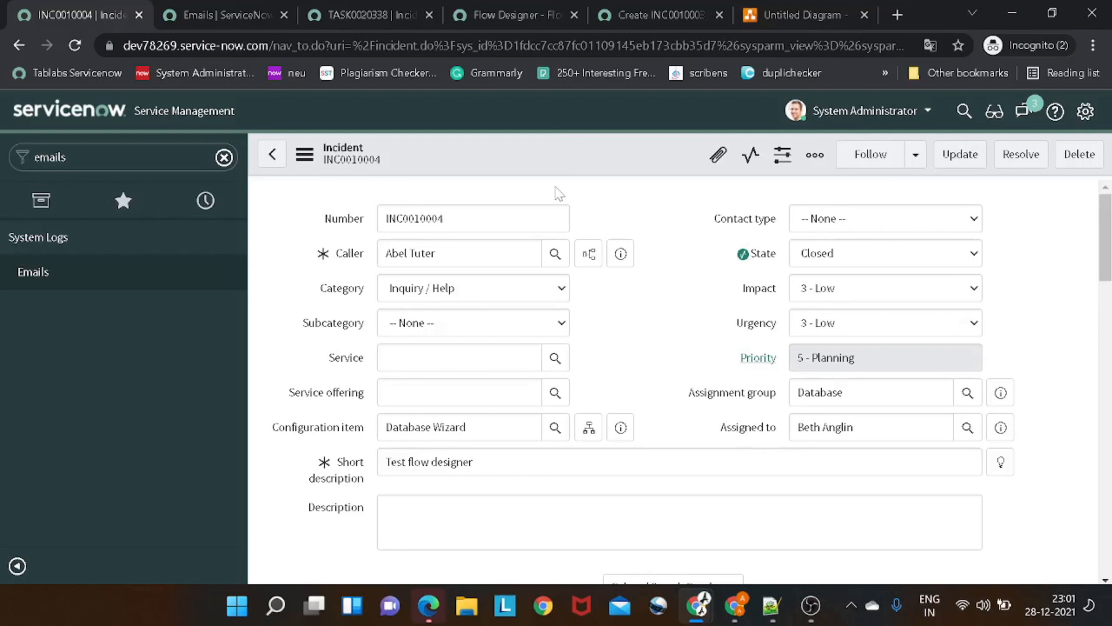
click(810, 605)
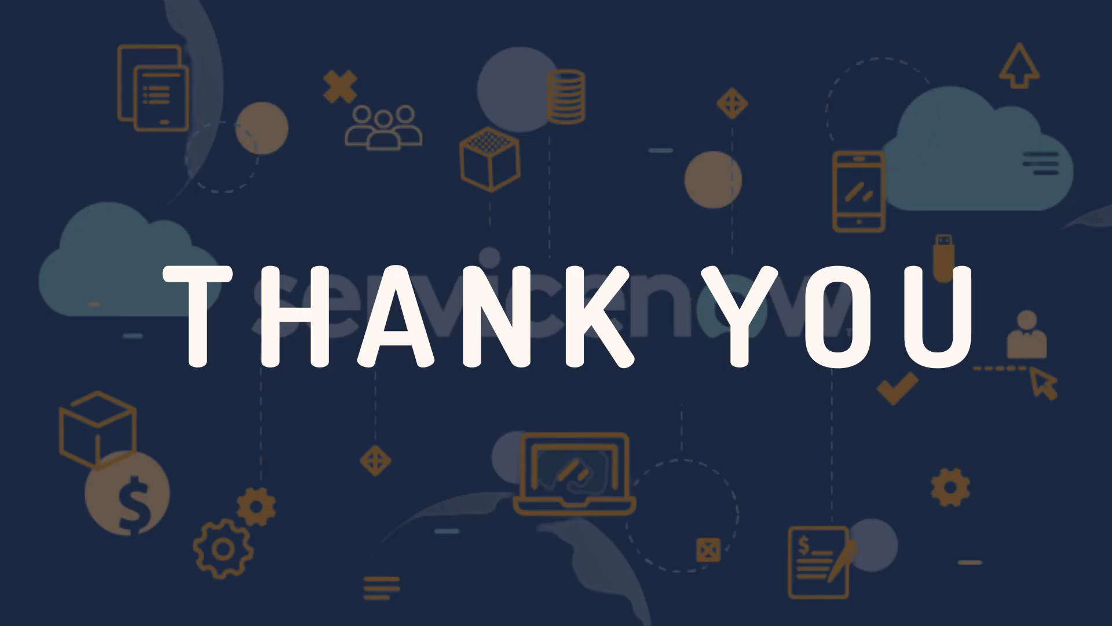